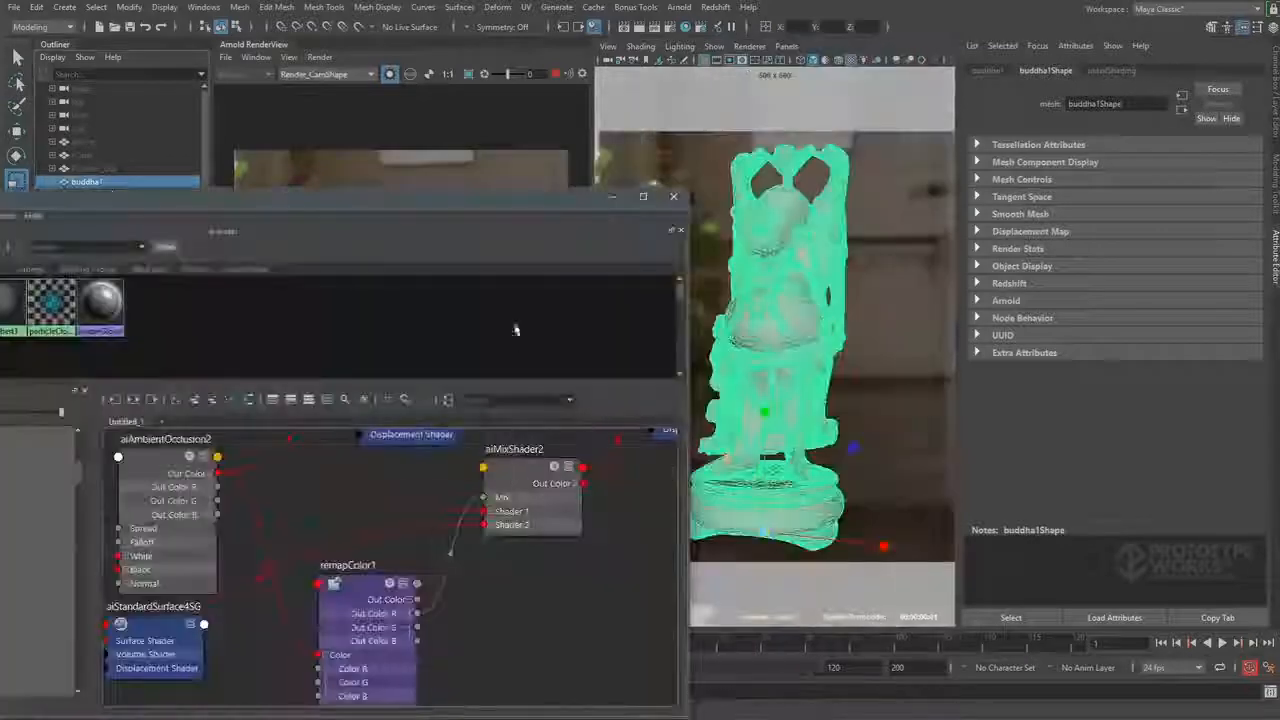
pyautogui.moveTo(570, 245); pyautogui.dragTo(570, 540)
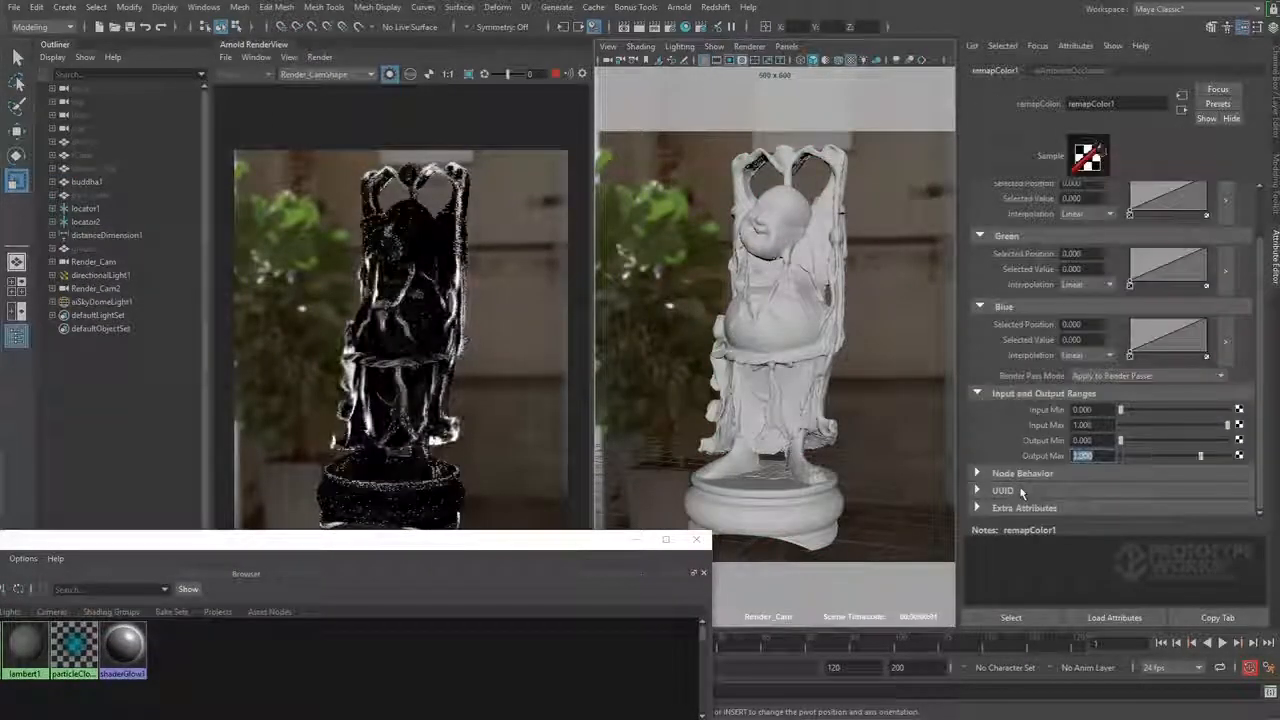
pyautogui.scroll(3, 424, 287)
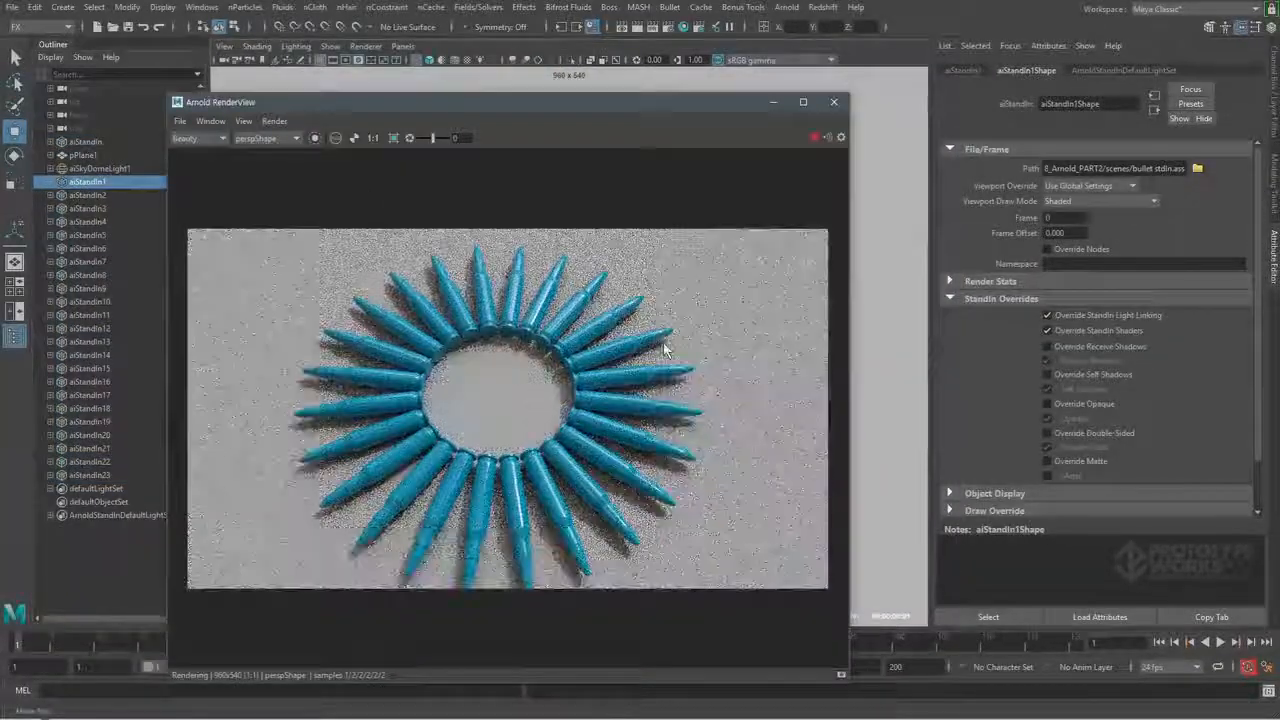
pyautogui.click(425, 310)
pyautogui.click(1094, 331)
pyautogui.click(440, 500)
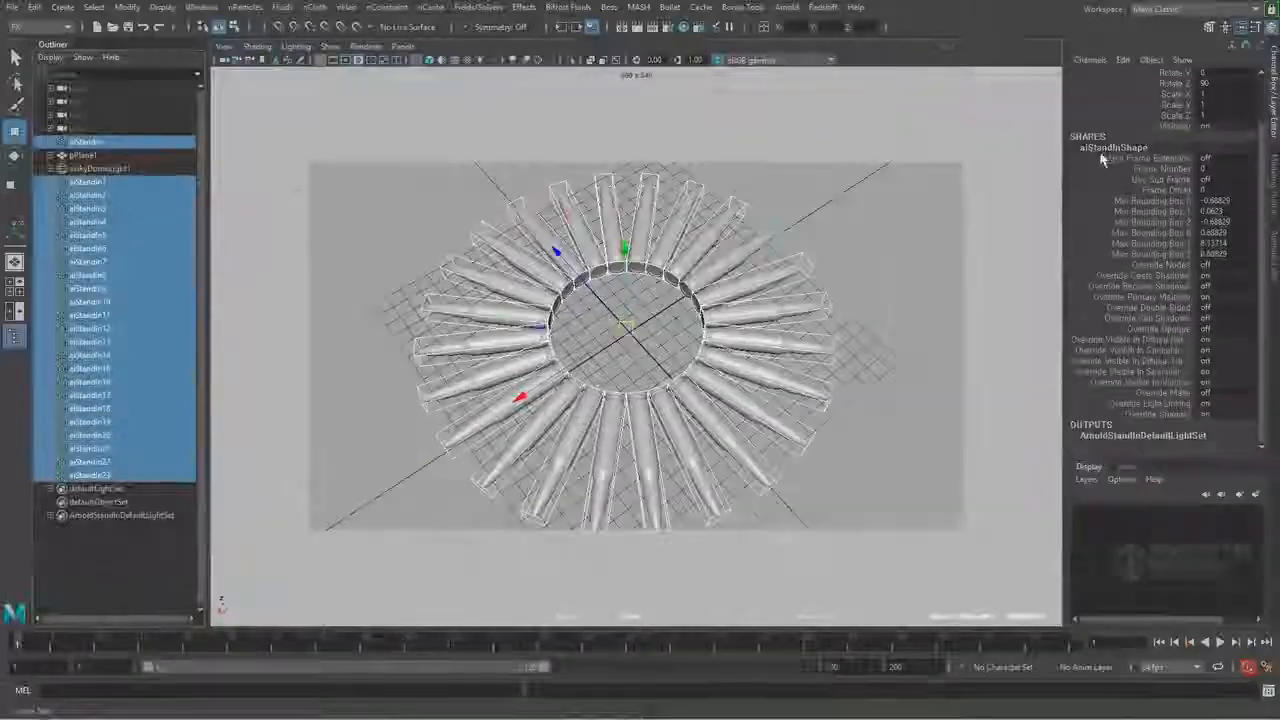
pyautogui.click(1150, 414)
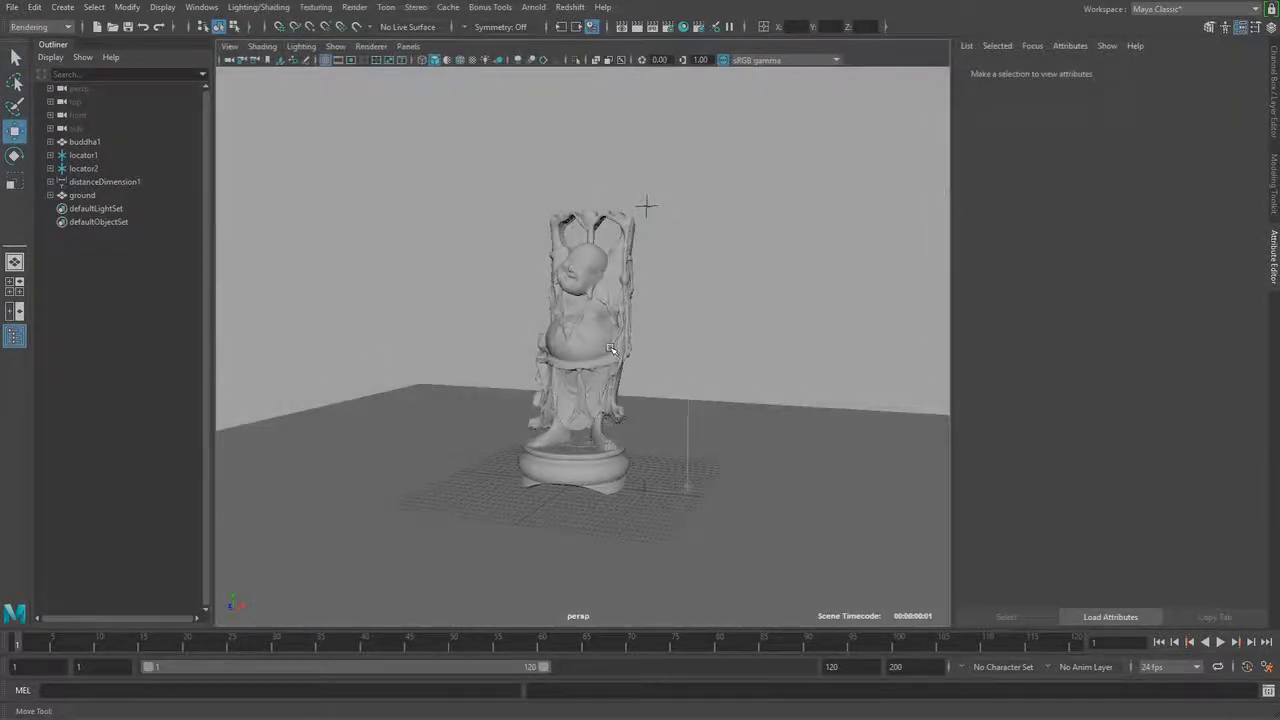
# - Select the Buddha statue and inspect the attributes of its lambert1 material, viewing the statue from several angles
pyautogui.keyDown('alt'); pyautogui.moveTo(480, 370); pyautogui.dragTo(560, 362); pyautogui.keyUp('alt')
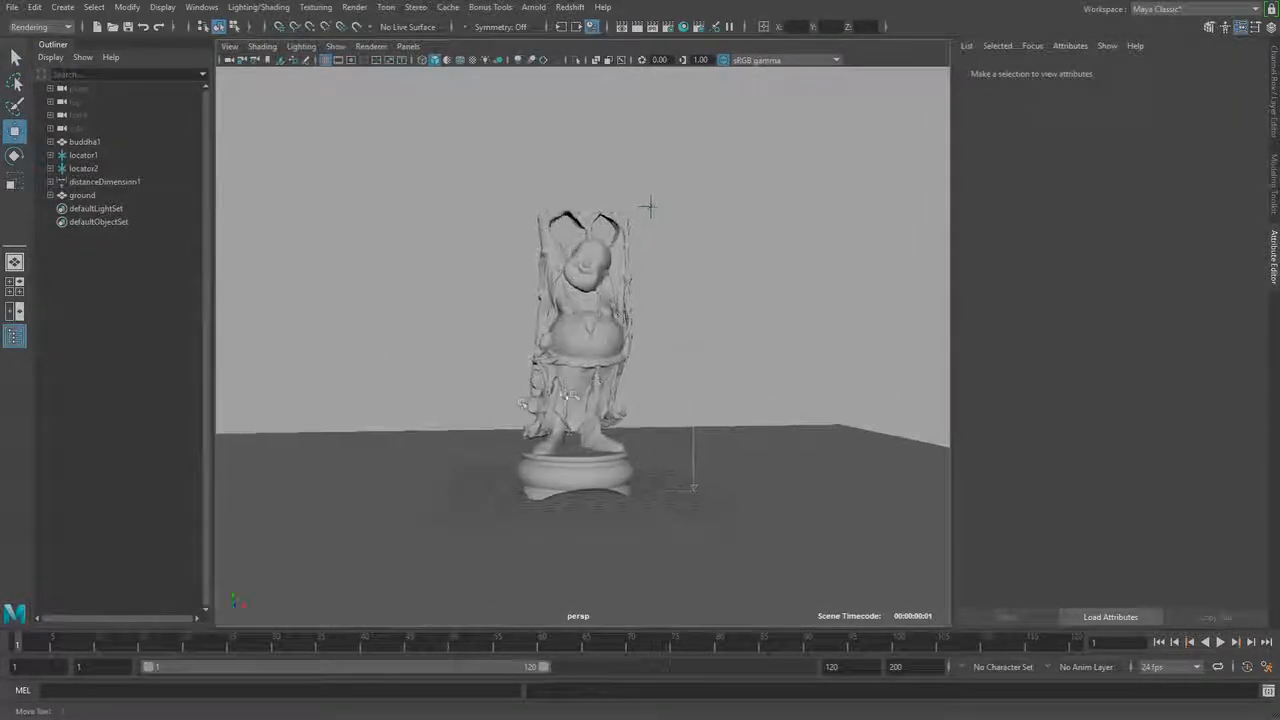
pyautogui.keyDown('alt'); pyautogui.moveTo(440, 405); pyautogui.dragTo(529, 423); pyautogui.keyUp('alt')
pyautogui.keyDown('alt'); pyautogui.moveTo(529, 423); pyautogui.dragTo(600, 424, button='right'); pyautogui.keyUp('alt')
pyautogui.keyDown('alt'); pyautogui.moveTo(600, 424); pyautogui.dragTo(535, 385); pyautogui.keyUp('alt')
pyautogui.keyDown('alt'); pyautogui.moveTo(535, 385); pyautogui.dragTo(595, 380, button='right'); pyautogui.keyUp('alt')
pyautogui.click(595, 380)
pyautogui.keyDown('alt'); pyautogui.moveTo(595, 380); pyautogui.dragTo(631, 432); pyautogui.keyUp('alt')
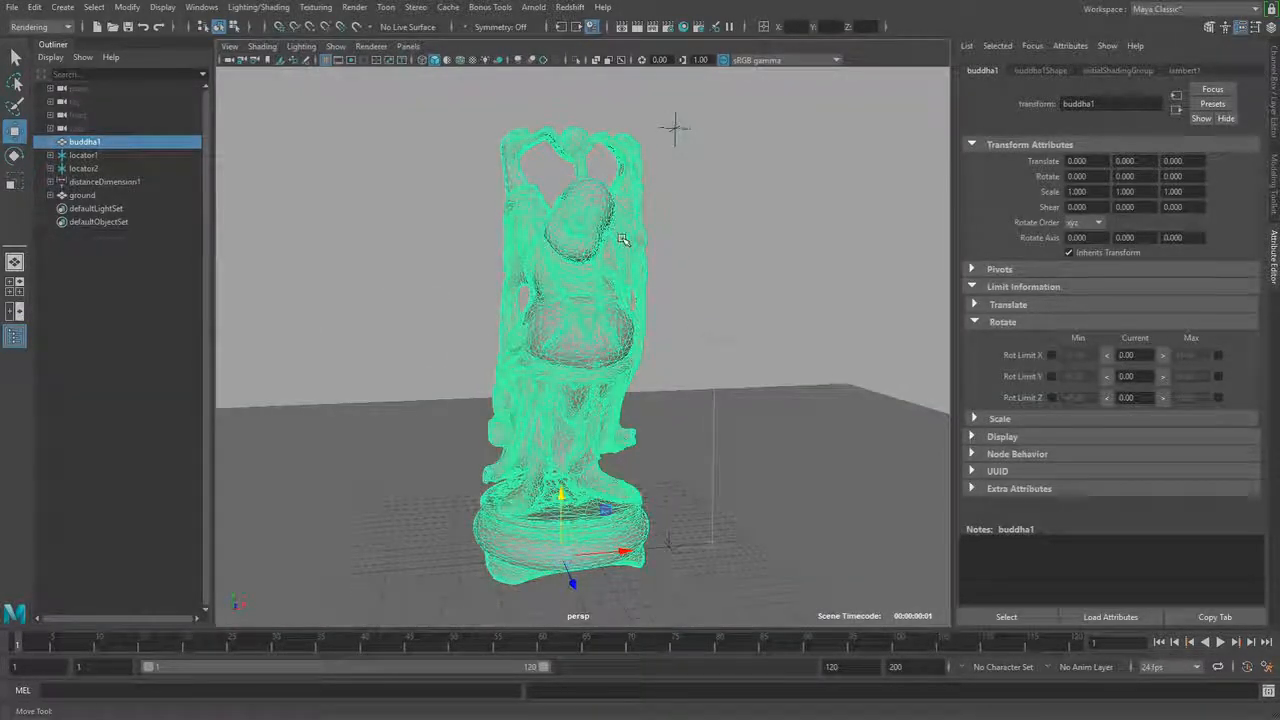
pyautogui.click(1187, 69)
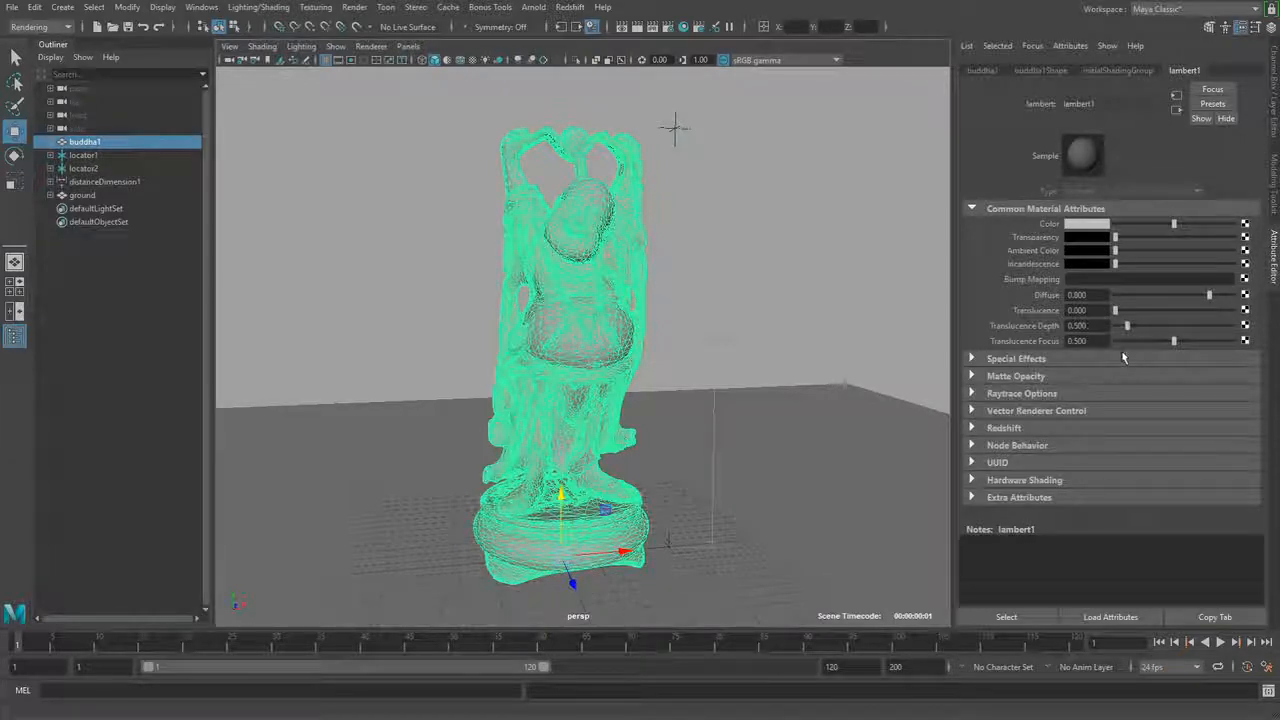
pyautogui.keyDown('alt'); pyautogui.moveTo(791, 420); pyautogui.dragTo(640, 350, button='right'); pyautogui.keyUp('alt')
pyautogui.keyDown('alt'); pyautogui.moveTo(640, 350); pyautogui.dragTo(598, 366); pyautogui.keyUp('alt')
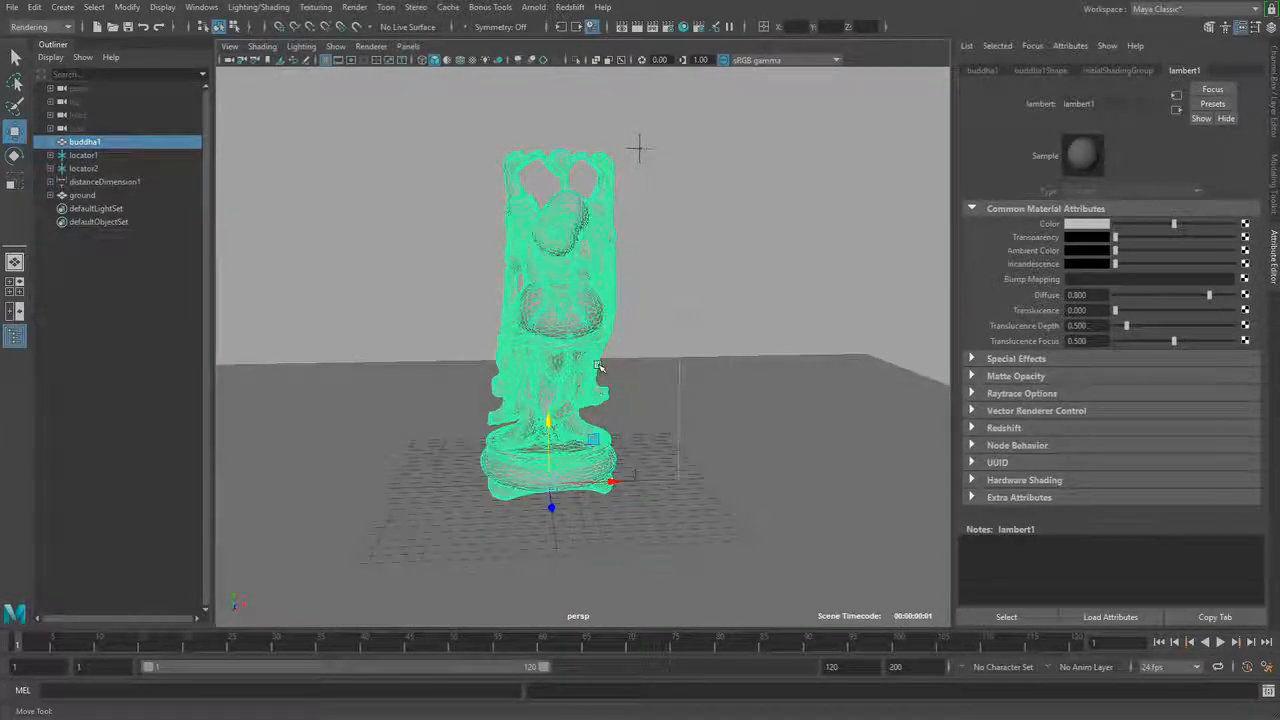
pyautogui.click(773, 181)
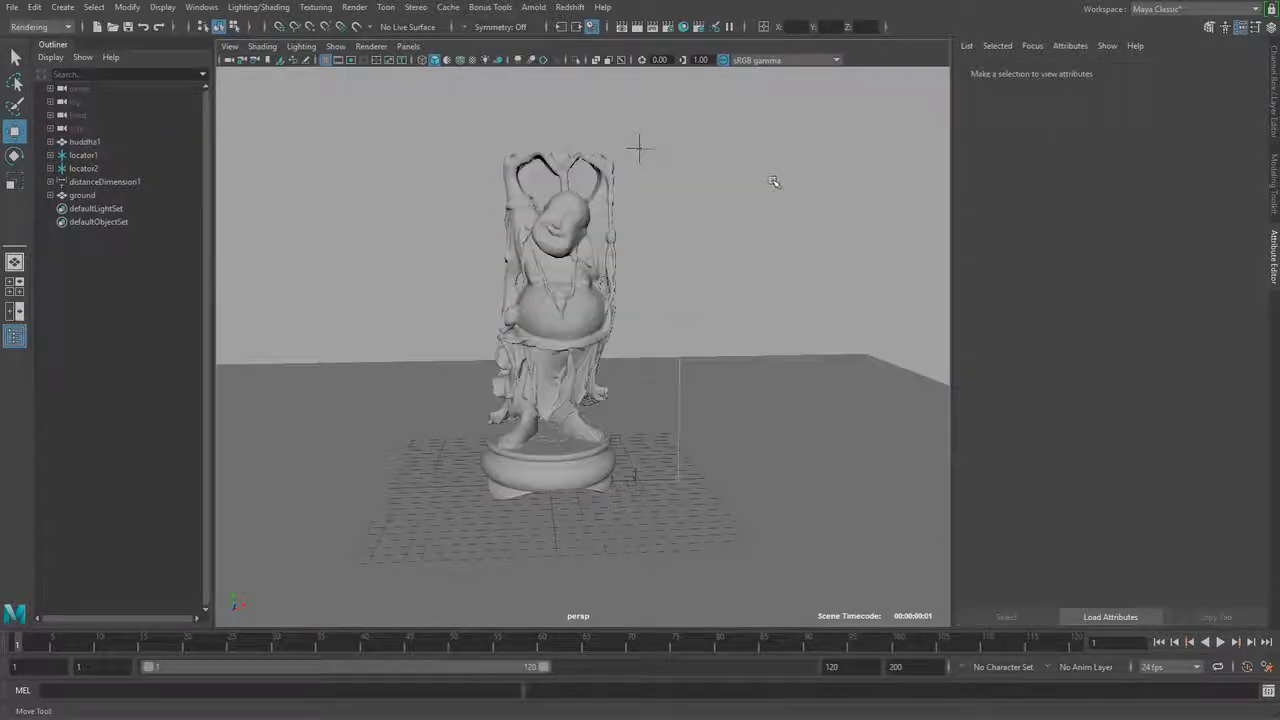
pyautogui.keyDown('alt'); pyautogui.moveTo(773, 181); pyautogui.dragTo(869, 184); pyautogui.keyUp('alt')
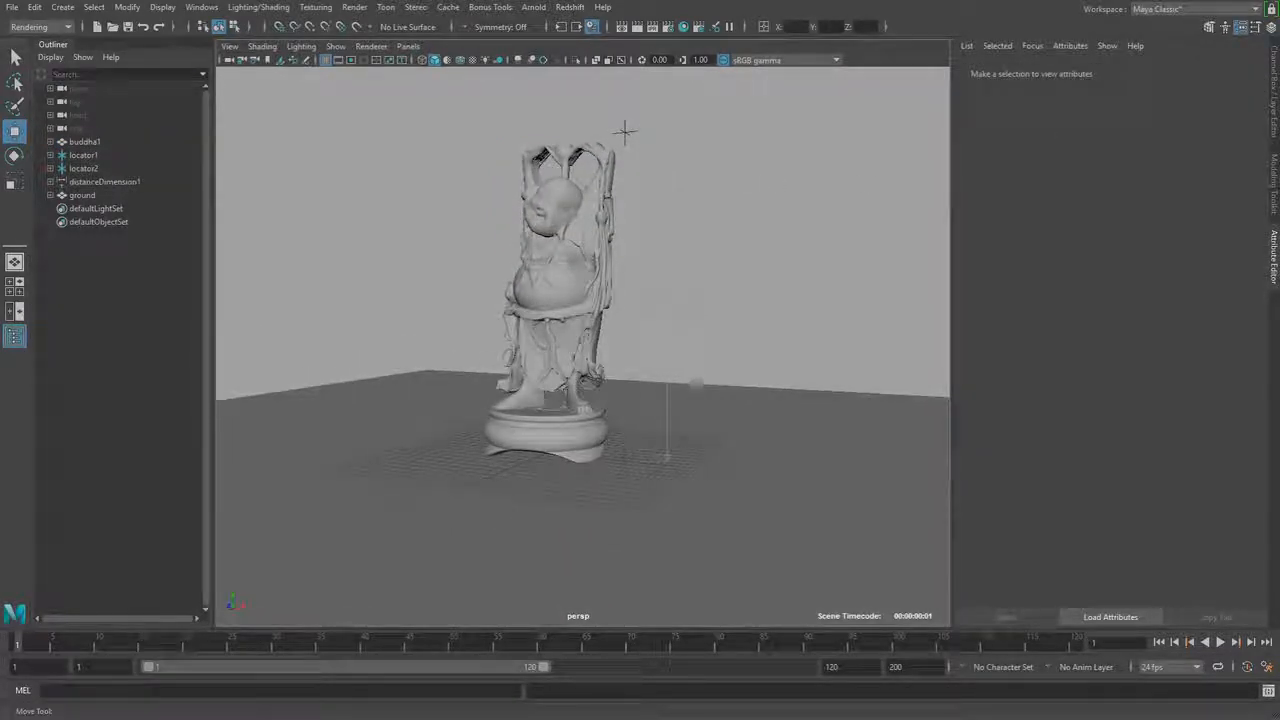
# - Bring up the Assign New Material window for the Buddha statue, close it without choosing a material, and deselect the statue
pyautogui.click(565, 235)
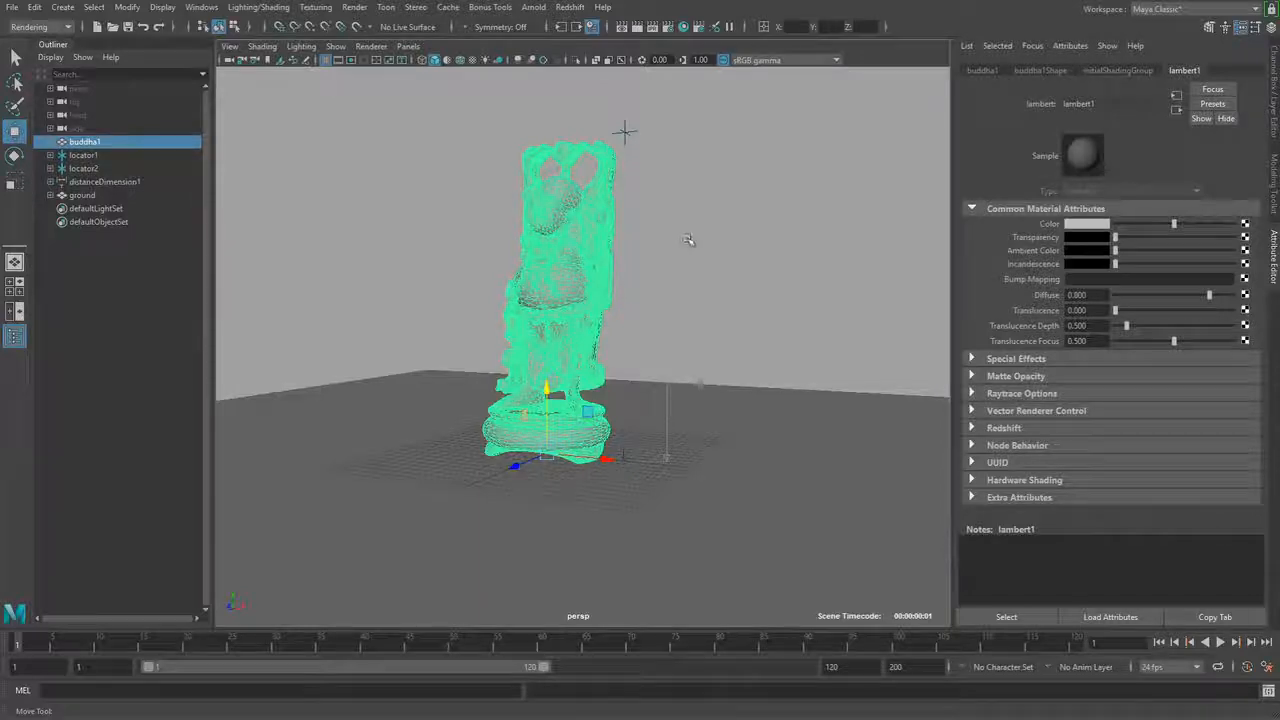
pyautogui.click(738, 215)
pyautogui.click(602, 235)
pyautogui.moveTo(562, 200); pyautogui.dragTo(578, 541, button='right')
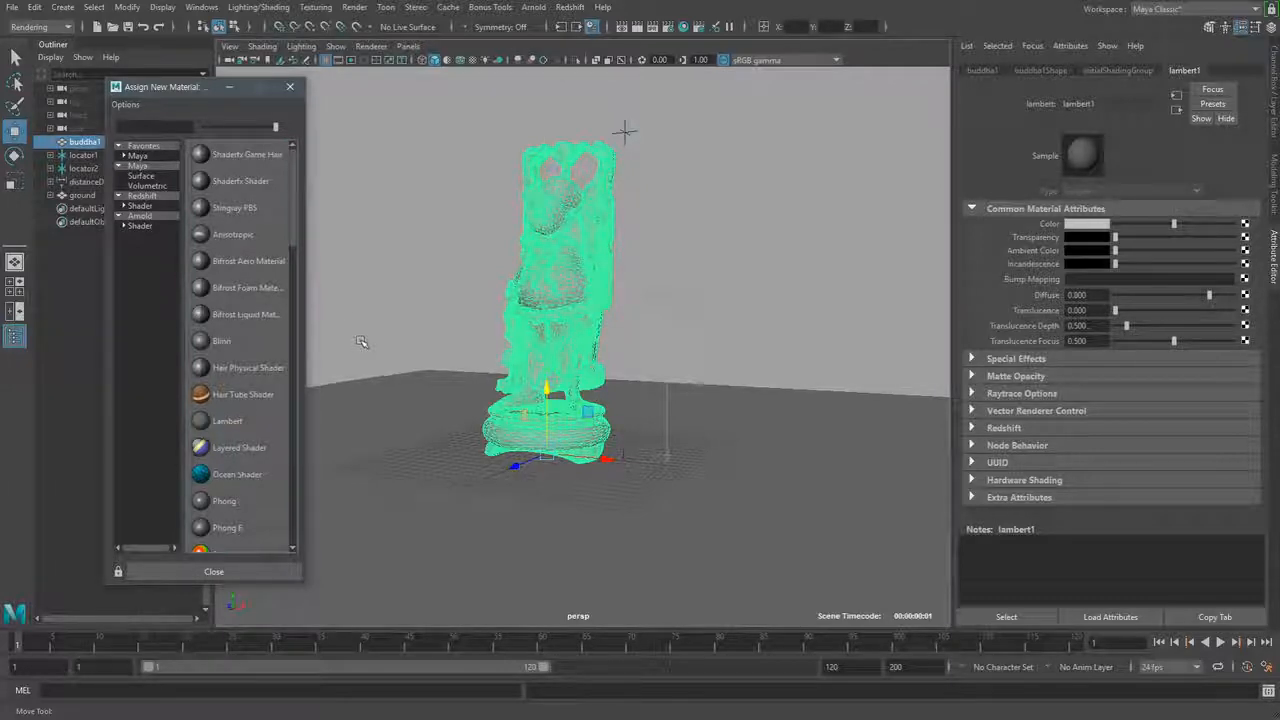
pyautogui.click(290, 89)
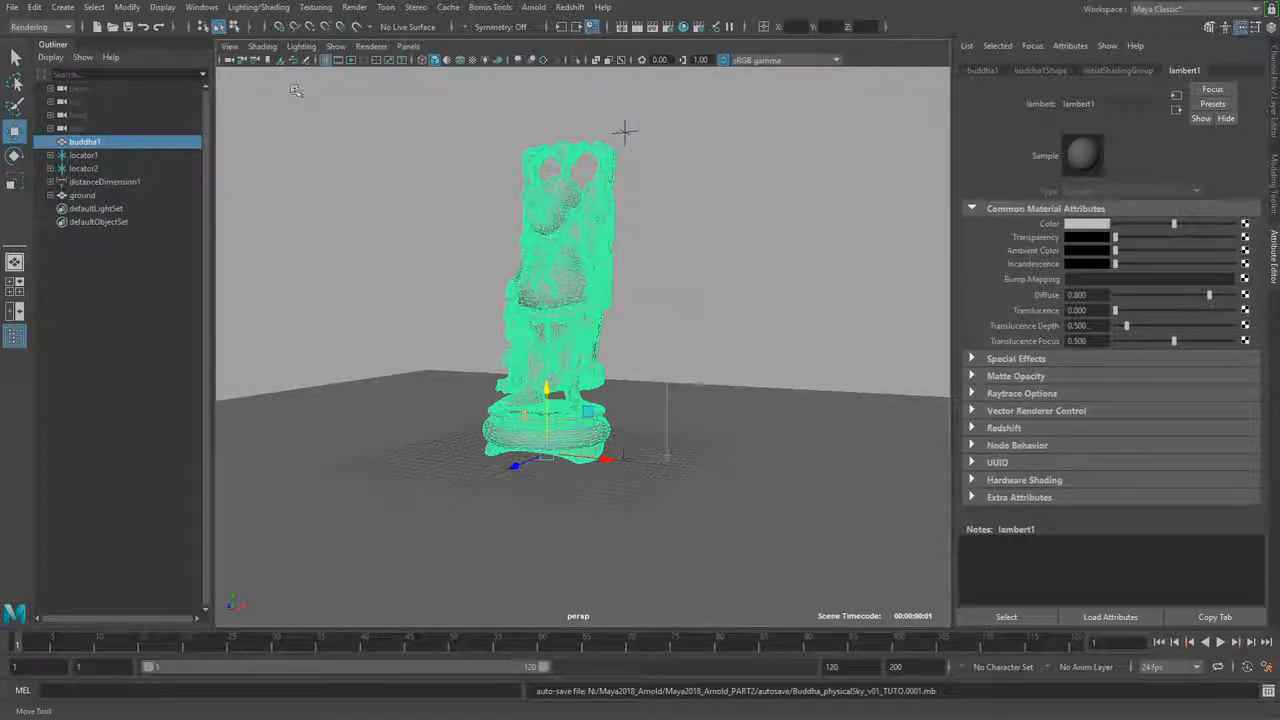
pyautogui.click(624, 131)
pyautogui.keyDown('alt'); pyautogui.moveTo(614, 129); pyautogui.dragTo(671, 157); pyautogui.keyUp('alt')
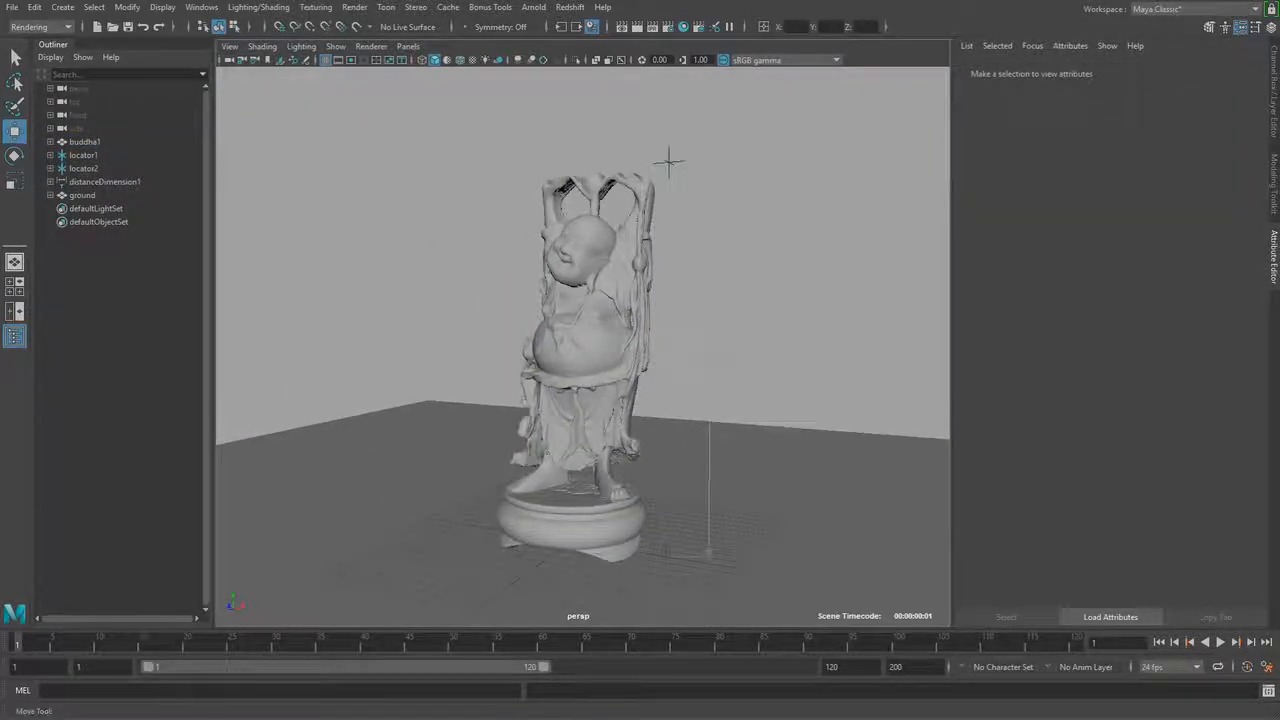
# - Open the Hotkey Editor and reposition its window over the viewport
pyautogui.click(201, 7)
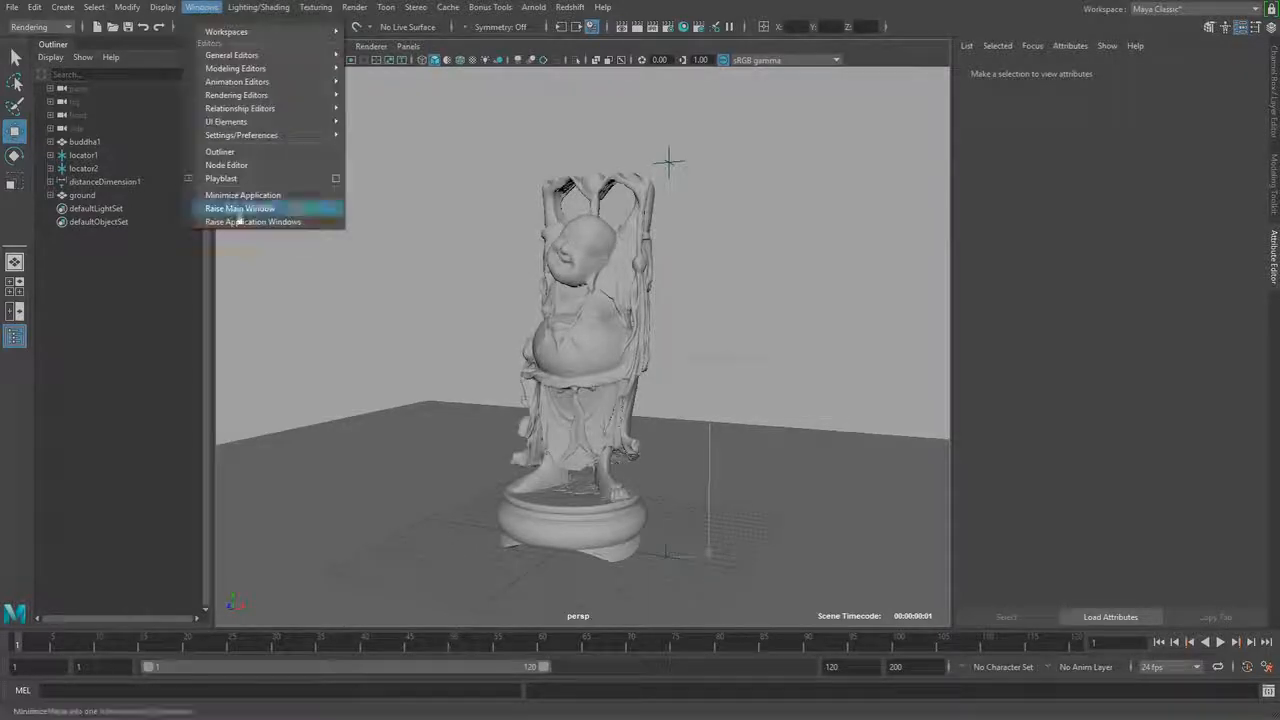
pyautogui.moveTo(322, 141)
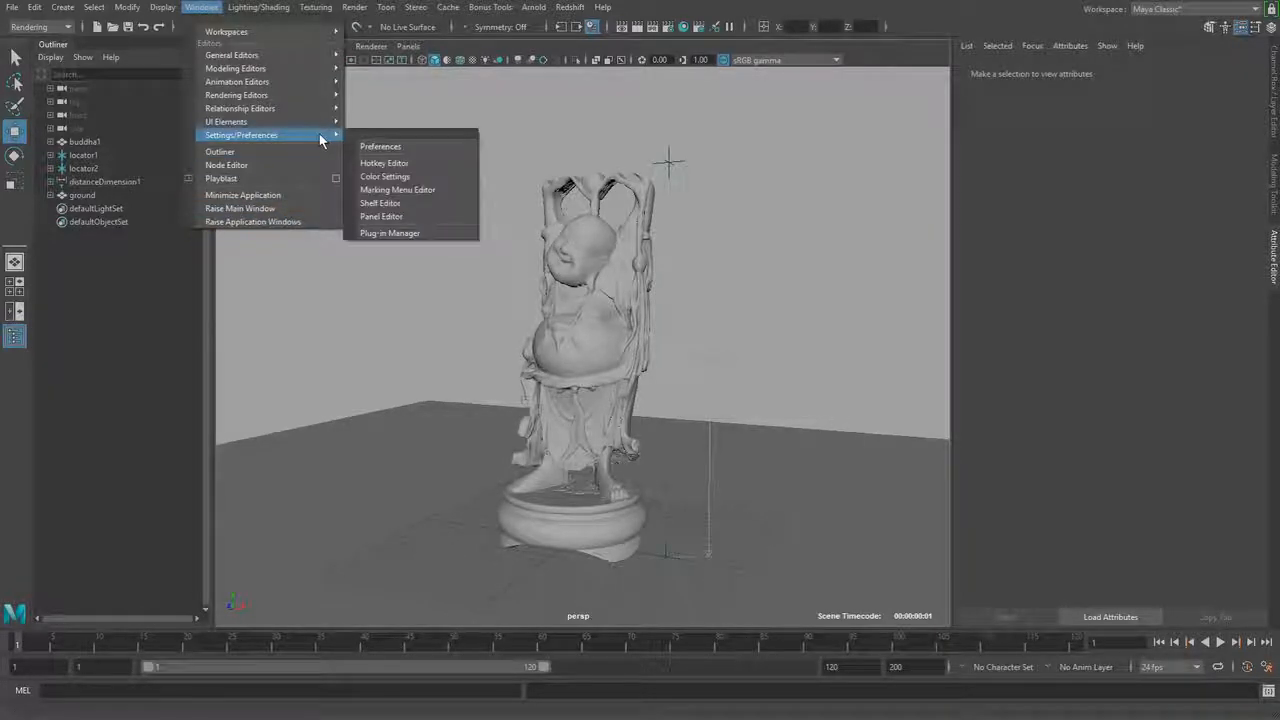
pyautogui.click(426, 161)
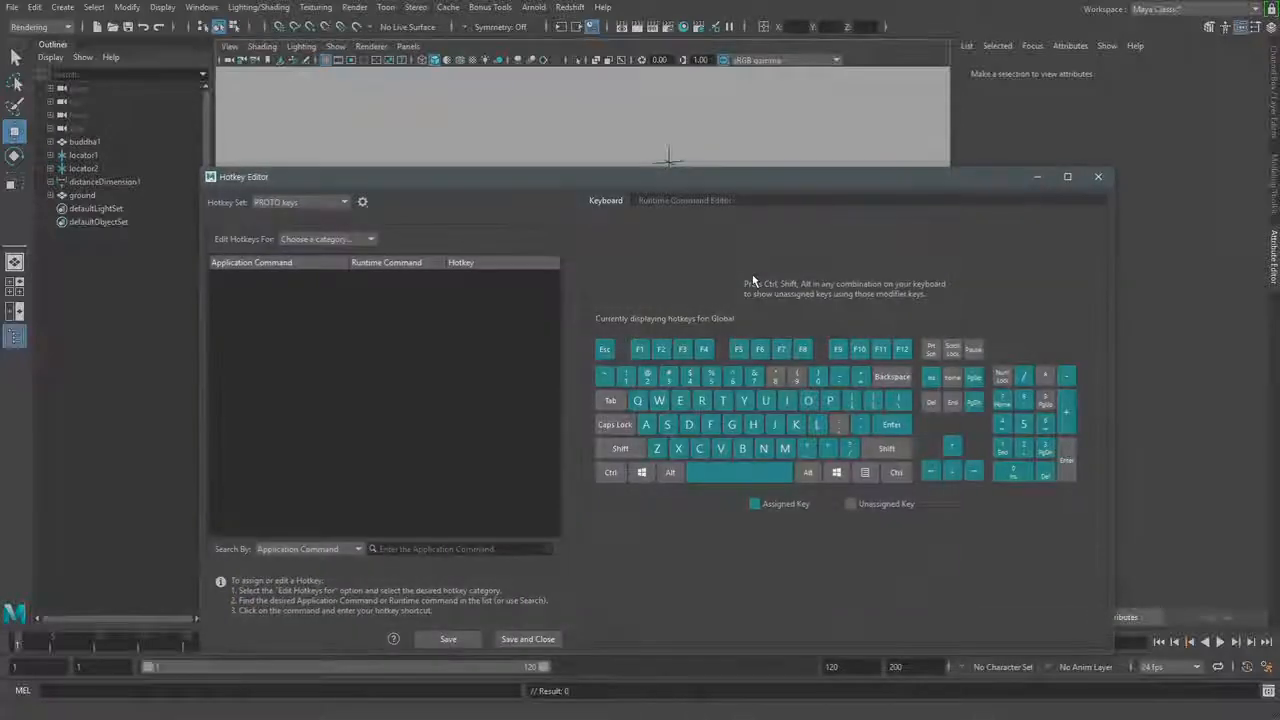
pyautogui.moveTo(671, 181); pyautogui.dragTo(650, 153)
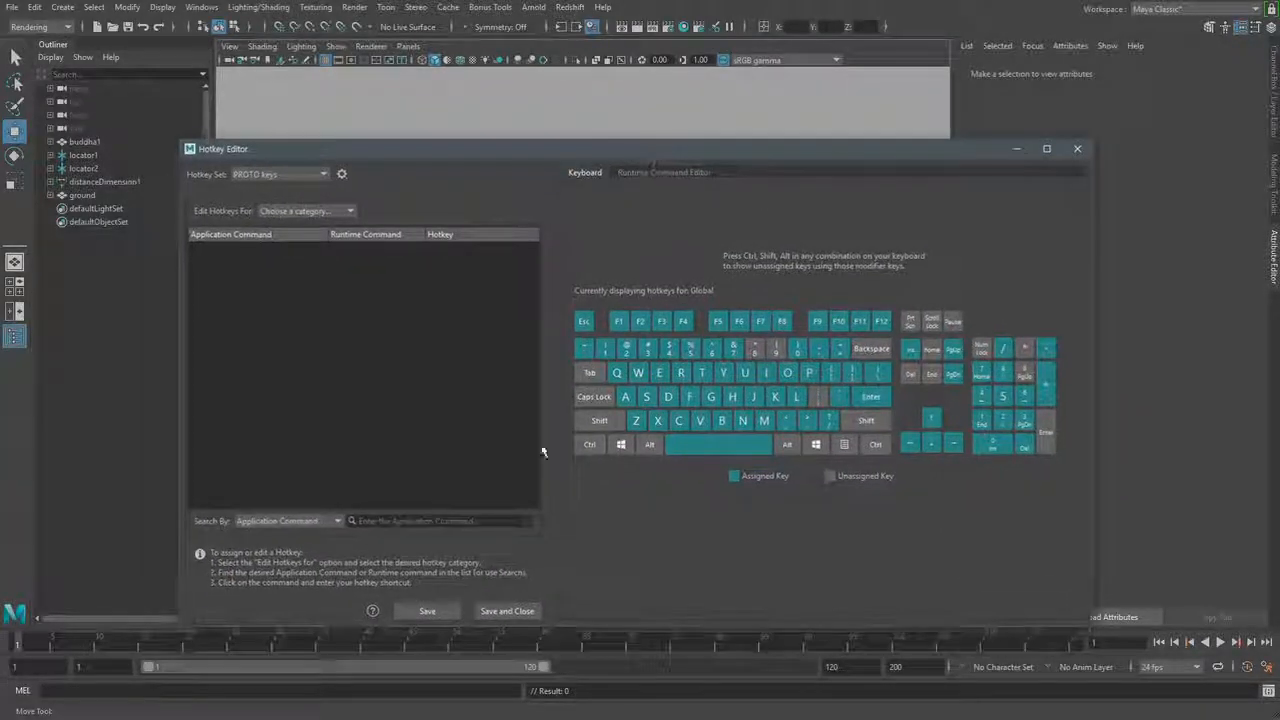
# - Switch the hotkey set to Maya Default, check its Duplicate option, and switch back to PROTO keys
pyautogui.click(323, 178)
pyautogui.click(251, 200)
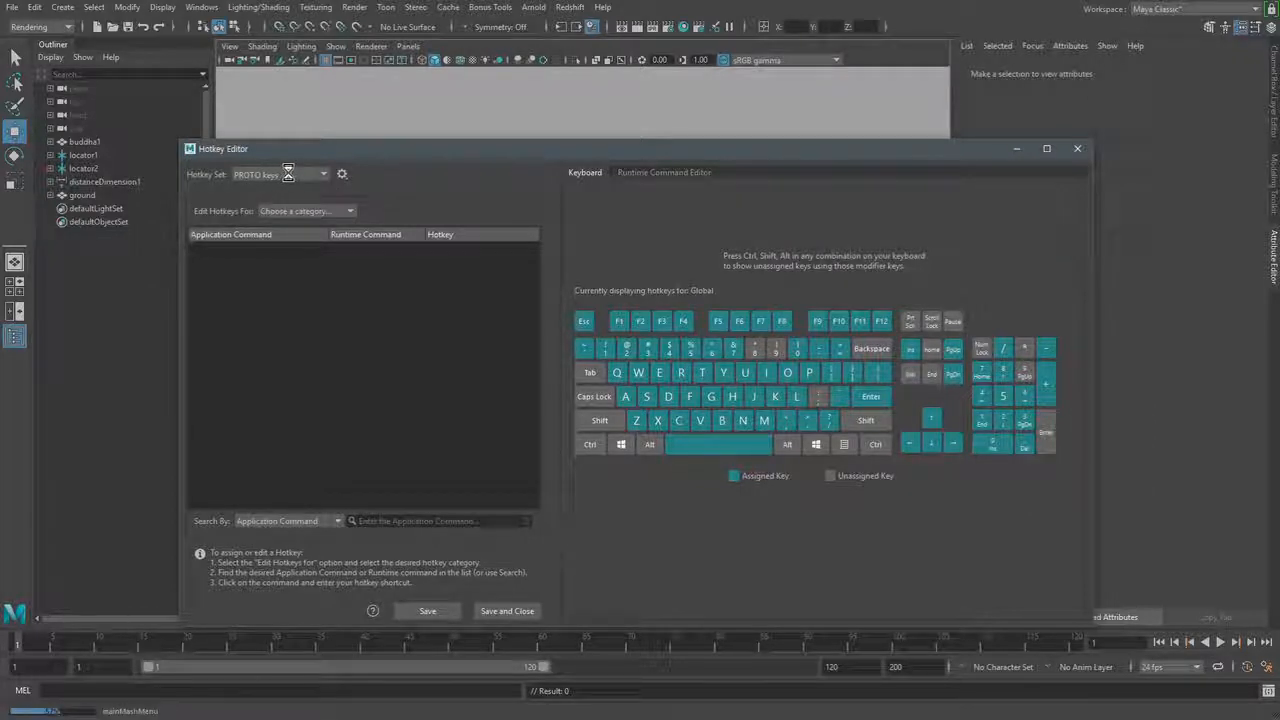
pyautogui.click(341, 174)
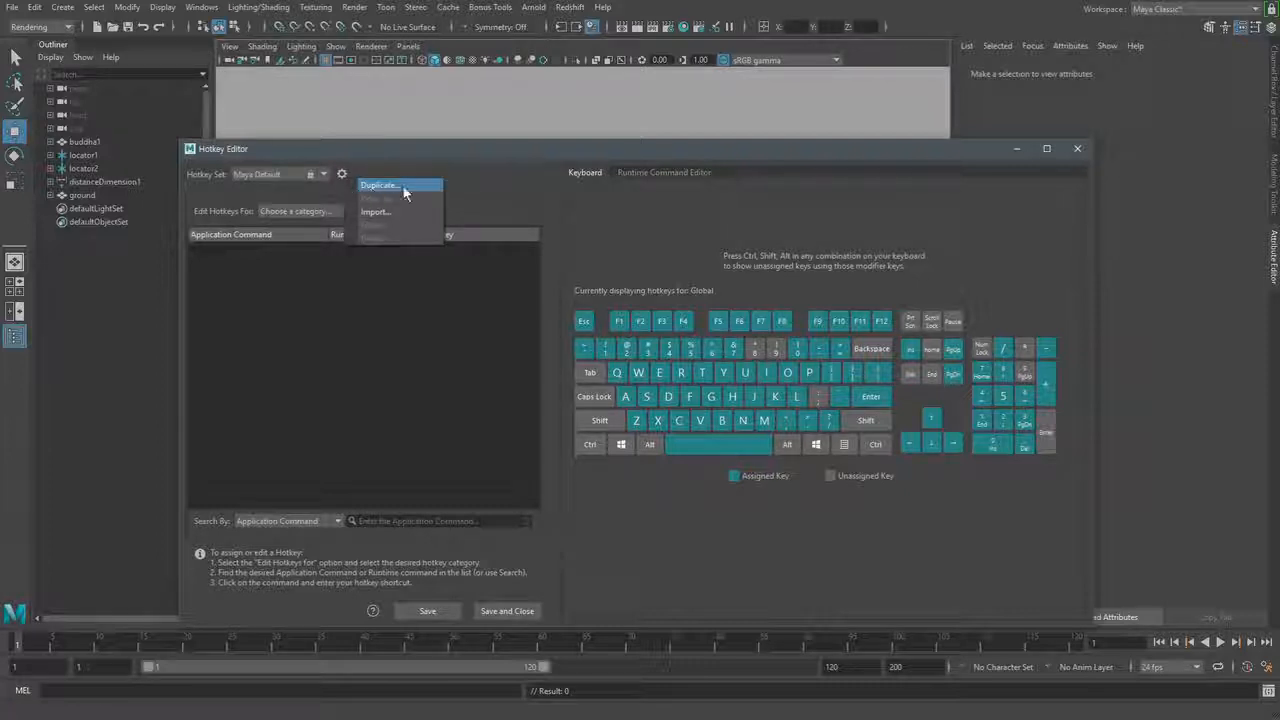
pyautogui.click(475, 186)
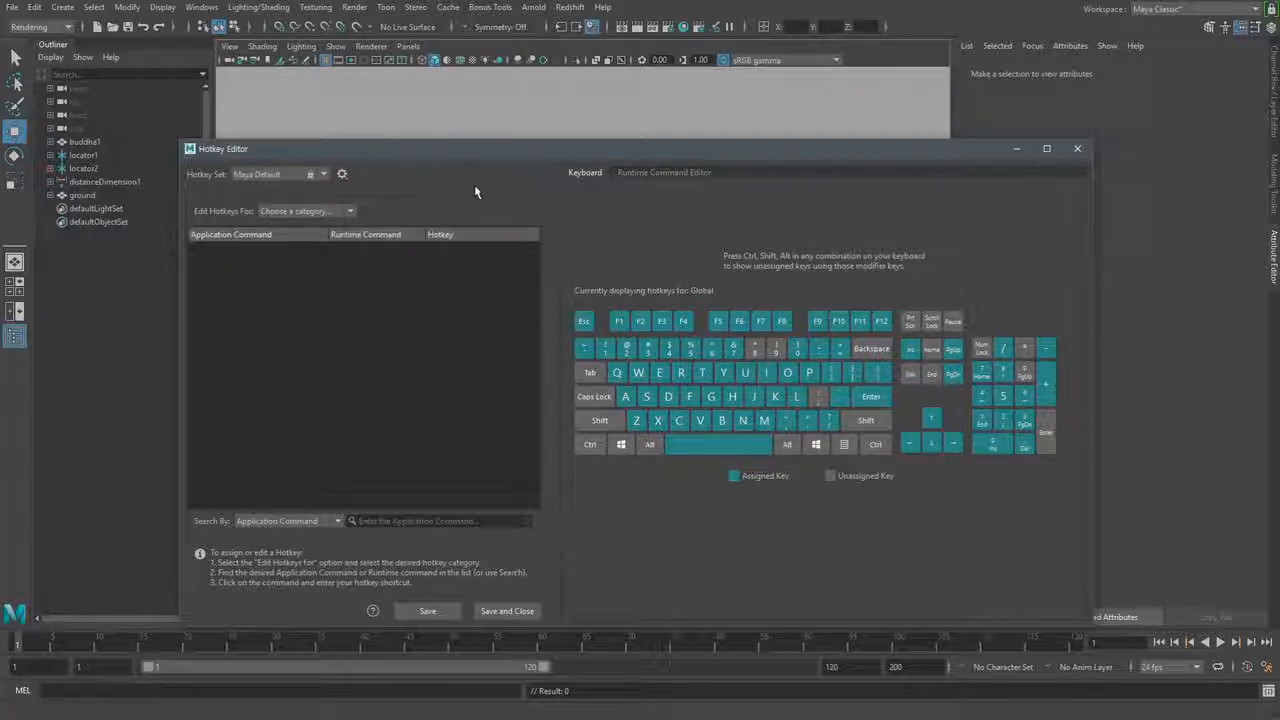
pyautogui.click(323, 175)
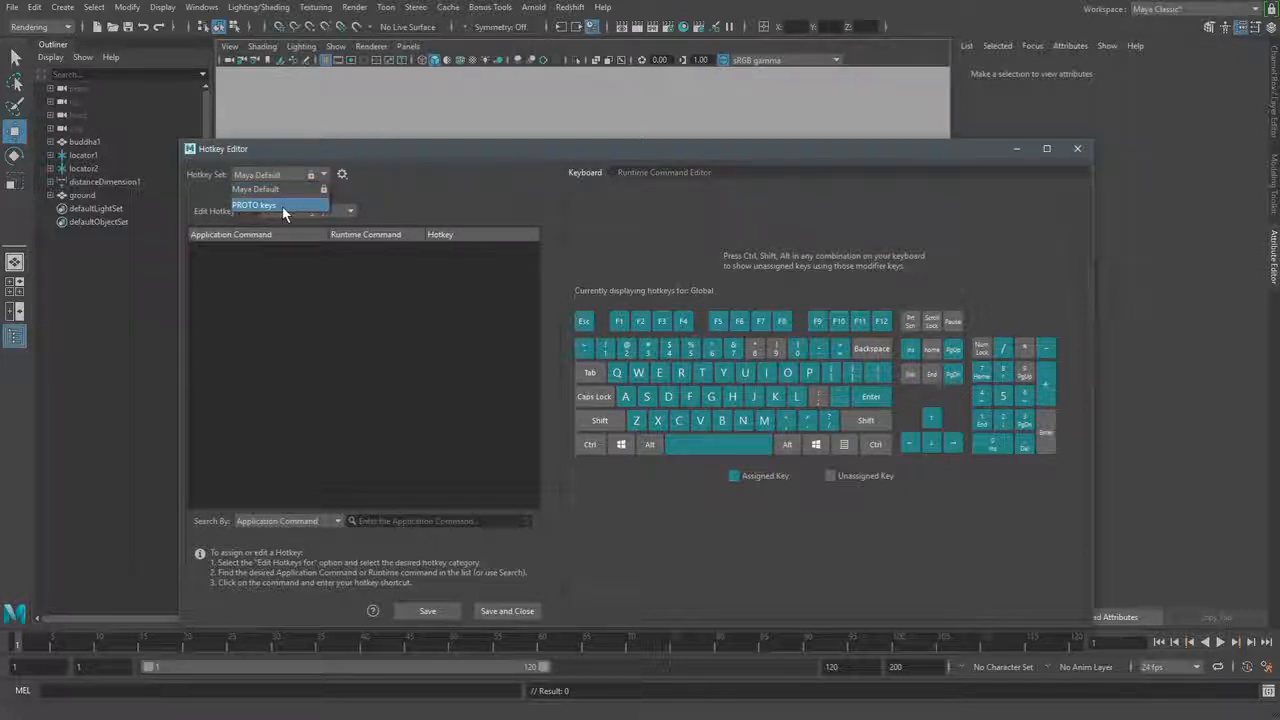
pyautogui.click(283, 207)
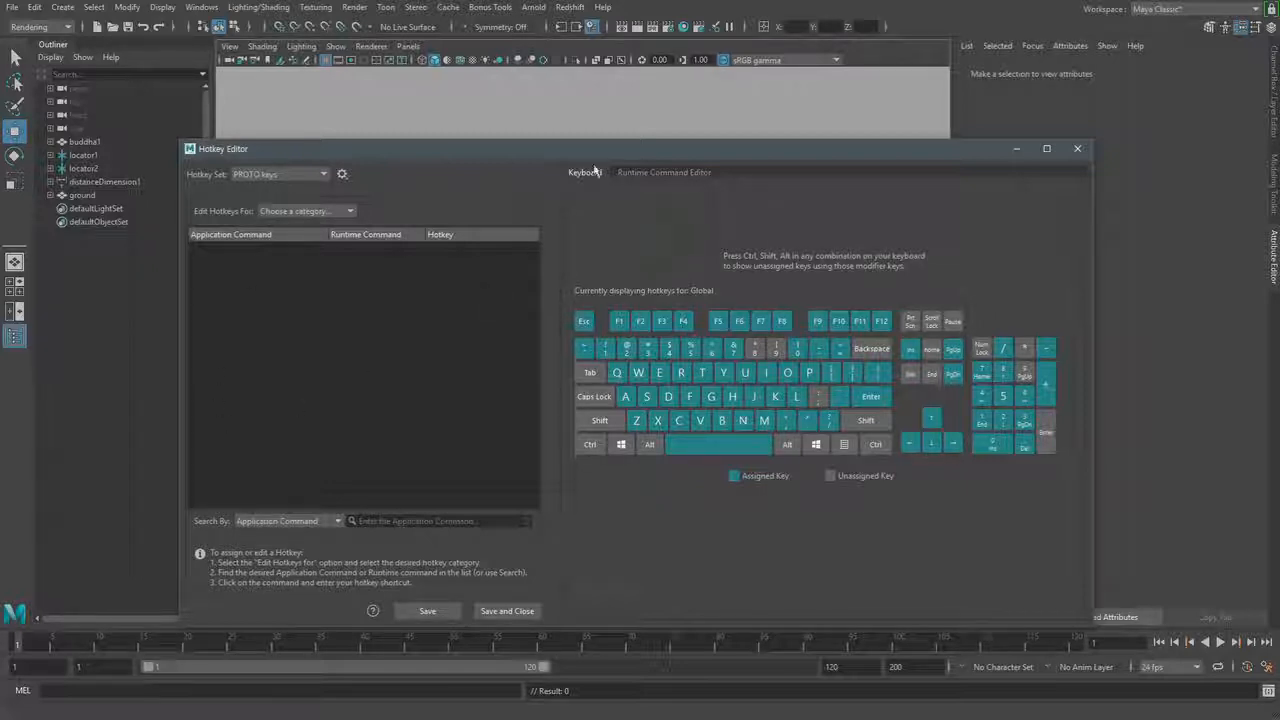
# - Move the Hotkey Editor aside, select the Buddha statue, and check Assign New Material among the Lighting/Shading commands for a hotkey
pyautogui.moveTo(634, 142); pyautogui.dragTo(502, 505)
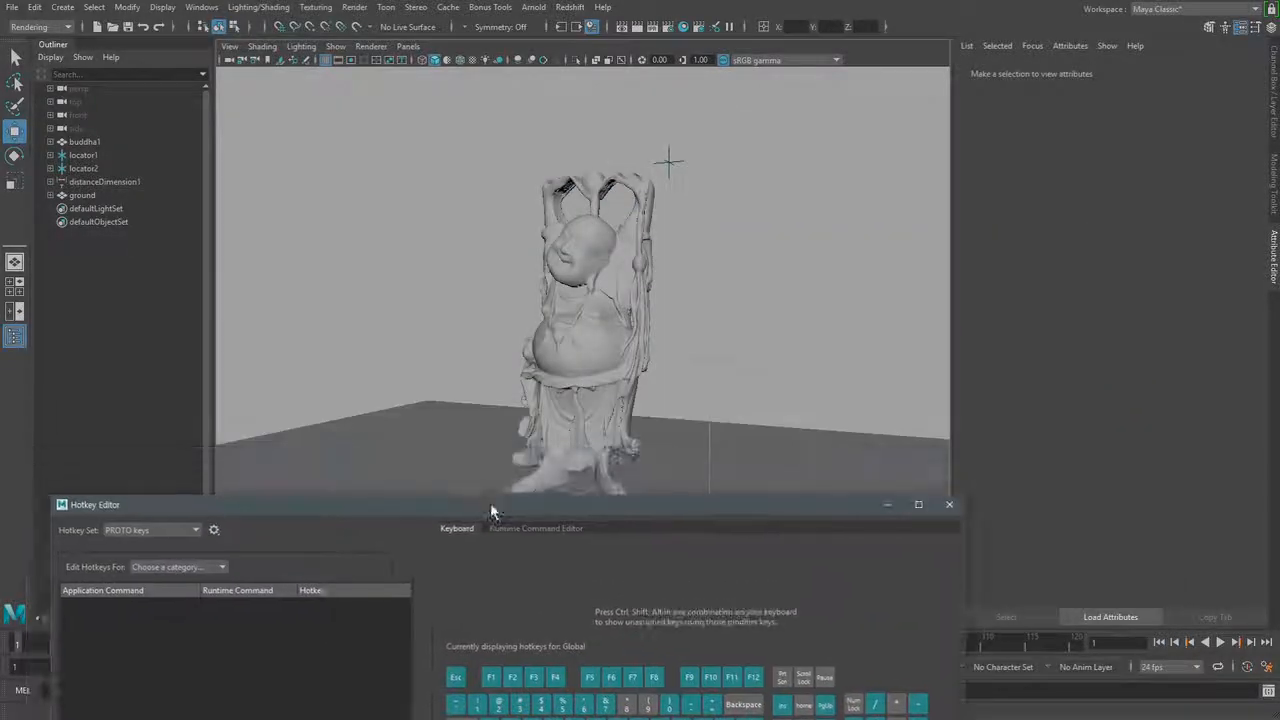
pyautogui.click(588, 268)
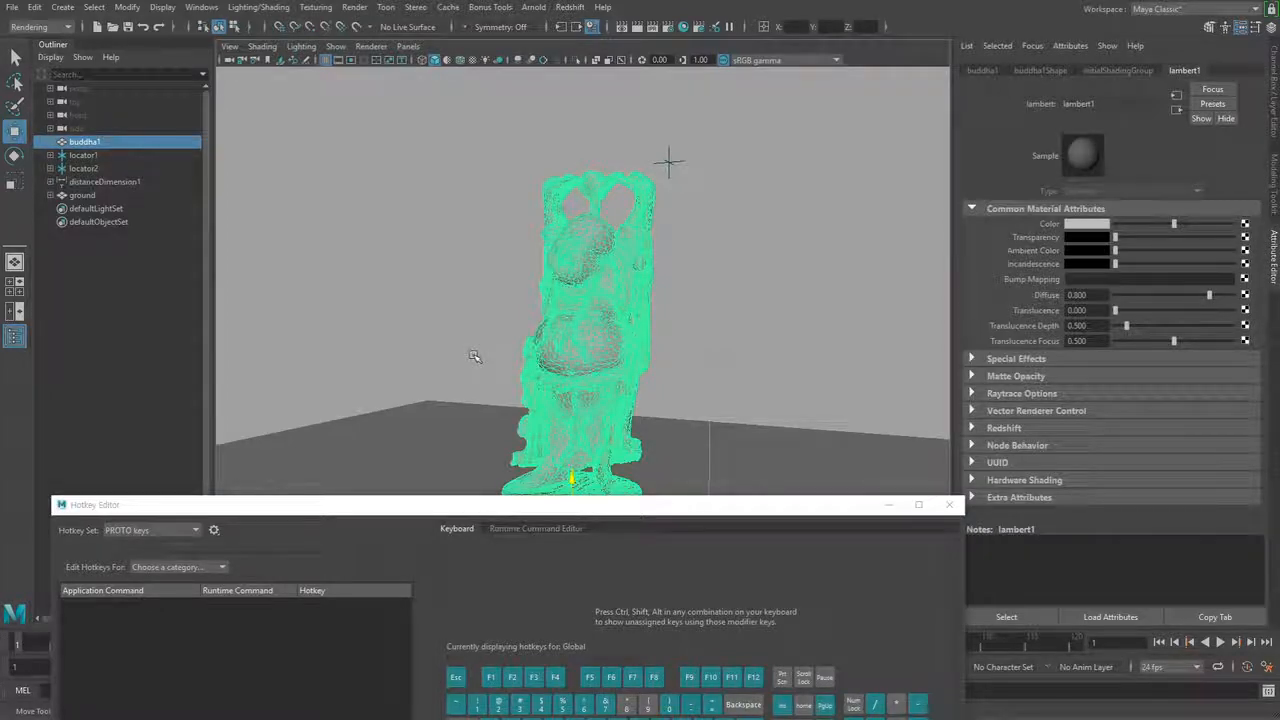
pyautogui.moveTo(496, 143); pyautogui.dragTo(290, 300, button='right')
pyautogui.click(40, 27)
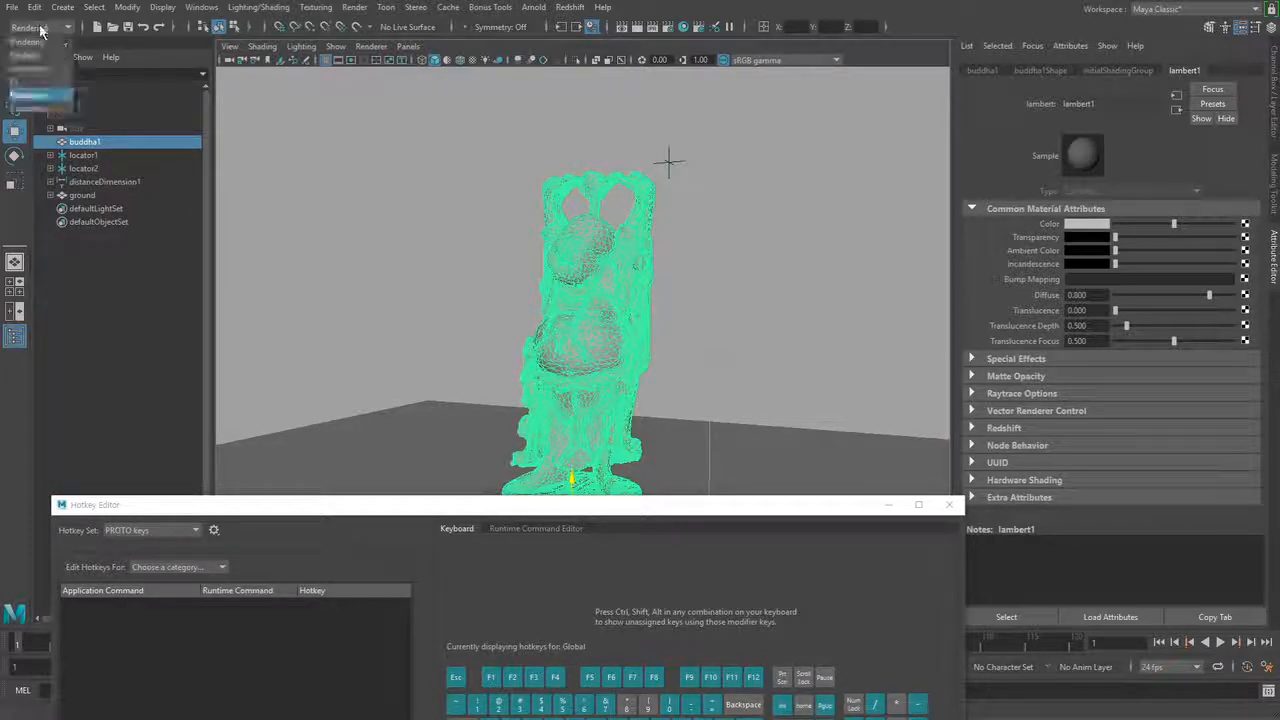
pyautogui.click(258, 7)
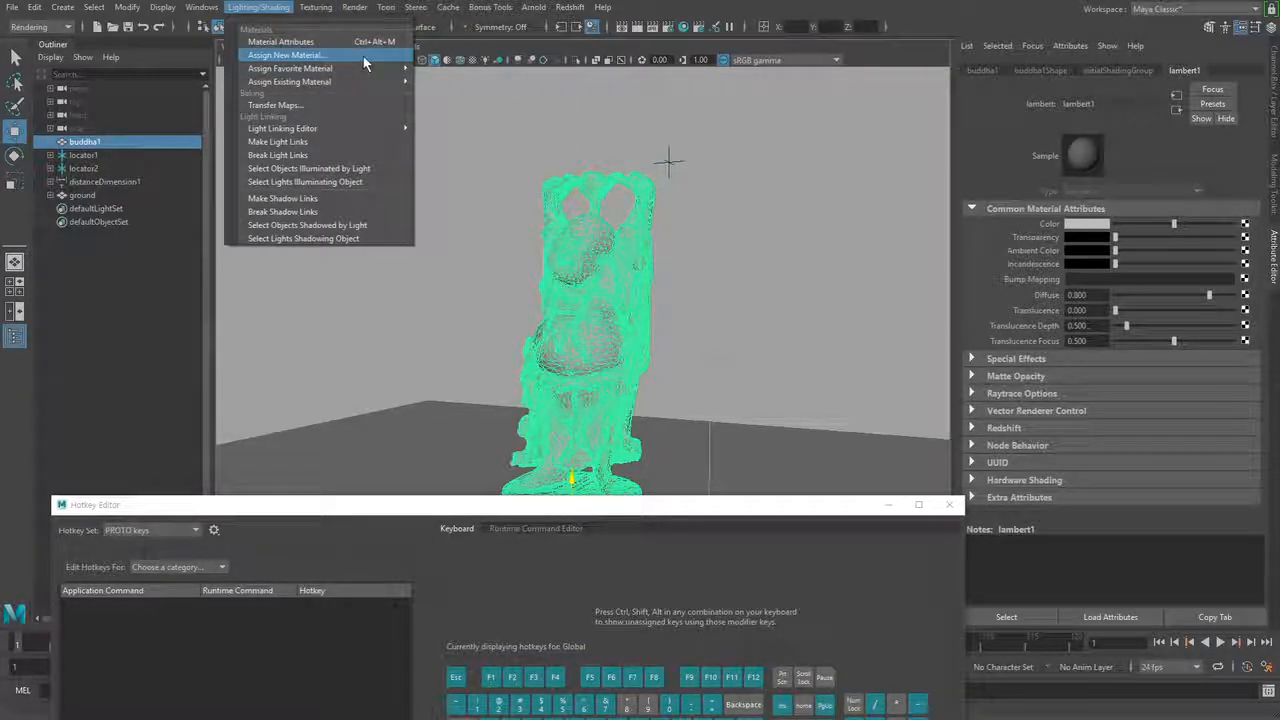
# - Bring the Hotkey Editor back into view and search the application commands for "material"
pyautogui.click(537, 515)
pyautogui.moveTo(537, 515); pyautogui.dragTo(602, 197)
pyautogui.click(440, 556)
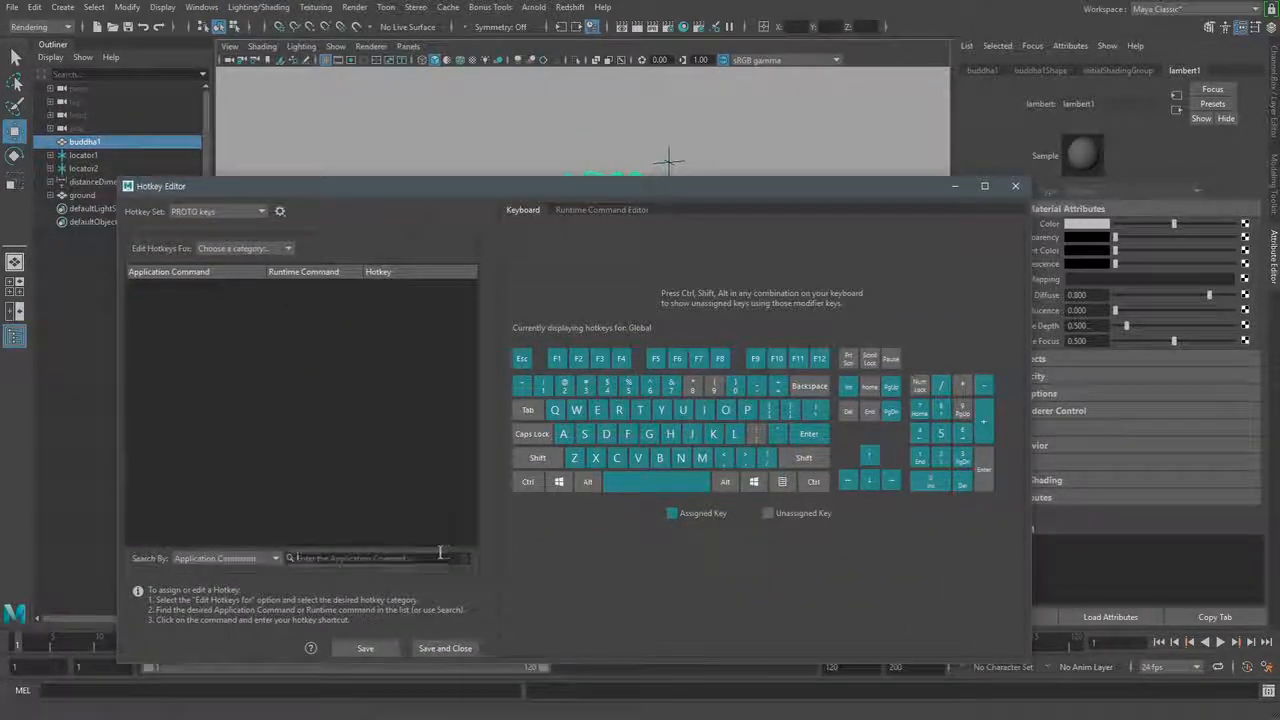
pyautogui.write('material')
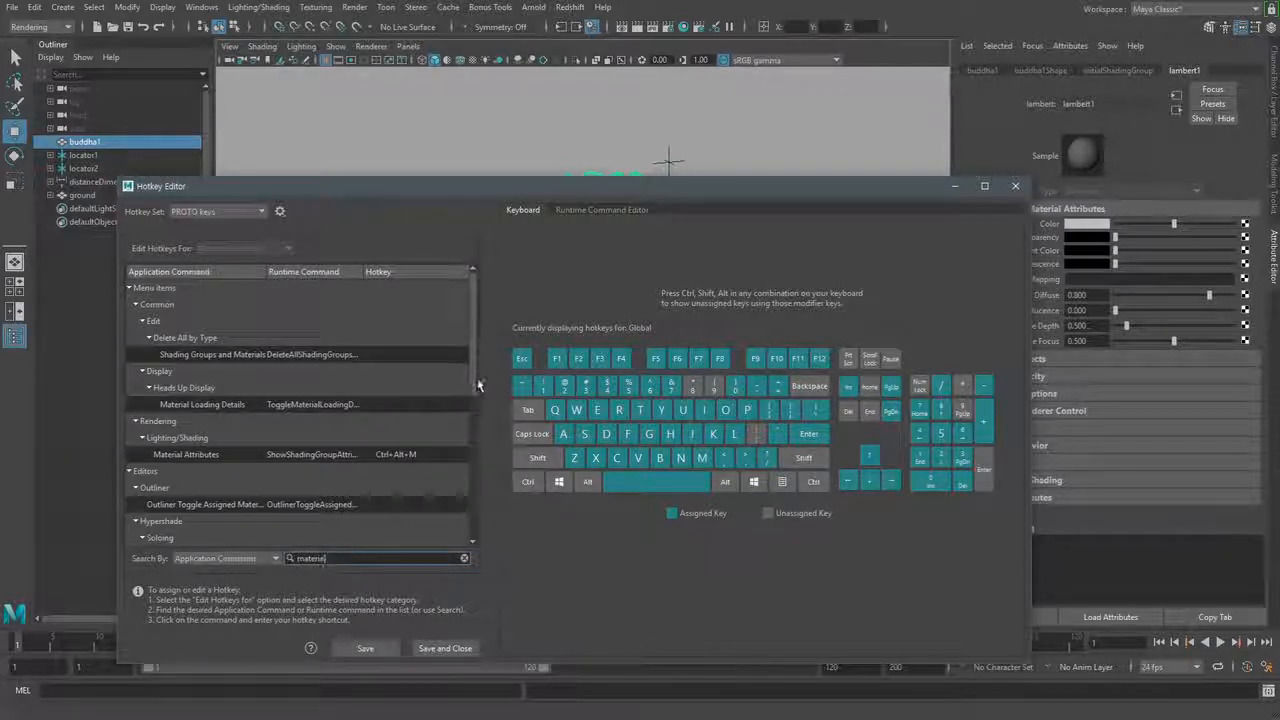
pyautogui.moveTo(476, 390)
pyautogui.mouseDown()
pyautogui.moveTo(474, 532)
pyautogui.moveTo(462, 369)
pyautogui.mouseUp()
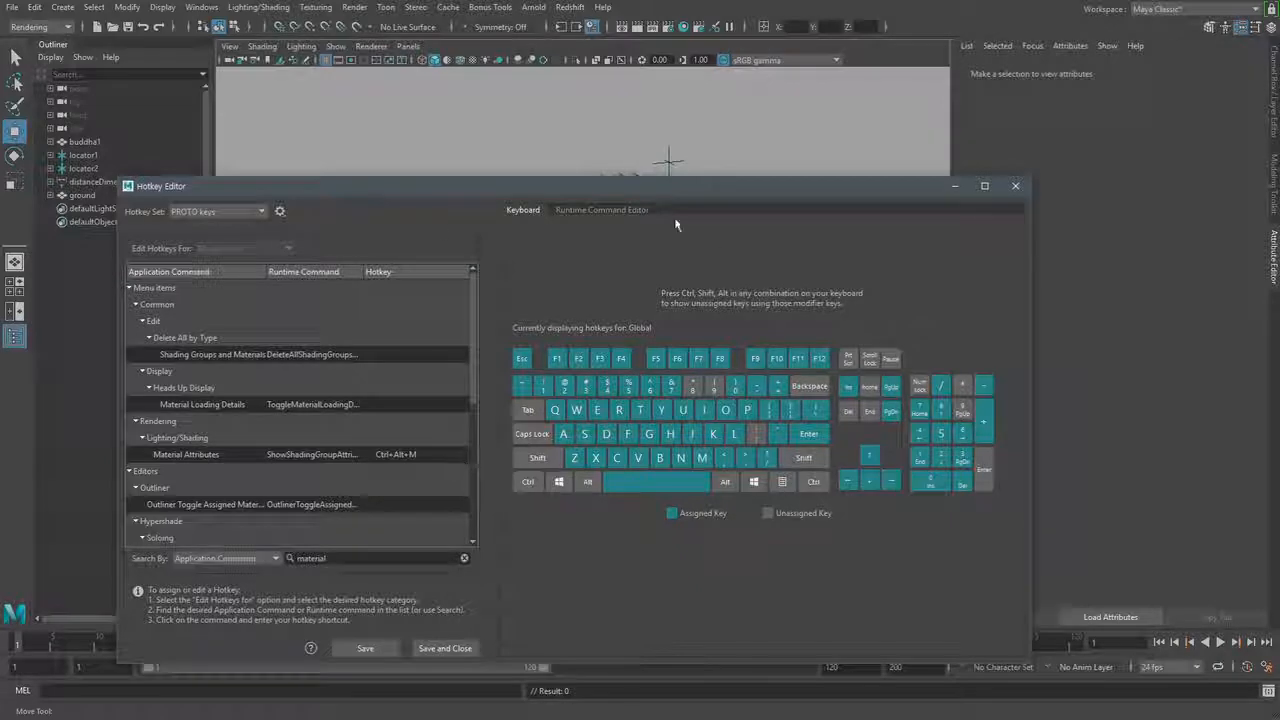
# - Start a new MEL runtime command containing createAssignNewMaterialTreeLister ""; and enlarge the script text
pyautogui.click(601, 210)
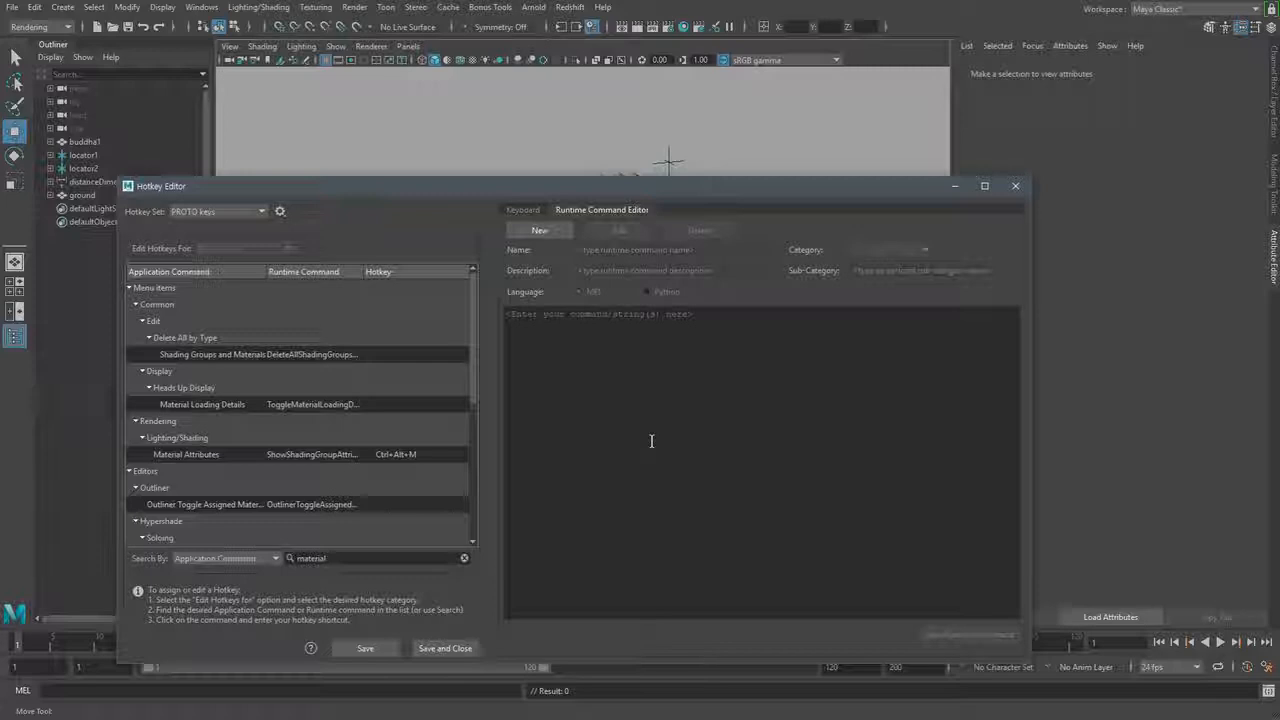
pyautogui.click(532, 231)
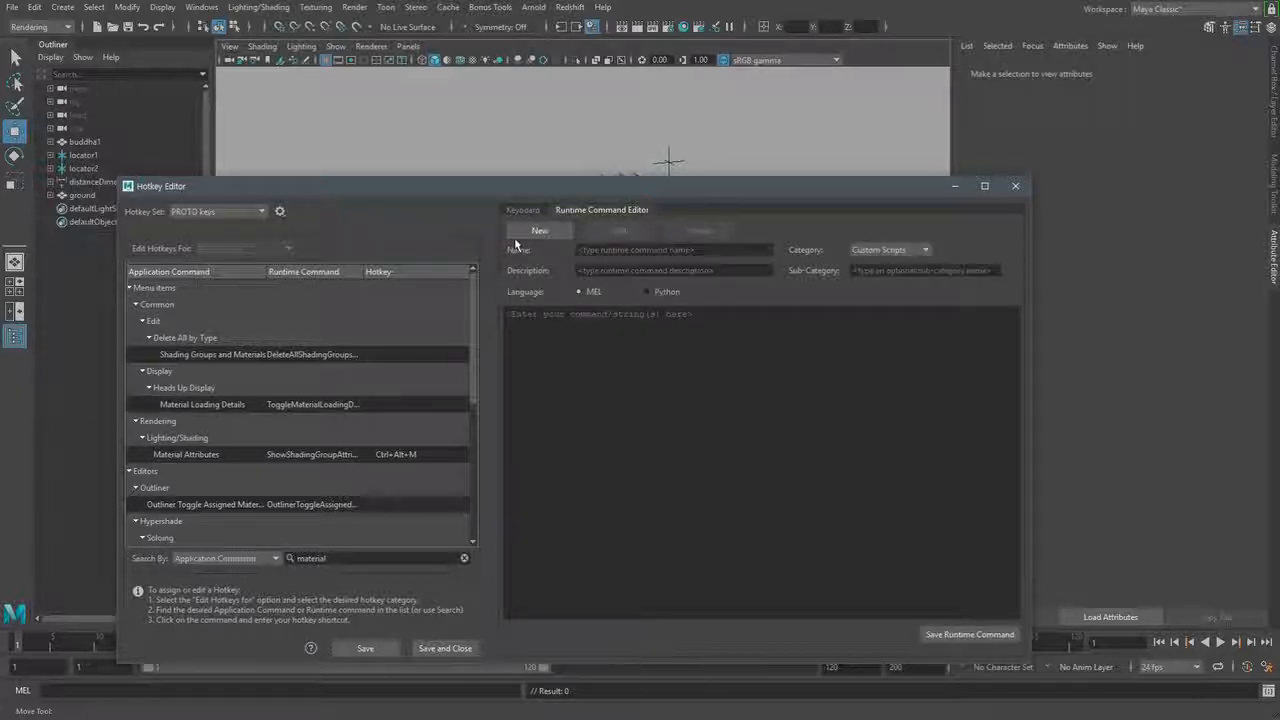
pyautogui.click(574, 318)
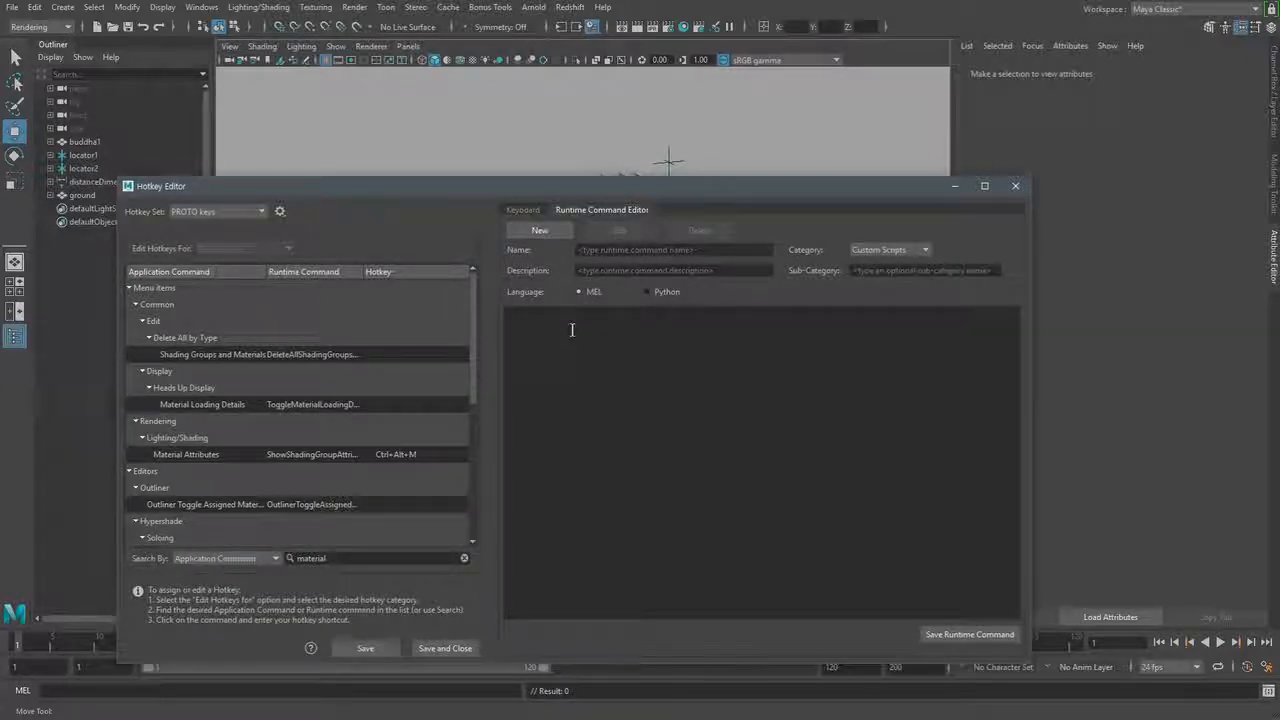
pyautogui.write('createAssignNewMaterialTreeLister "";')
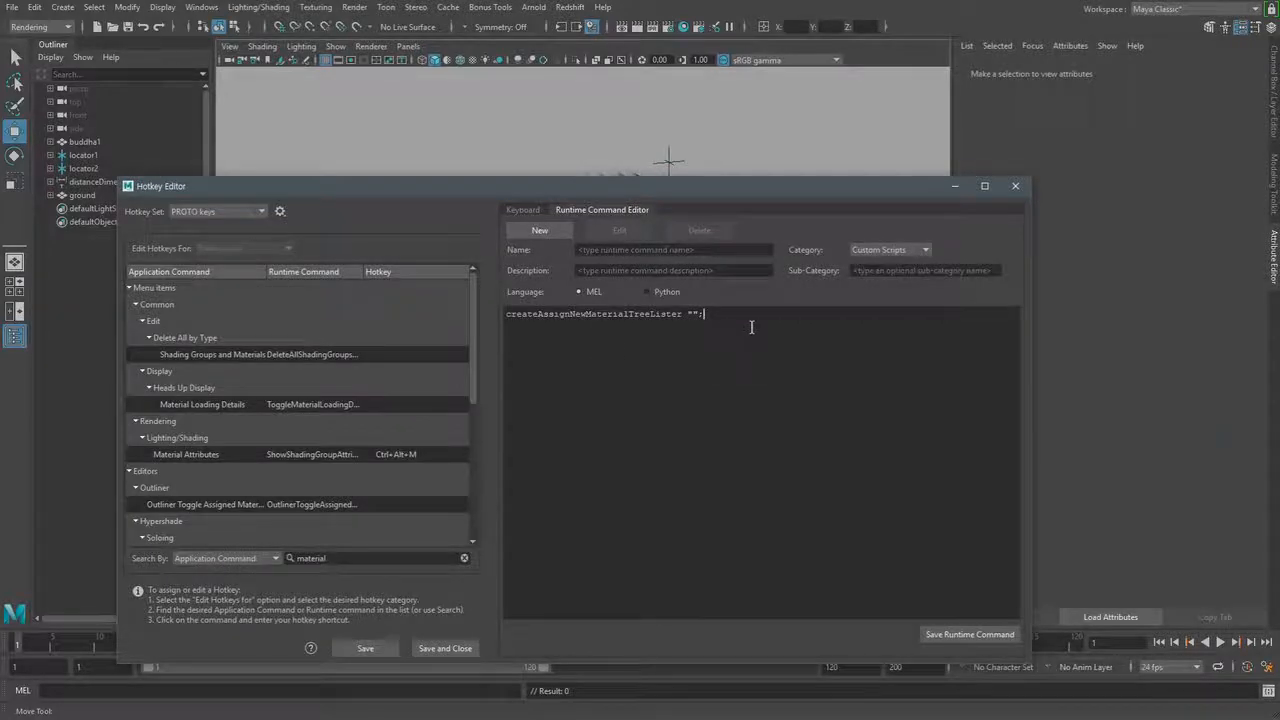
pyautogui.keyDown('ctrl'); pyautogui.scroll(5, 729, 338); pyautogui.keyUp('ctrl')
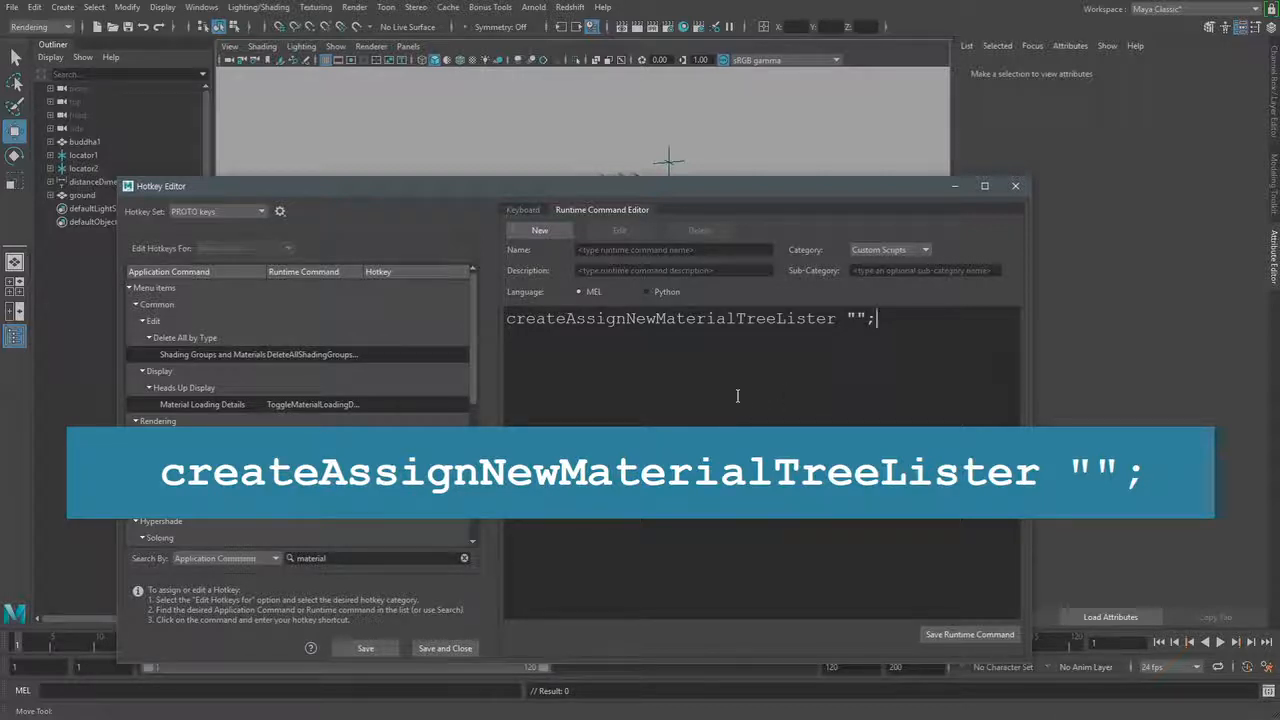
# - Adjust the text size of the runtime command script until the line is comfortable to read
pyautogui.keyDown('ctrl'); pyautogui.scroll(-1, 737, 396); pyautogui.keyUp('ctrl')
pyautogui.keyDown('ctrl'); pyautogui.scroll(2, 737, 396); pyautogui.keyUp('ctrl')
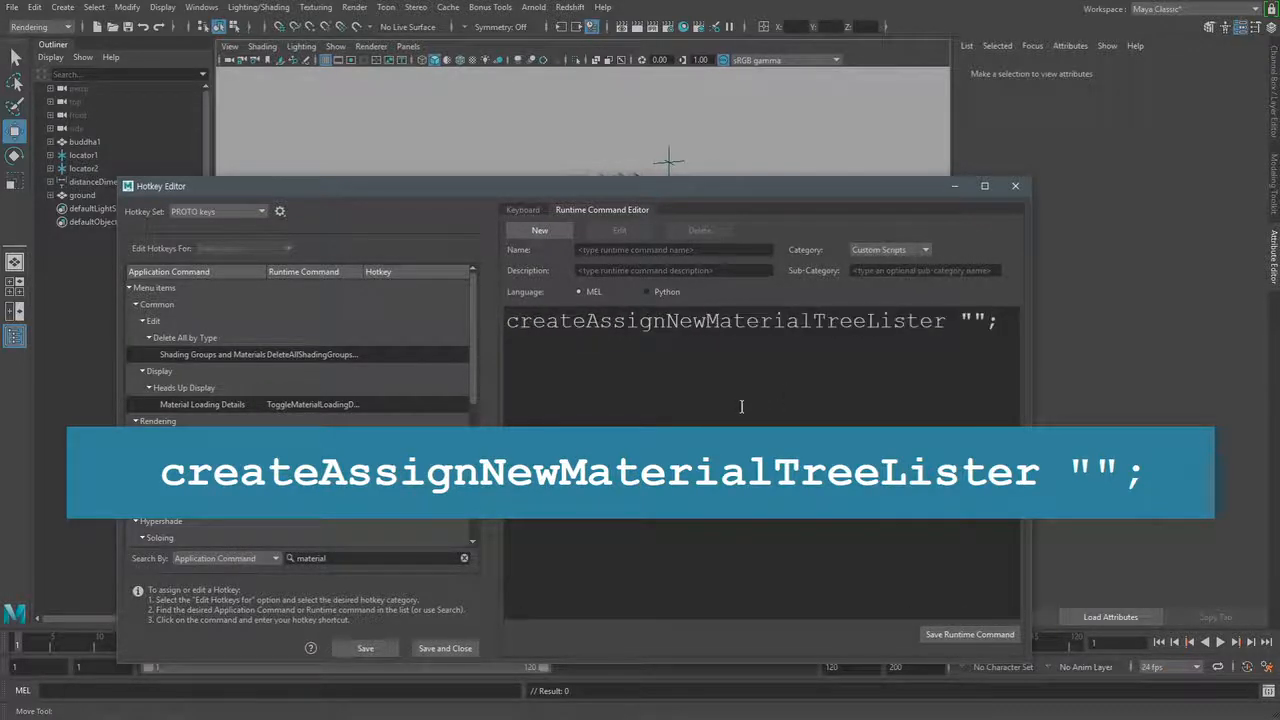
pyautogui.keyDown('ctrl'); pyautogui.scroll(-5, 742, 408); pyautogui.keyUp('ctrl')
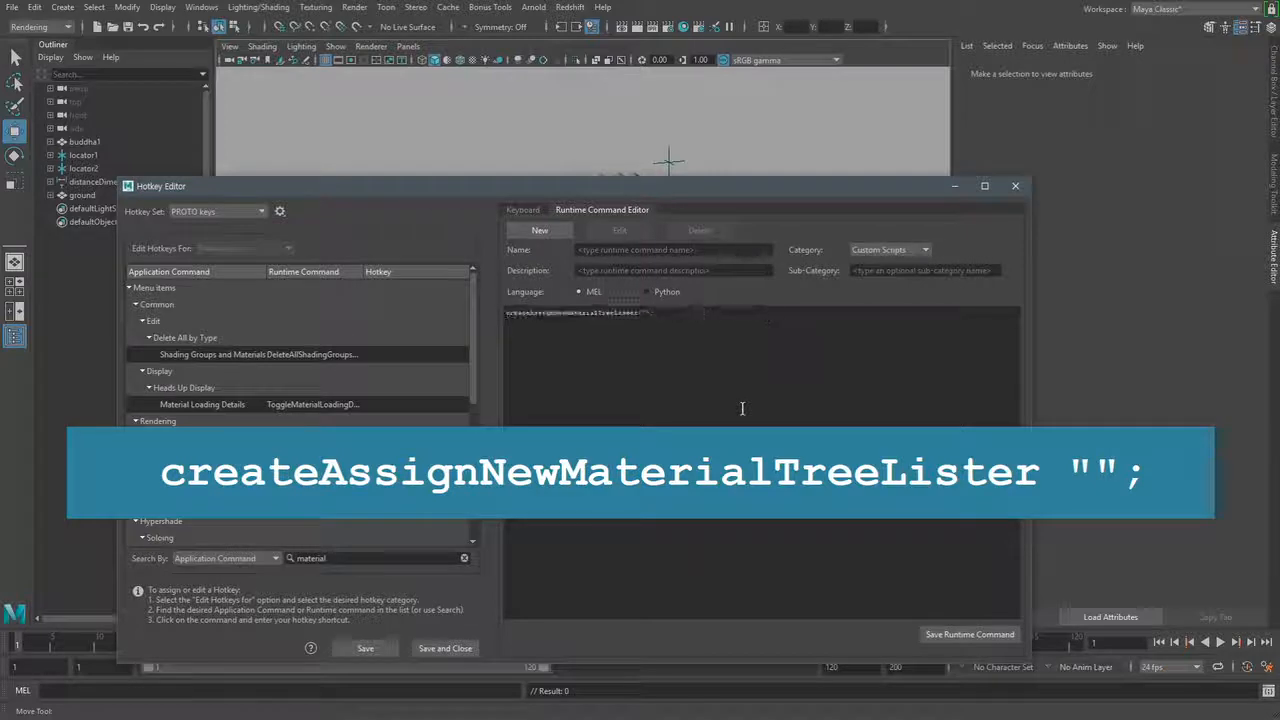
pyautogui.keyDown('ctrl'); pyautogui.scroll(4, 742, 408); pyautogui.keyUp('ctrl')
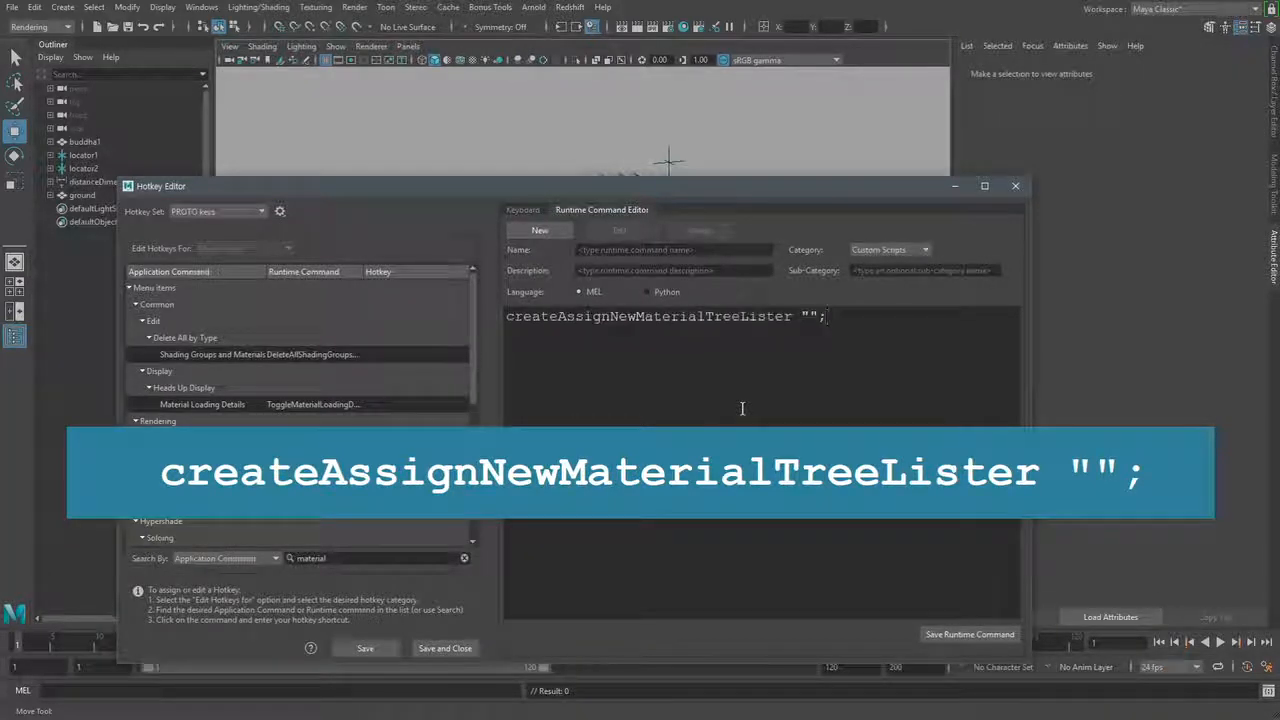
pyautogui.keyDown('ctrl'); pyautogui.scroll(2, 742, 408); pyautogui.keyUp('ctrl')
pyautogui.keyDown('ctrl'); pyautogui.scroll(-3, 742, 408); pyautogui.keyUp('ctrl')
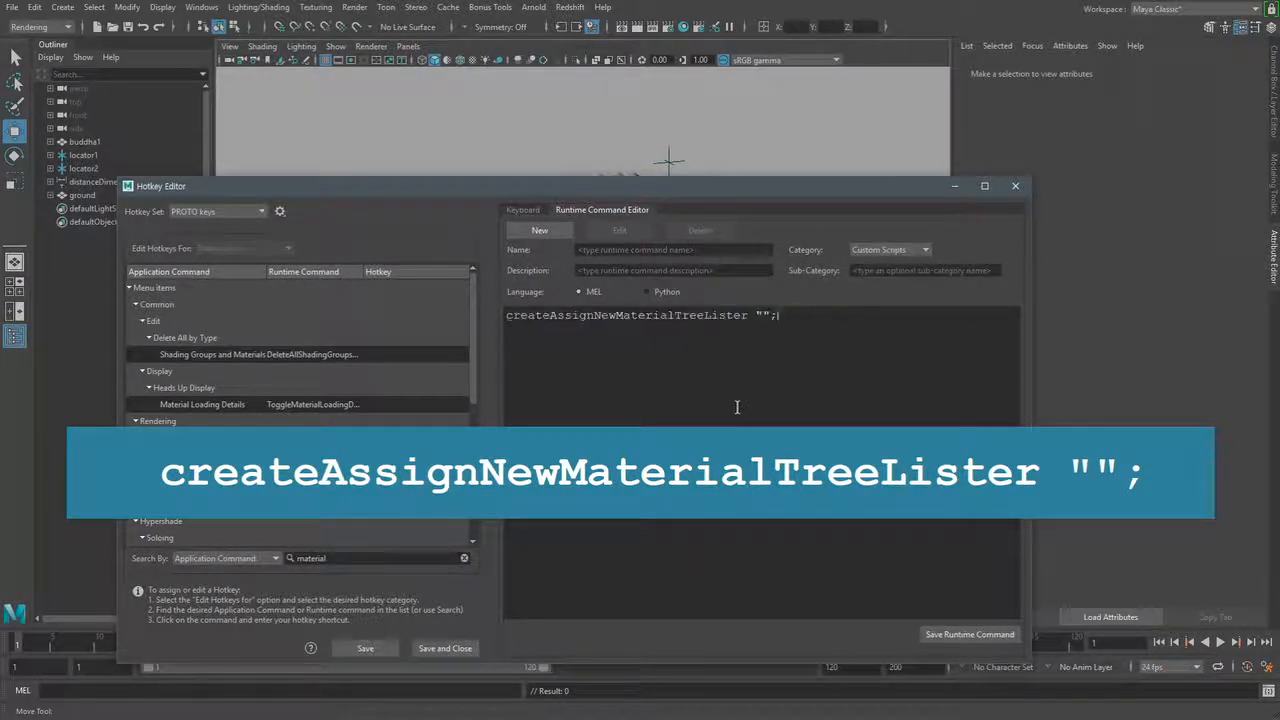
pyautogui.keyDown('ctrl'); pyautogui.scroll(1, 736, 407); pyautogui.keyUp('ctrl')
pyautogui.keyDown('ctrl'); pyautogui.scroll(1, 736, 407); pyautogui.keyUp('ctrl')
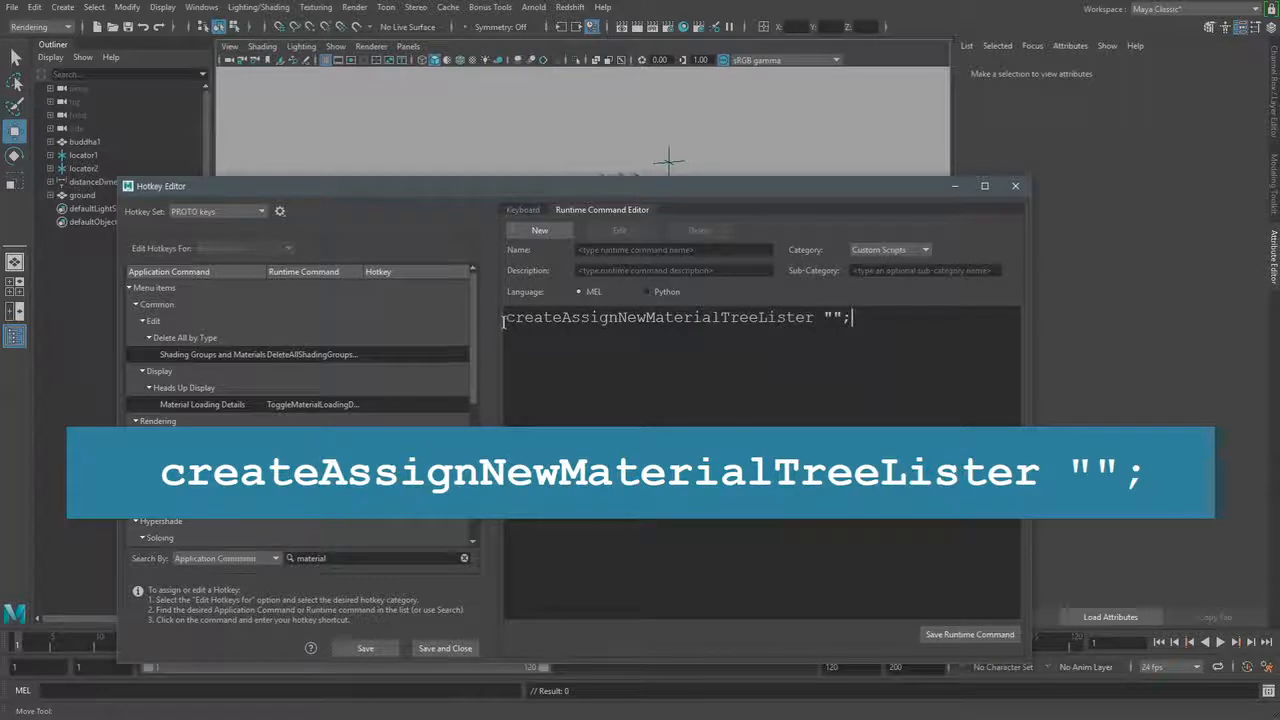
# - Check the createAssignNewMaterialTreeLister ""; line from start to end, including its quotes and closing semicolon
pyautogui.moveTo(507, 320); pyautogui.dragTo(828, 323)
pyautogui.click(826, 318)
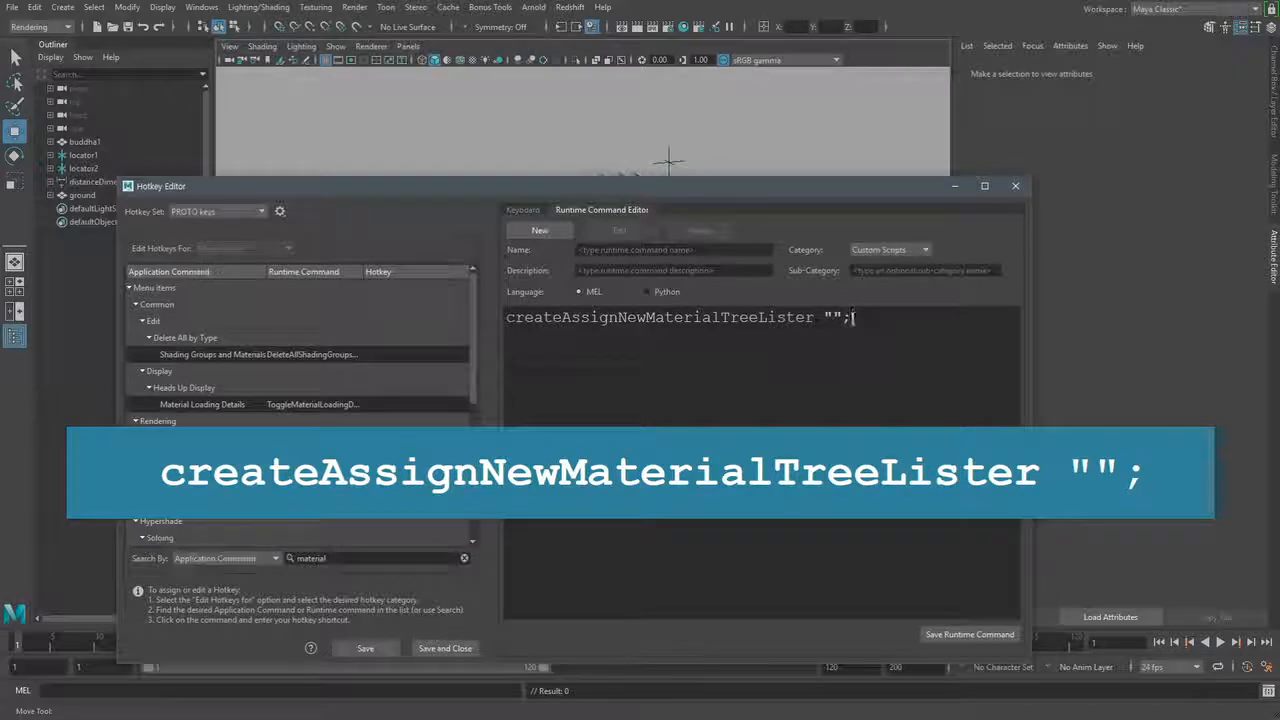
pyautogui.click(846, 318)
pyautogui.write(';')
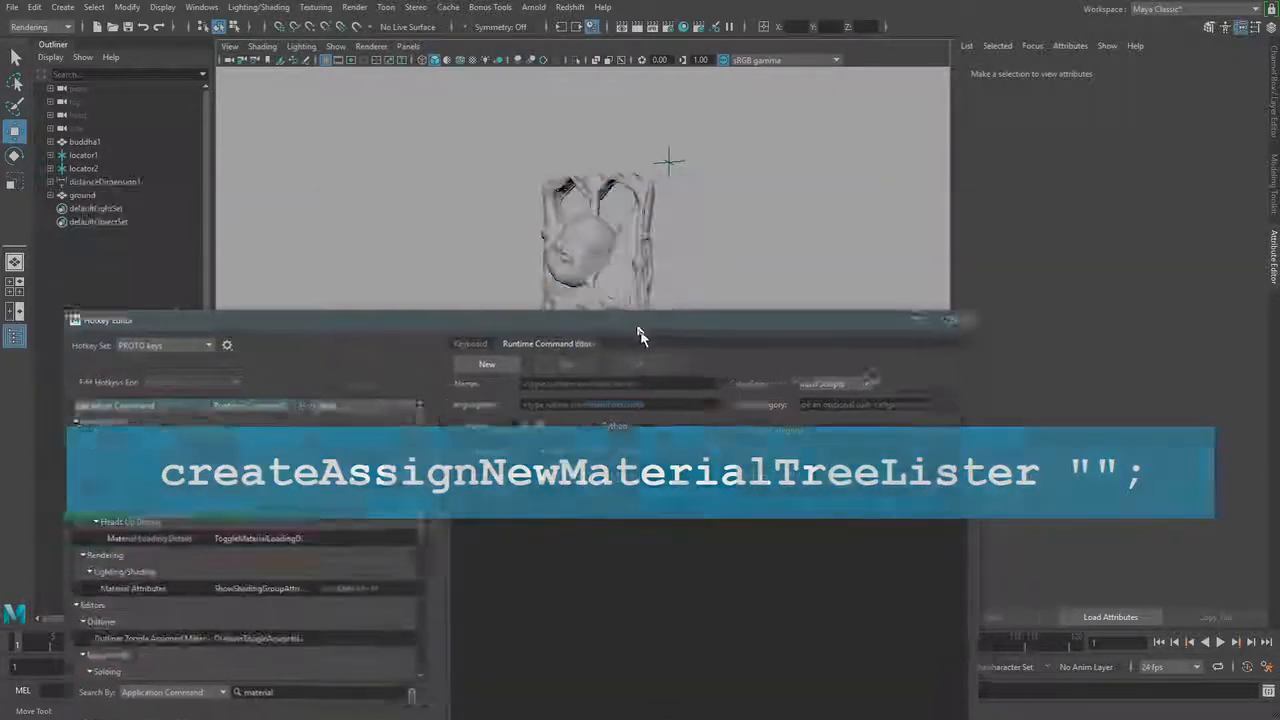
# - Move the Hotkey Editor aside, check Assign New Material among the Buddha statue's object commands, and bring the editor back
pyautogui.click(614, 254)
pyautogui.moveTo(599, 230); pyautogui.dragTo(649, 580, button='right')
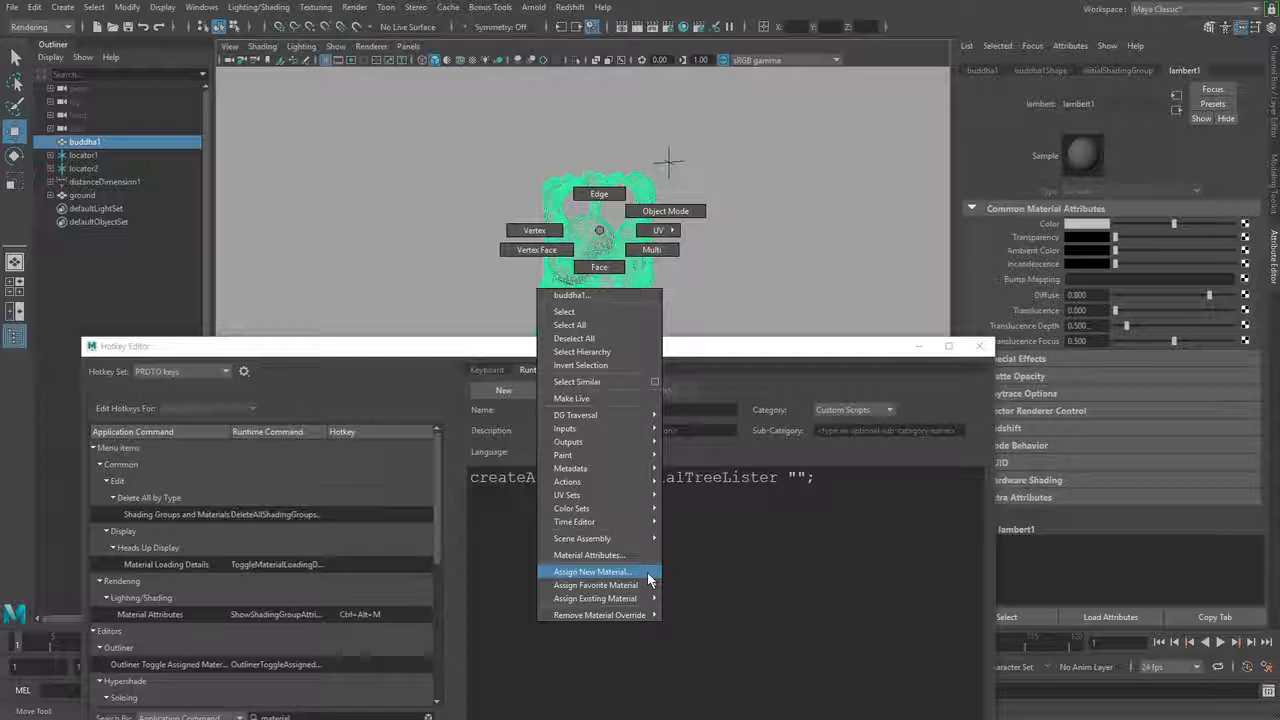
pyautogui.moveTo(648, 579); pyautogui.dragTo(818, 388, button='right')
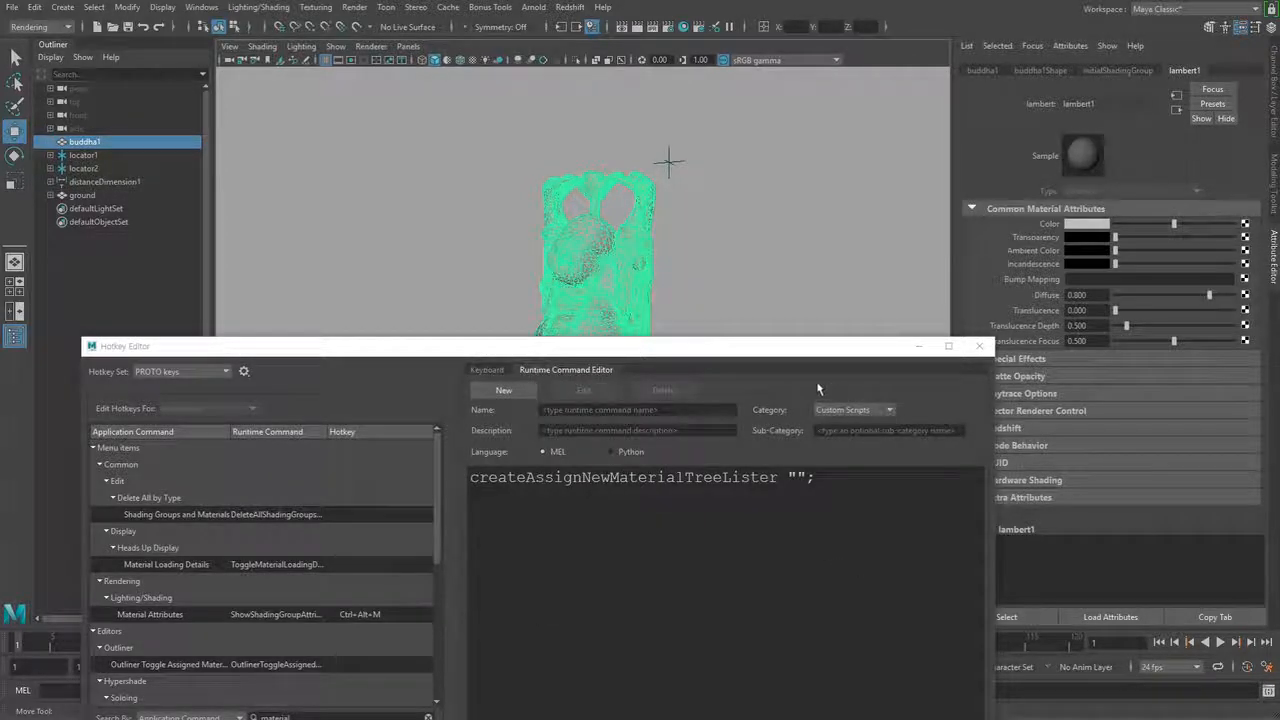
pyautogui.moveTo(763, 349); pyautogui.dragTo(805, 156)
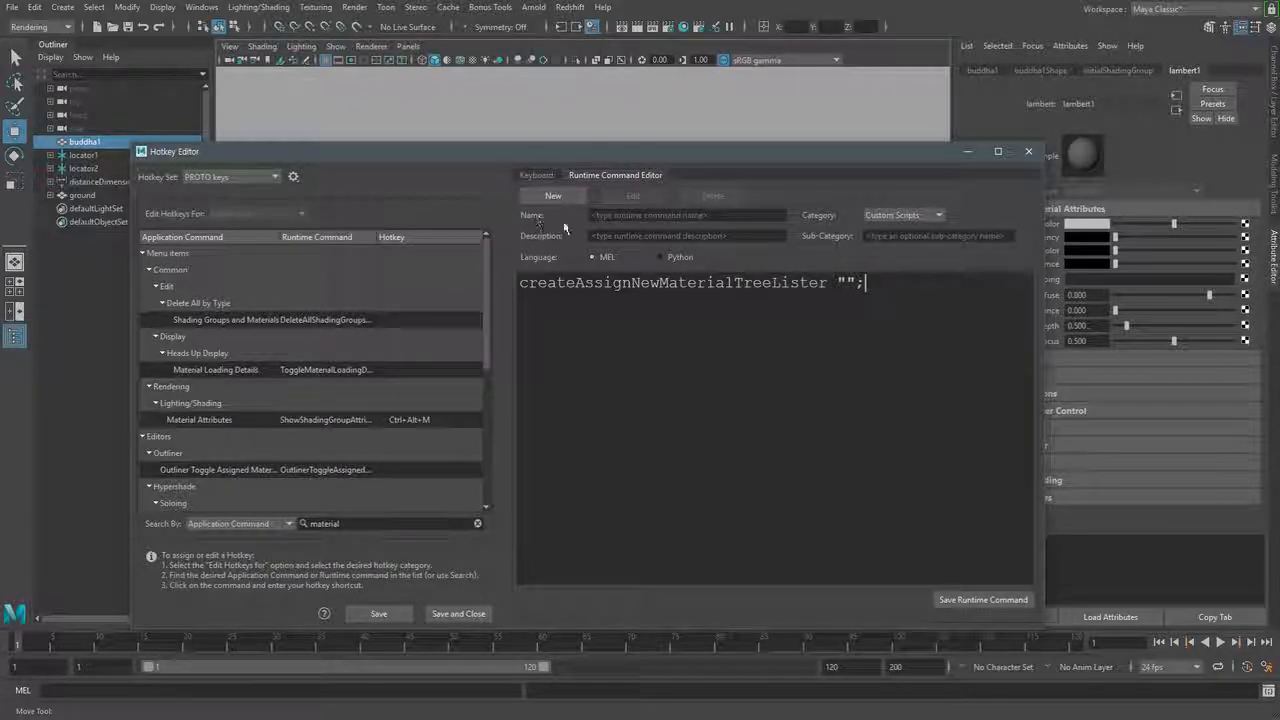
# - Name the runtime command assignNewMaterial_PROTO and save it
pyautogui.click(598, 218)
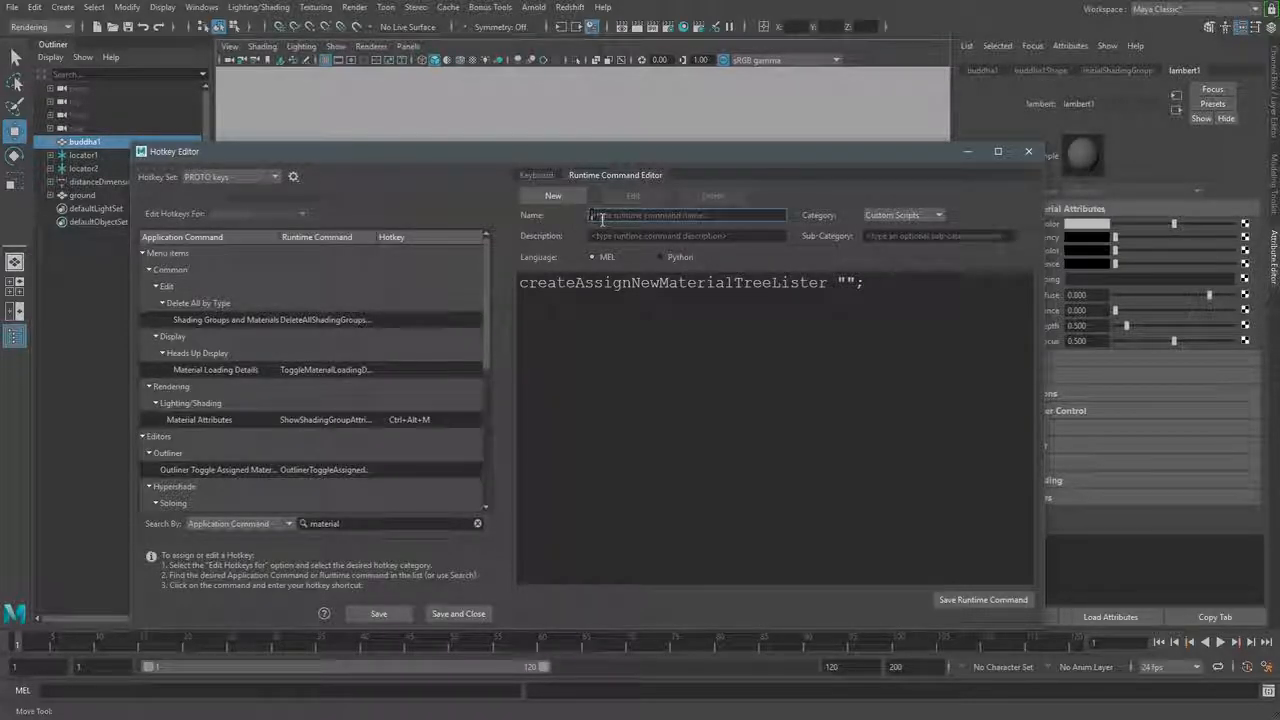
pyautogui.write('assignNewMaterial_PROTO_')
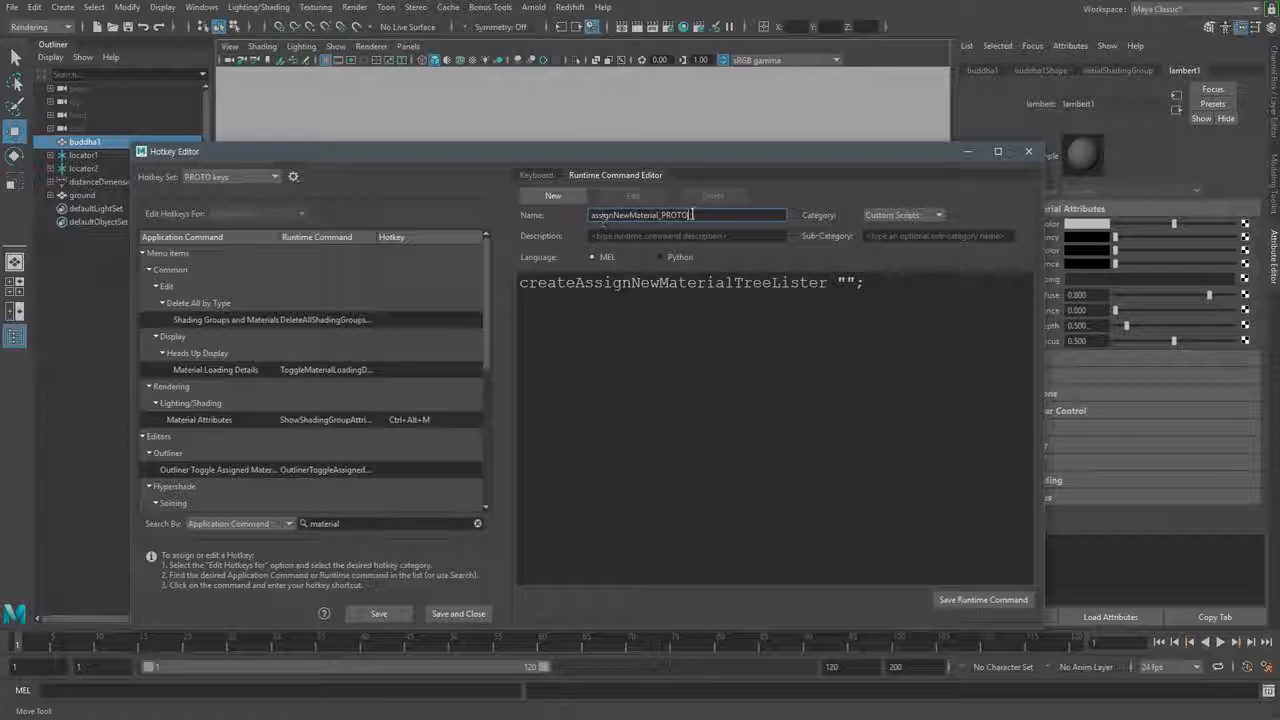
pyautogui.doubleClick(690, 214)
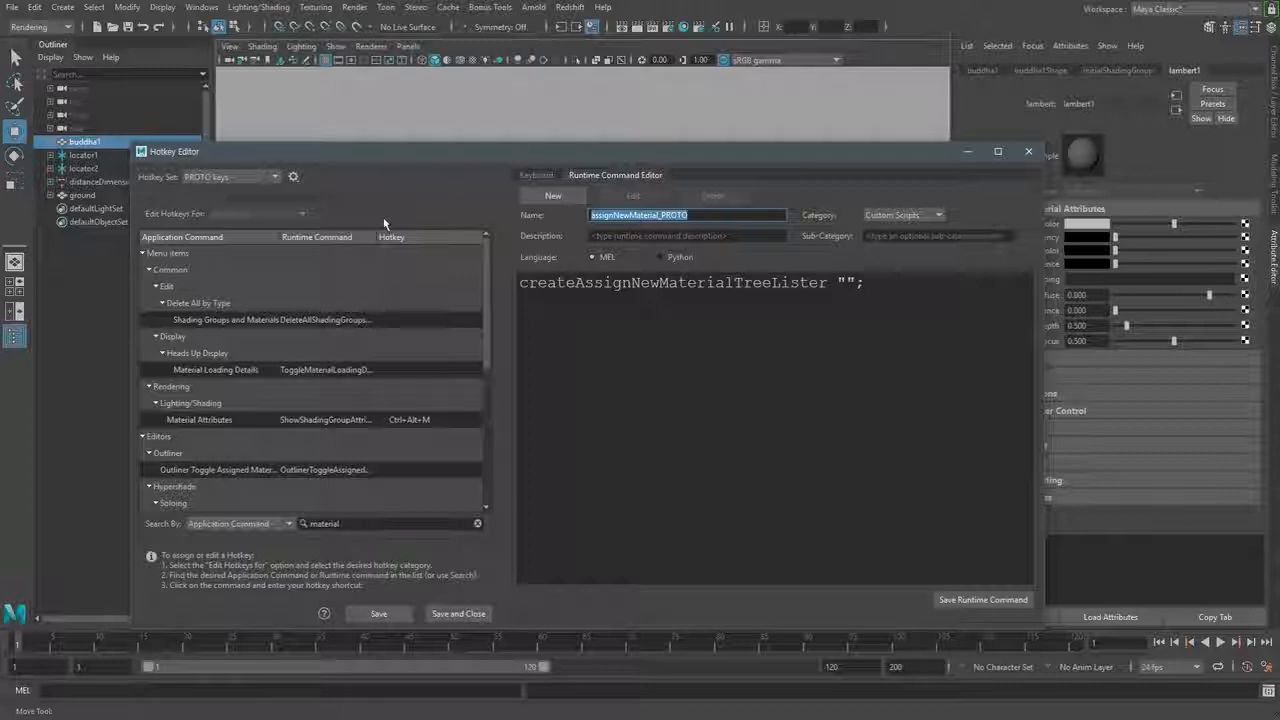
pyautogui.click(662, 215)
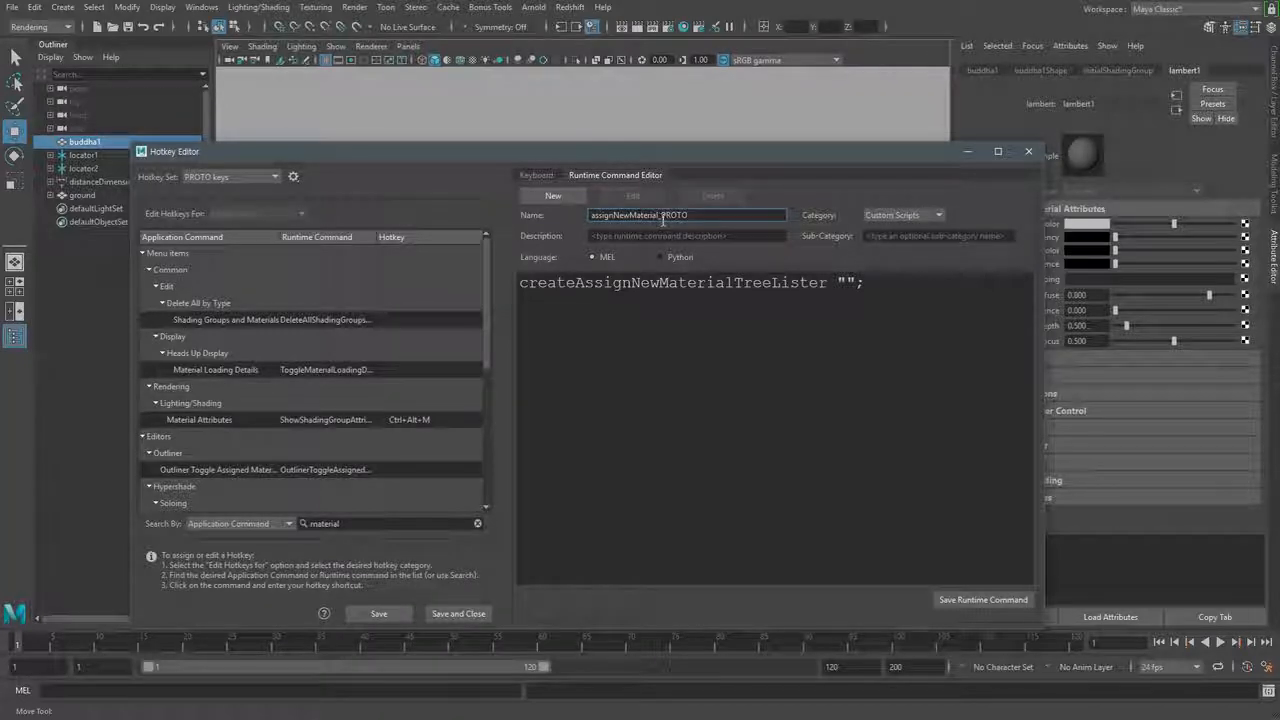
pyautogui.moveTo(661, 216); pyautogui.dragTo(714, 220)
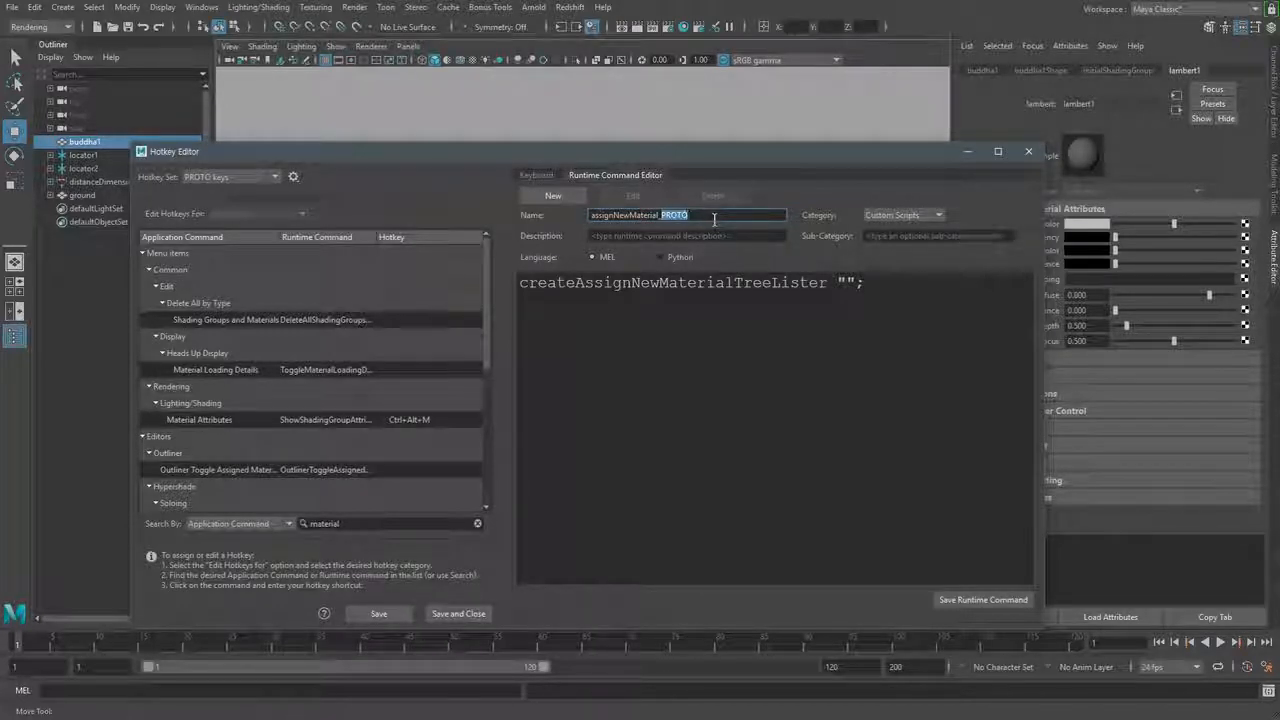
pyautogui.click(714, 220)
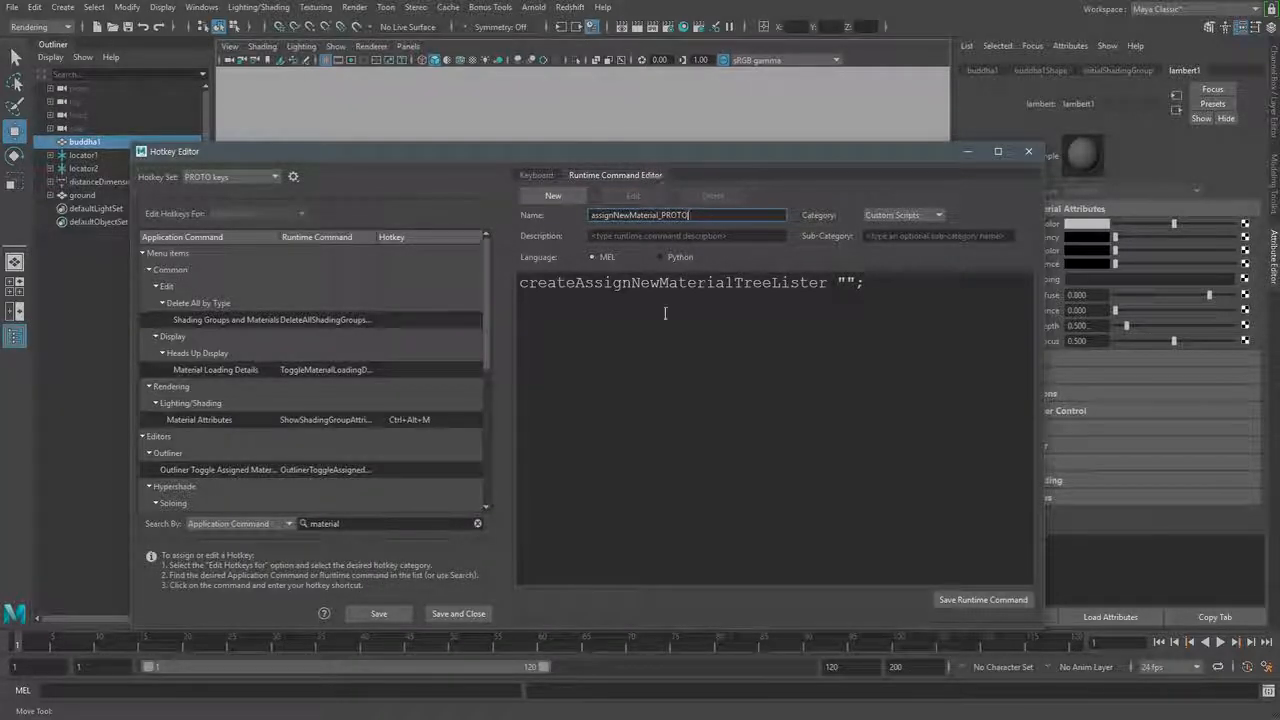
pyautogui.click(982, 600)
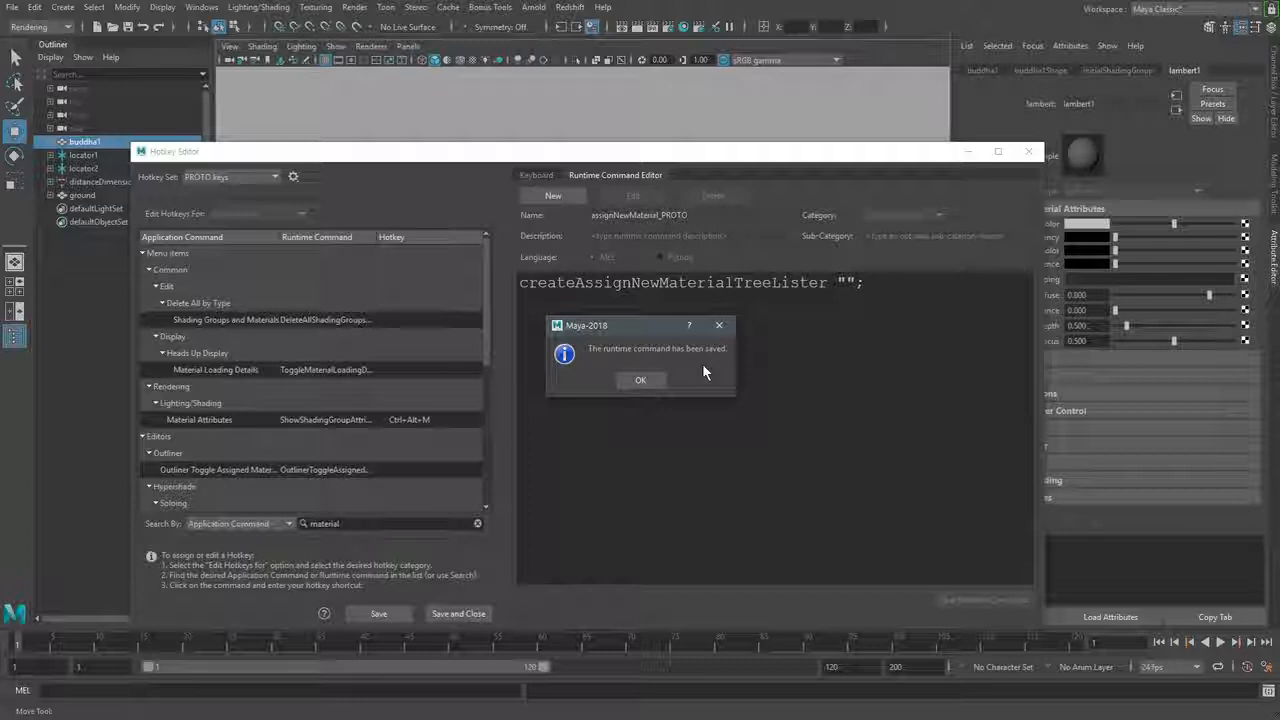
pyautogui.click(652, 382)
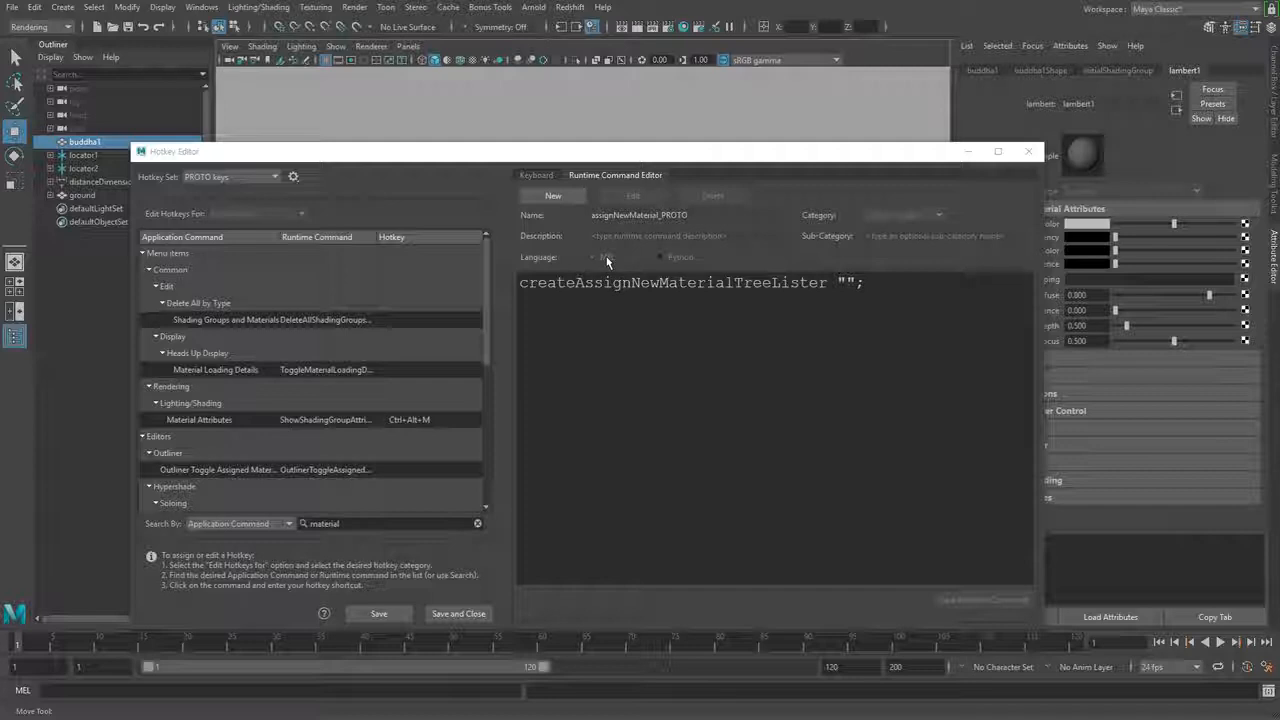
# - Return to the keyboard view, clear the command search, and list the hotkeys for Custom Scripts
pyautogui.click(536, 175)
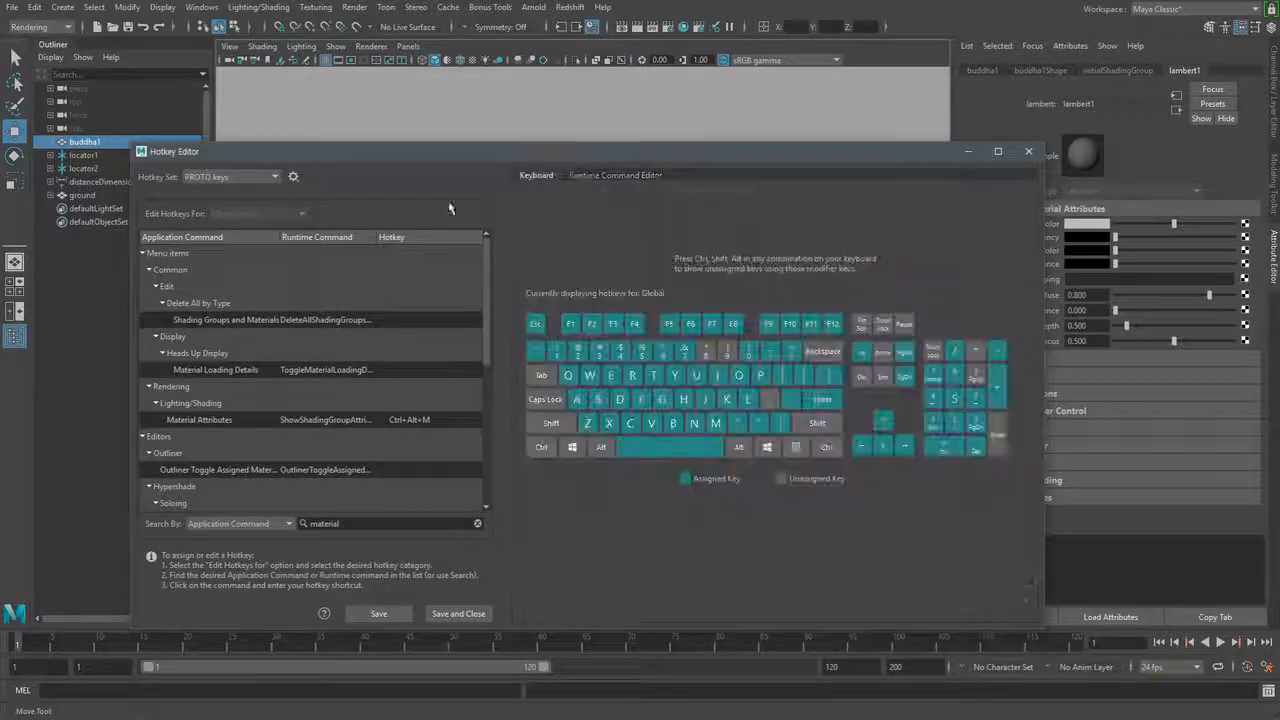
pyautogui.click(477, 523)
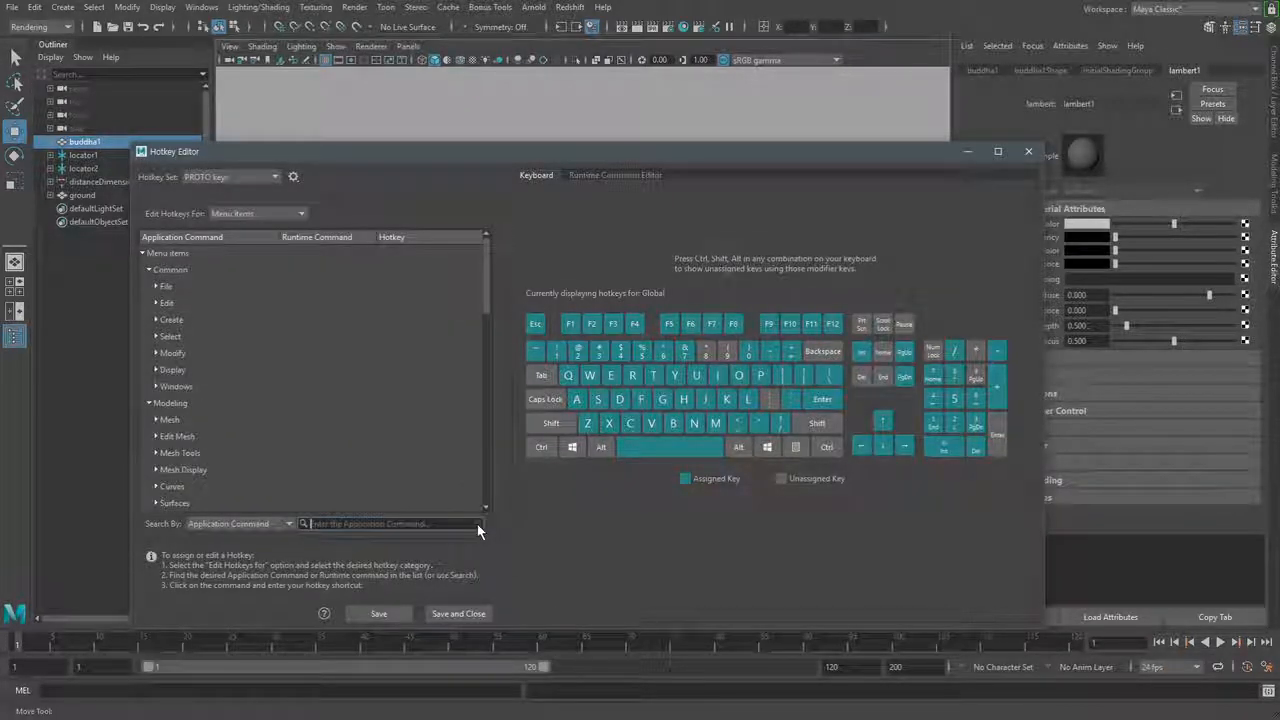
pyautogui.click(266, 213)
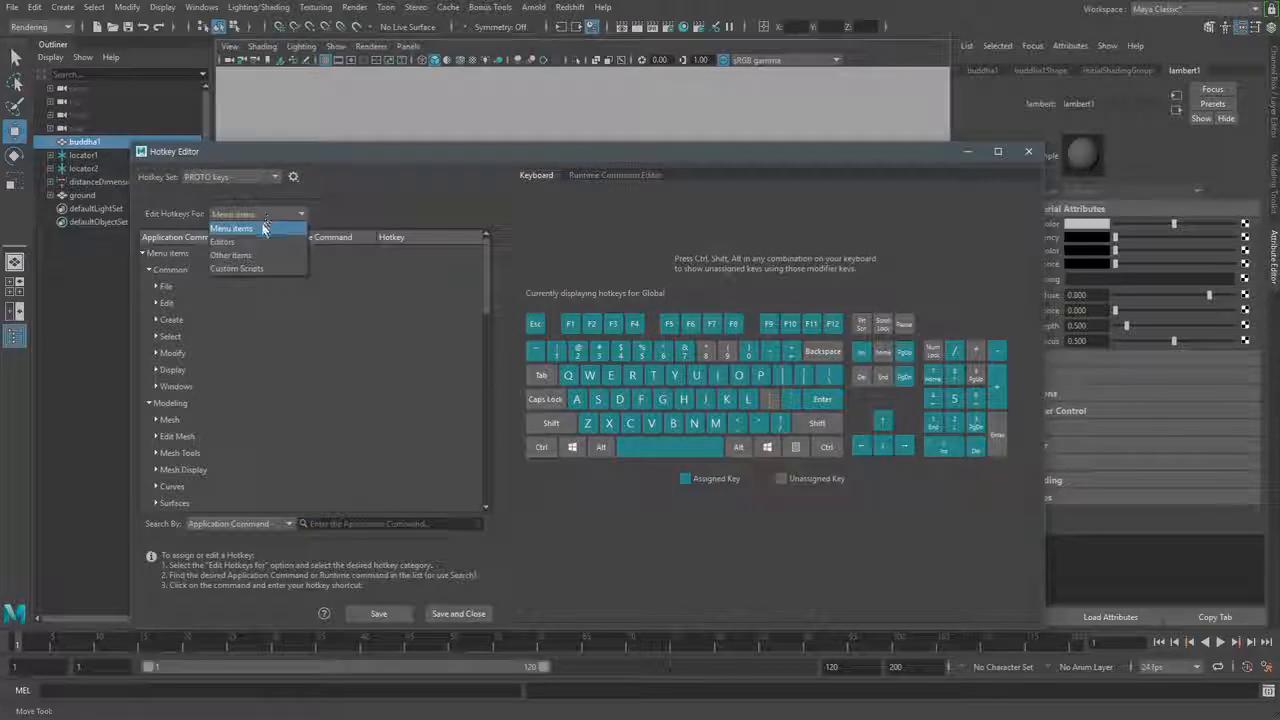
pyautogui.click(260, 270)
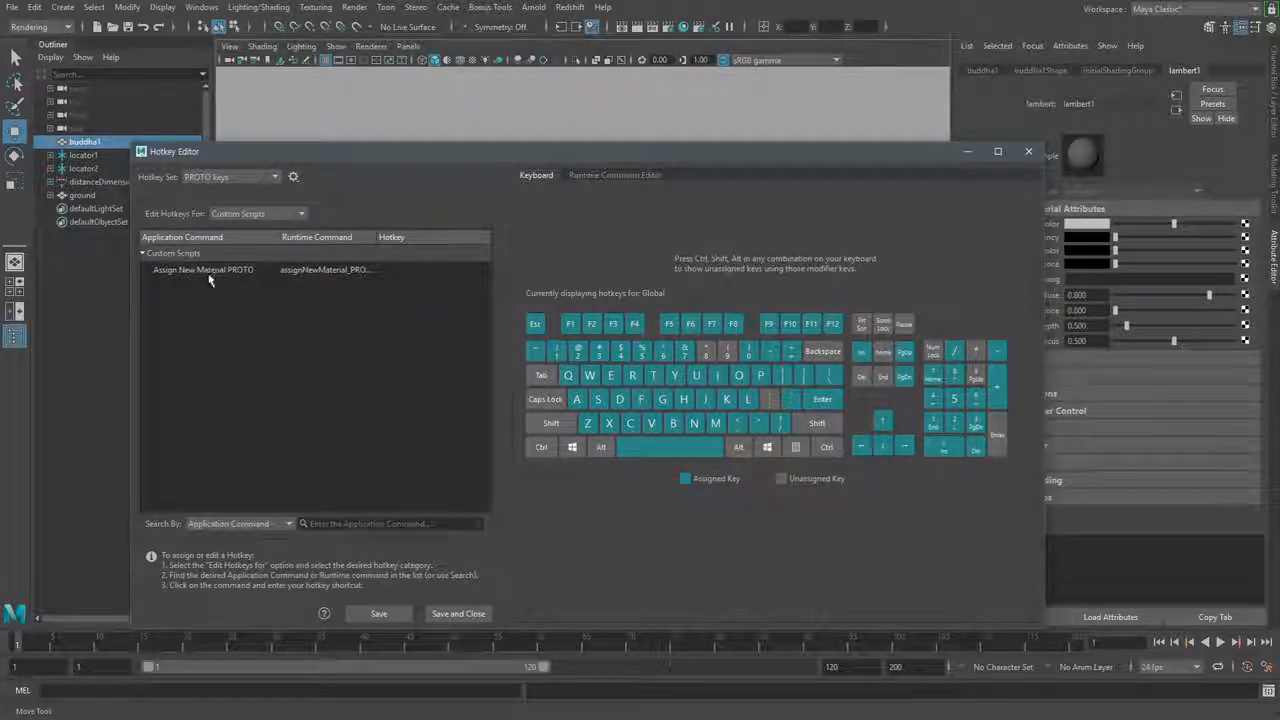
# - Check which Ctrl+Alt combinations are free, assign Ctrl+Alt+N to Assign New Material PROTO, and save the hotkey settings
pyautogui.click(224, 274)
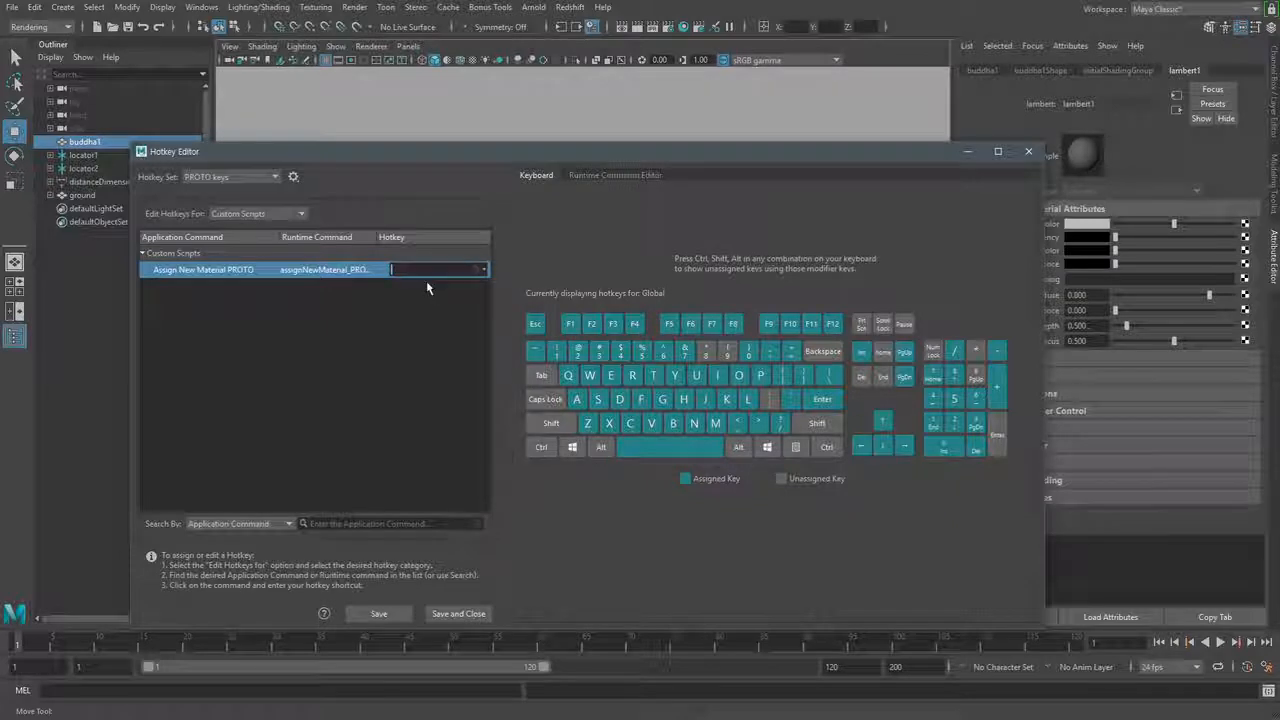
pyautogui.hotkey('ctrl', 'alt')
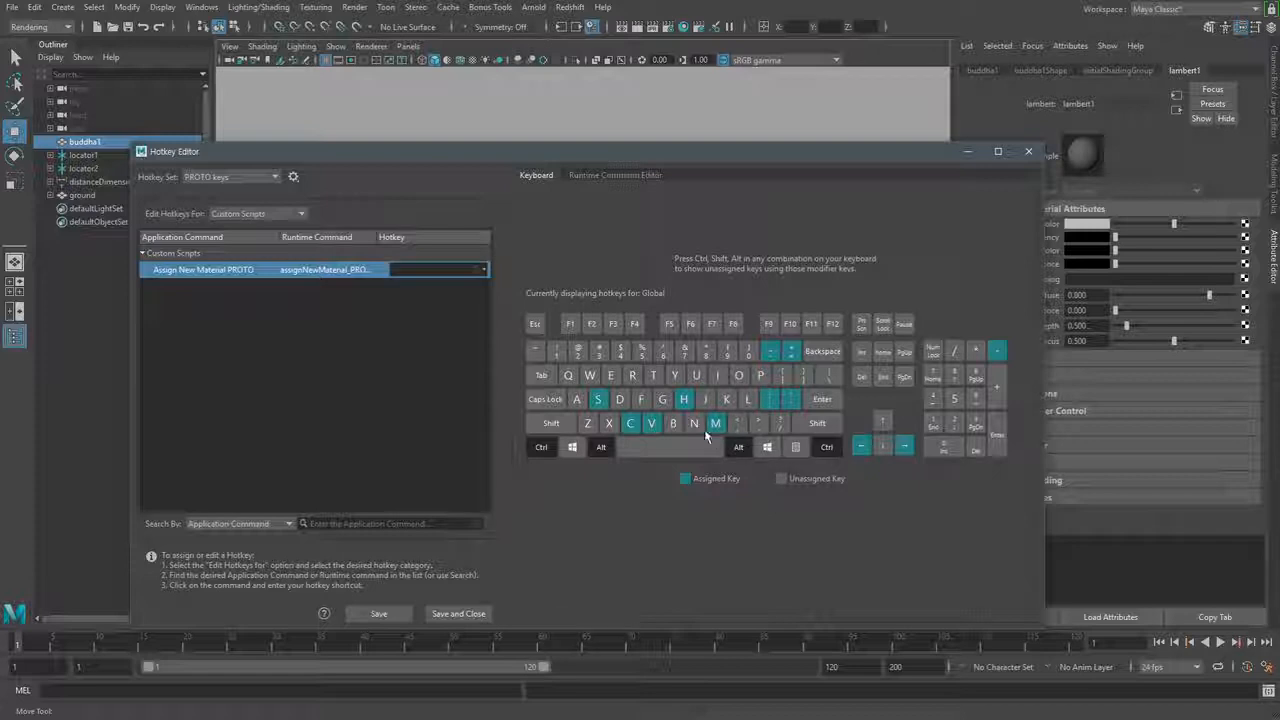
pyautogui.moveTo(715, 425)
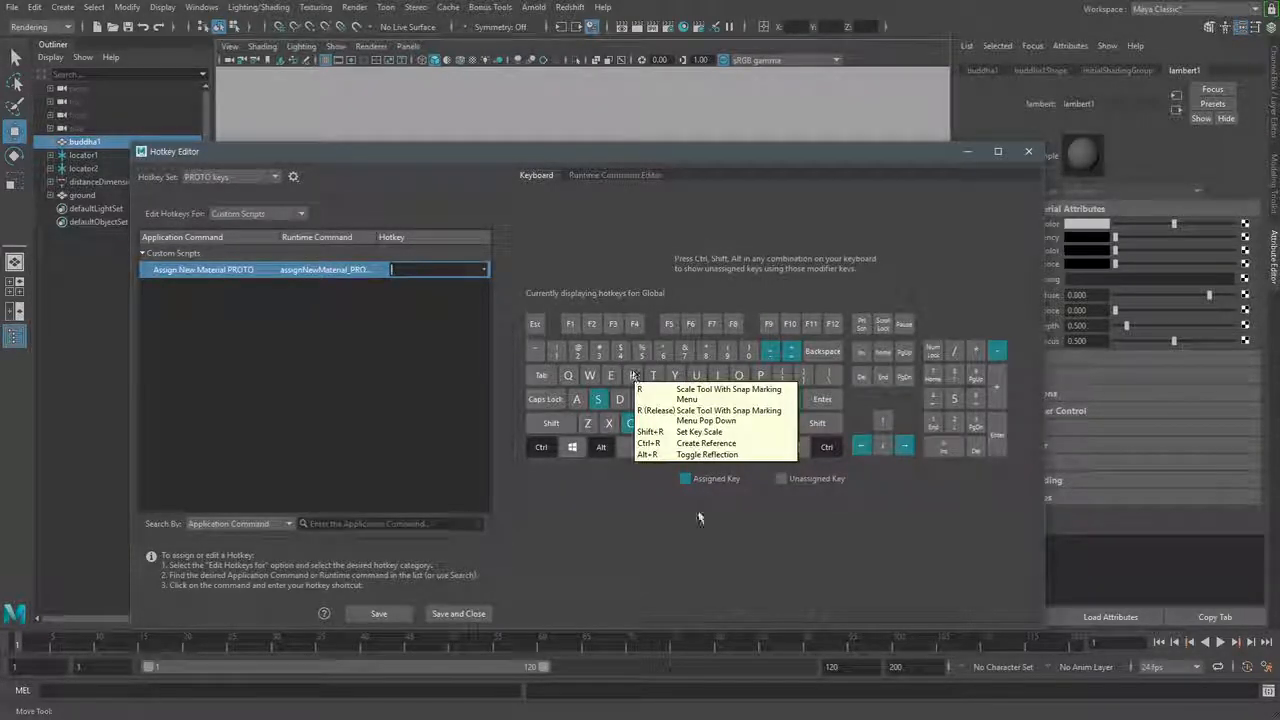
pyautogui.moveTo(703, 447)
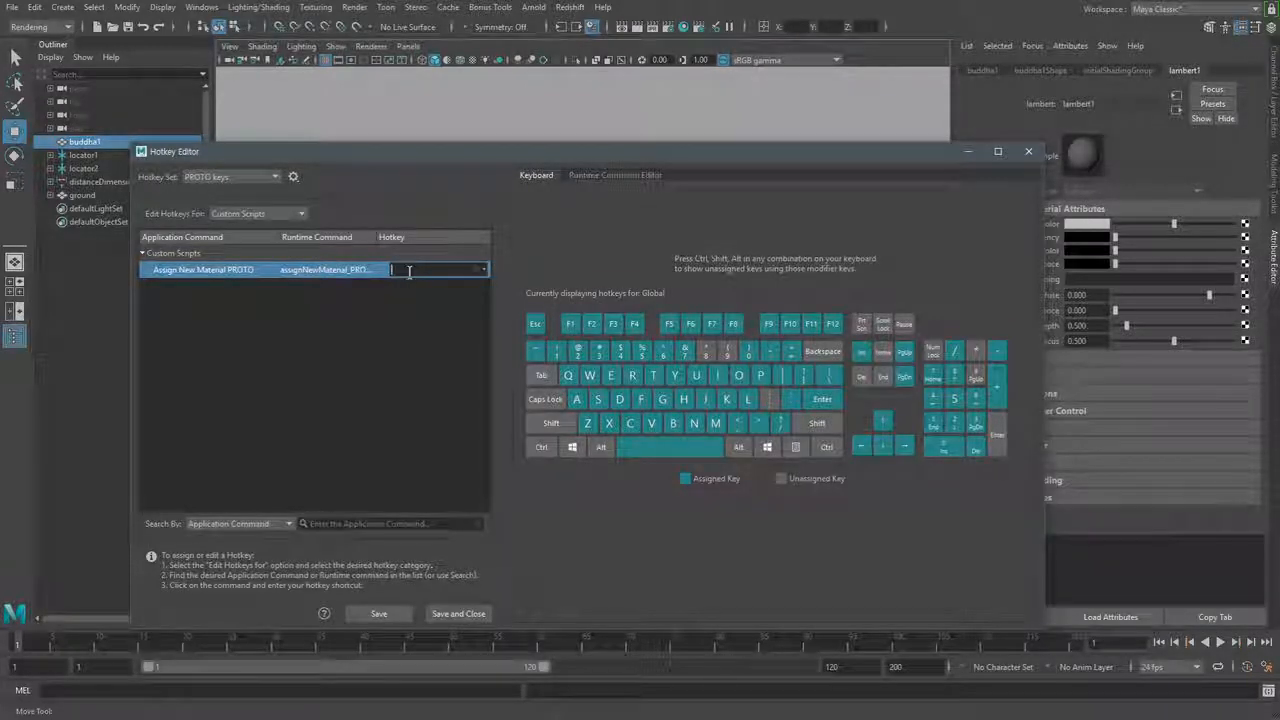
pyautogui.press('ctrl')
pyautogui.hotkey('ctrl', 'alt', 'n')
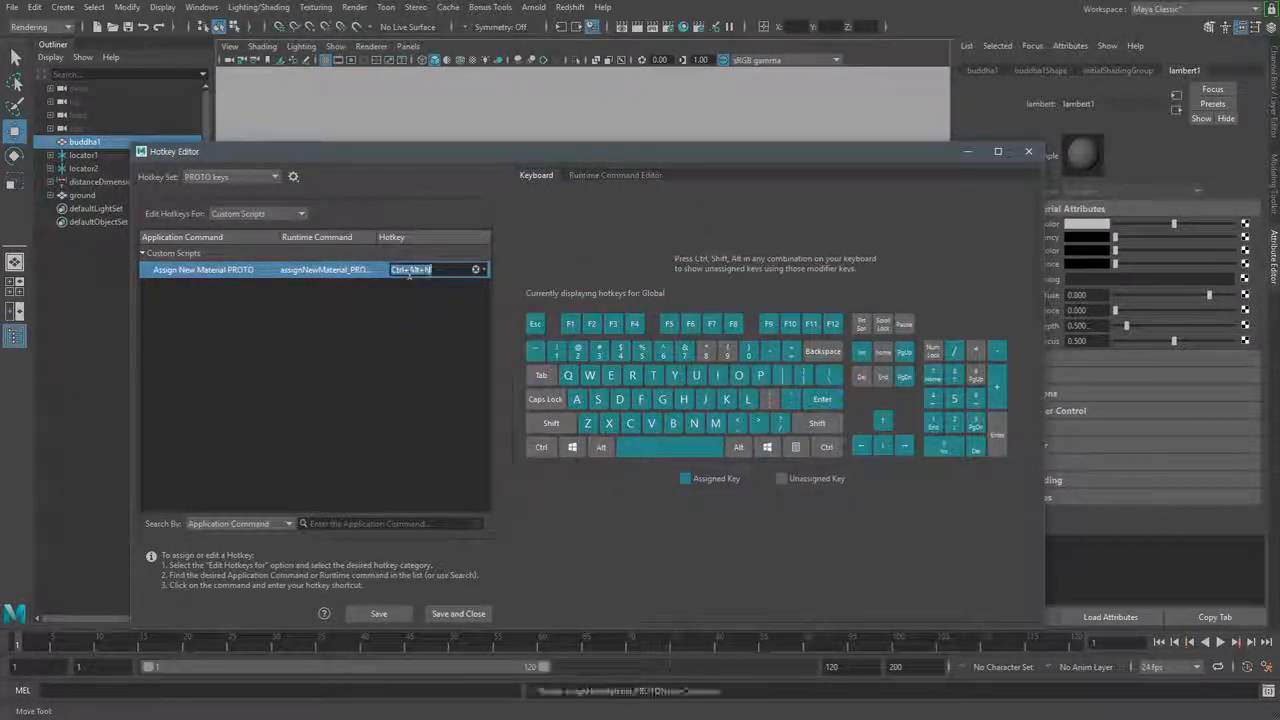
pyautogui.click(391, 614)
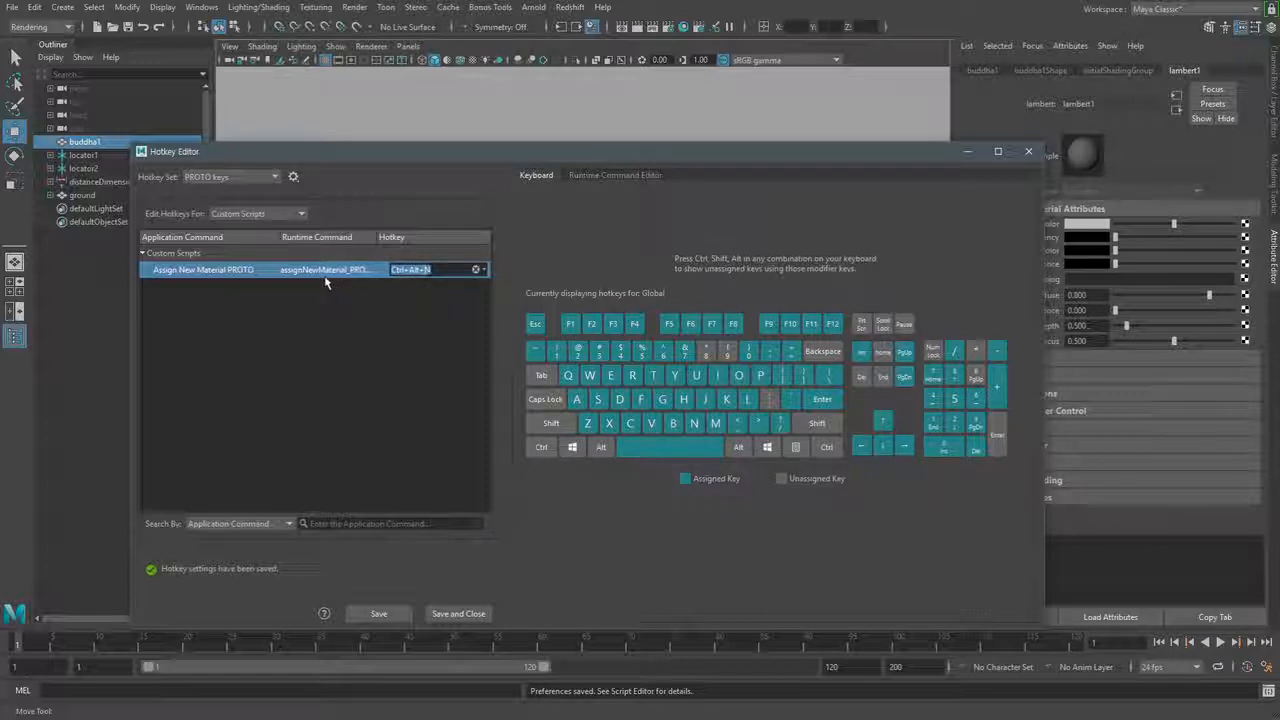
# - Review the script stored in the Assign New Material PROTO runtime command
pyautogui.click(236, 277)
pyautogui.click(617, 177)
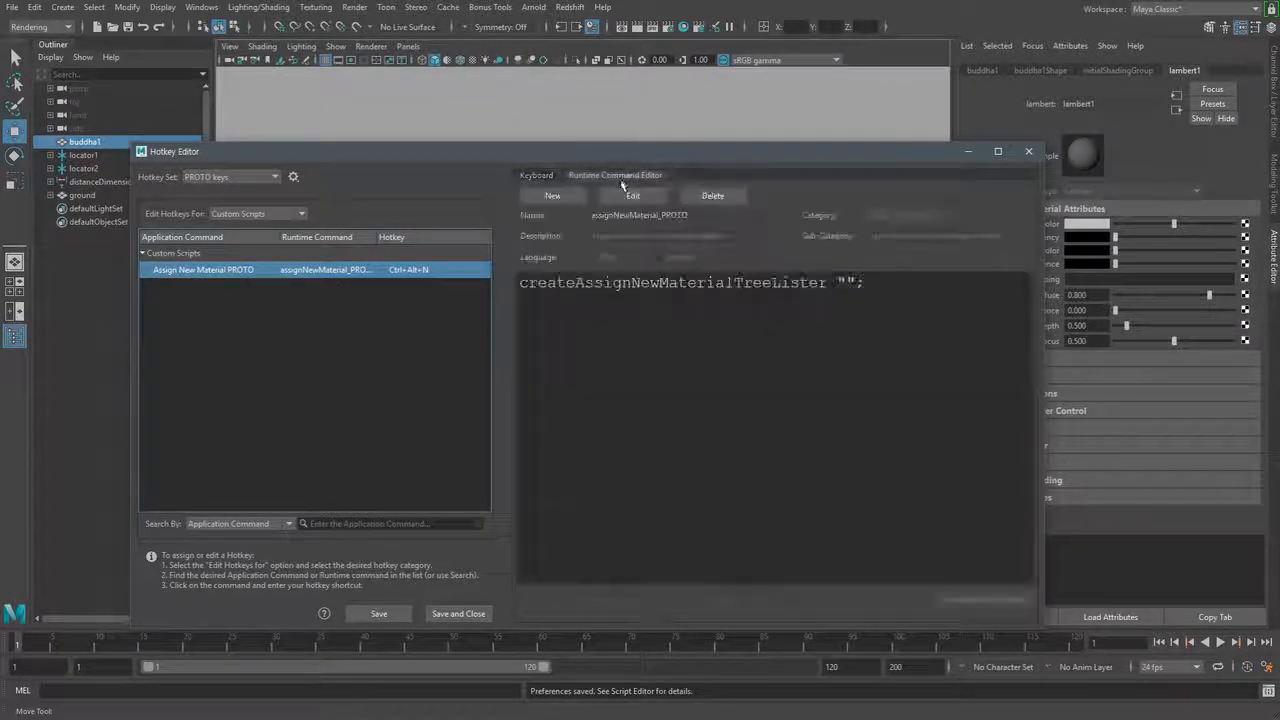
pyautogui.moveTo(870, 284); pyautogui.dragTo(300, 287)
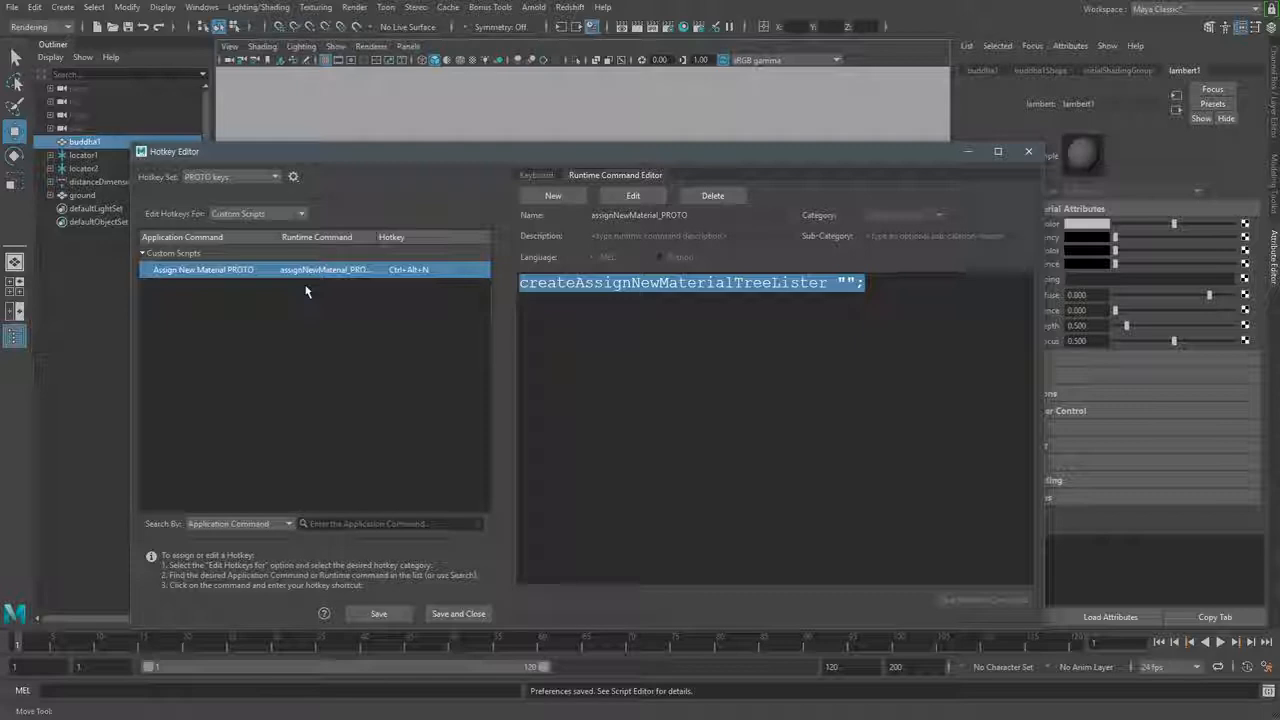
# - Minimize the Hotkey Editor, select the Buddha statue, and open the Assign New Material window with the custom hotkey
pyautogui.click(972, 155)
pyautogui.click(716, 307)
pyautogui.click(617, 298)
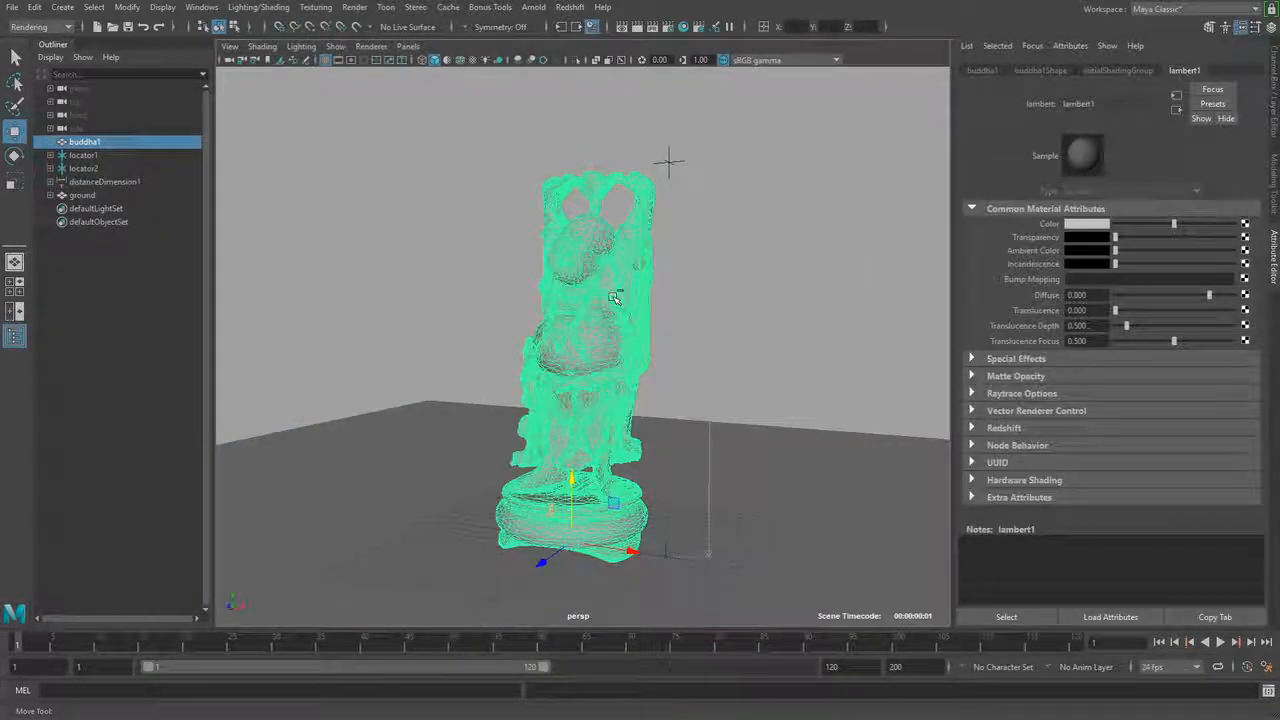
pyautogui.hotkey('alt', 'a')
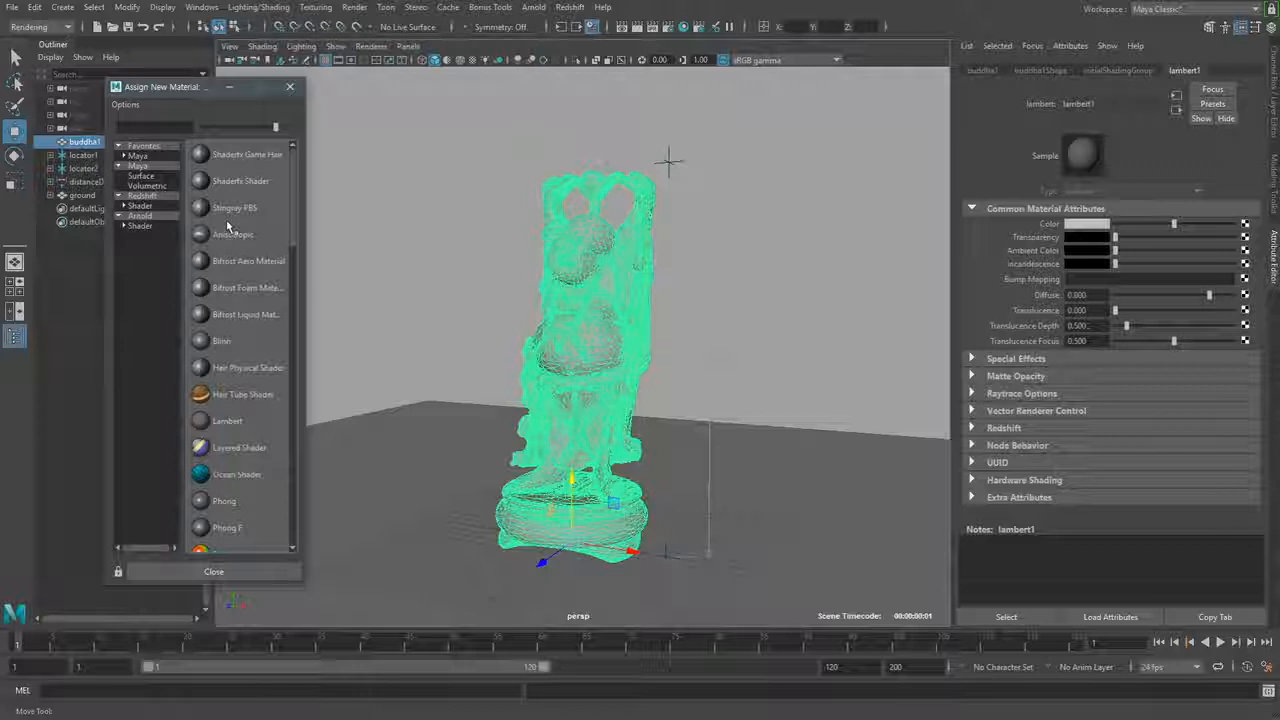
# - Examine the material commands in the Buddha statue's object menu for comparison with the hotkey
pyautogui.rightClick(575, 226)
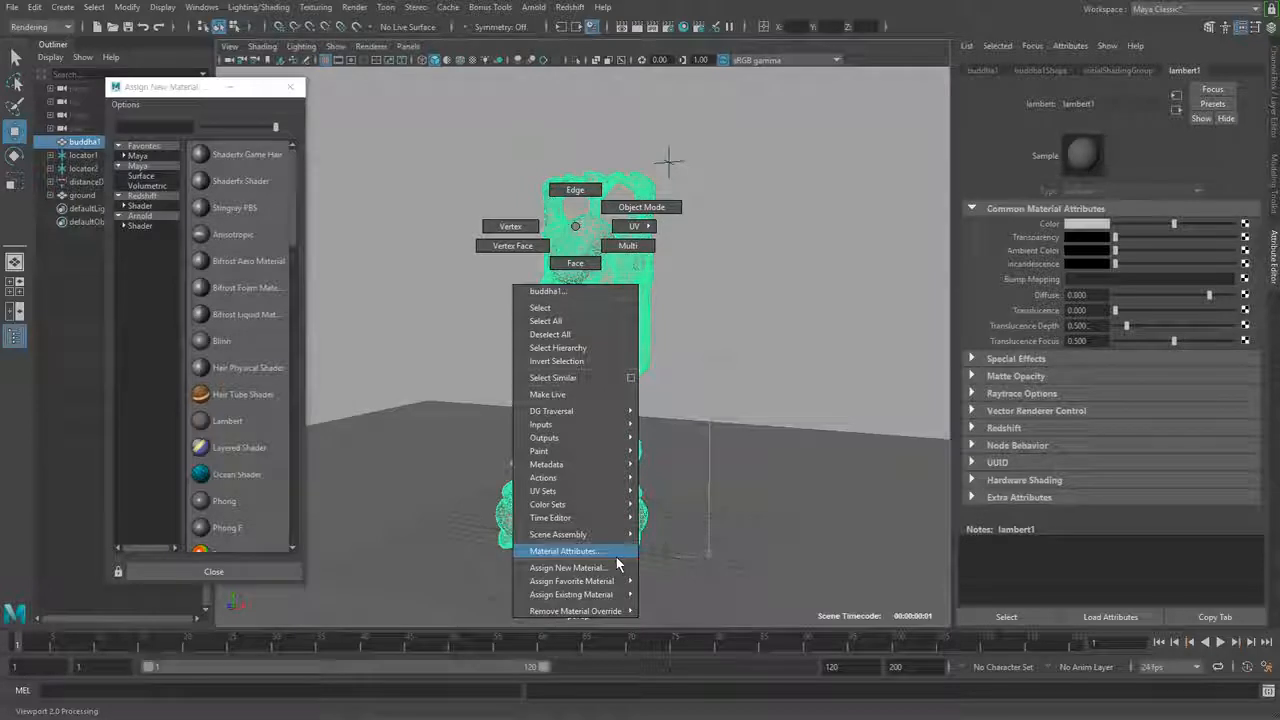
pyautogui.moveTo(579, 243); pyautogui.dragTo(577, 226, button='right')
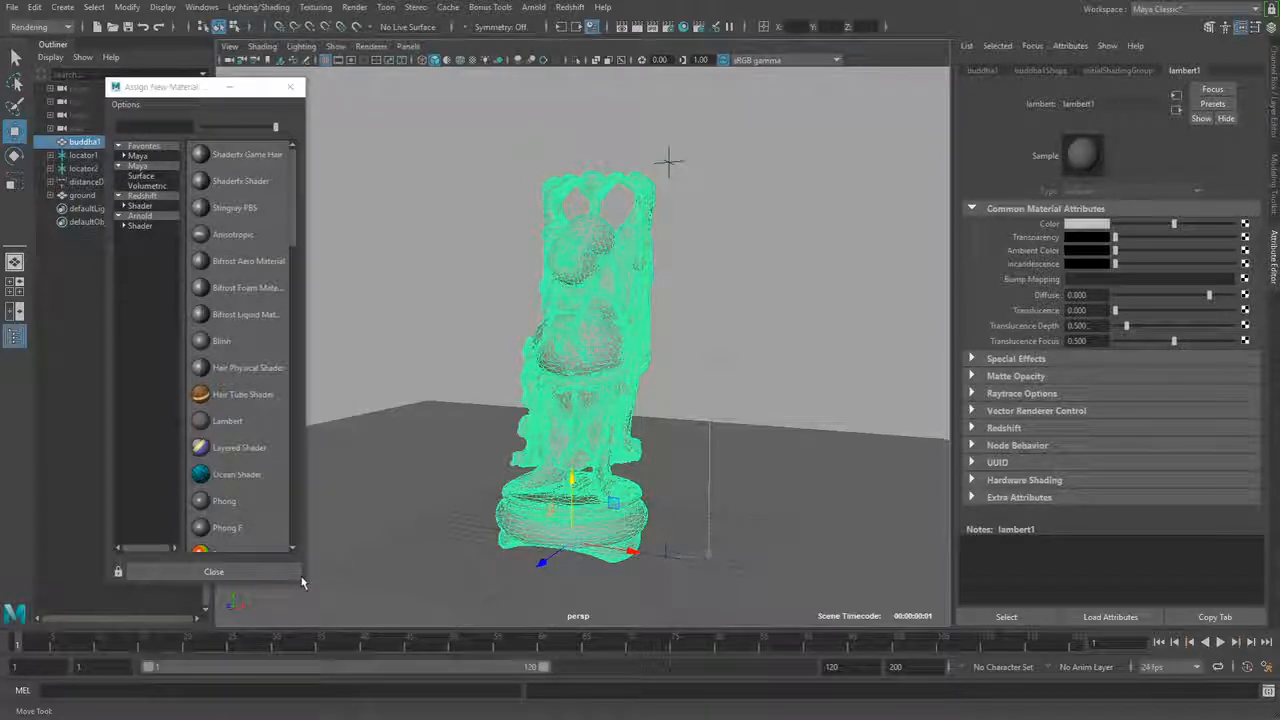
pyautogui.moveTo(560, 314)
pyautogui.mouseDown(button='right')
pyautogui.moveTo(581, 654)
pyautogui.moveTo(540, 328)
pyautogui.moveTo(561, 315)
pyautogui.mouseUp(button='right')
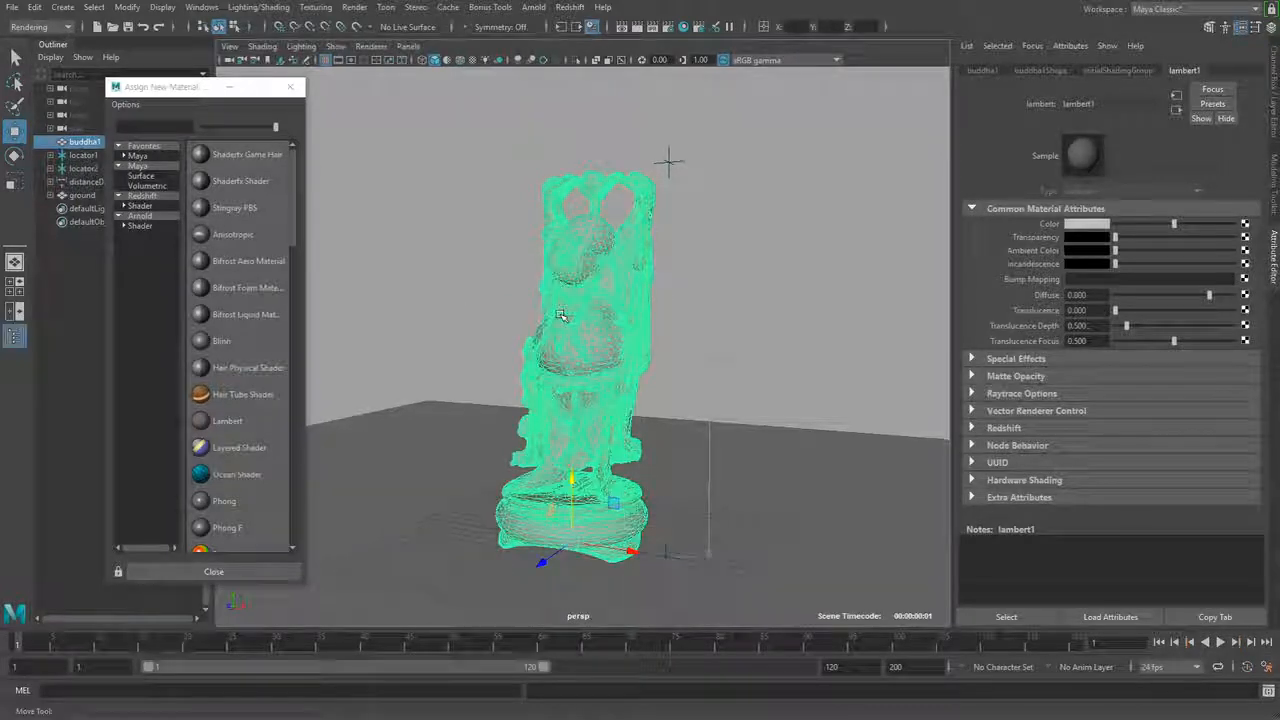
# - Close the Assign New Material window and the Hotkey Editor, leaving nothing selected in the scene
pyautogui.click(290, 95)
pyautogui.click(367, 246)
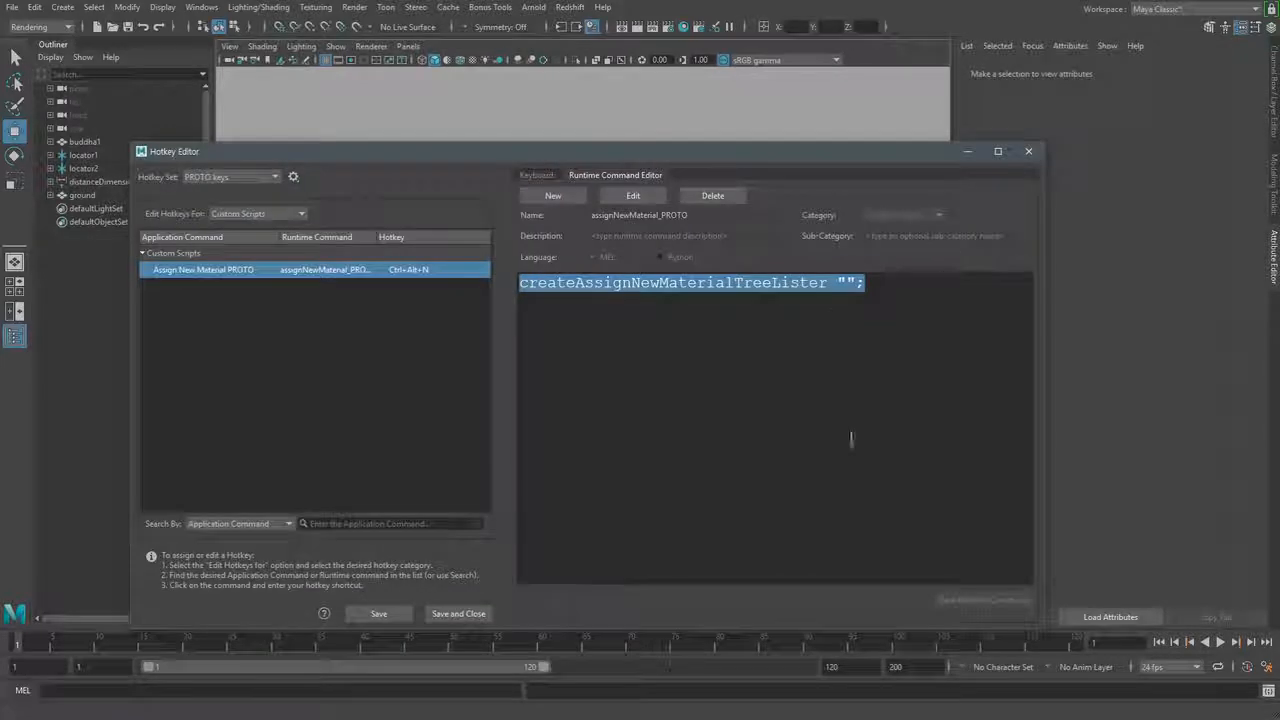
pyautogui.click(1028, 151)
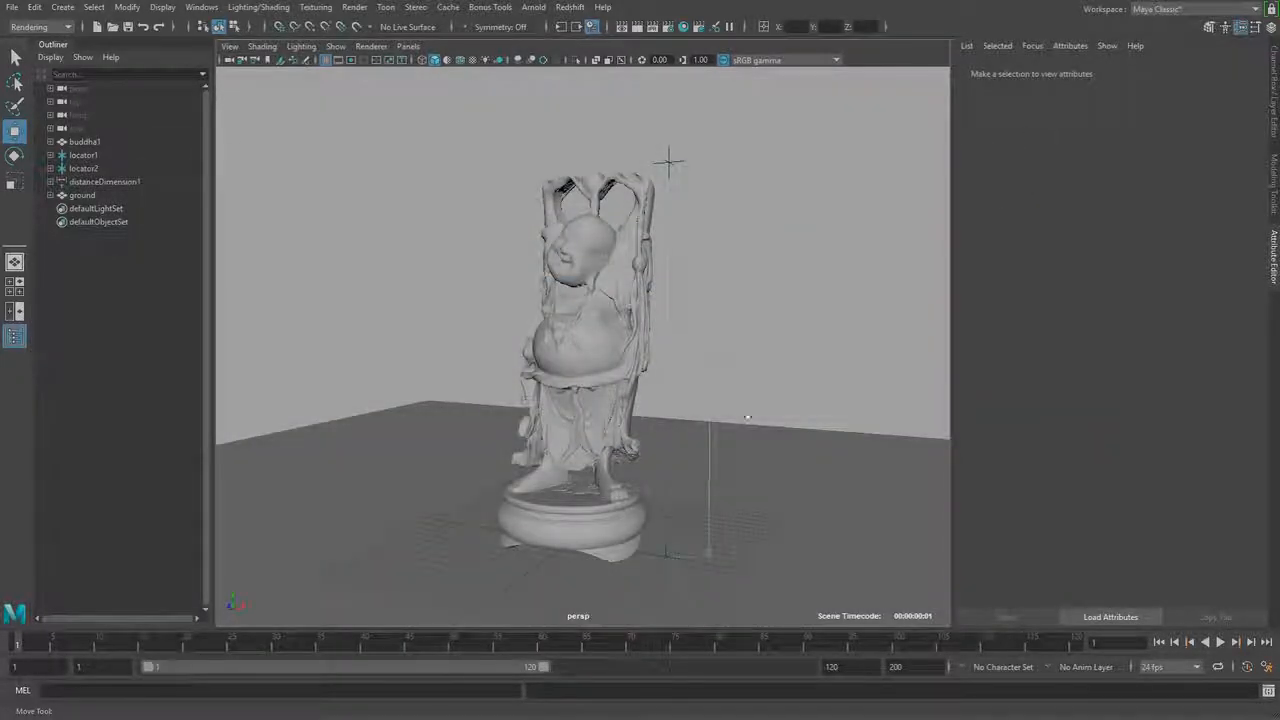
# - Select the Buddha statue and use the Ctrl+Alt+N custom command to assign it a new aiStandardSurface material
pyautogui.keyDown('alt'); pyautogui.moveTo(657, 435); pyautogui.dragTo(646, 431, button='right'); pyautogui.keyUp('alt')
pyautogui.click(616, 346)
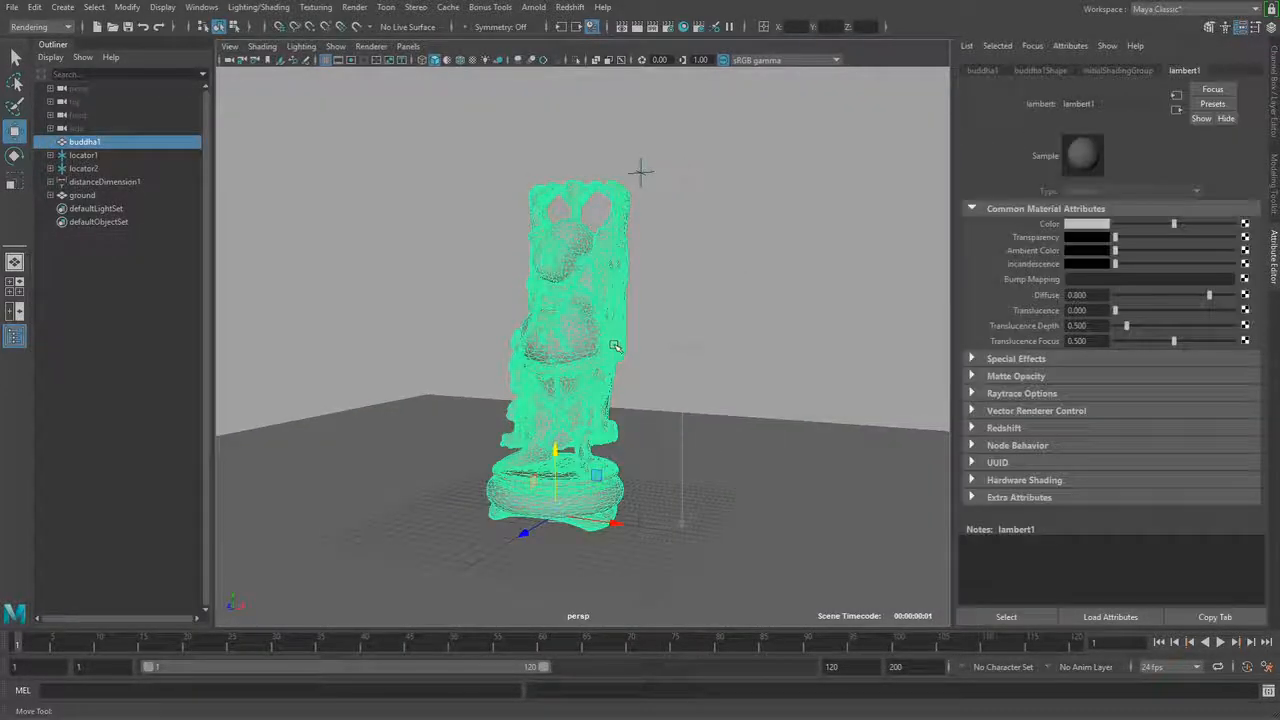
pyautogui.hotkey('ctrl', 'alt', 'n')
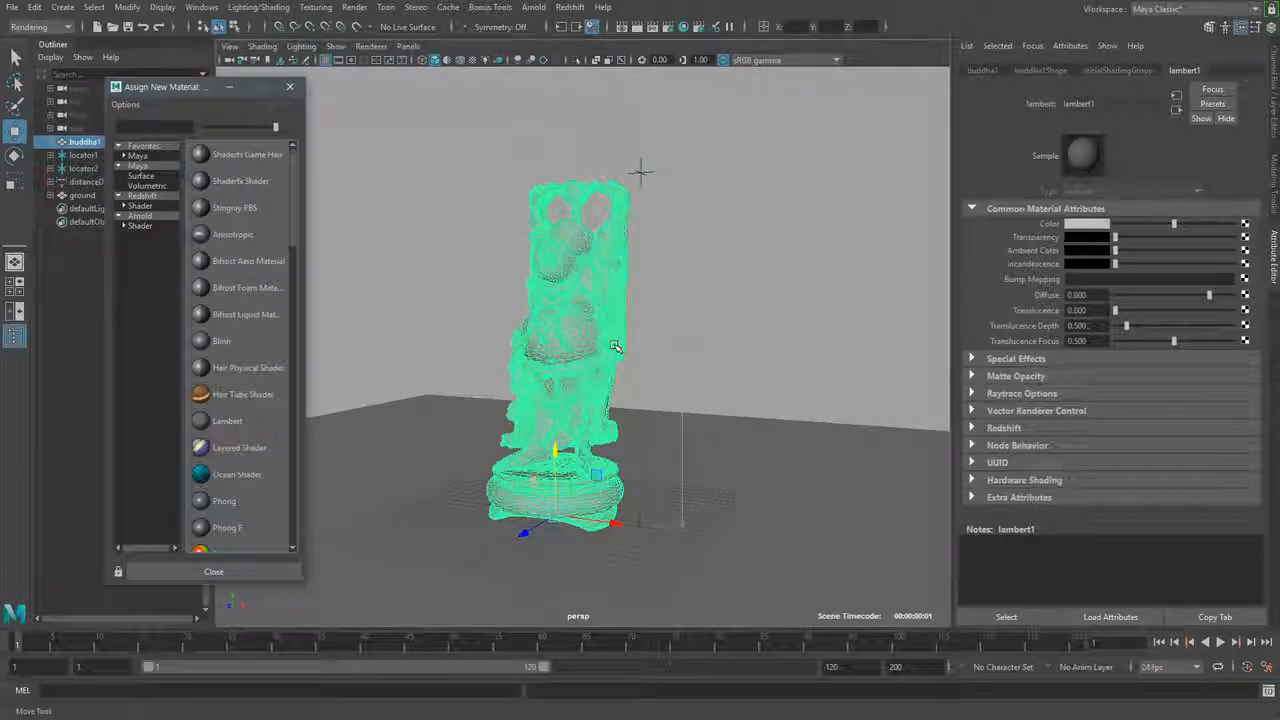
pyautogui.click(138, 225)
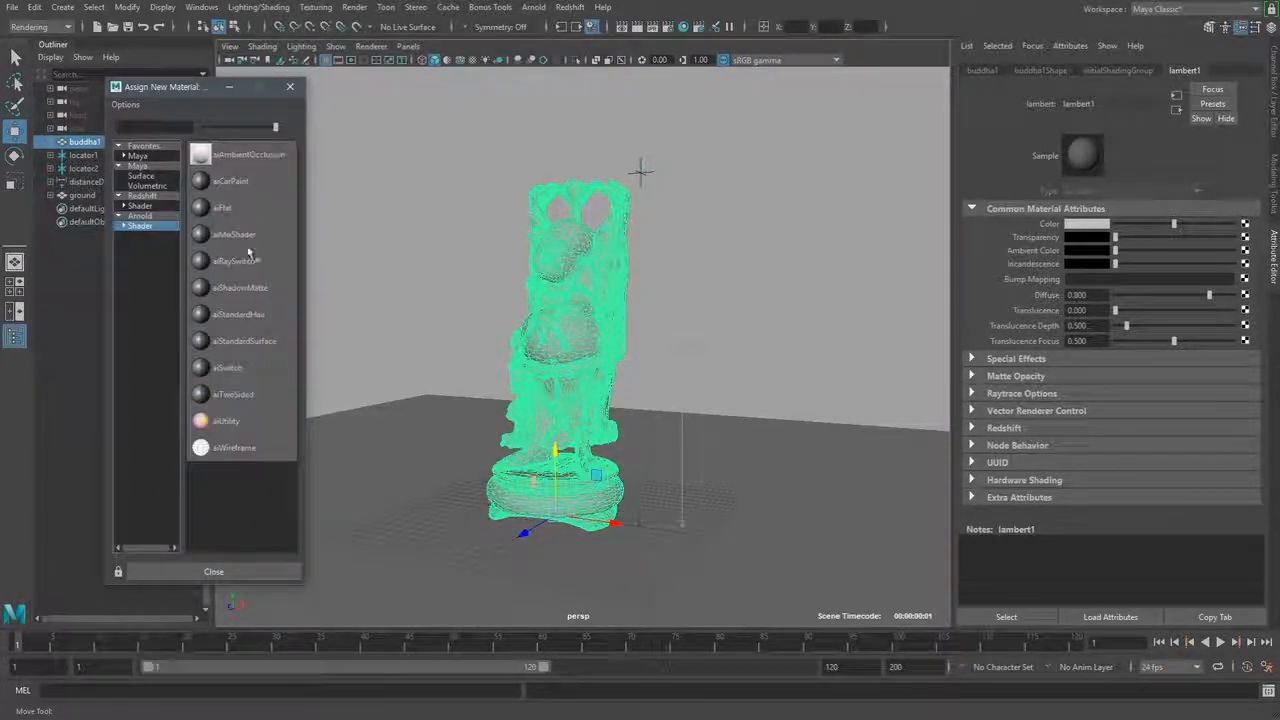
pyautogui.click(266, 341)
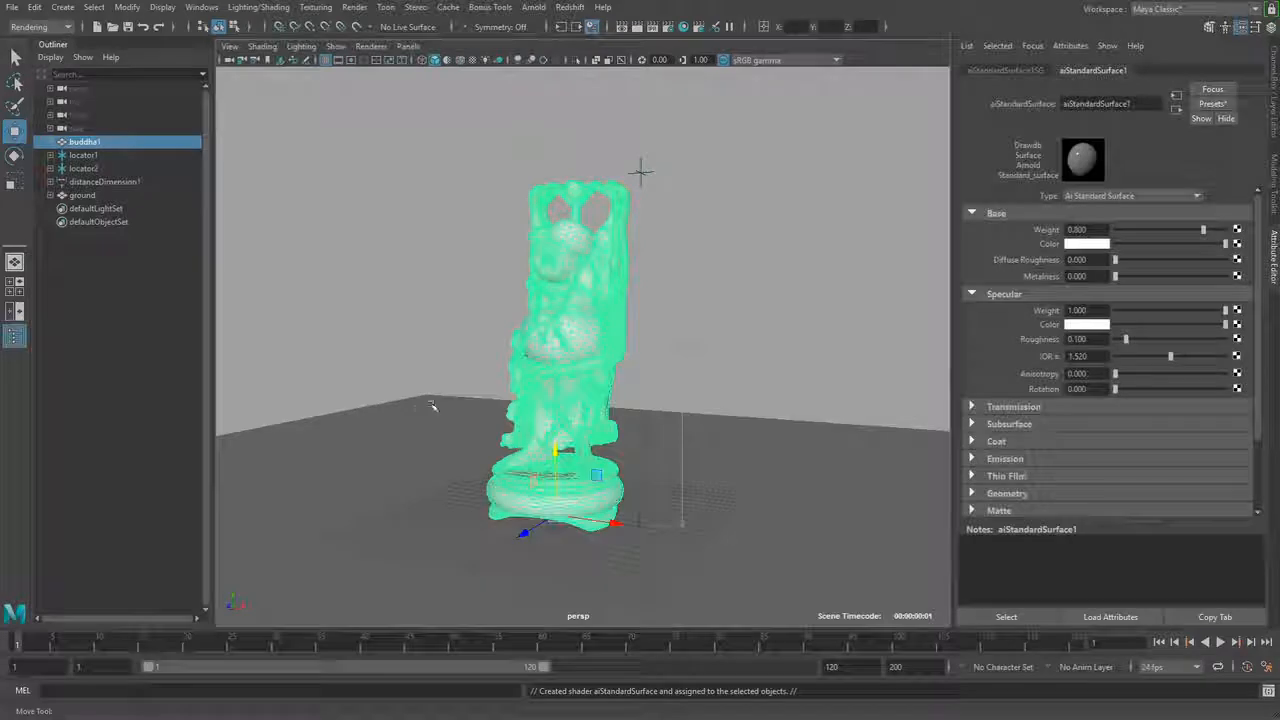
# - Select the ground plane, repeat the Assign New Material command, and give the plane a new aiStandardSurface material
pyautogui.click(430, 405)
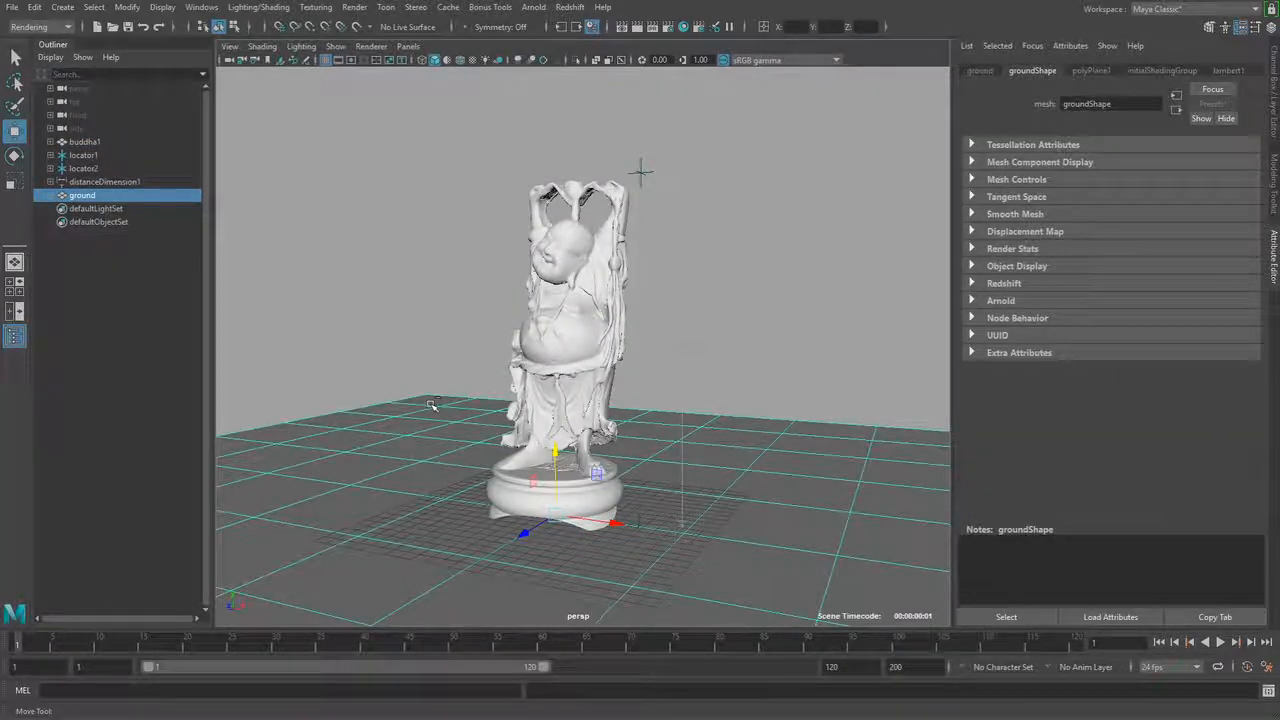
pyautogui.press('g')
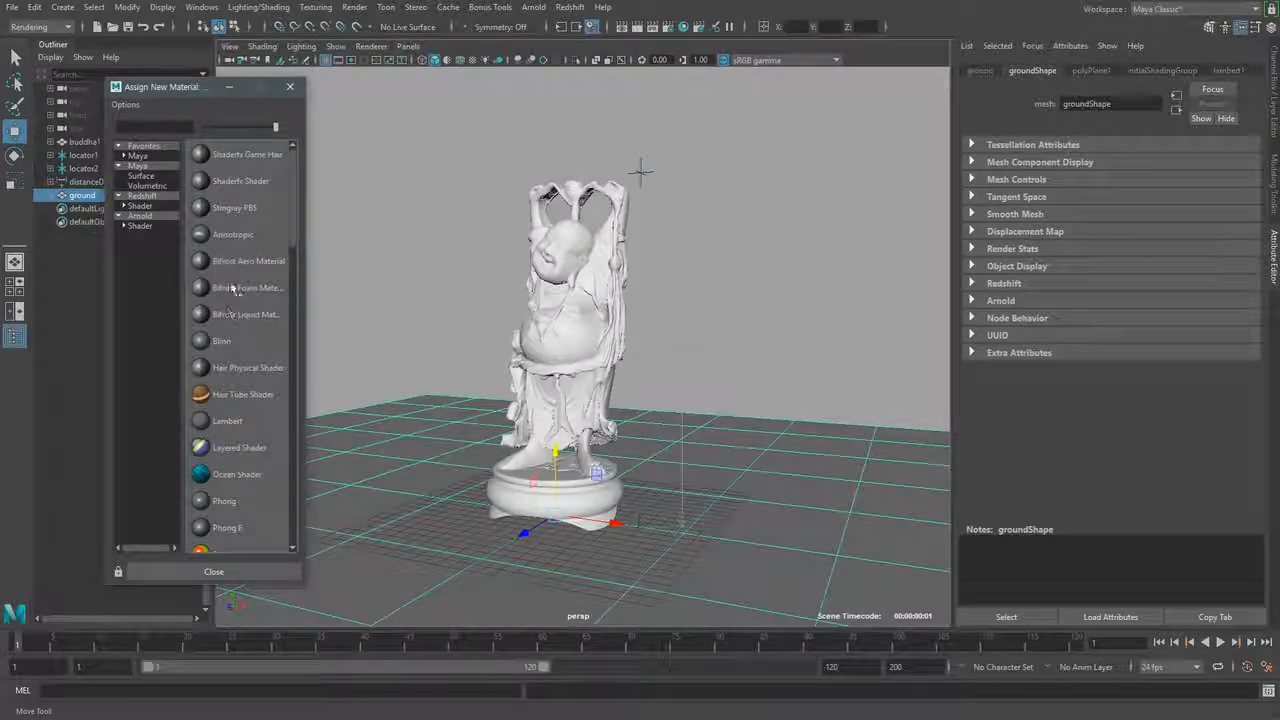
pyautogui.click(140, 226)
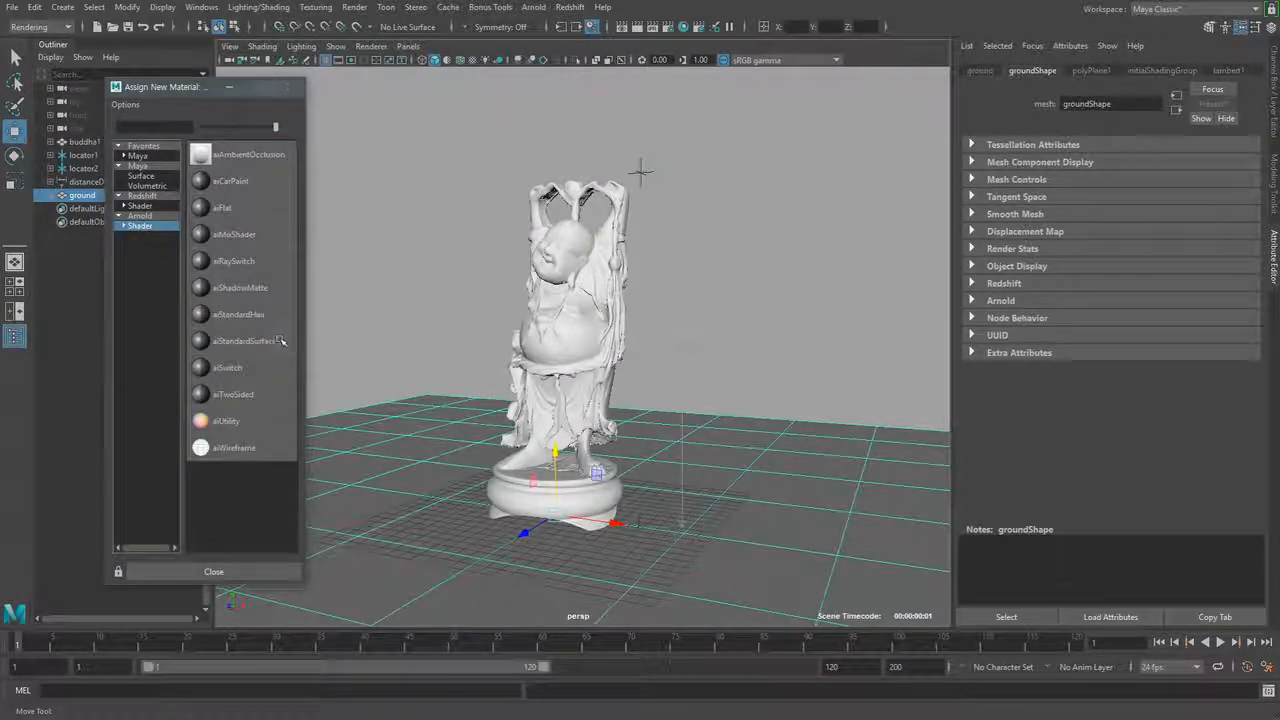
pyautogui.click(282, 342)
pyautogui.click(796, 292)
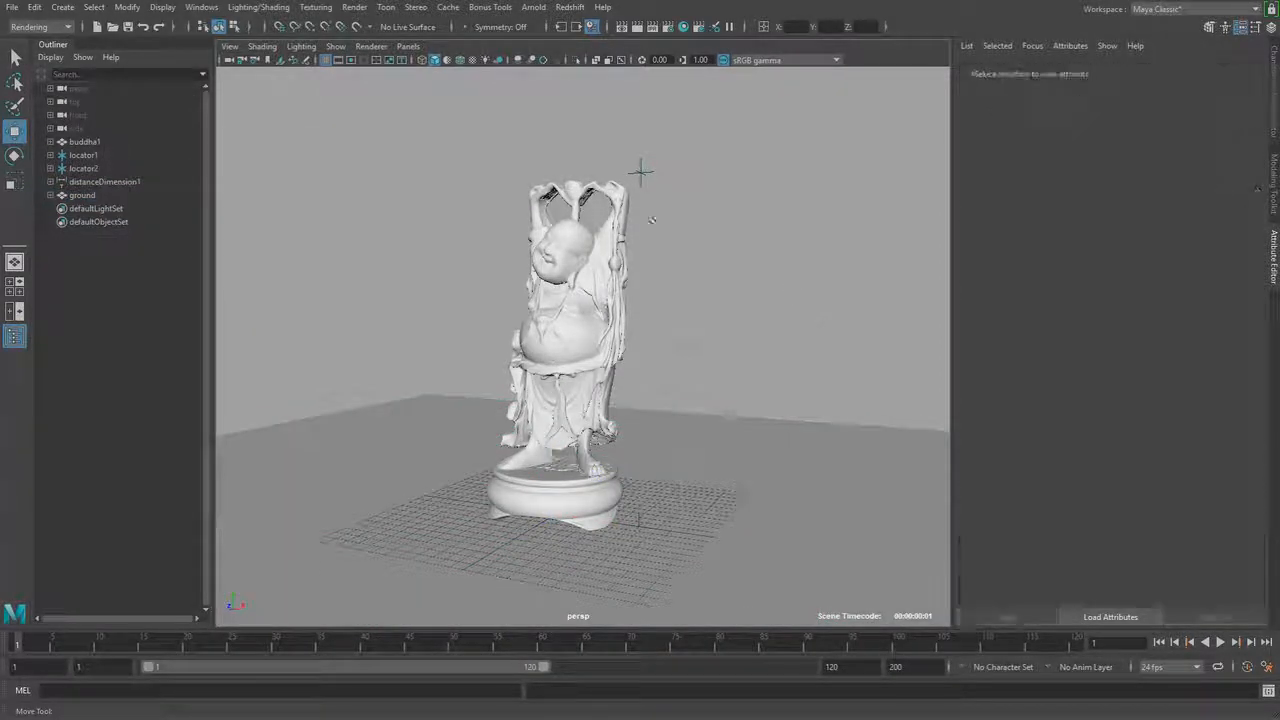
# - Set the specular weight of the Buddha statue's aiStandardSurface material to 0
pyautogui.keyDown('alt'); pyautogui.moveTo(796, 292); pyautogui.dragTo(600, 330, button='right'); pyautogui.keyUp('alt')
pyautogui.keyDown('alt'); pyautogui.moveTo(600, 330); pyautogui.dragTo(600, 388); pyautogui.keyUp('alt')
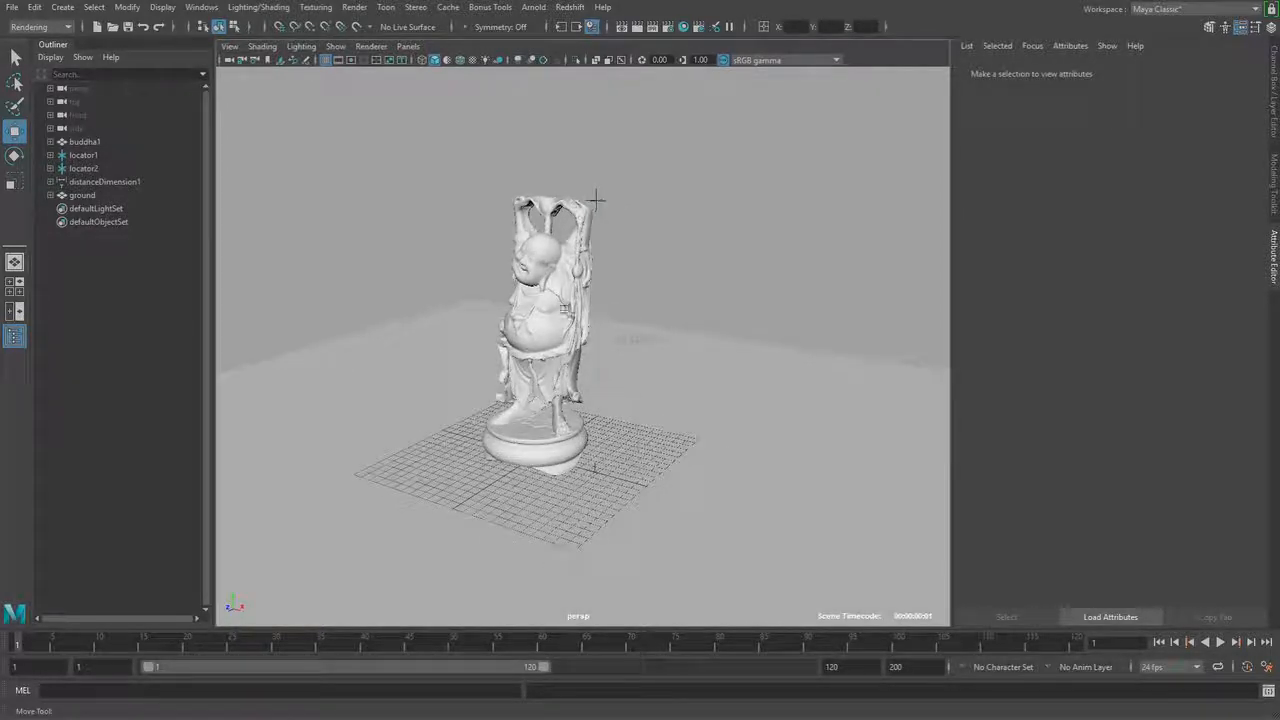
pyautogui.click(568, 314)
pyautogui.click(731, 363)
pyautogui.keyDown('alt'); pyautogui.moveTo(683, 369); pyautogui.dragTo(539, 292); pyautogui.keyUp('alt')
pyautogui.keyDown('alt'); pyautogui.moveTo(539, 292); pyautogui.dragTo(553, 344, button='right'); pyautogui.keyUp('alt')
pyautogui.click(553, 344)
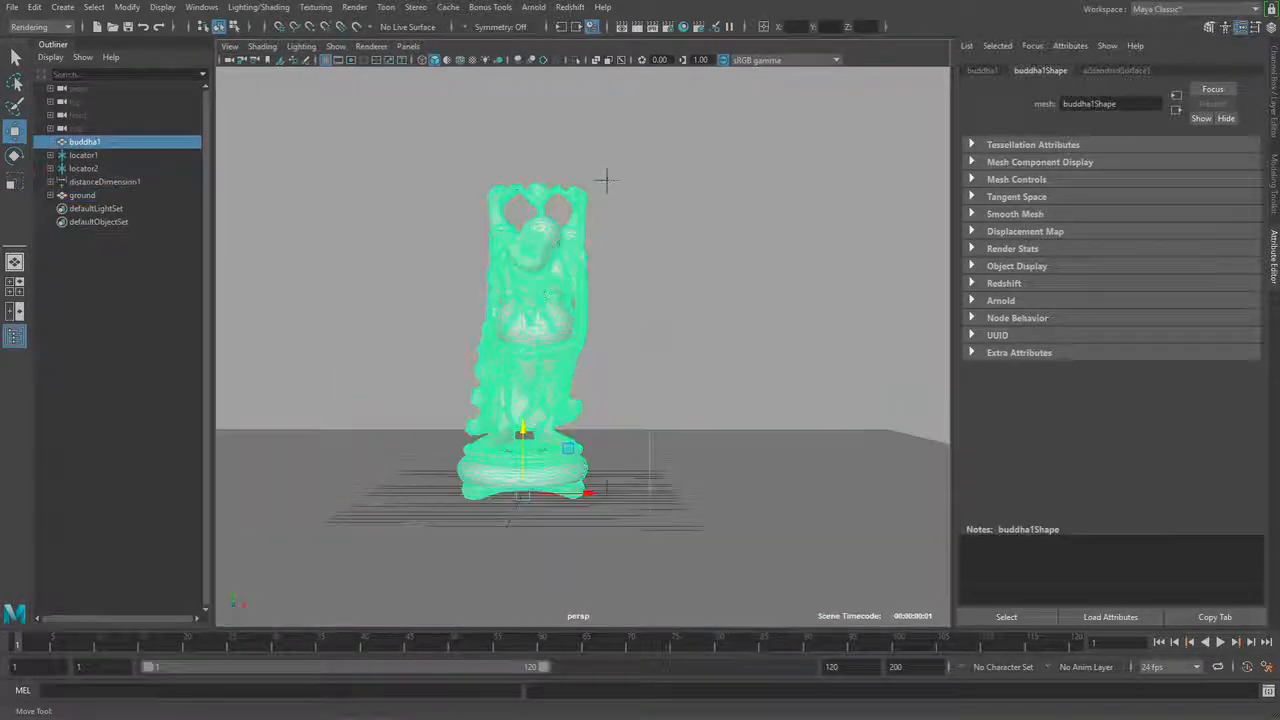
pyautogui.click(1112, 74)
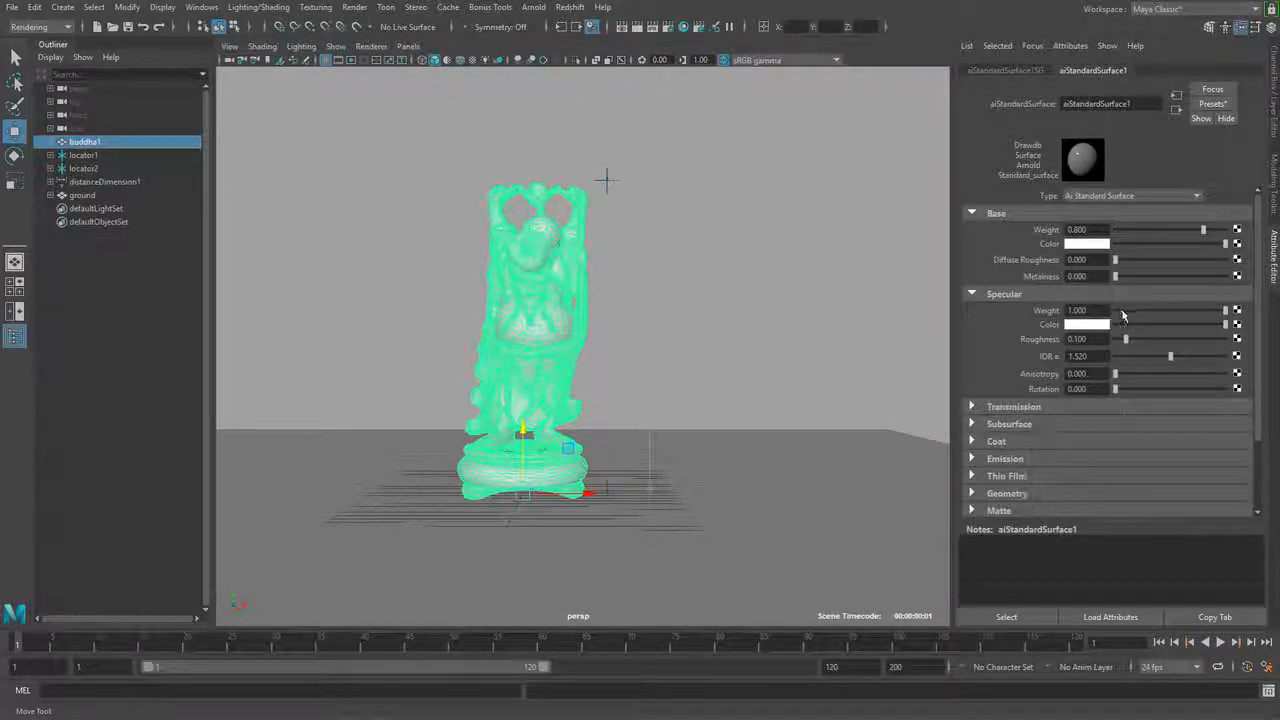
pyautogui.moveTo(1123, 314); pyautogui.dragTo(1108, 322)
pyautogui.keyDown('alt'); pyautogui.moveTo(632, 372); pyautogui.dragTo(634, 403); pyautogui.keyUp('alt')
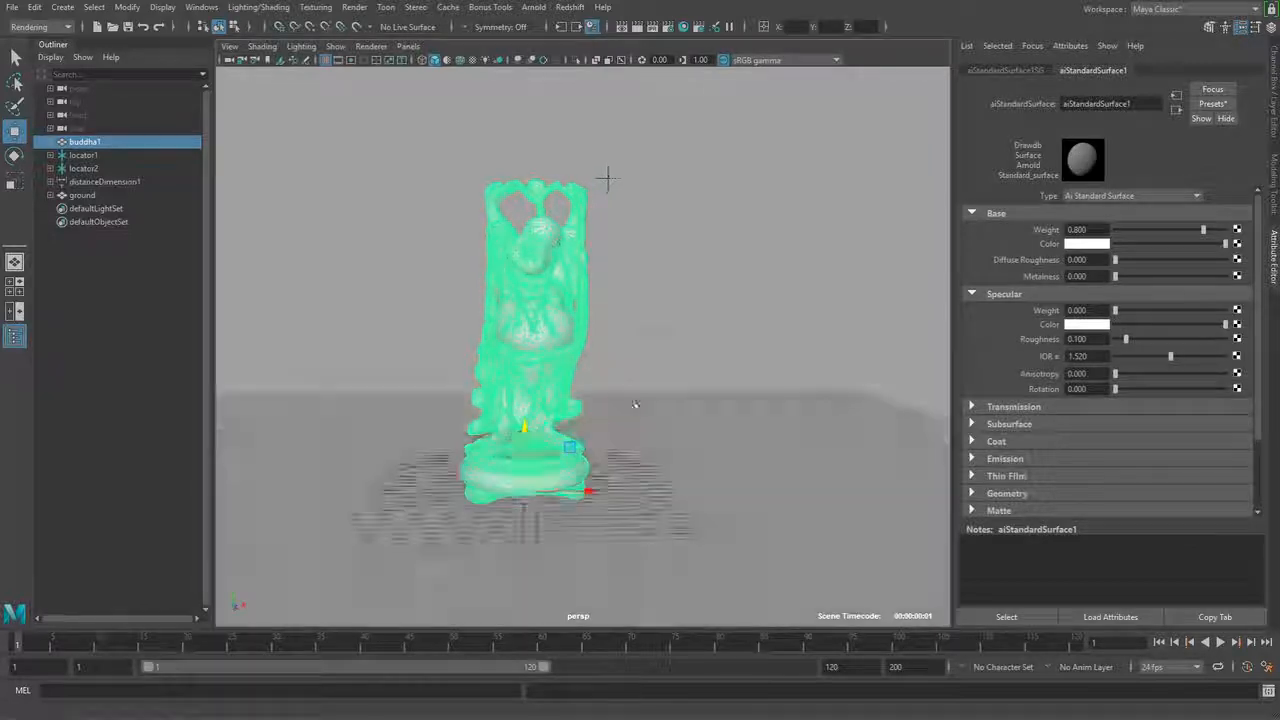
pyautogui.keyDown('alt'); pyautogui.moveTo(634, 403); pyautogui.dragTo(465, 421, button='right'); pyautogui.keyUp('alt')
pyautogui.click(777, 386)
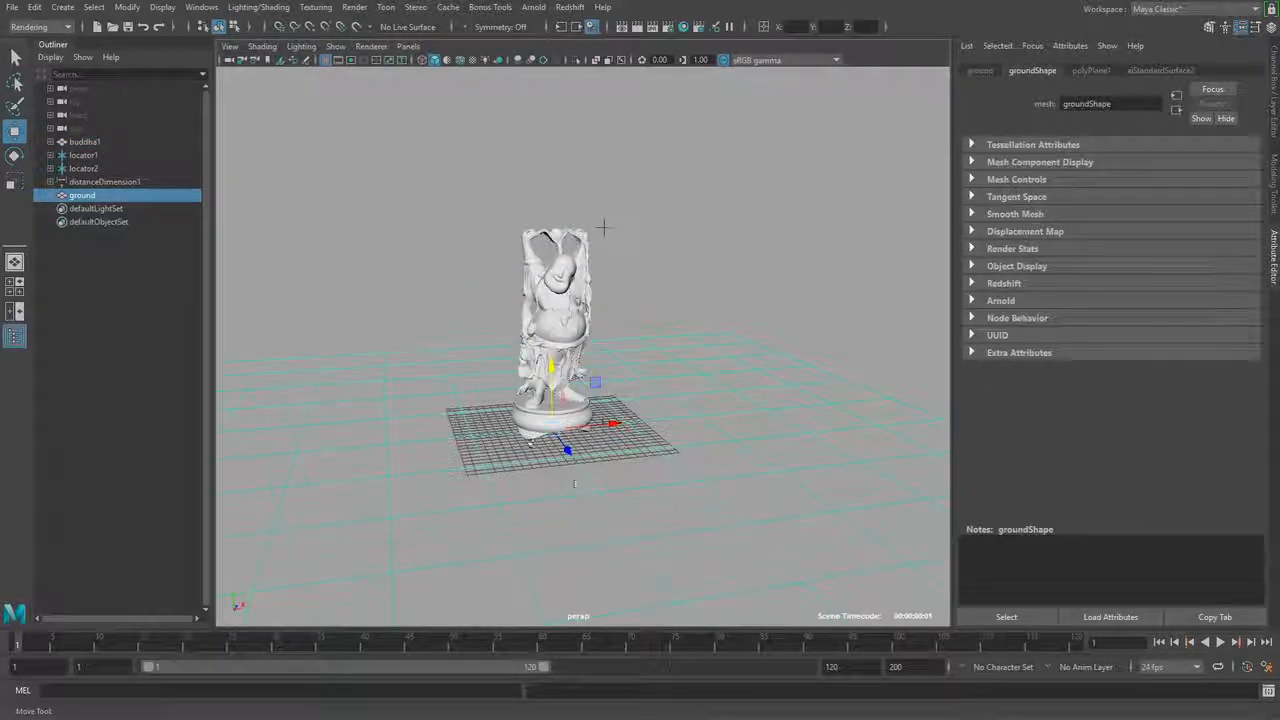
pyautogui.click(739, 263)
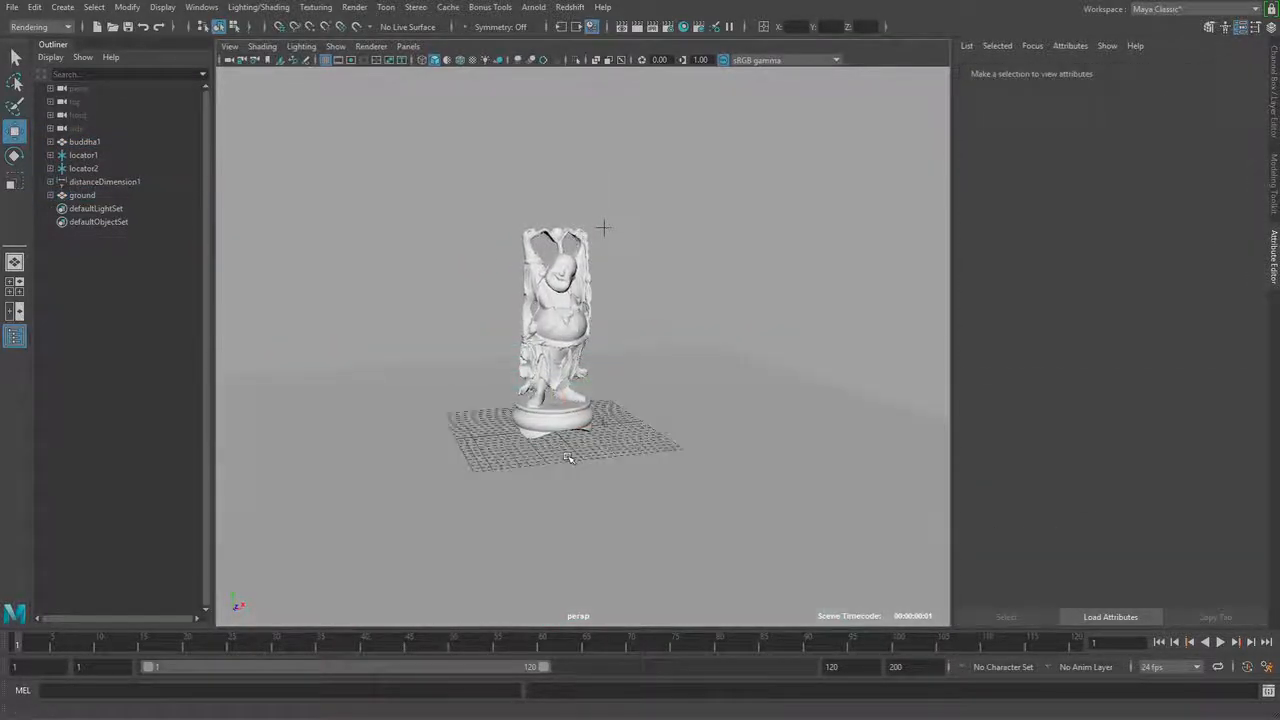
pyautogui.keyDown('alt'); pyautogui.moveTo(565, 458); pyautogui.dragTo(705, 491, button='right'); pyautogui.keyUp('alt')
pyautogui.keyDown('alt'); pyautogui.moveTo(672, 465); pyautogui.dragTo(676, 469); pyautogui.keyUp('alt')
pyautogui.keyDown('alt'); pyautogui.moveTo(676, 469); pyautogui.dragTo(673, 491, button='middle'); pyautogui.keyUp('alt')
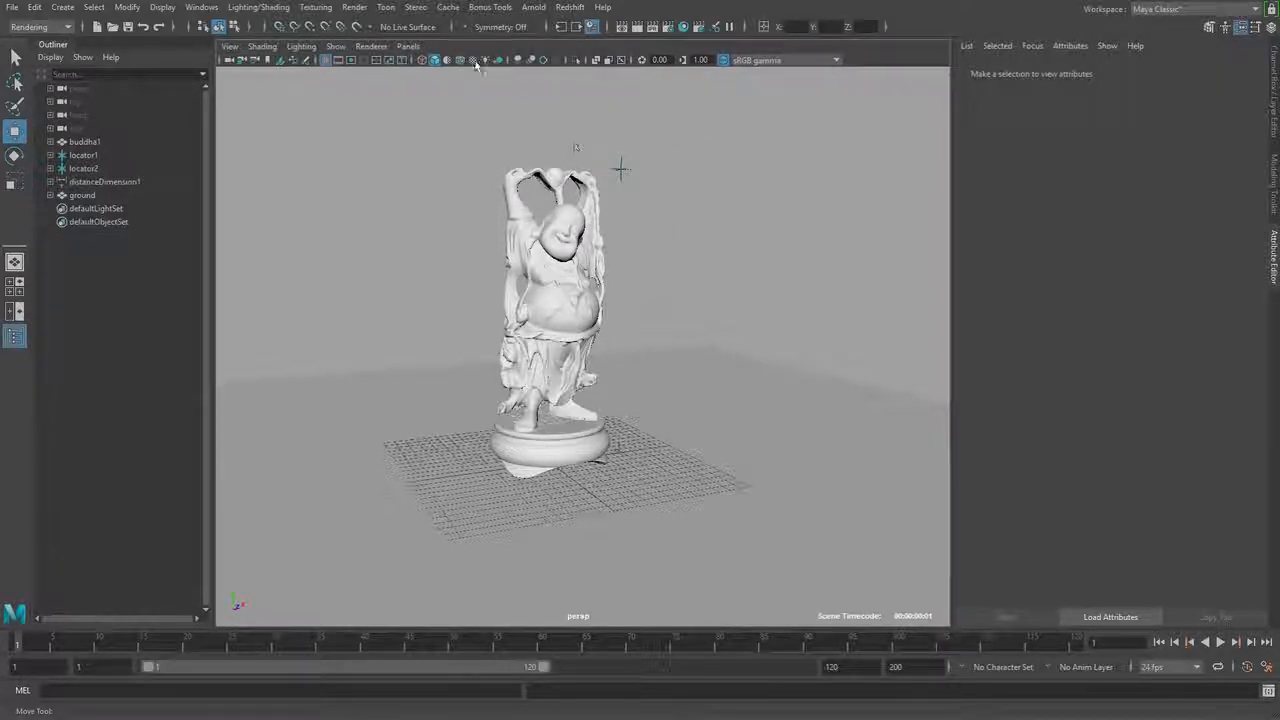
# - Add an Arnold Physical Sky light to the scene
pyautogui.click(533, 7)
pyautogui.moveTo(560, 75)
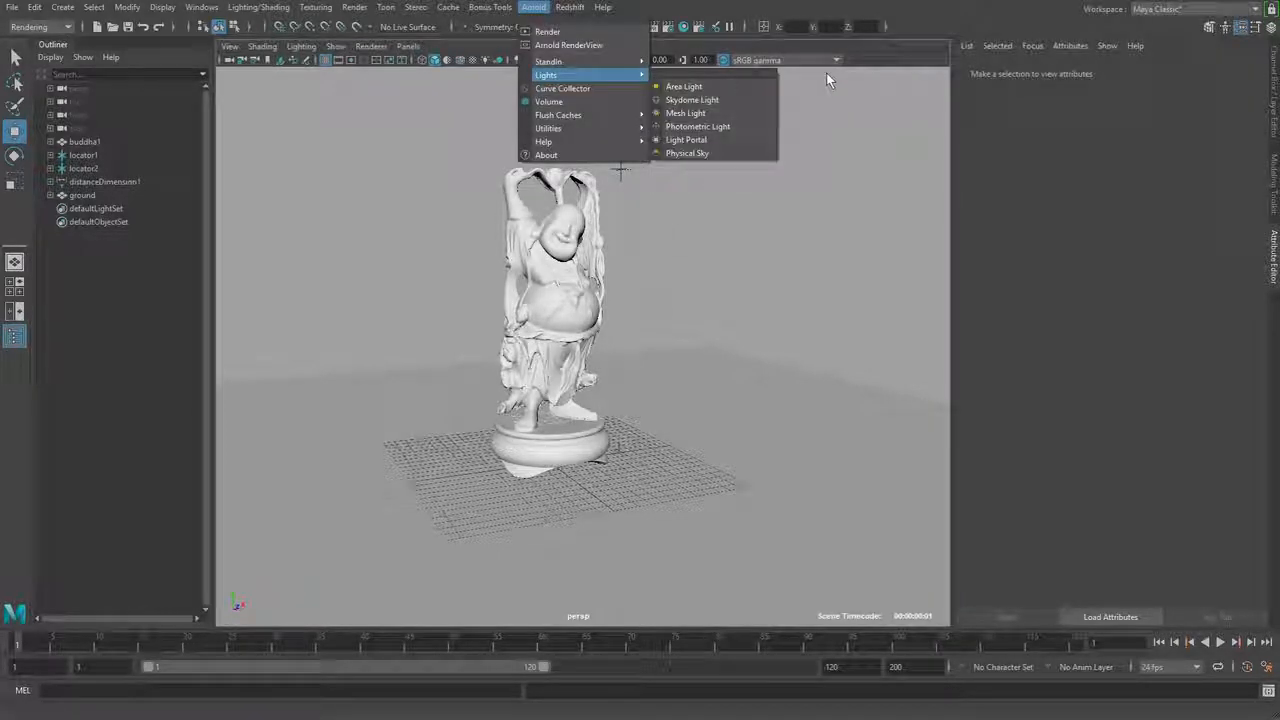
pyautogui.click(747, 155)
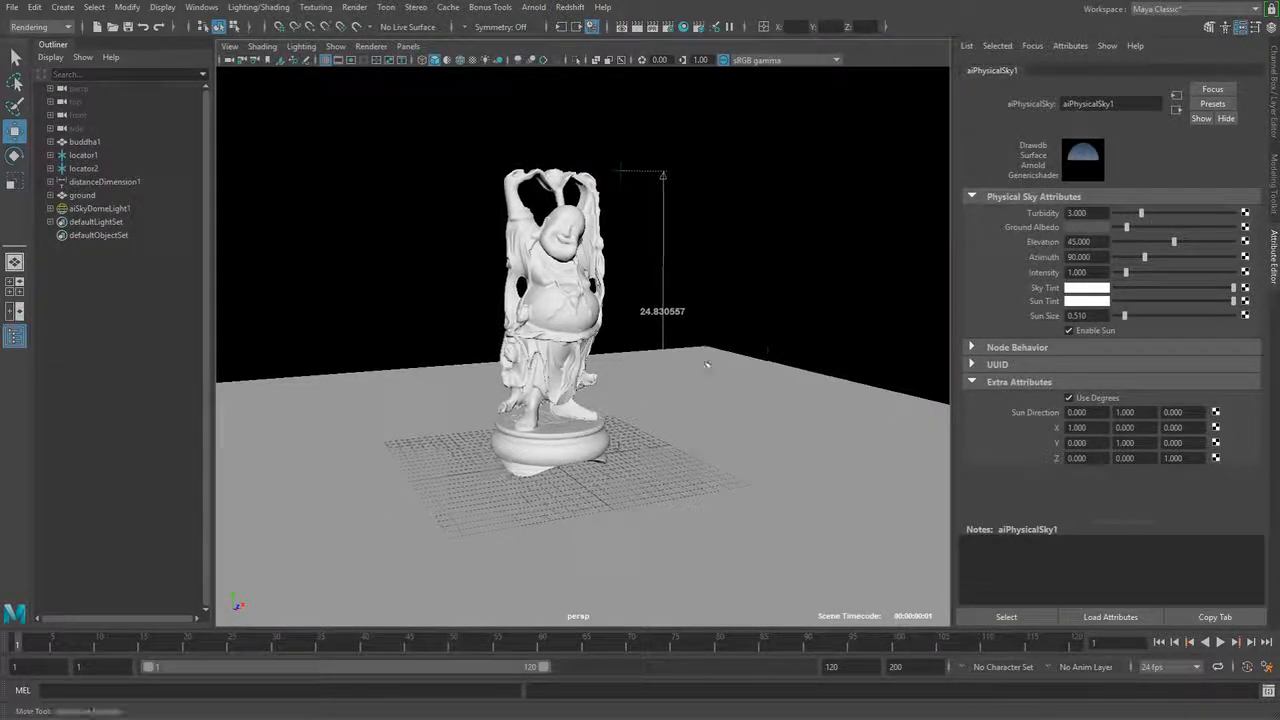
# - Examine the statue, the ground plane and the surrounding sky from several angles and distances
pyautogui.keyDown('alt'); pyautogui.moveTo(709, 371); pyautogui.dragTo(630, 470, button='right'); pyautogui.keyUp('alt')
pyautogui.keyDown('alt'); pyautogui.moveTo(630, 470); pyautogui.dragTo(691, 402); pyautogui.keyUp('alt')
pyautogui.keyDown('alt'); pyautogui.moveTo(761, 328); pyautogui.dragTo(774, 363, button='right'); pyautogui.keyUp('alt')
pyautogui.keyDown('alt'); pyautogui.moveTo(774, 363); pyautogui.dragTo(628, 434); pyautogui.keyUp('alt')
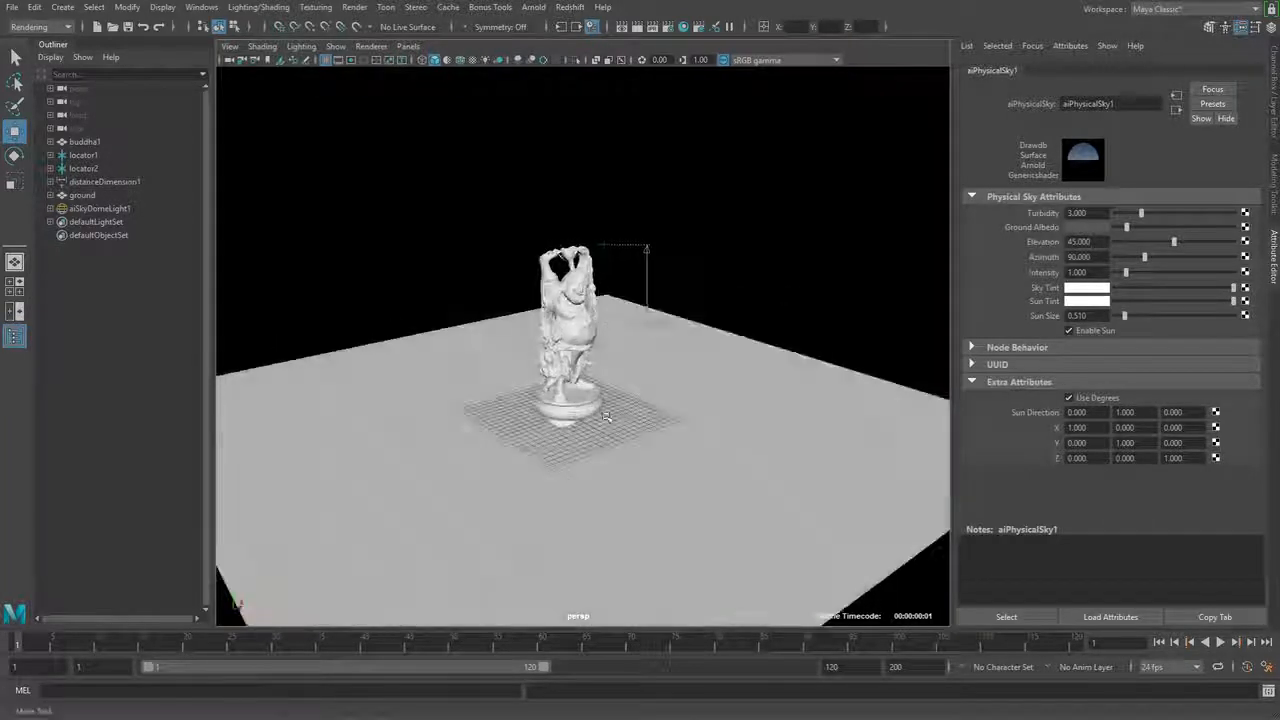
pyautogui.keyDown('alt'); pyautogui.moveTo(628, 434); pyautogui.dragTo(720, 437, button='right'); pyautogui.keyUp('alt')
pyautogui.keyDown('alt'); pyautogui.moveTo(720, 437); pyautogui.dragTo(611, 410); pyautogui.keyUp('alt')
pyautogui.keyDown('alt'); pyautogui.moveTo(611, 410); pyautogui.dragTo(674, 394, button='right'); pyautogui.keyUp('alt')
pyautogui.keyDown('alt'); pyautogui.moveTo(674, 394); pyautogui.dragTo(710, 428); pyautogui.keyUp('alt')
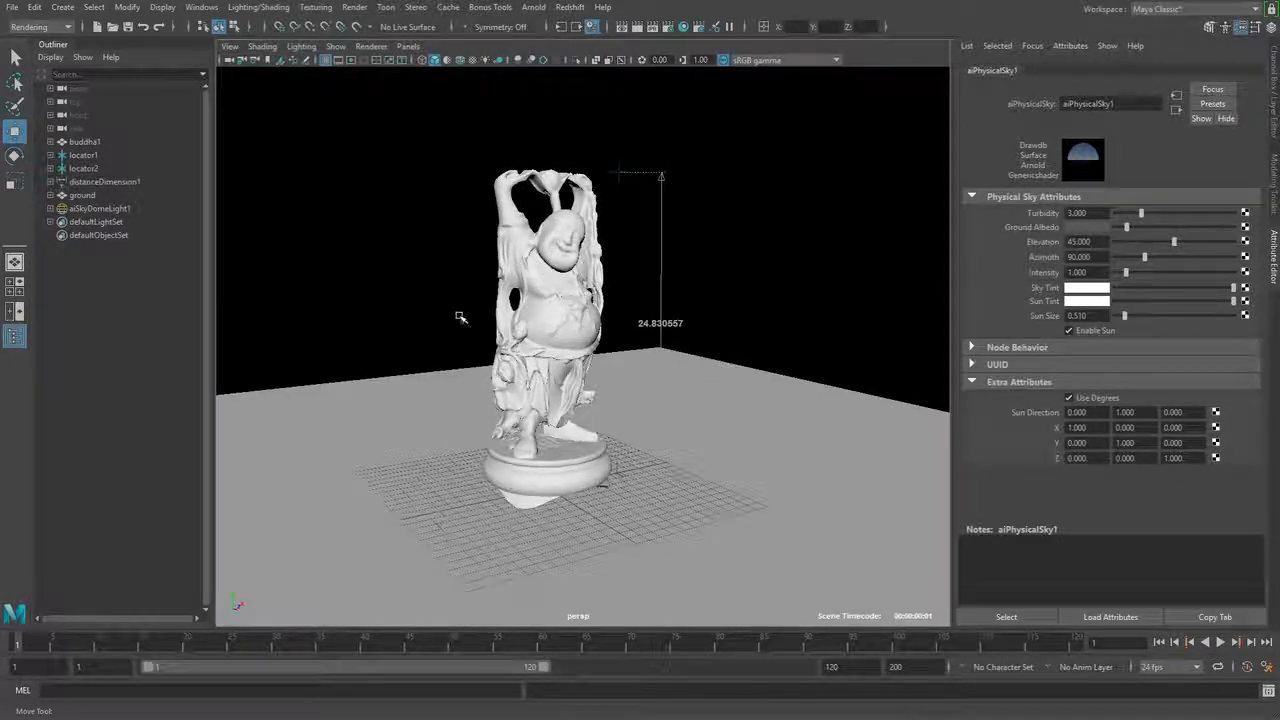
# - Select aiSkyDomeLight1, frame it, and examine the dome from outside and from inside around the statue
pyautogui.click(115, 208)
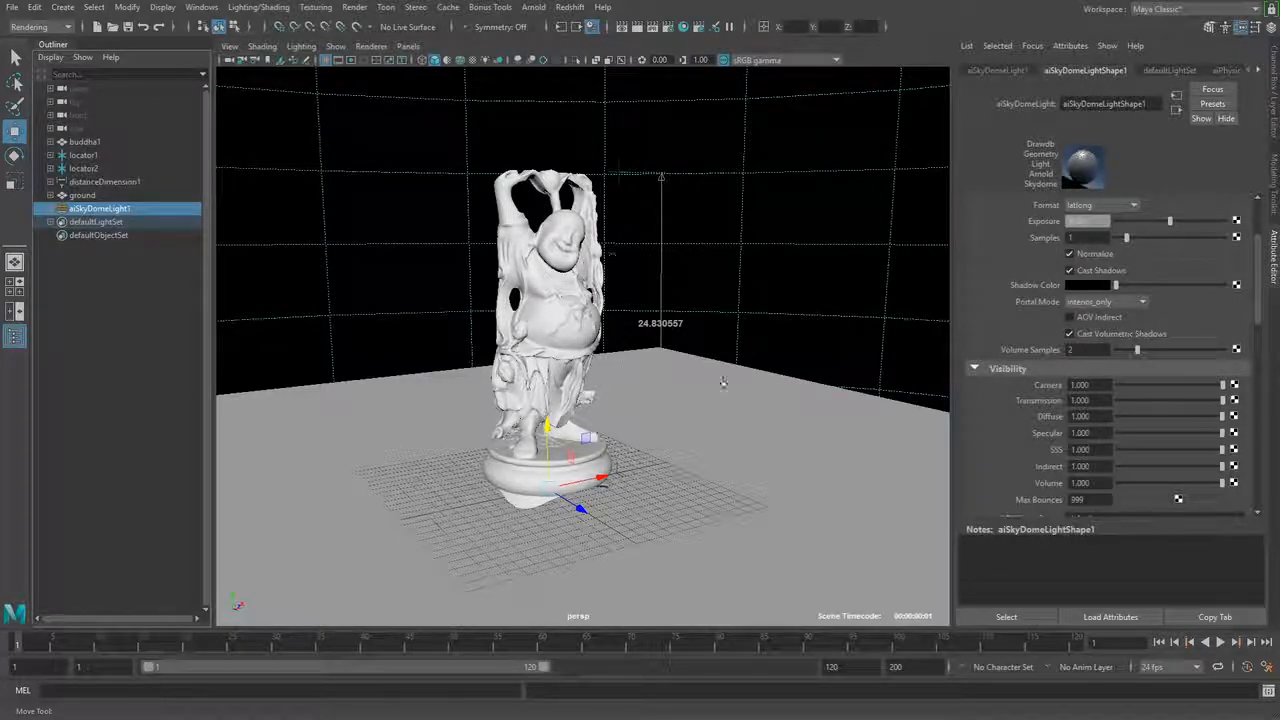
pyautogui.press('f')
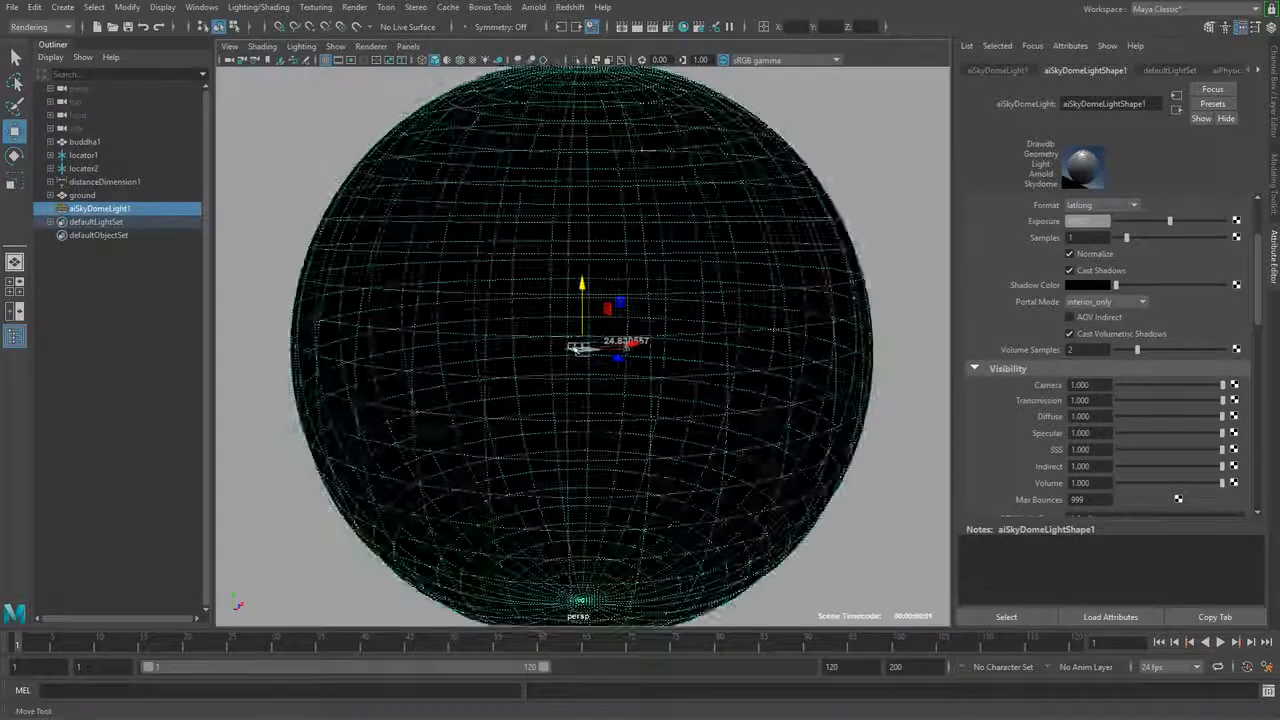
pyautogui.scroll(-3, 575, 349)
pyautogui.keyDown('alt'); pyautogui.moveTo(546, 351); pyautogui.dragTo(780, 300); pyautogui.keyUp('alt')
pyautogui.click(363, 249)
pyautogui.click(476, 281)
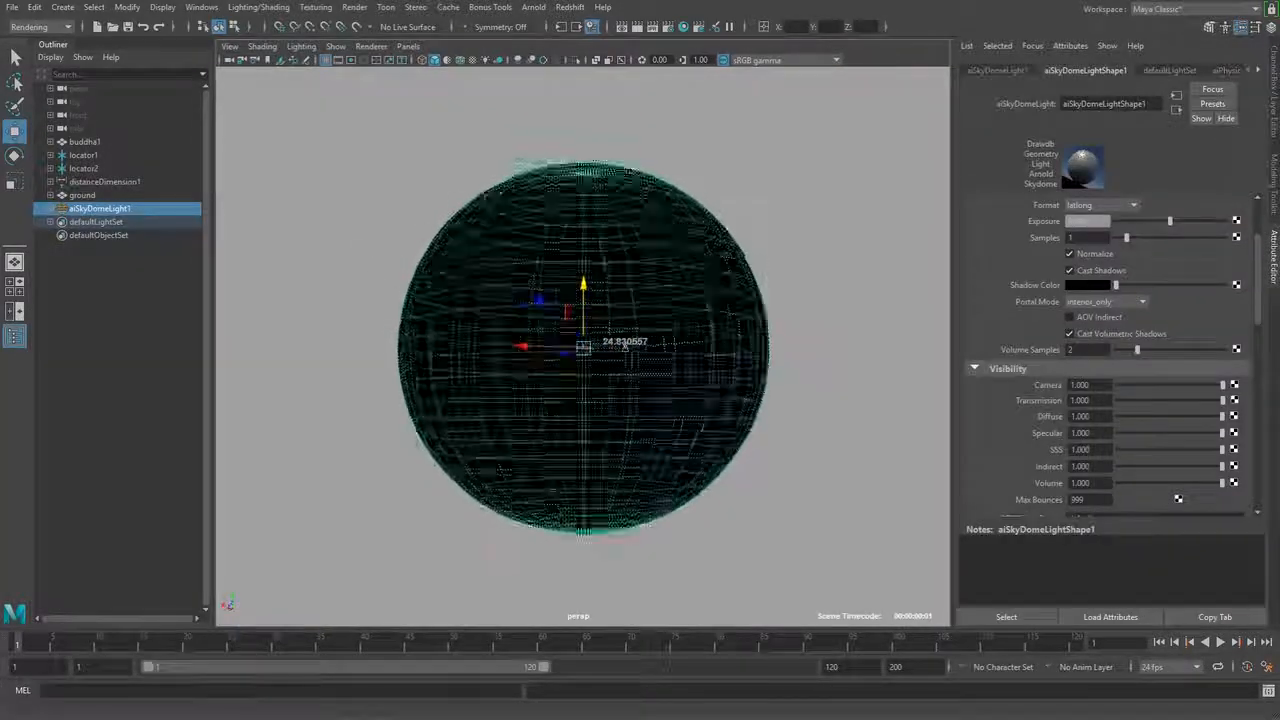
pyautogui.keyDown('alt'); pyautogui.moveTo(624, 345); pyautogui.dragTo(427, 394); pyautogui.keyUp('alt')
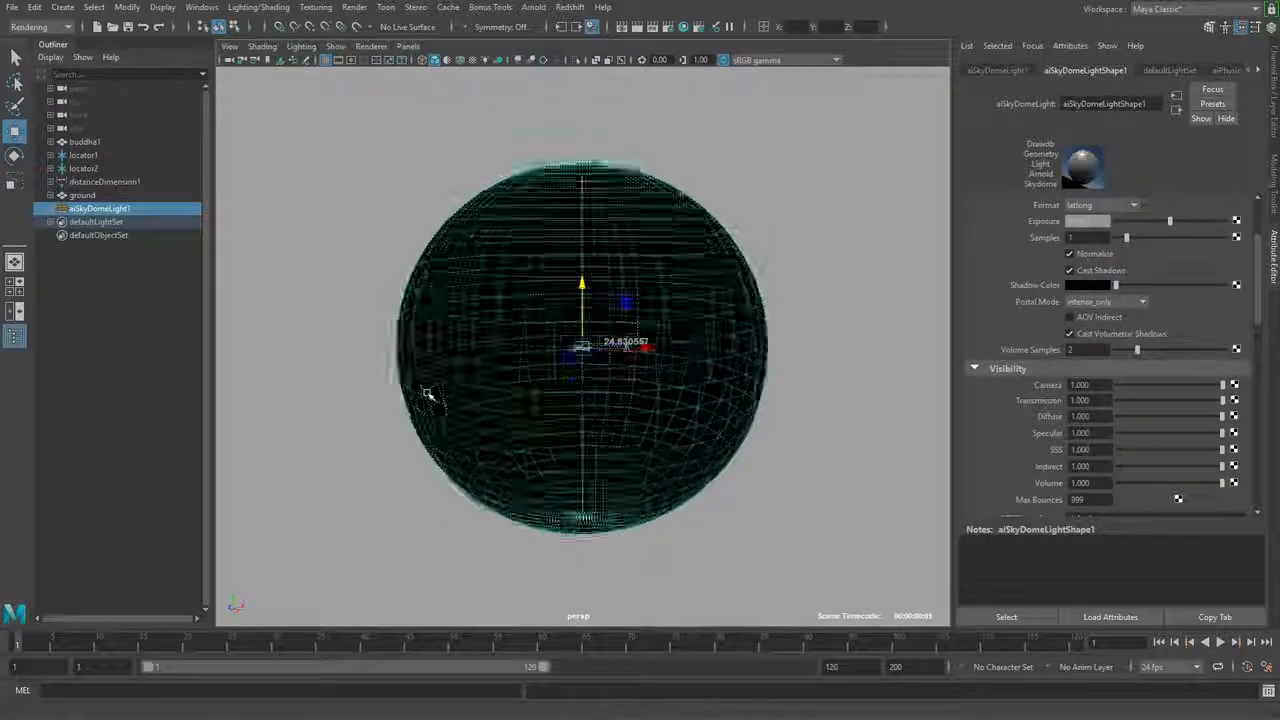
pyautogui.scroll(10, 477, 409)
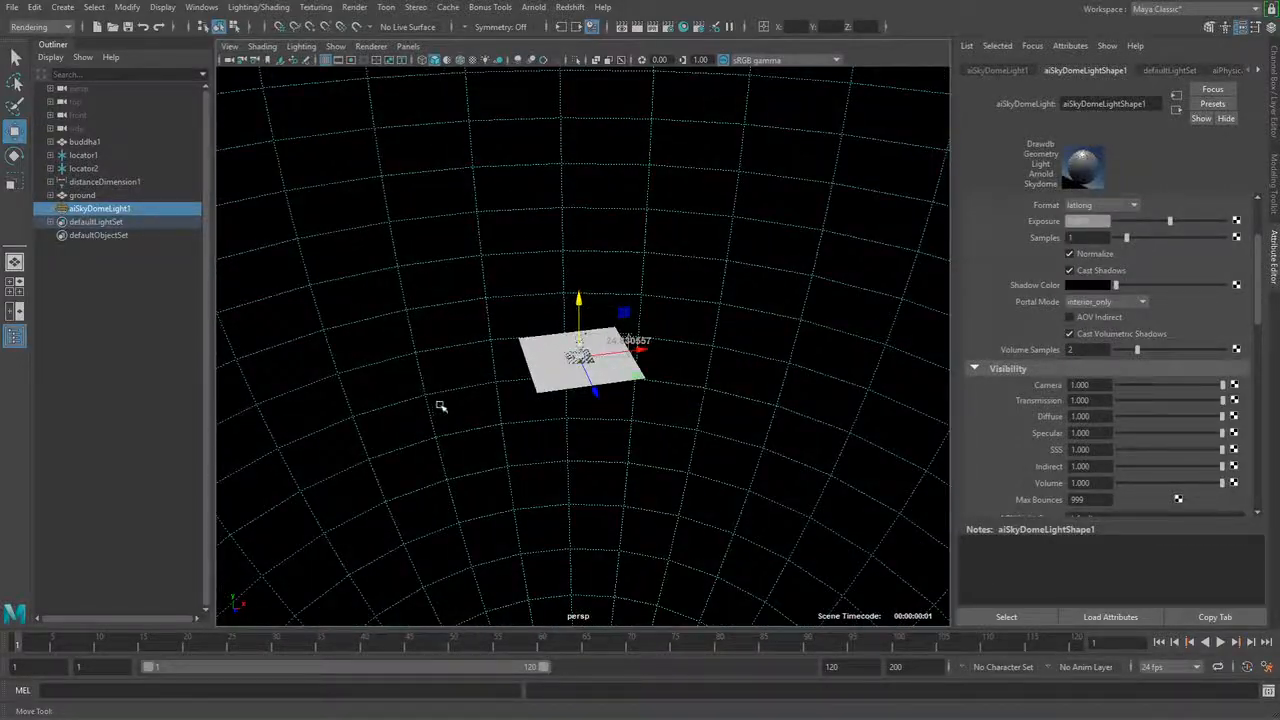
pyautogui.keyDown('alt'); pyautogui.moveTo(440, 406); pyautogui.dragTo(720, 443, button='right'); pyautogui.keyUp('alt')
pyautogui.keyDown('alt'); pyautogui.moveTo(720, 443); pyautogui.dragTo(640, 431); pyautogui.keyUp('alt')
pyautogui.keyDown('alt'); pyautogui.moveTo(640, 431); pyautogui.dragTo(917, 374, button='right'); pyautogui.keyUp('alt')
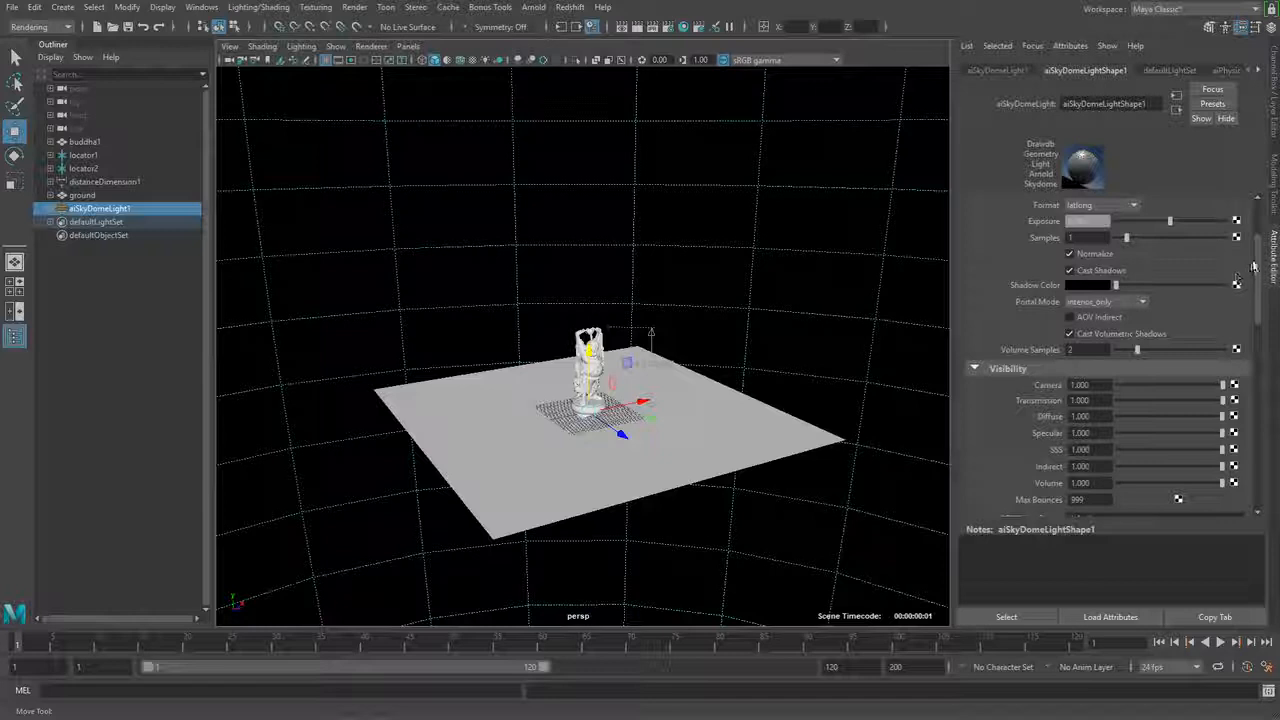
# - Open the physical sky node connected to the Color attribute of the sky dome light and check its name
pyautogui.moveTo(1258, 254); pyautogui.dragTo(1255, 219)
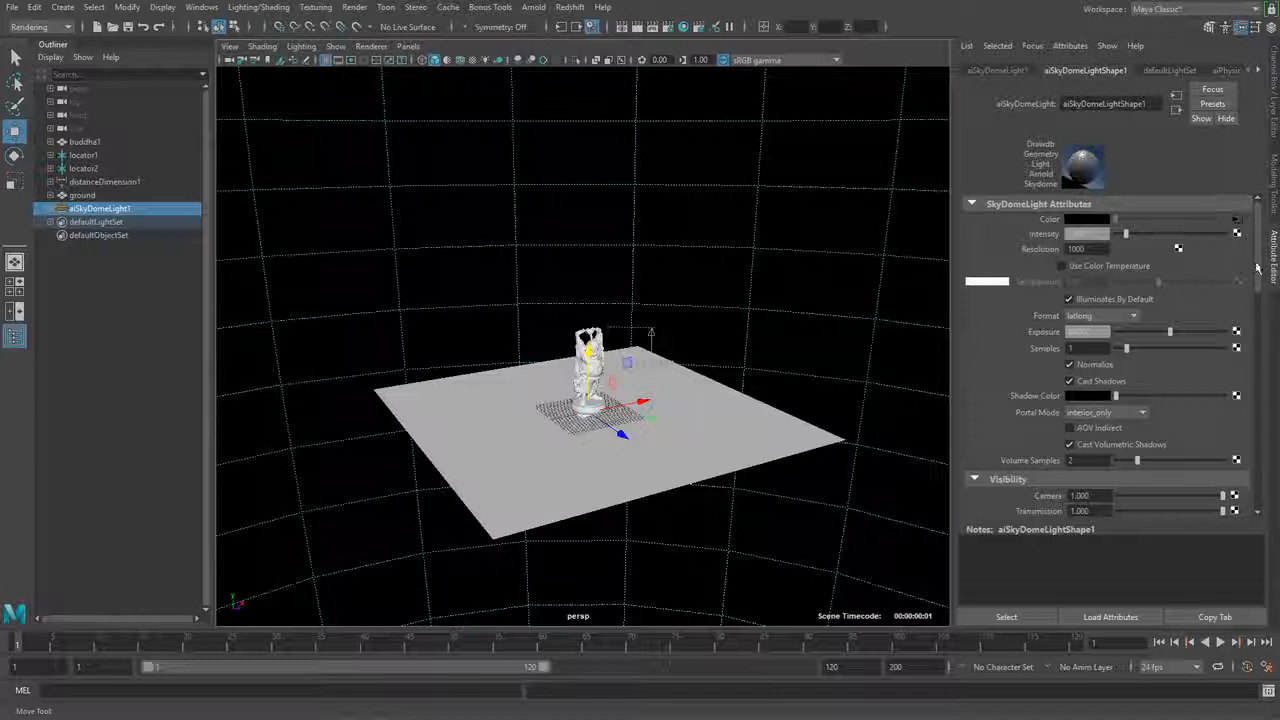
pyautogui.moveTo(1258, 266); pyautogui.dragTo(1258, 236)
pyautogui.click(1237, 221)
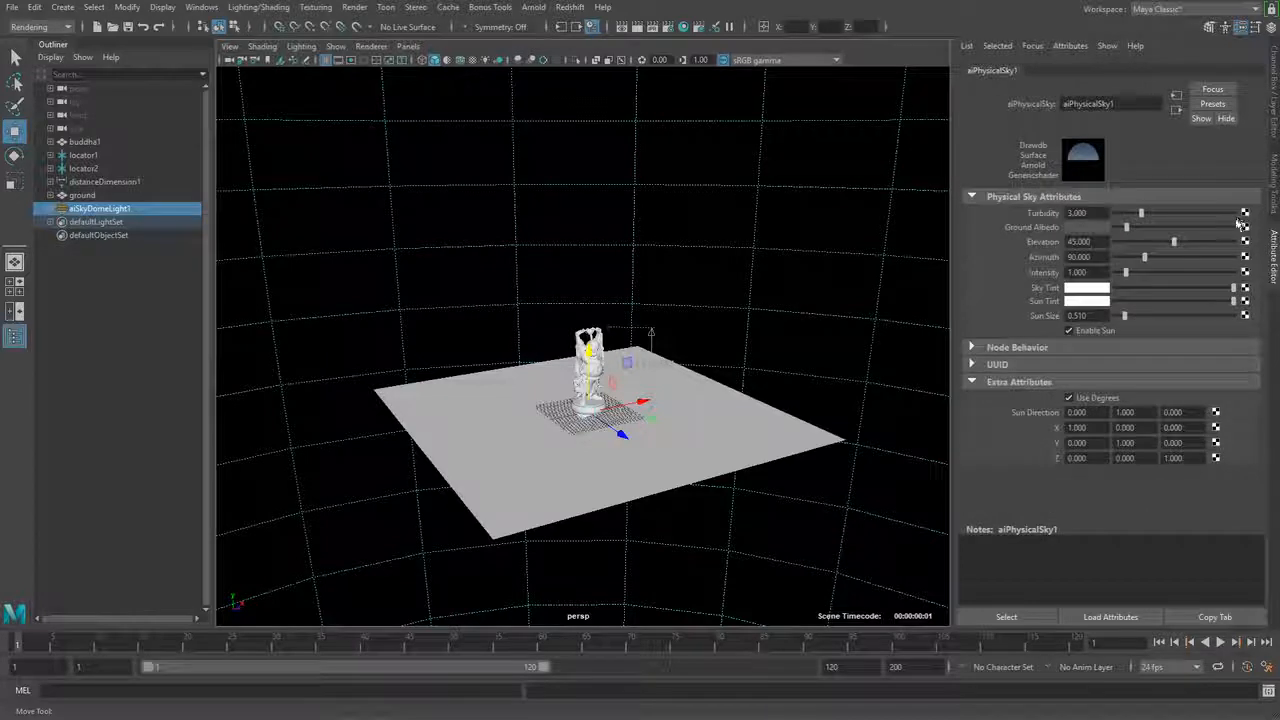
pyautogui.moveTo(1115, 104); pyautogui.dragTo(1040, 104)
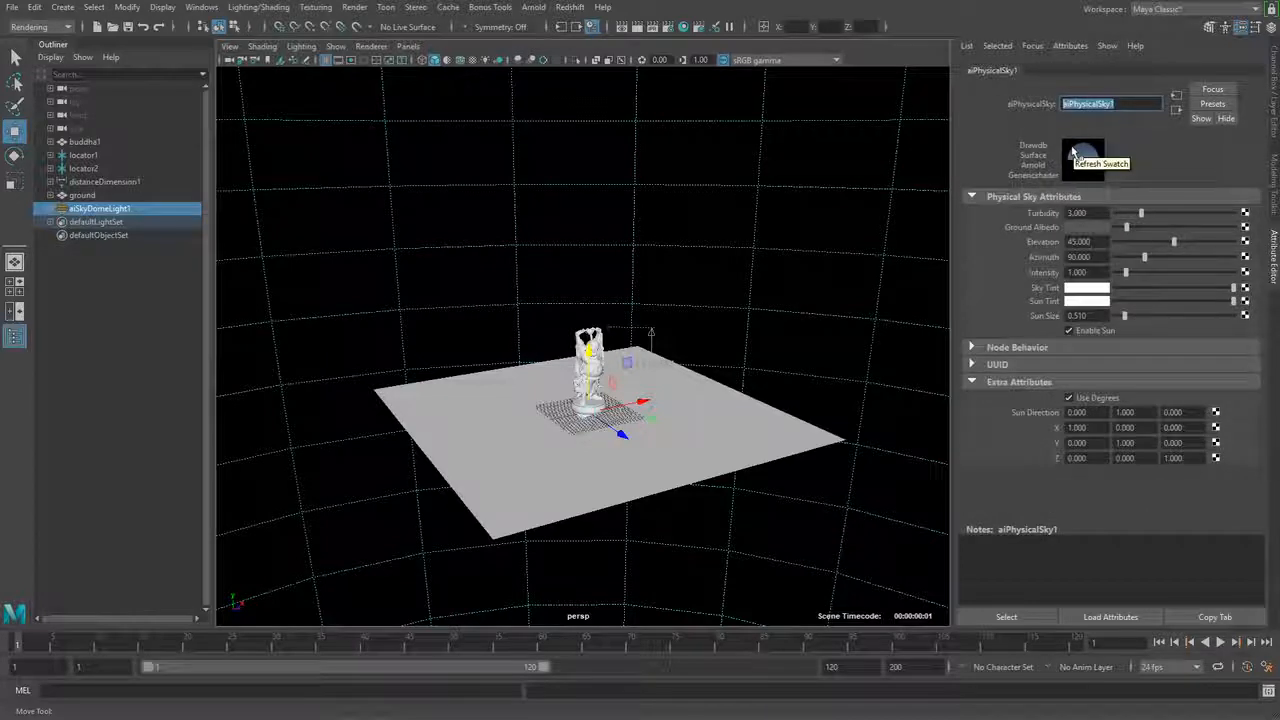
pyautogui.click(1073, 152)
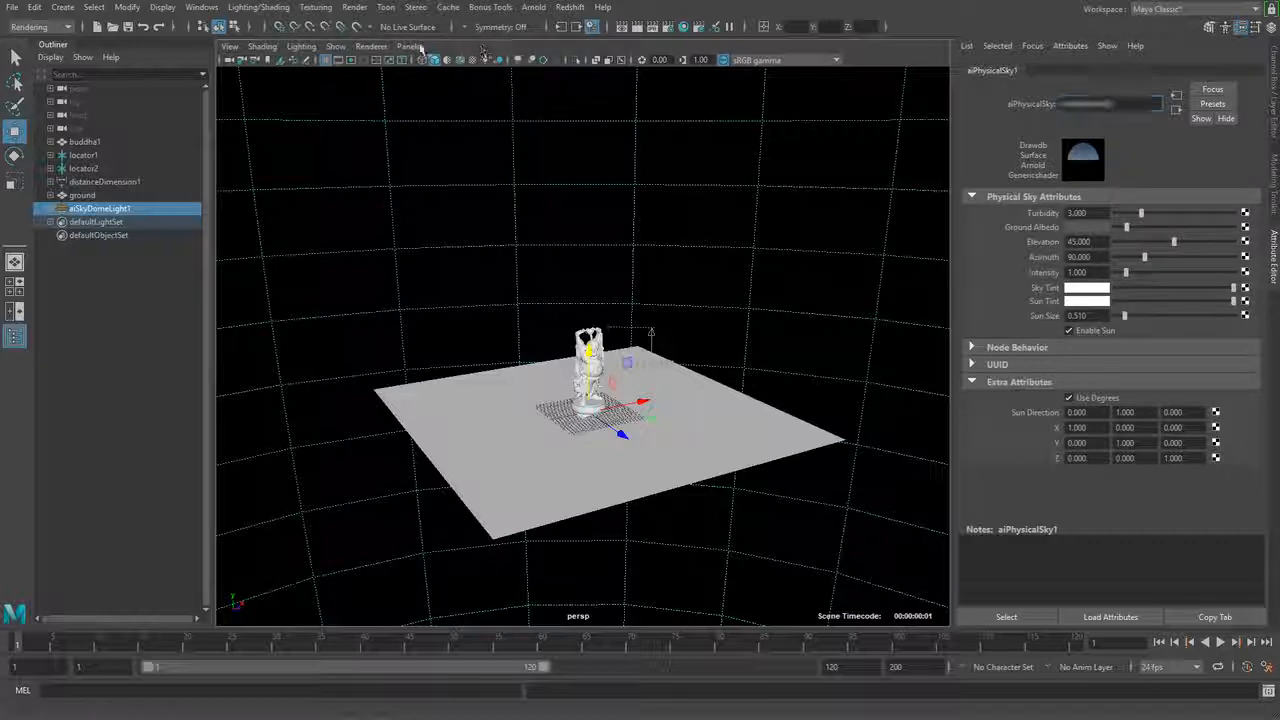
# - Open the Node Editor, bring the sky dome light's transform and shape nodes into view, and reselect aiSkyDomeLight1
pyautogui.click(210, 9)
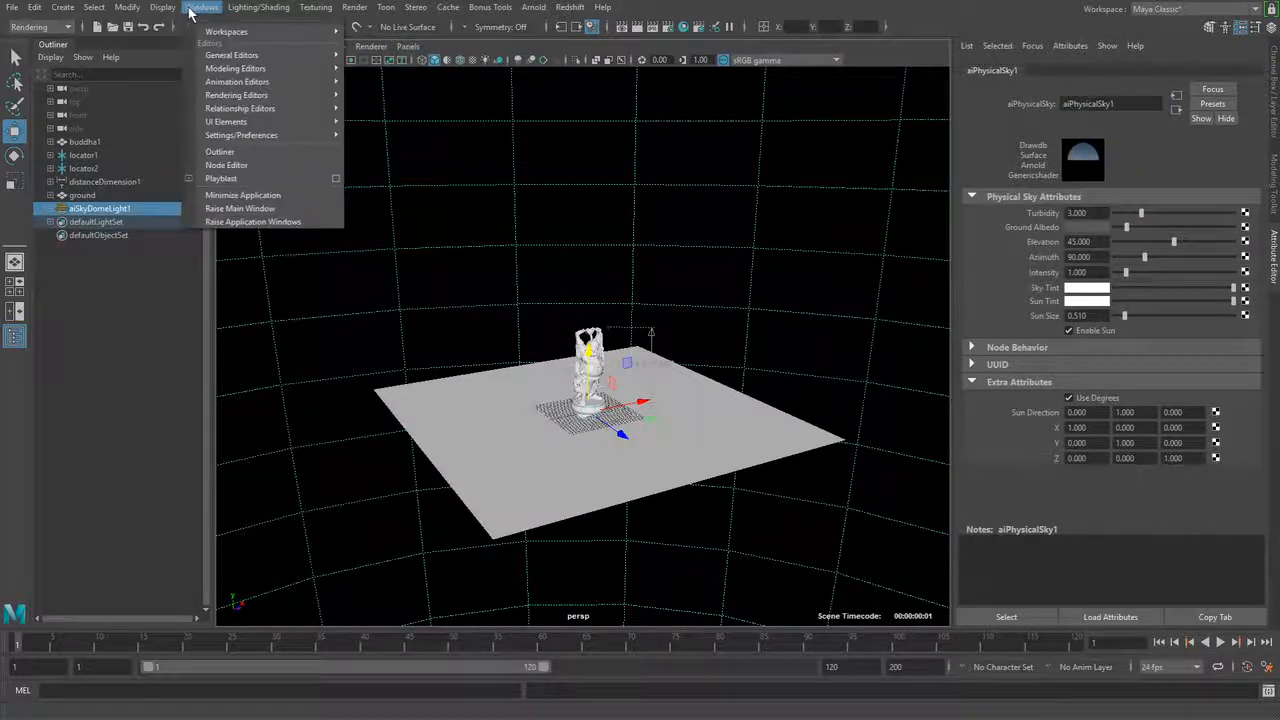
pyautogui.click(265, 169)
pyautogui.moveTo(729, 452); pyautogui.dragTo(723, 128)
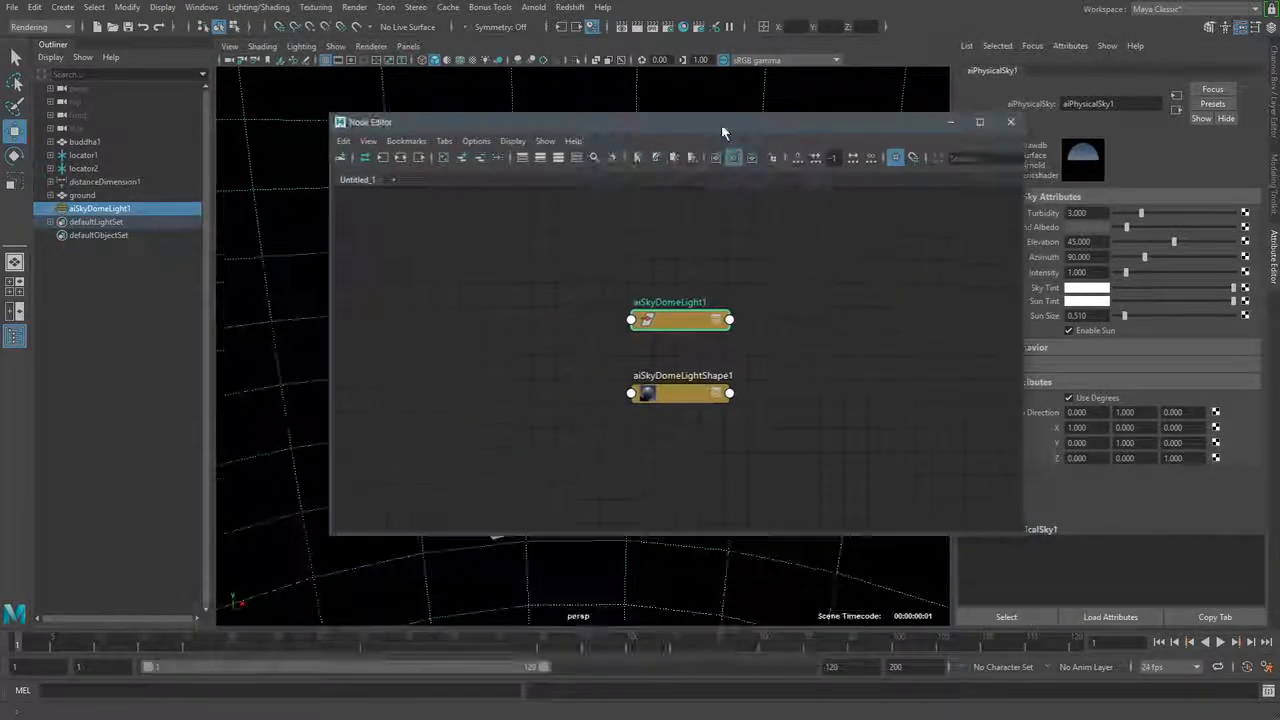
pyautogui.keyDown('alt'); pyautogui.moveTo(601, 407); pyautogui.dragTo(563, 438, button='middle'); pyautogui.keyUp('alt')
pyautogui.scroll(1, 565, 437)
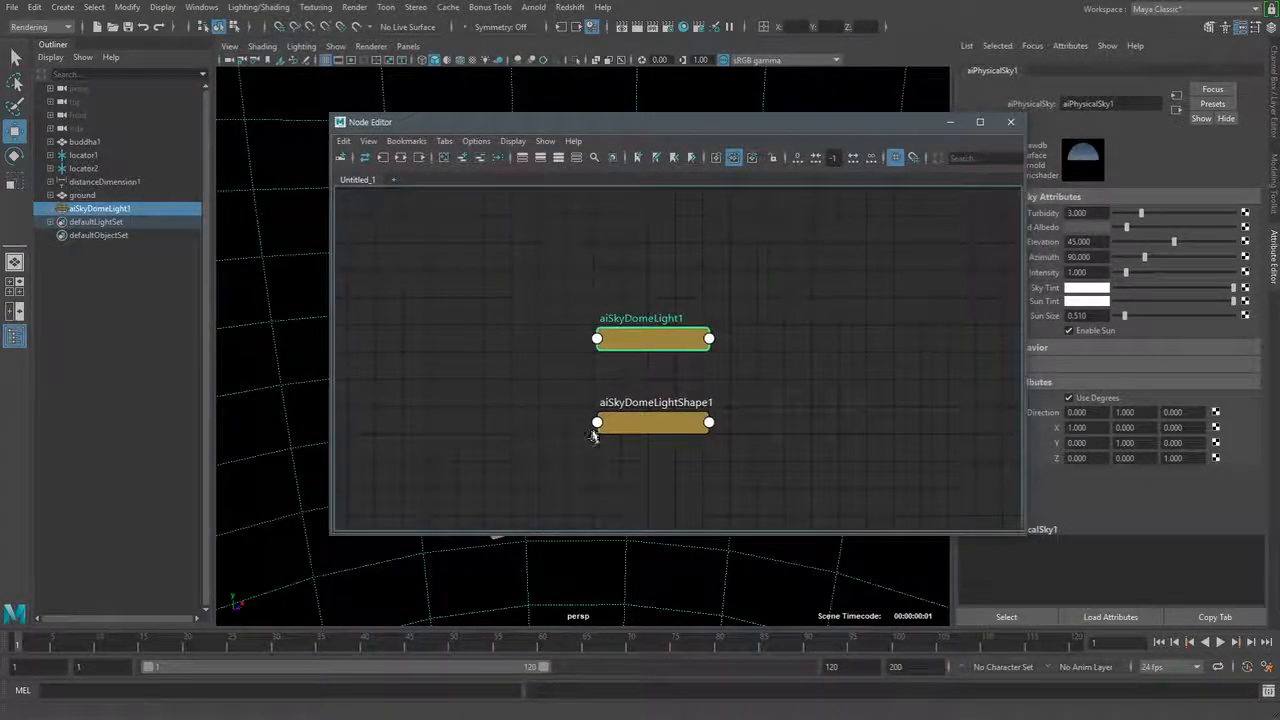
pyautogui.click(98, 209)
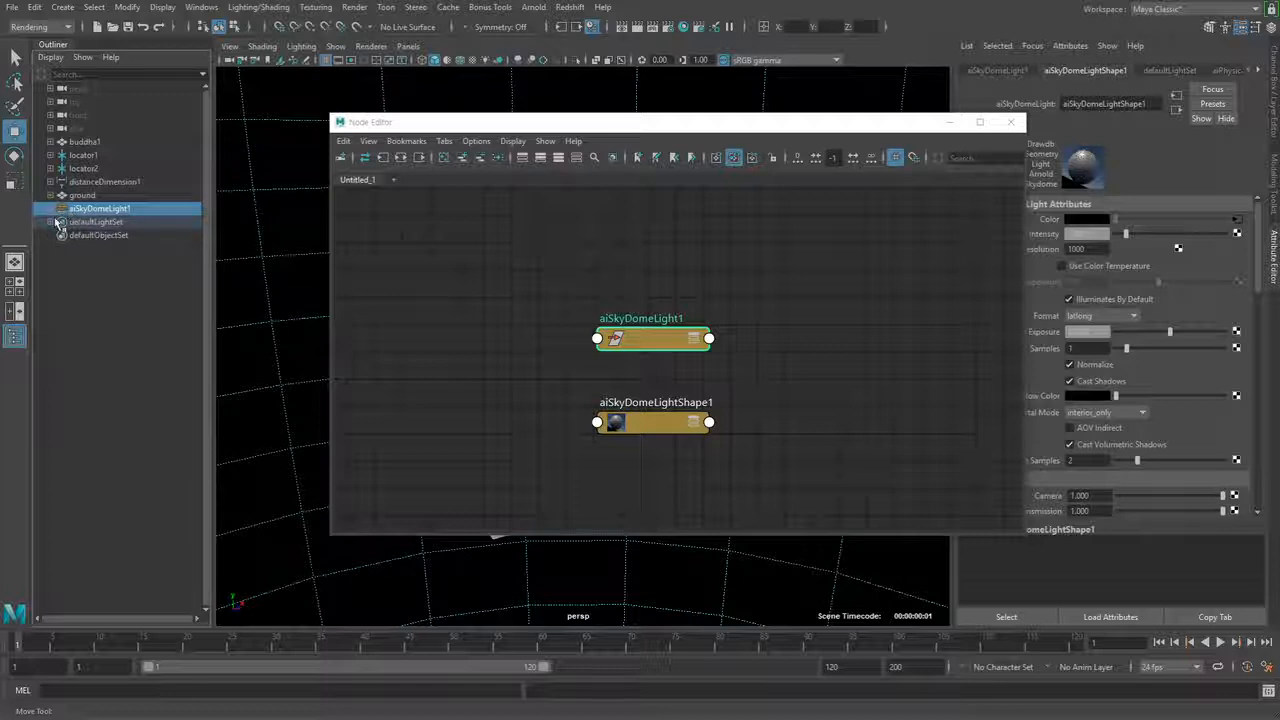
# - Select aiSkyDomeLightShape1 beneath aiSkyDomeLight1 and graph its input and output connections in the Node Editor
pyautogui.click(50, 208)
pyautogui.click(120, 221)
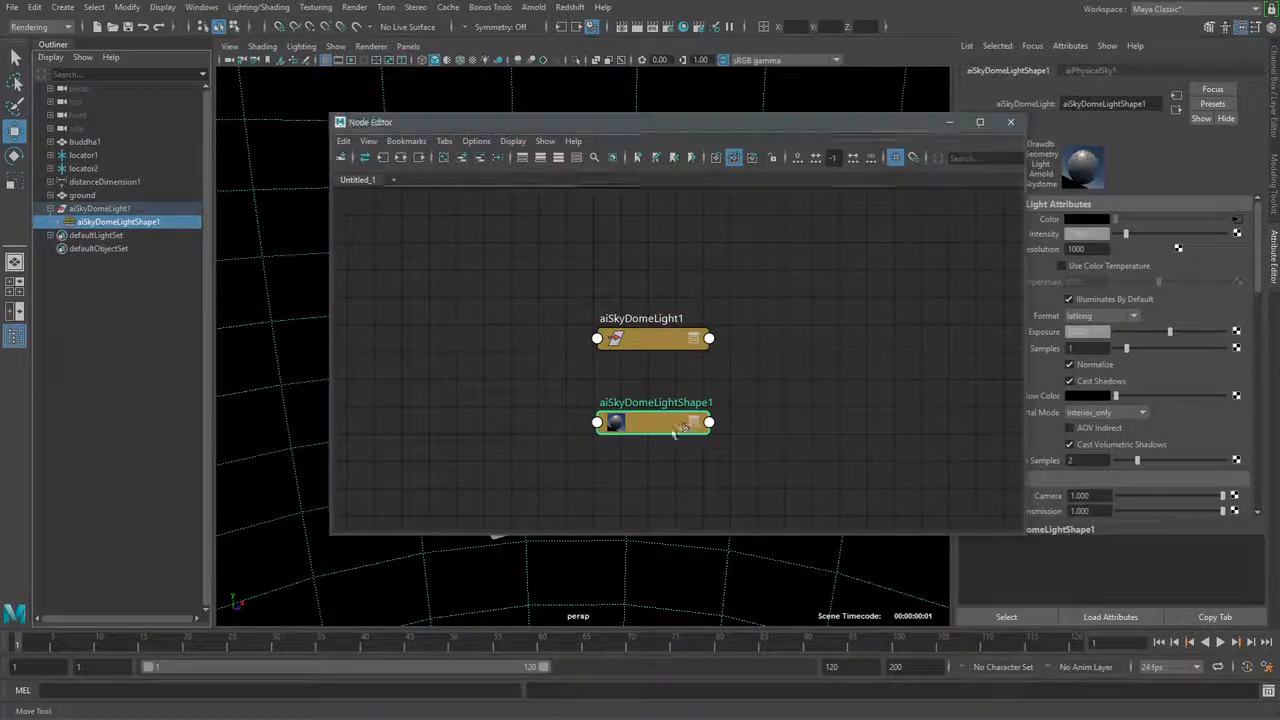
pyautogui.moveTo(682, 427); pyautogui.dragTo(664, 427)
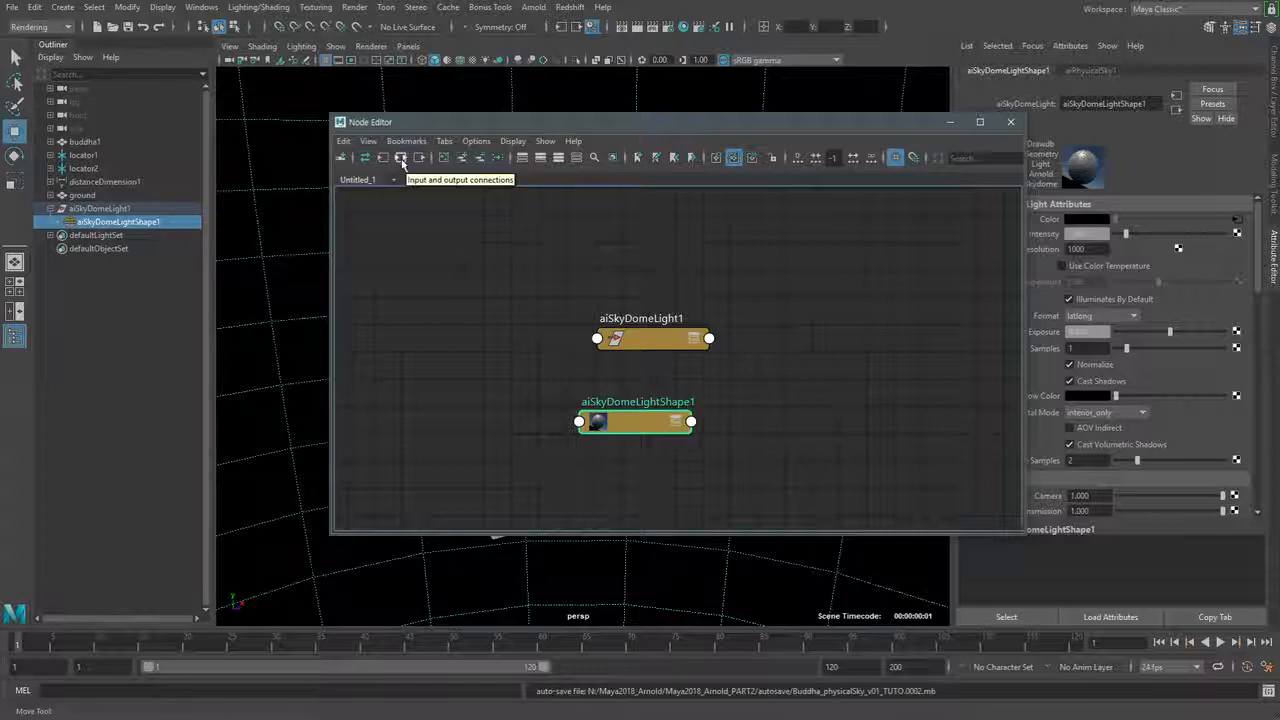
pyautogui.click(401, 160)
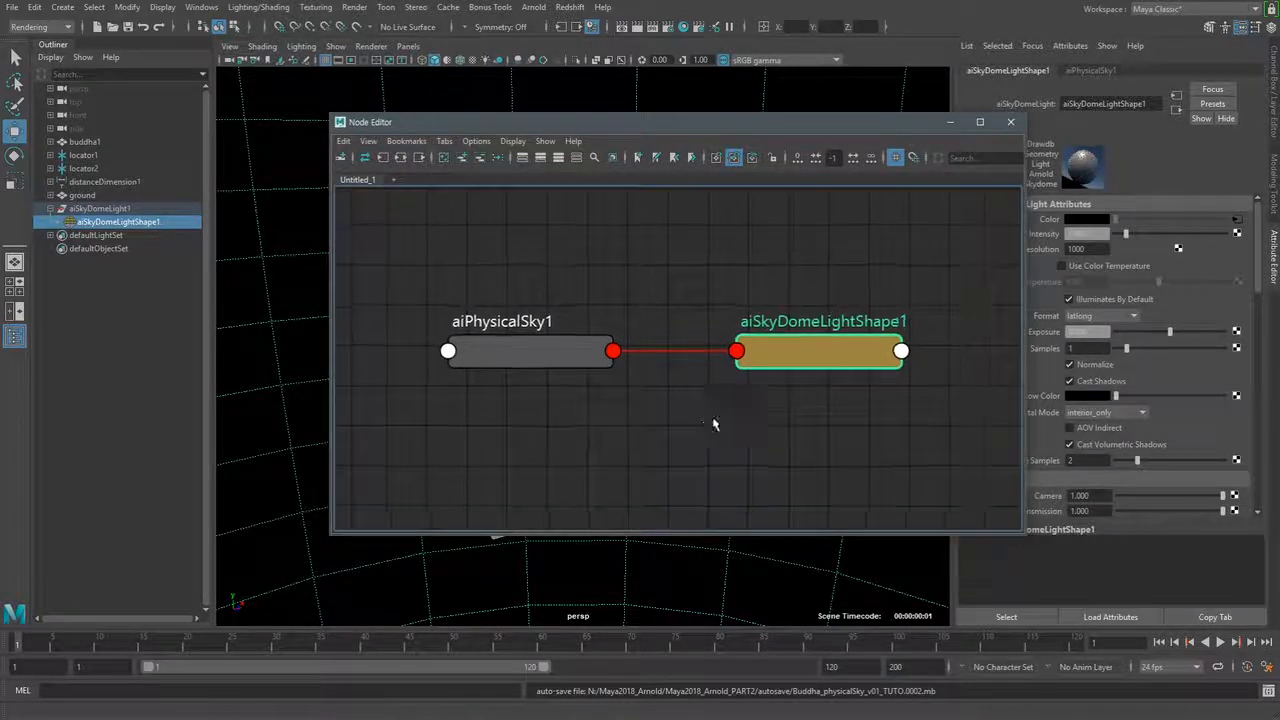
# - Show the connected attributes on the aiPhysicalSky1 and aiSkyDomeLightShape1 nodes and frame both nodes in the graph
pyautogui.click(558, 352)
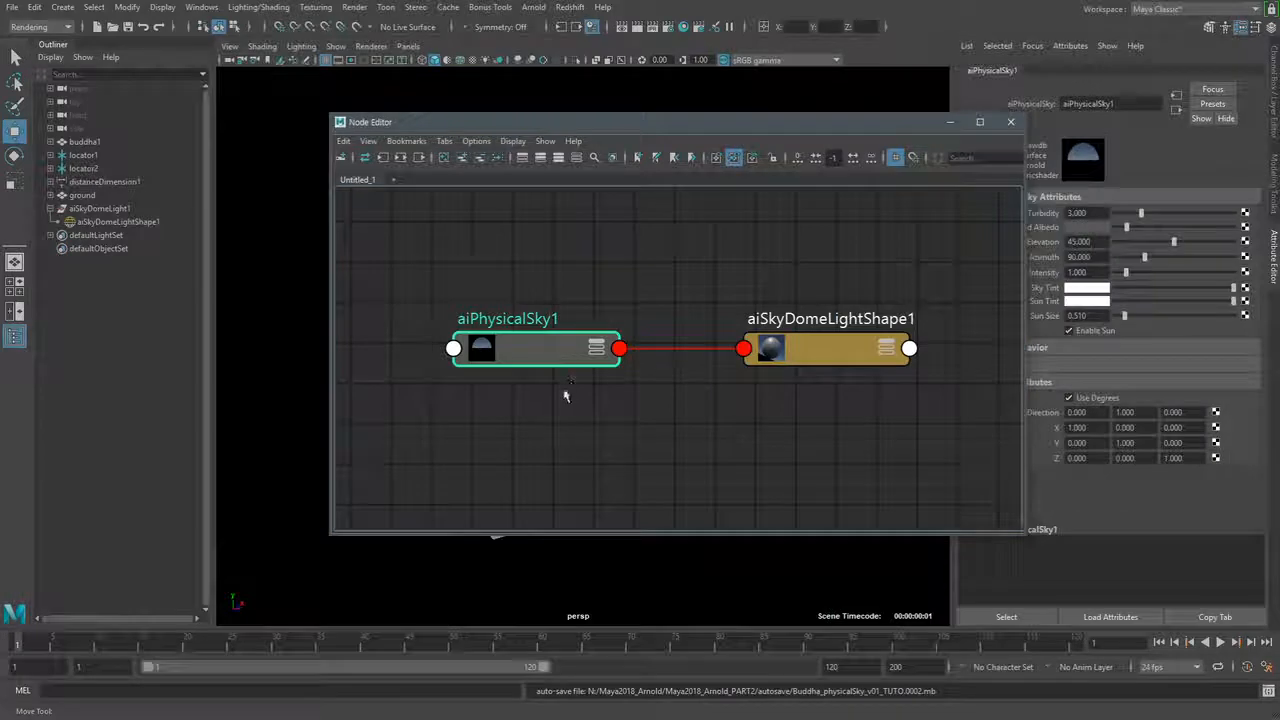
pyautogui.press('2')
pyautogui.click(831, 348)
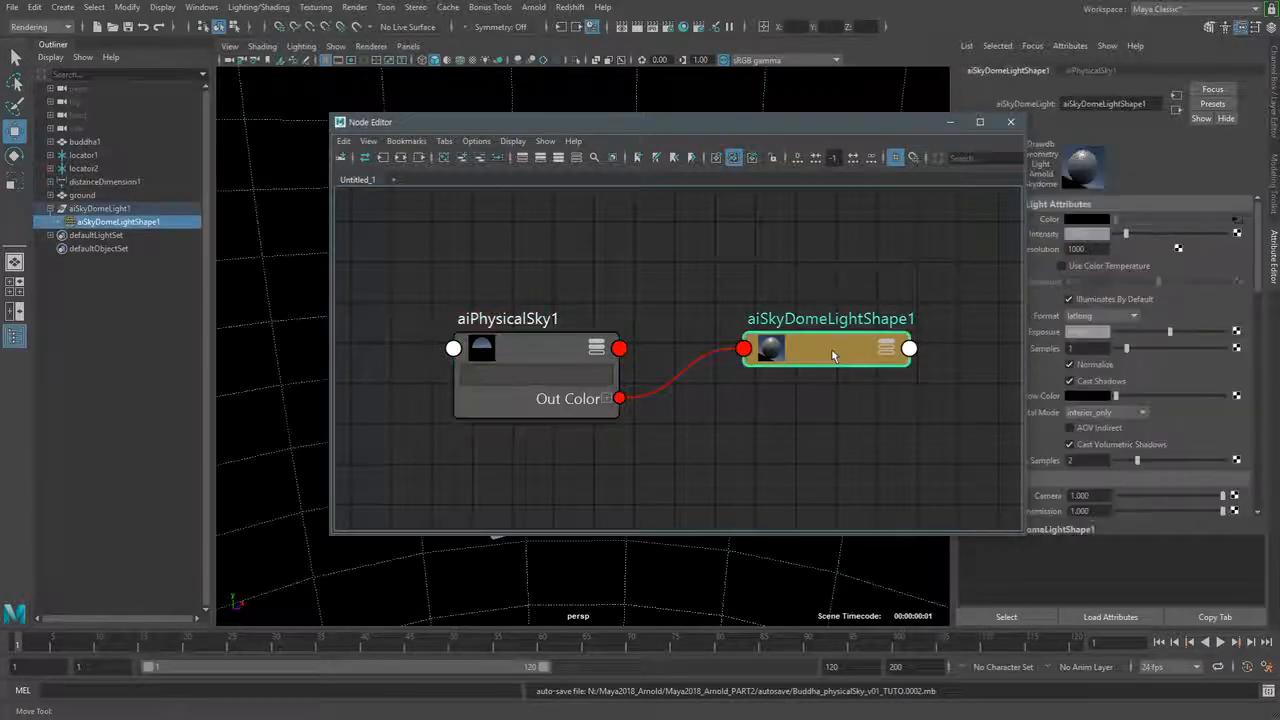
pyautogui.press('2')
pyautogui.press('a')
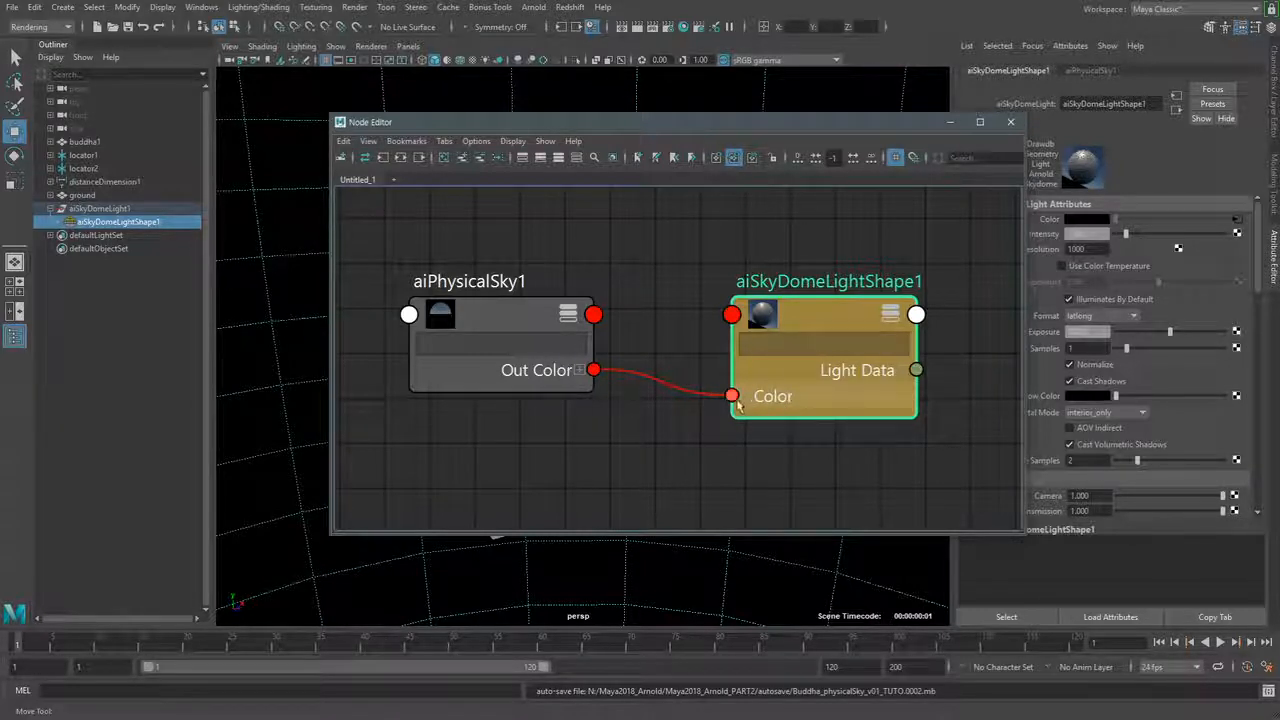
# - Reposition the Node Editor window and inspect the attributes of aiPhysicalSky1 and aiSkyDomeLightShape1 in turn
pyautogui.moveTo(823, 131); pyautogui.dragTo(802, 175)
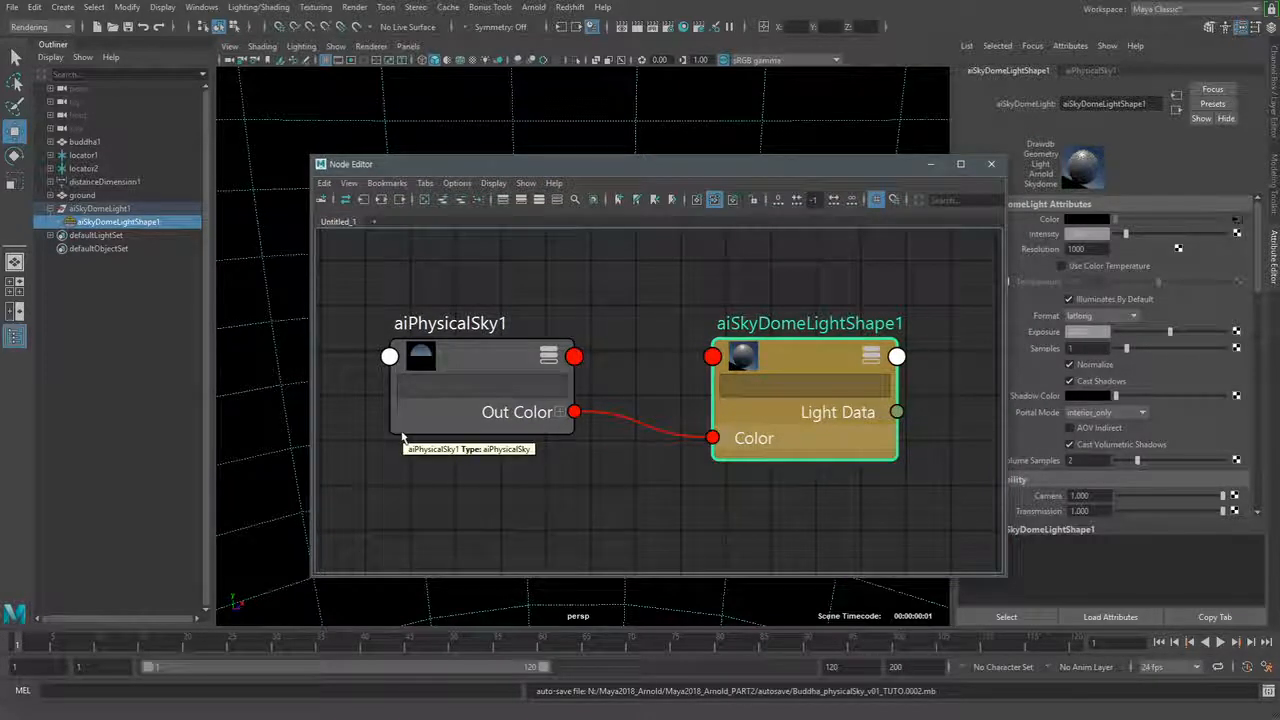
pyautogui.click(472, 365)
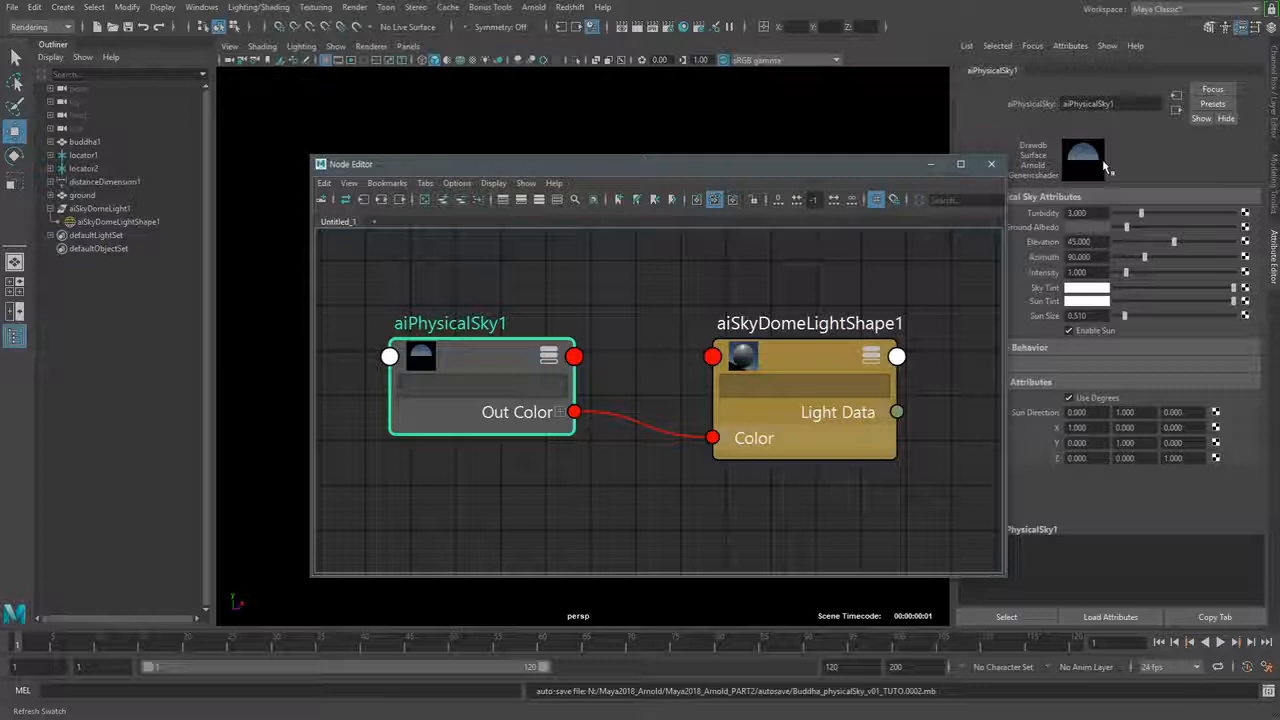
pyautogui.click(806, 372)
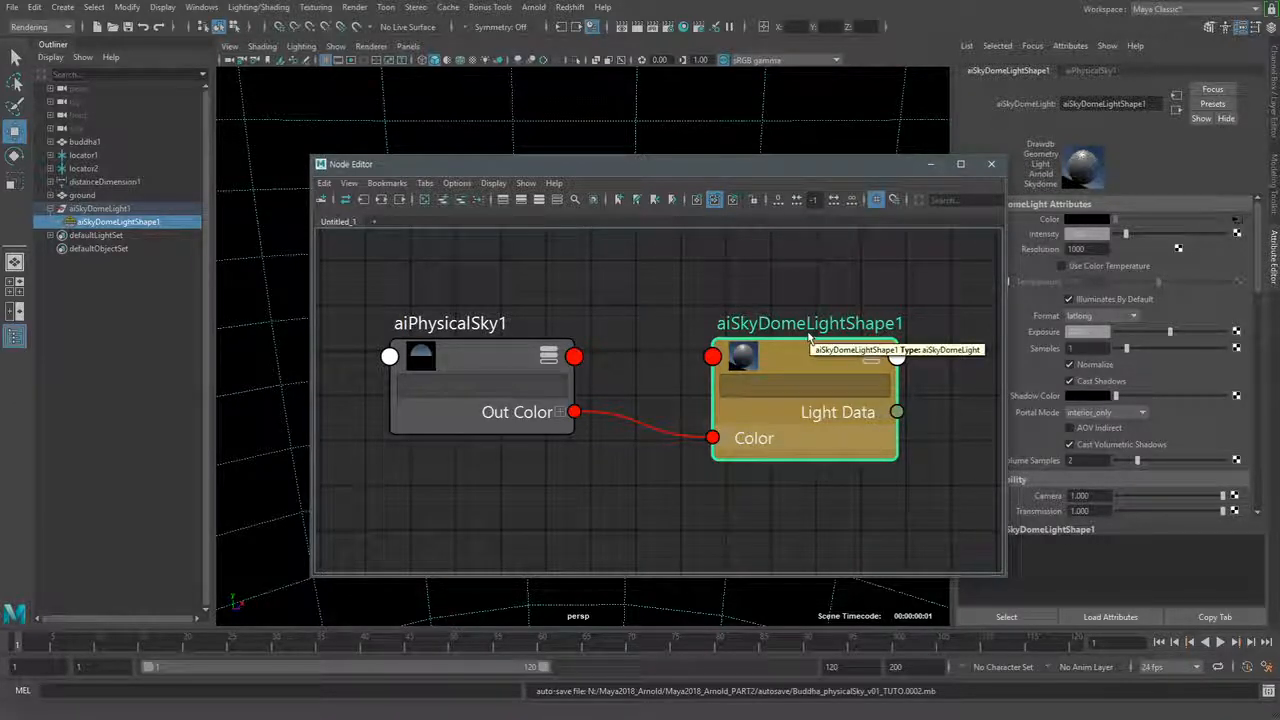
# - Delete the connection from the physical sky's Out Color to the dome light's Color, and undo the deletion
pyautogui.click(640, 423)
pyautogui.press('Delete')
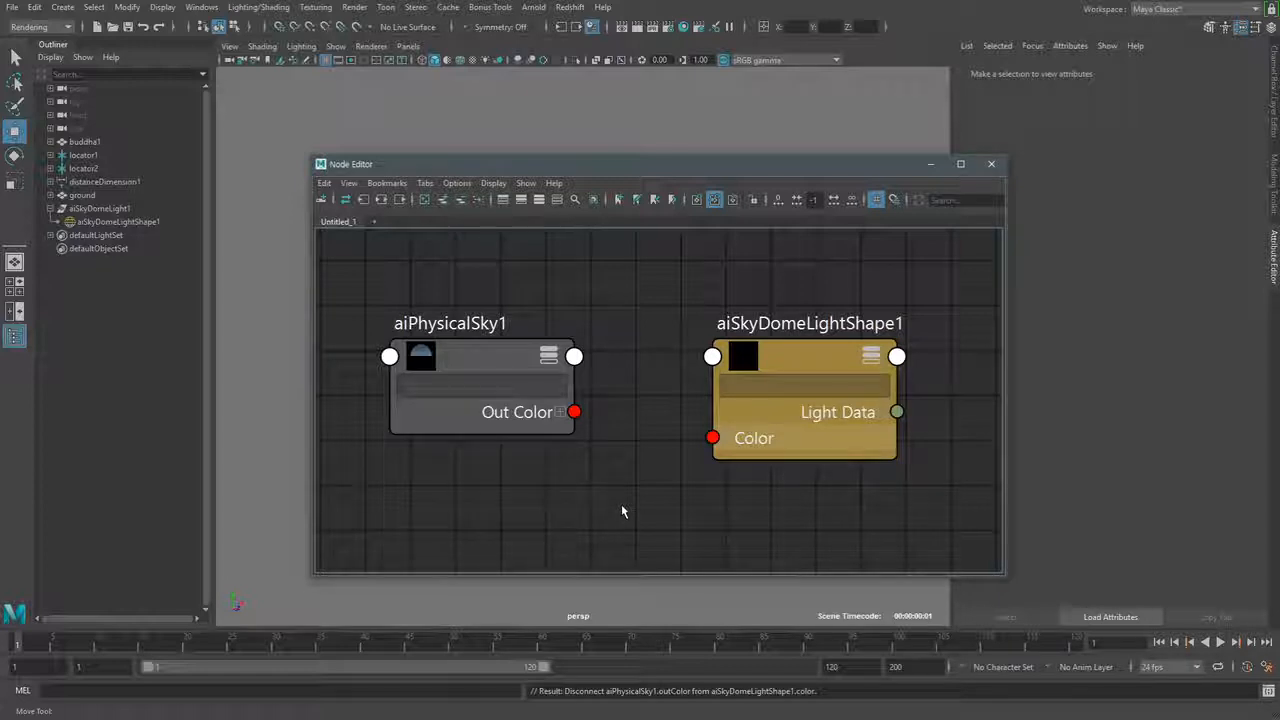
pyautogui.hotkey('ctrl', 'z')
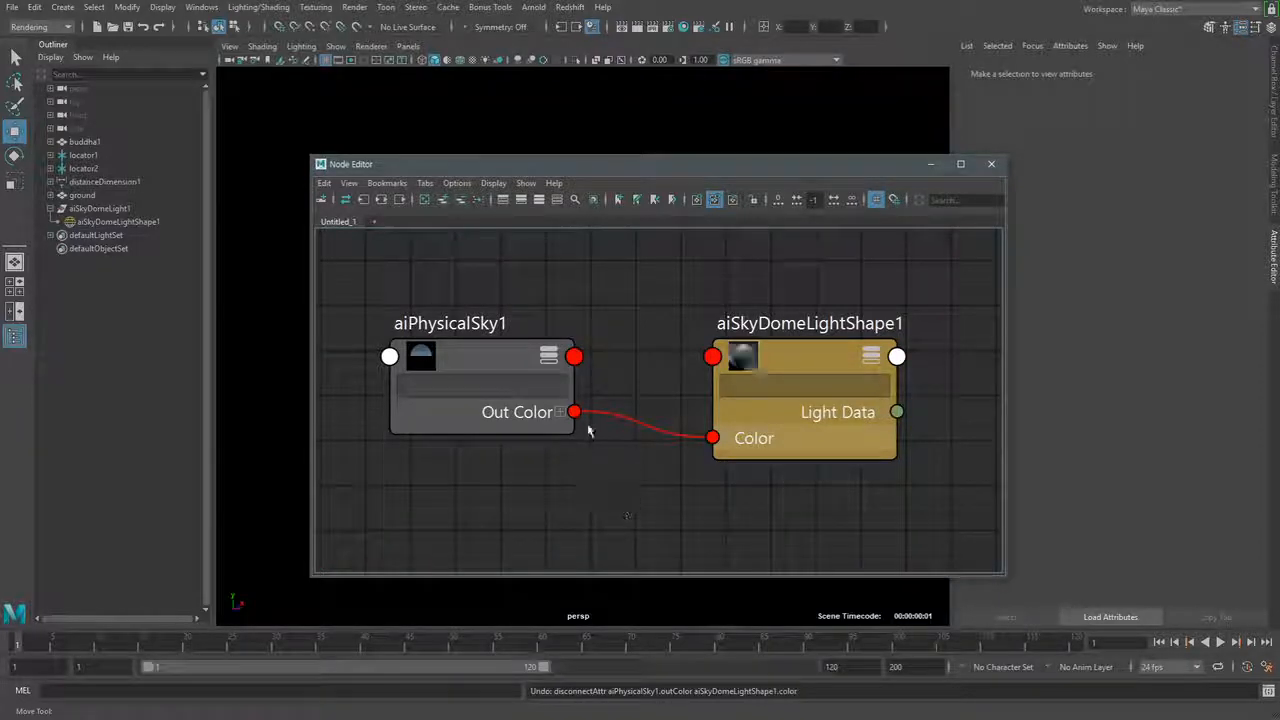
# - Expand Out Color and Color into their R, G and B channels, and close the Node Editor
pyautogui.click(560, 414)
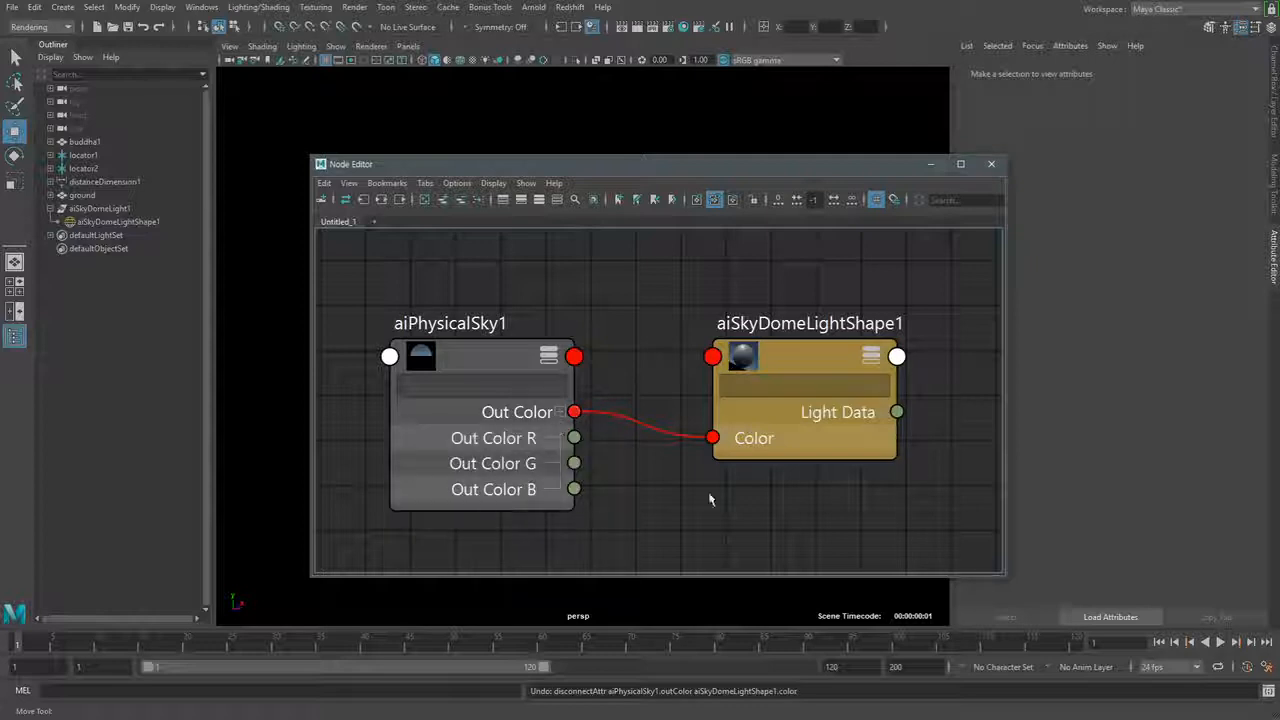
pyautogui.click(731, 440)
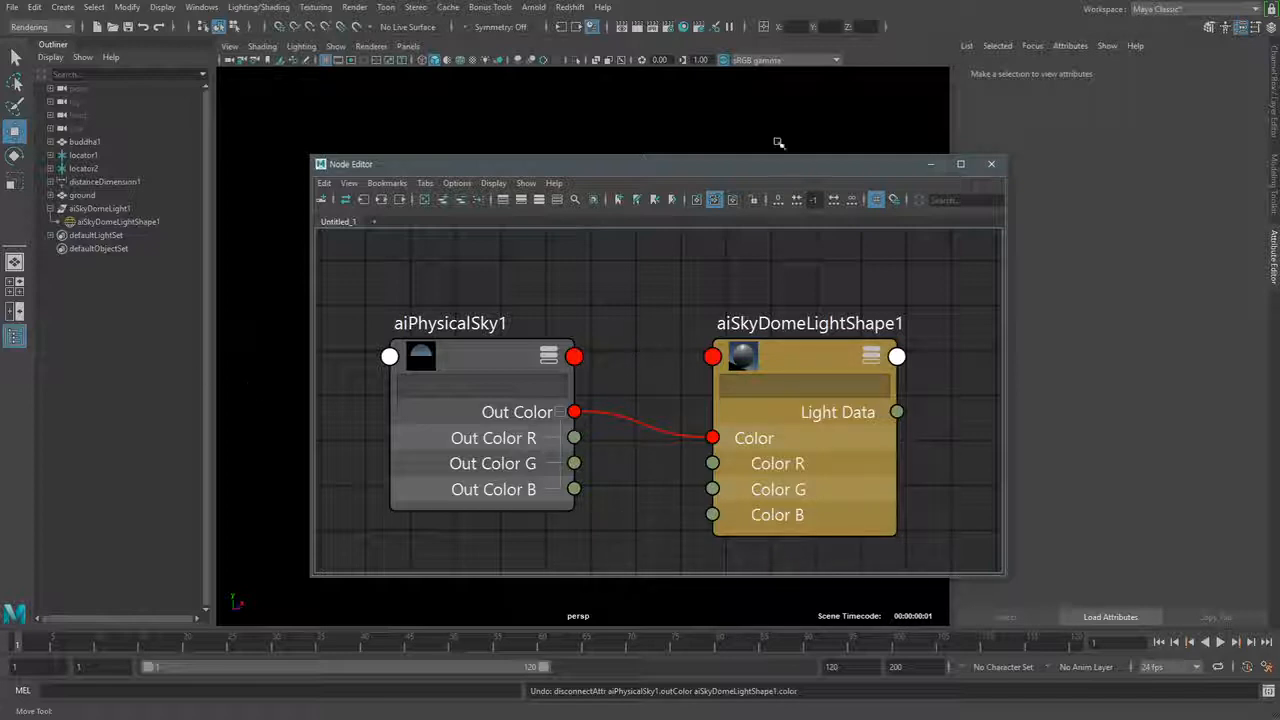
pyautogui.click(992, 166)
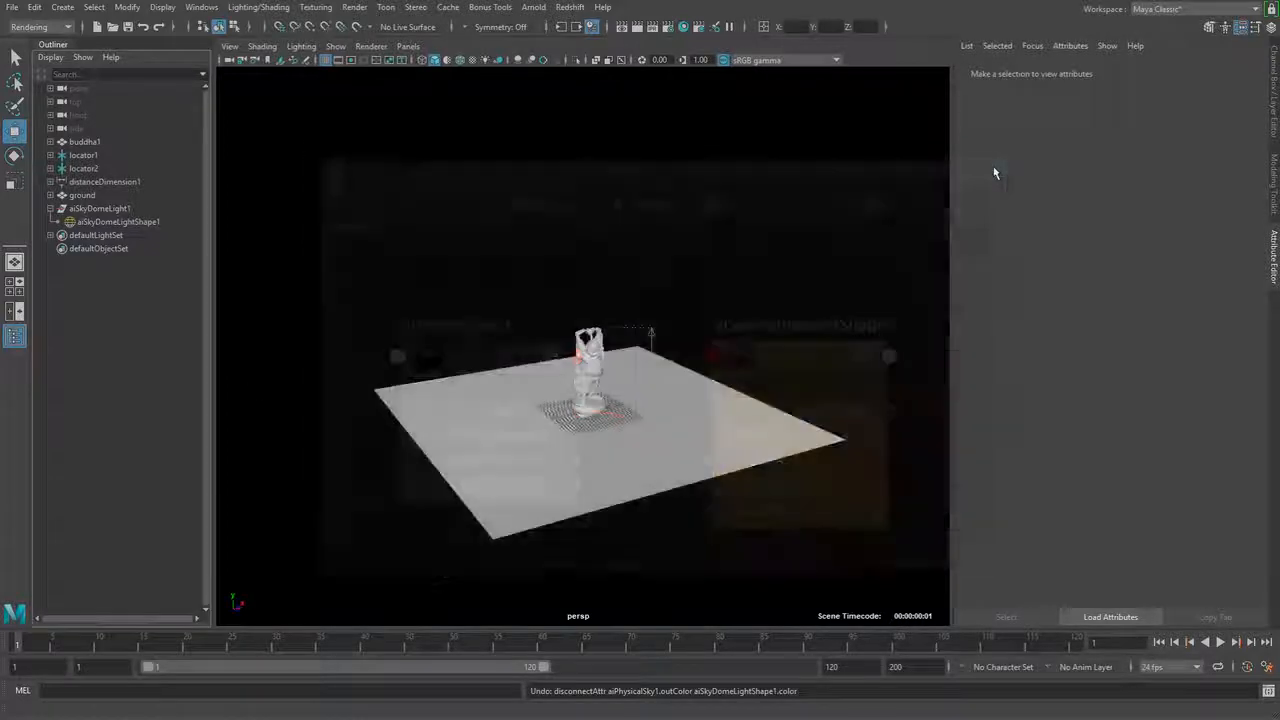
# - Select the sky dome light's shape, bring up its aiPhysicalSky1 attributes, and view the statue closer up
pyautogui.click(82, 222)
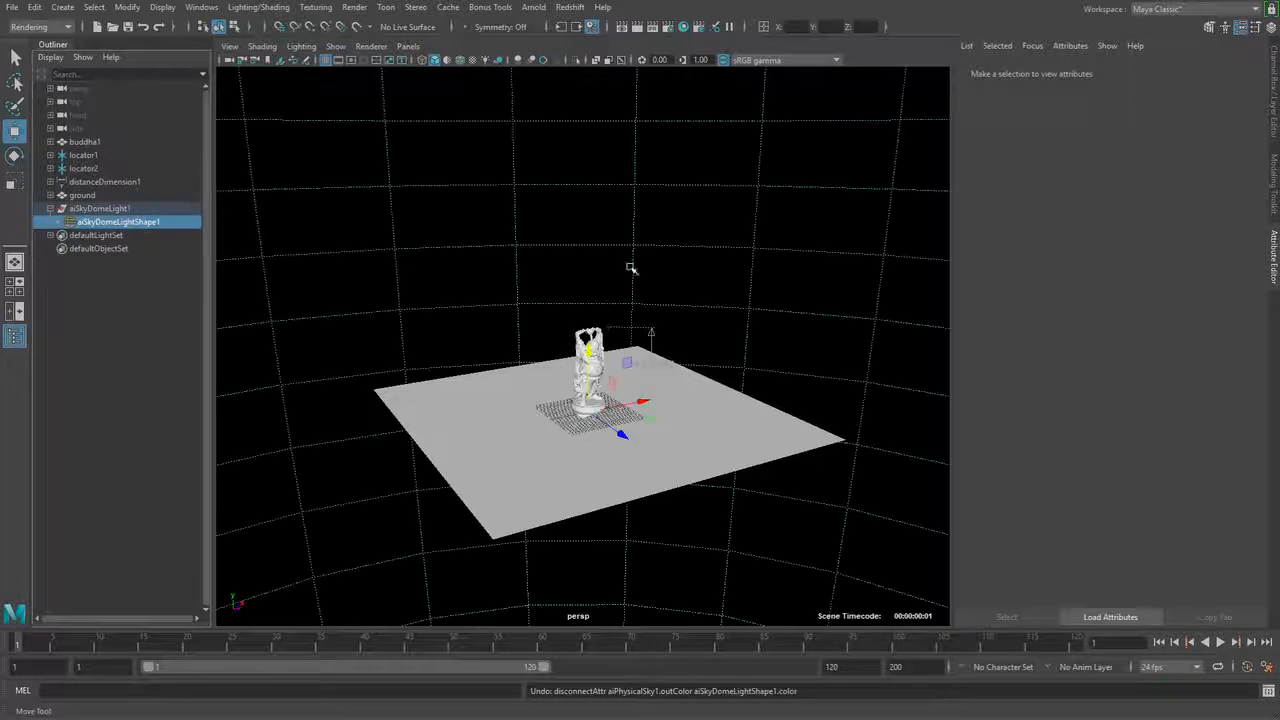
pyautogui.click(1100, 72)
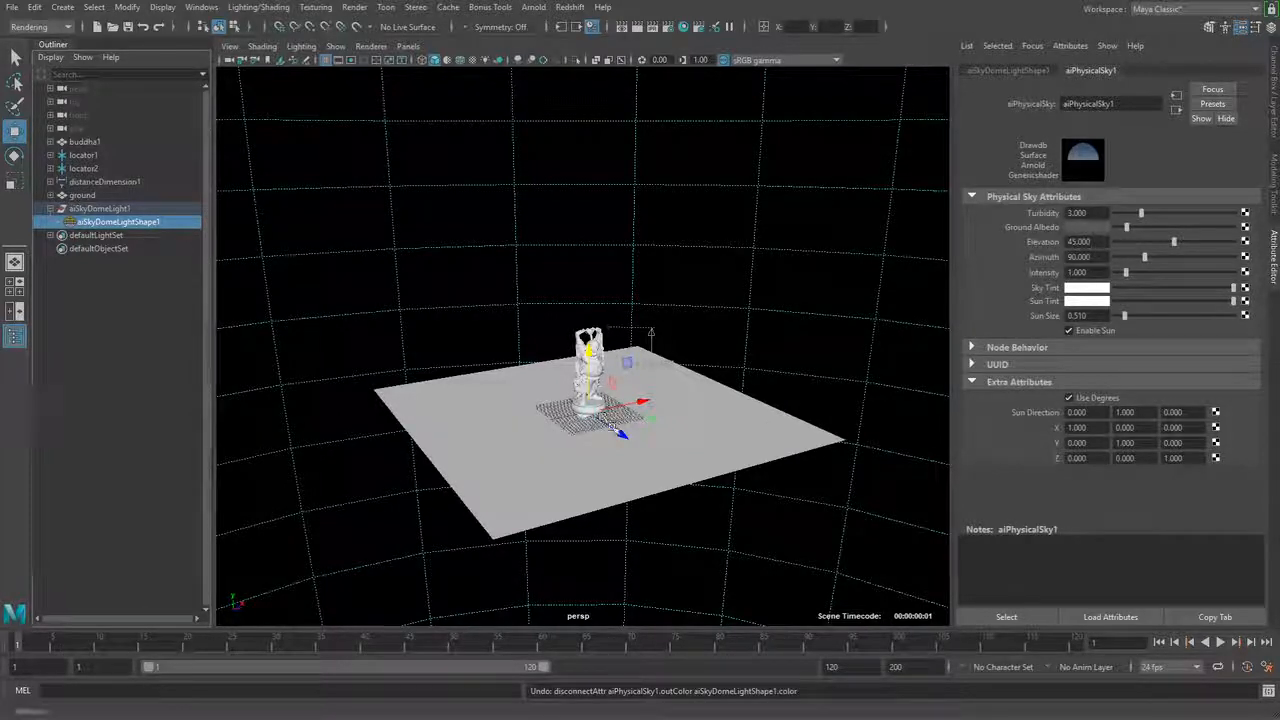
pyautogui.keyDown('alt'); pyautogui.moveTo(534, 455); pyautogui.dragTo(718, 410, button='right'); pyautogui.keyUp('alt')
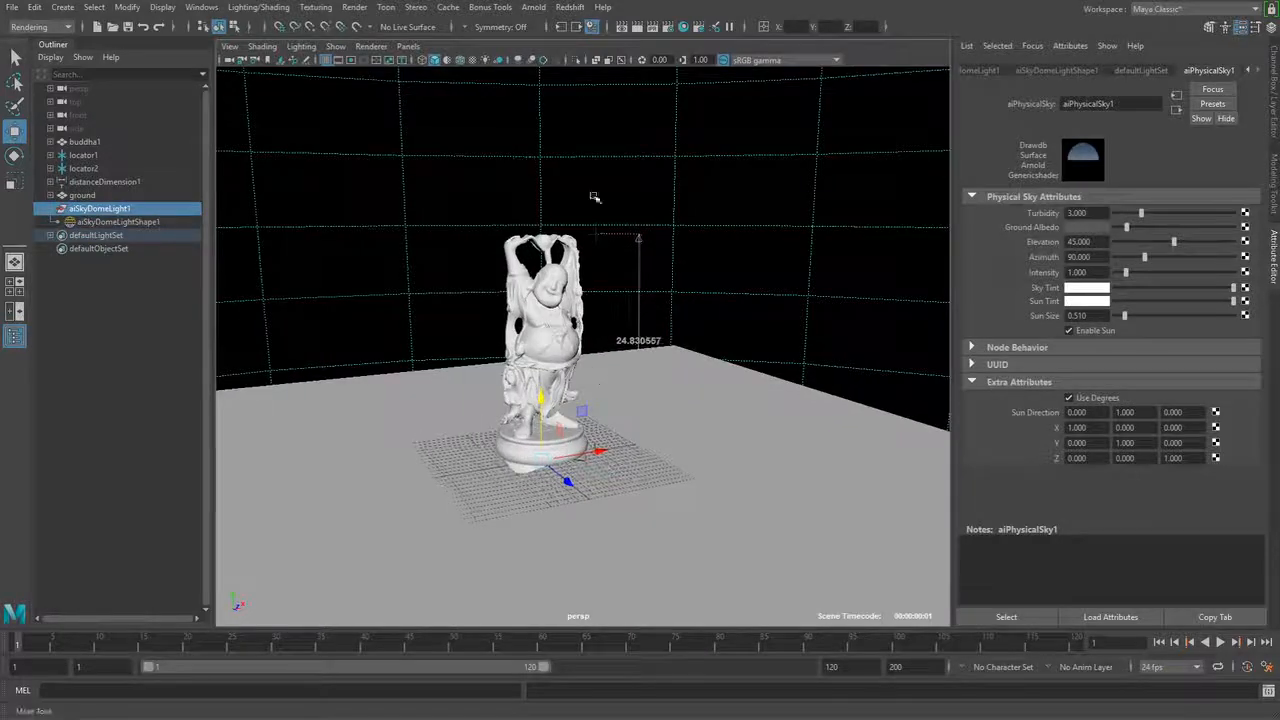
# - Create a new perspective camera for the viewport and rename it Render_Cam
pyautogui.click(409, 47)
pyautogui.moveTo(470, 60)
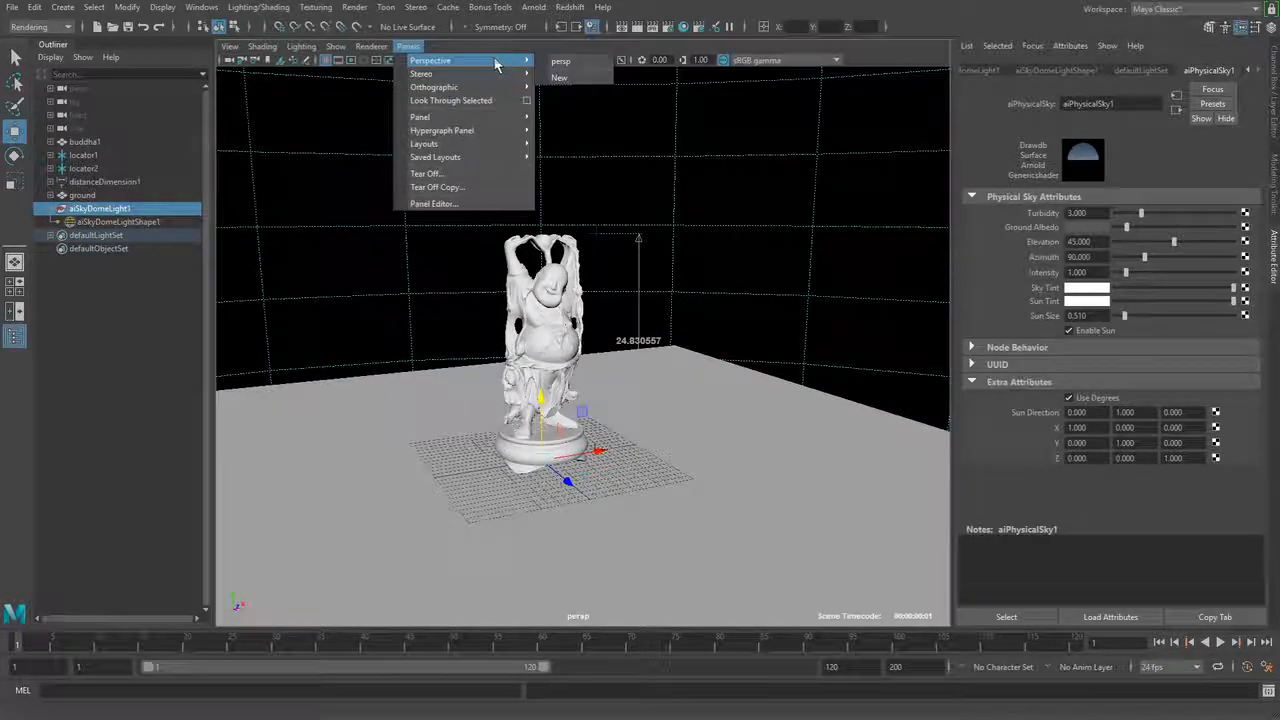
pyautogui.click(575, 62)
pyautogui.doubleClick(80, 235)
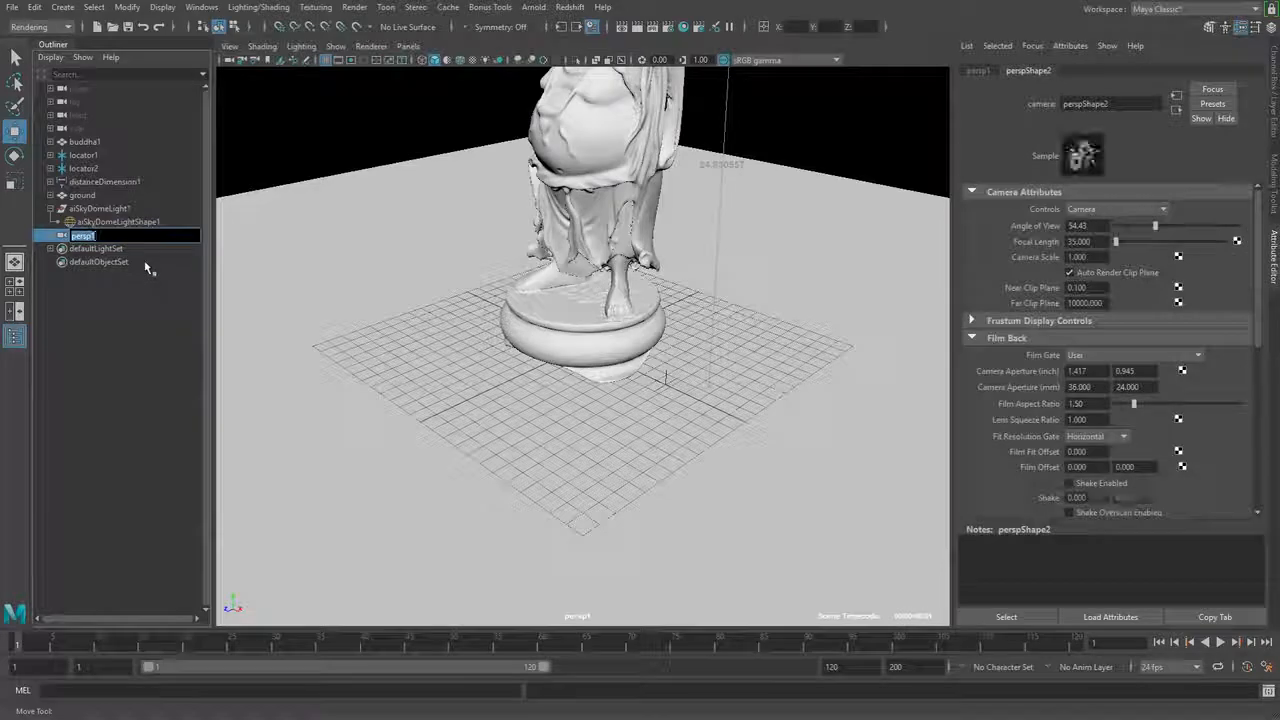
pyautogui.write('Render Cam')
pyautogui.press('Return')
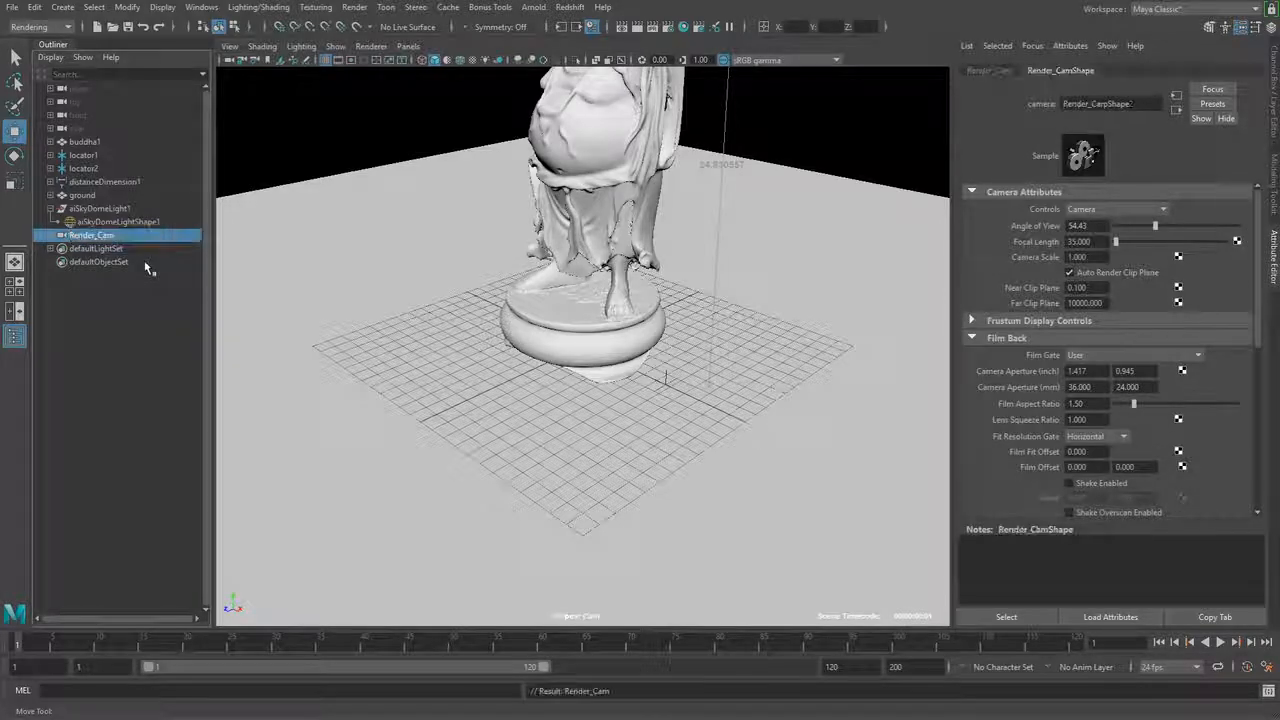
# - Turn on the resolution gate and frame Render_Cam so the statue stands left of centre on the ground plane
pyautogui.scroll(-5, 591, 338)
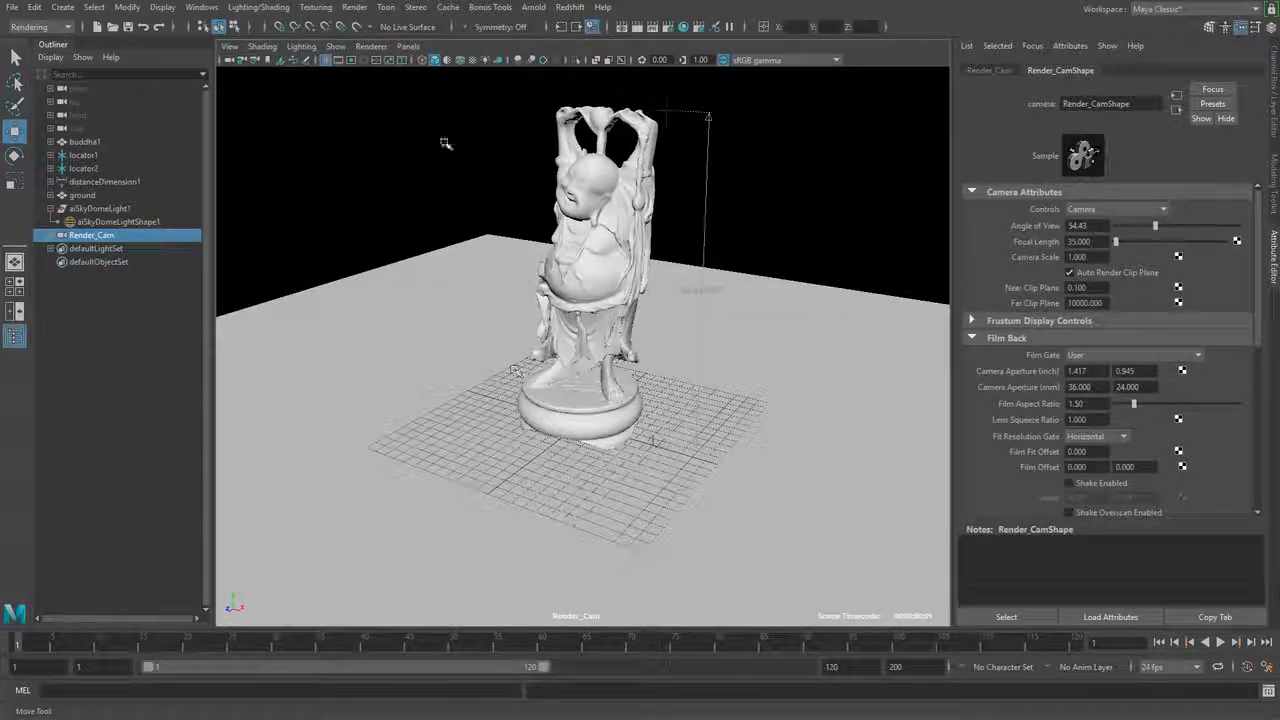
pyautogui.click(351, 60)
pyautogui.keyDown('alt'); pyautogui.moveTo(584, 354); pyautogui.dragTo(671, 329); pyautogui.keyUp('alt')
pyautogui.keyDown('alt'); pyautogui.moveTo(671, 329); pyautogui.dragTo(594, 383, button='middle'); pyautogui.keyUp('alt')
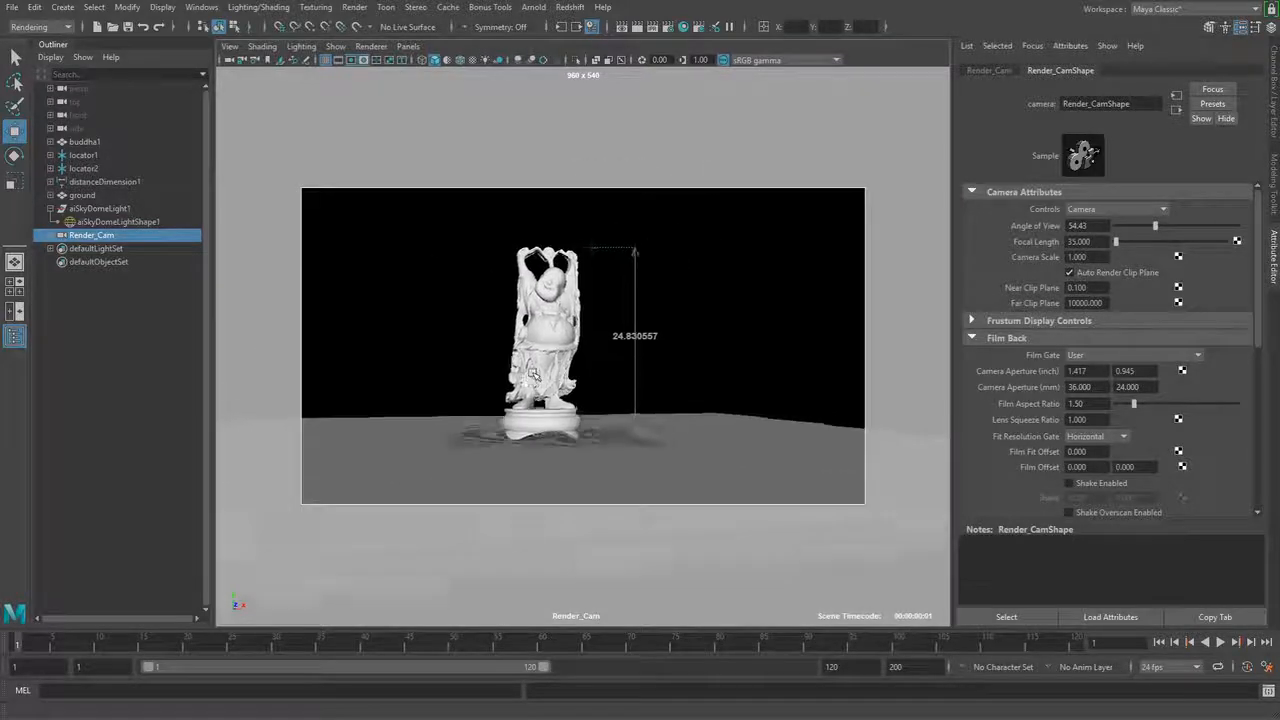
pyautogui.keyDown('alt'); pyautogui.moveTo(594, 360); pyautogui.dragTo(577, 383); pyautogui.keyUp('alt')
pyautogui.keyDown('alt'); pyautogui.moveTo(577, 383); pyautogui.dragTo(534, 391, button='middle'); pyautogui.keyUp('alt')
pyautogui.keyDown('alt'); pyautogui.moveTo(534, 391); pyautogui.dragTo(592, 409); pyautogui.keyUp('alt')
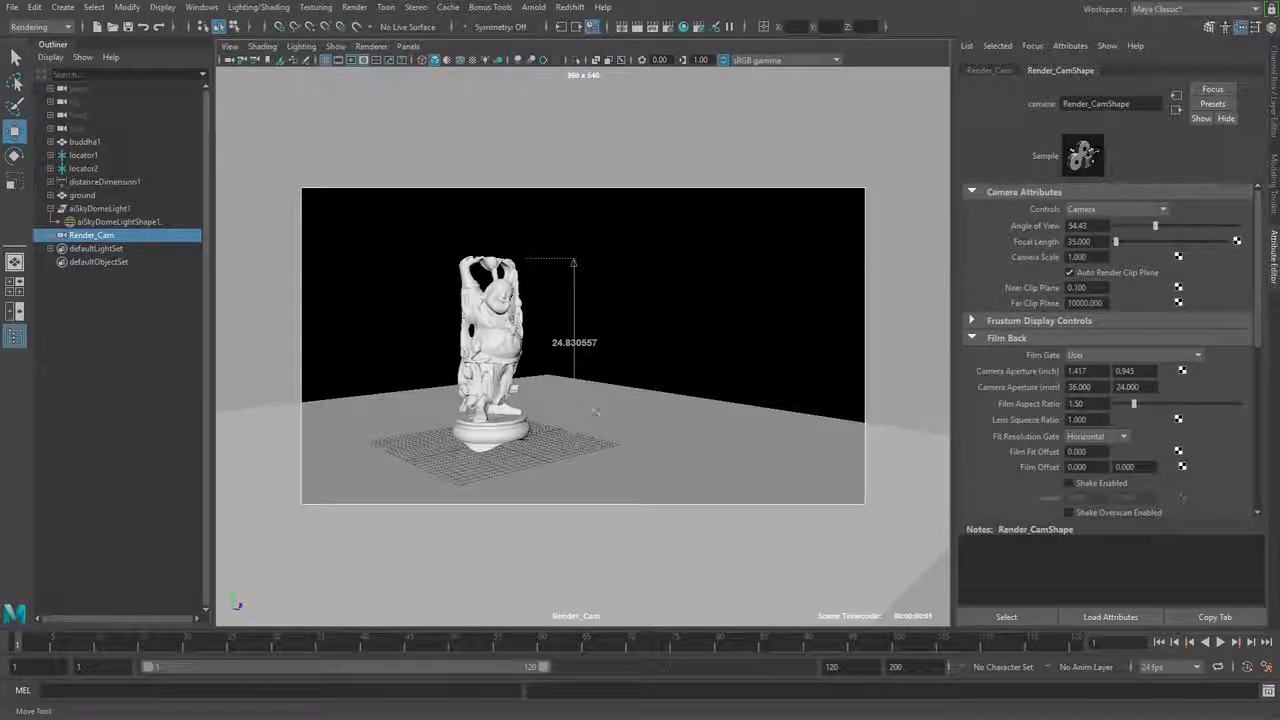
# - Open the Arnold RenderView, widen it, and start an interactive render through Render_CamShape
pyautogui.click(533, 7)
pyautogui.click(566, 45)
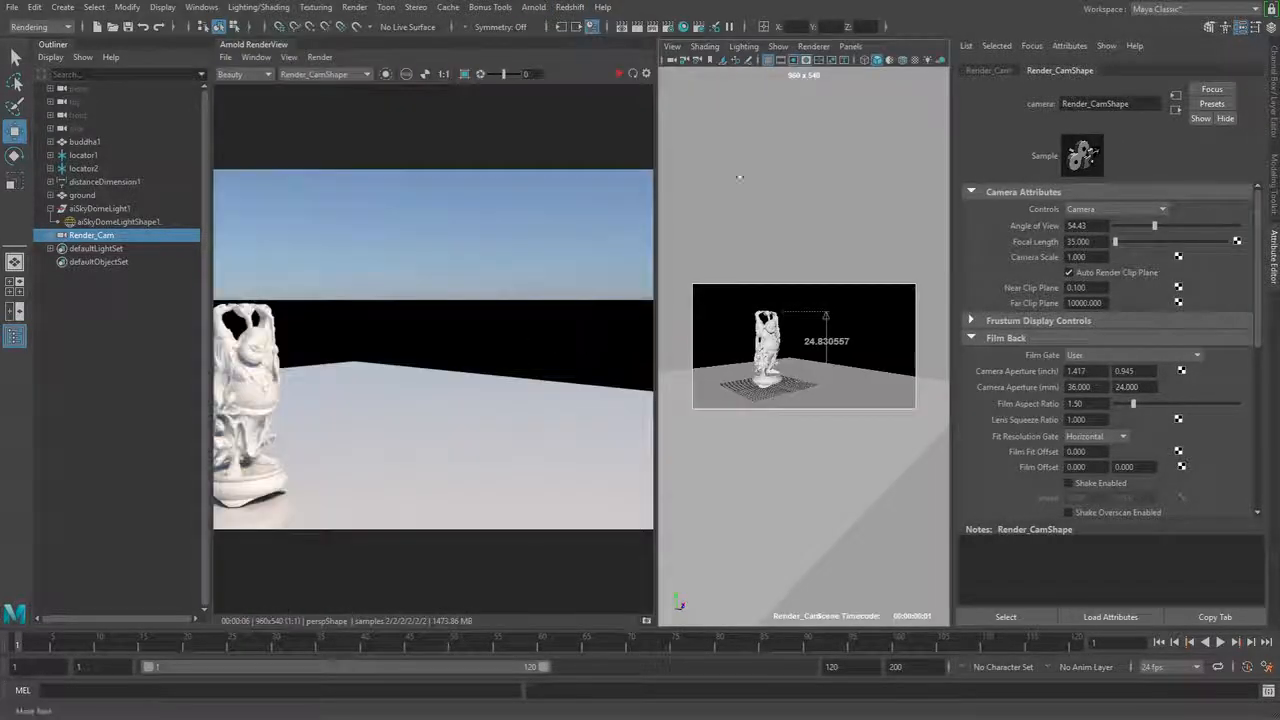
pyautogui.moveTo(655, 211); pyautogui.dragTo(716, 211)
pyautogui.click(681, 74)
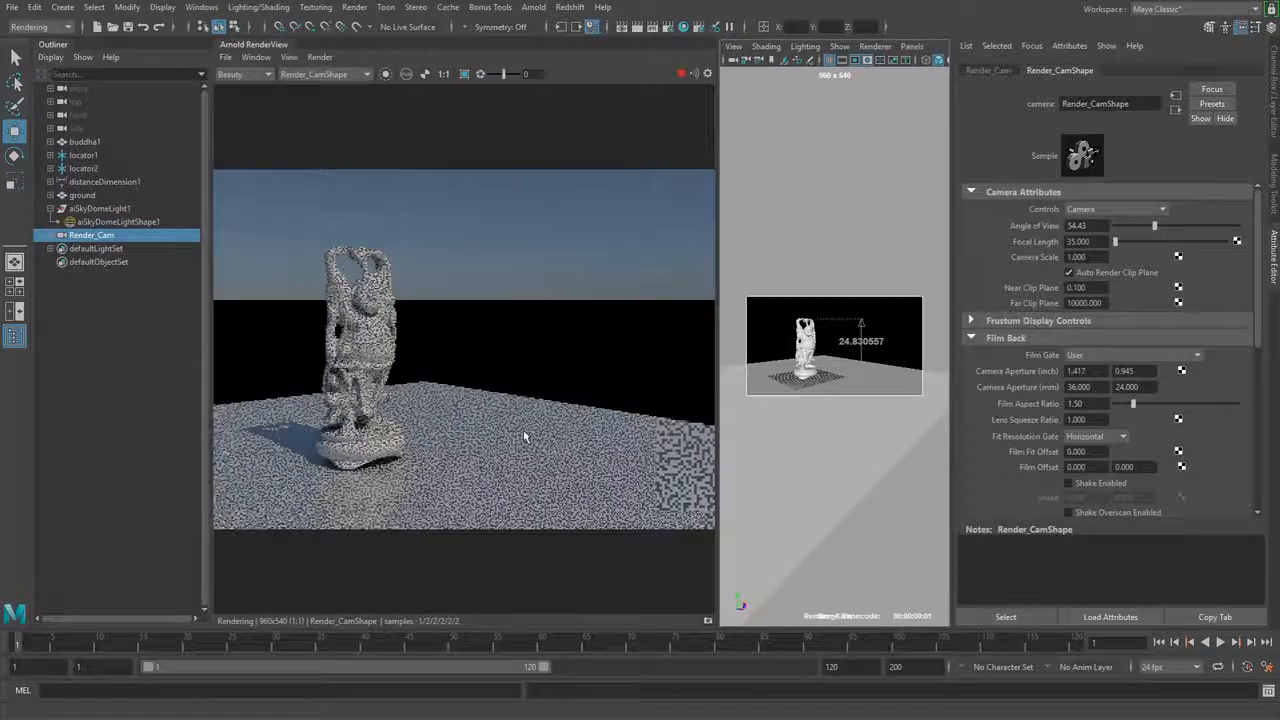
pyautogui.moveTo(207, 339); pyautogui.dragTo(202, 339)
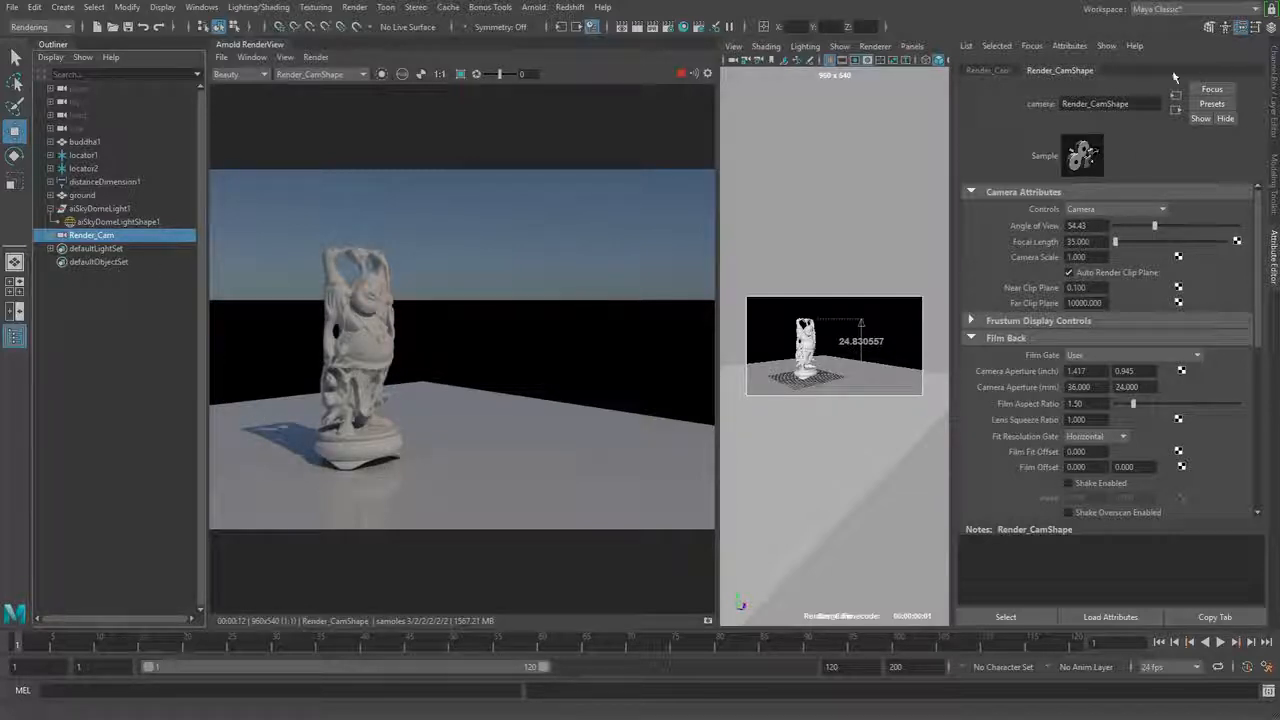
# - Set the Intensity of the physical sky connected to the sky dome light to 2
pyautogui.click(118, 221)
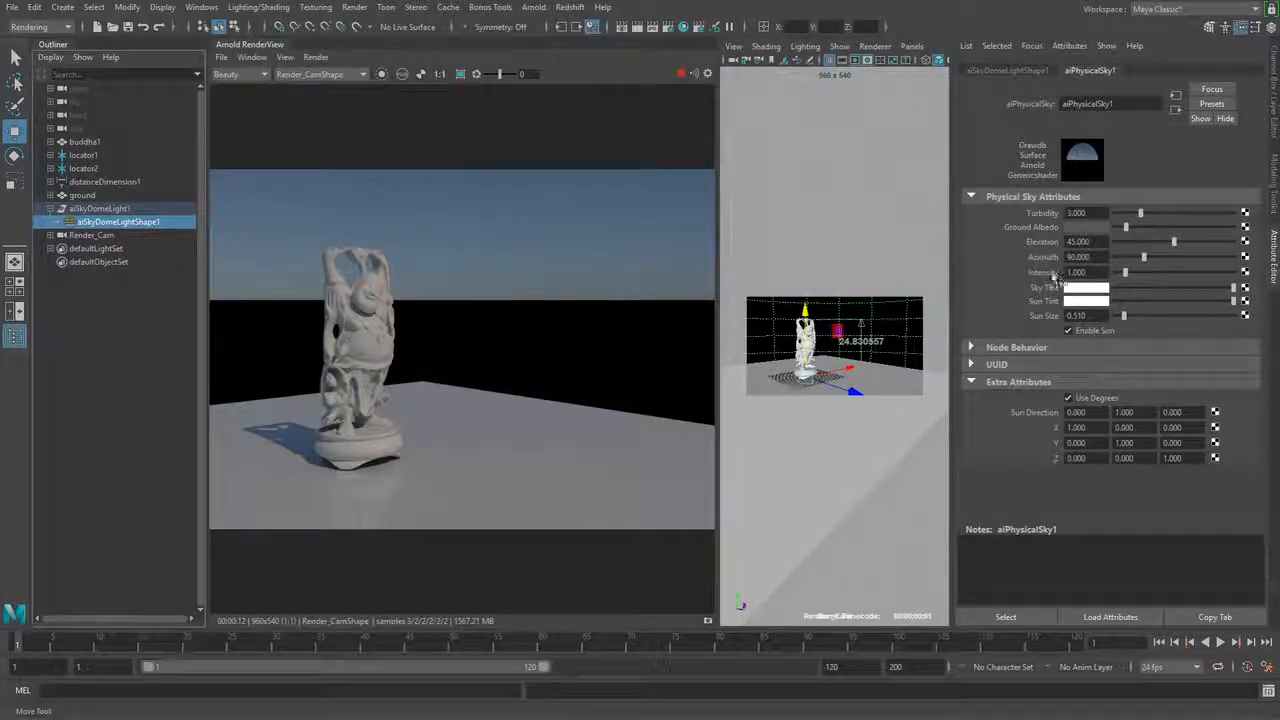
pyautogui.doubleClick(1086, 274)
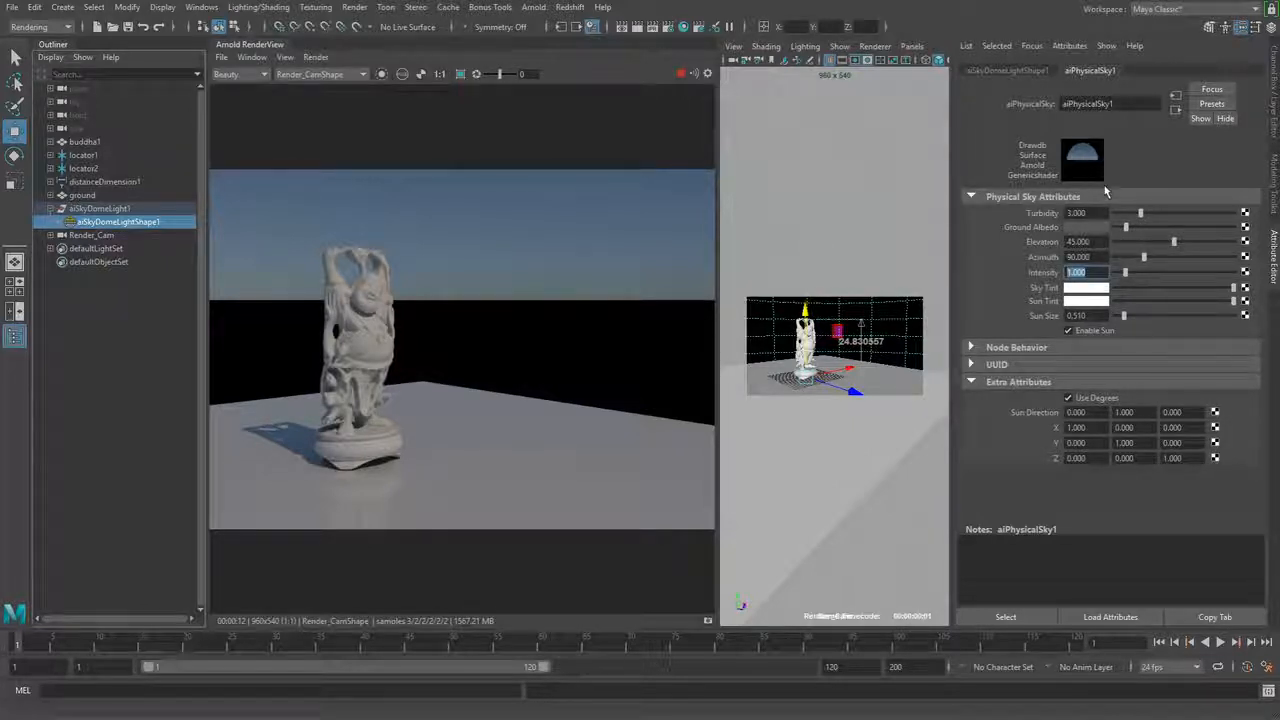
pyautogui.write('2')
pyautogui.press('Return')
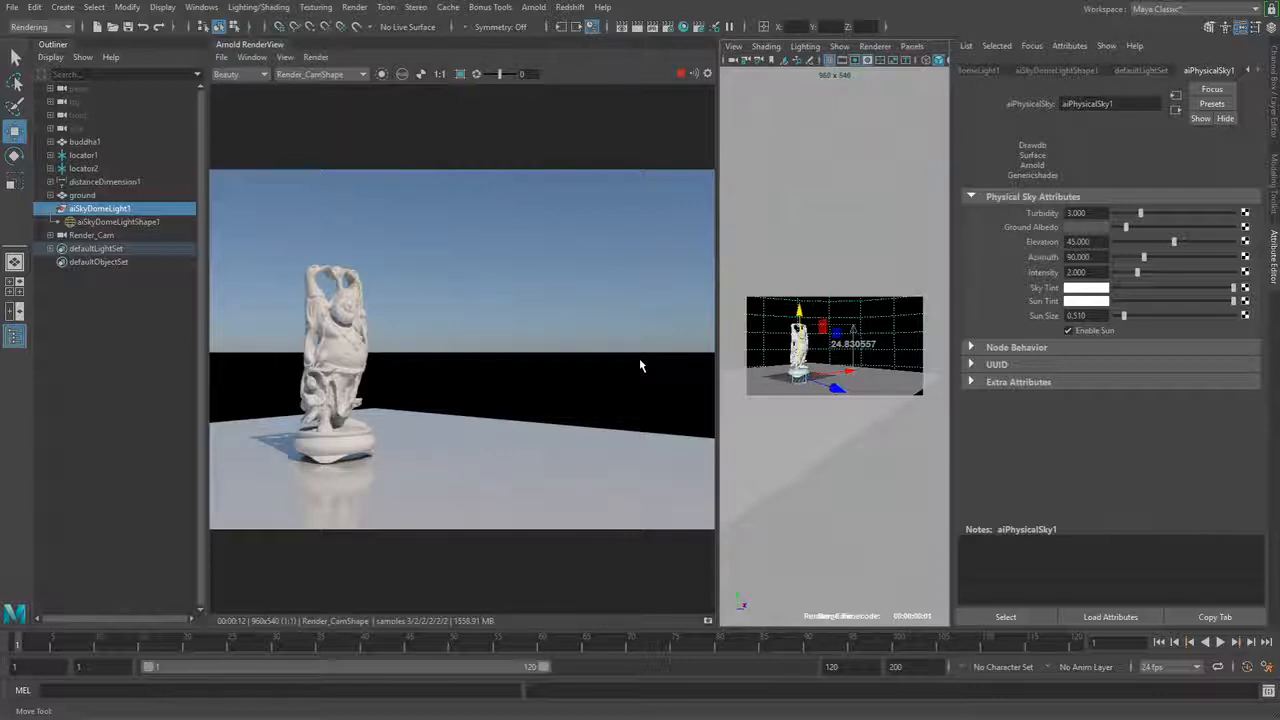
# - Bring up aiSkyDomeLight1's transform attributes and move the dome vertically to a Translate Y of about -0.881
pyautogui.click(130, 308)
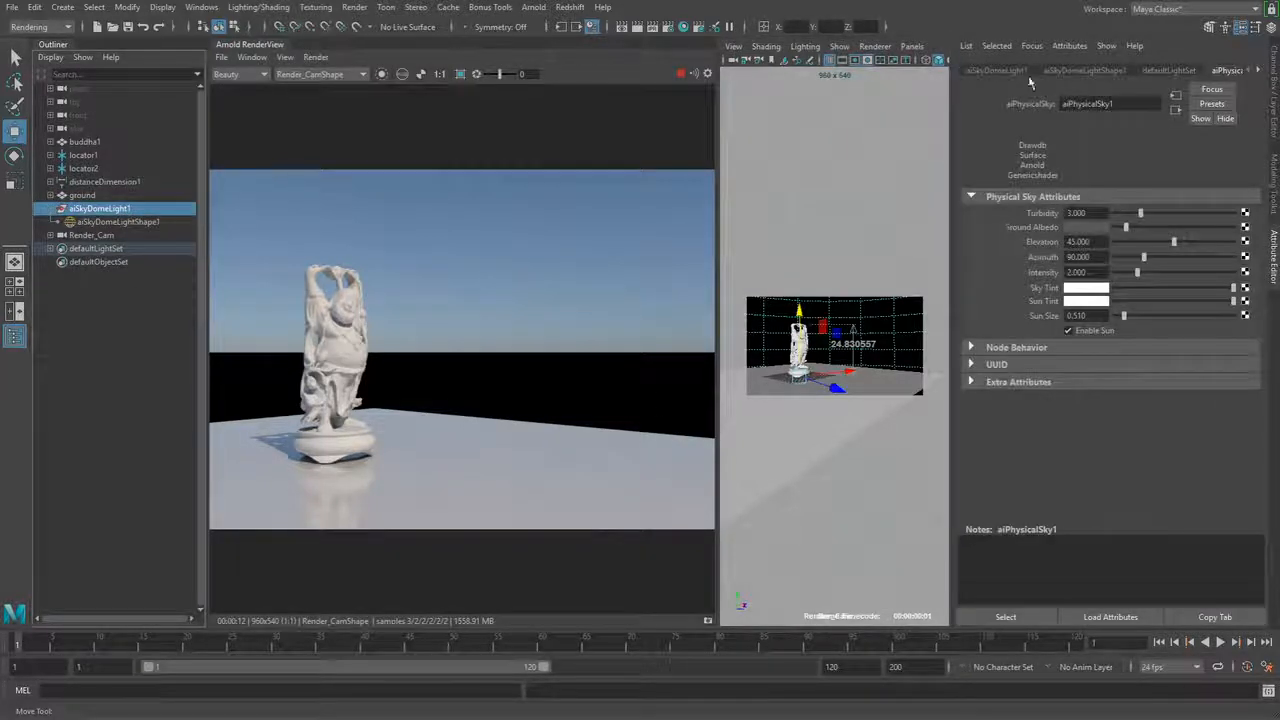
pyautogui.click(997, 70)
pyautogui.moveTo(1140, 163); pyautogui.dragTo(1032, 170)
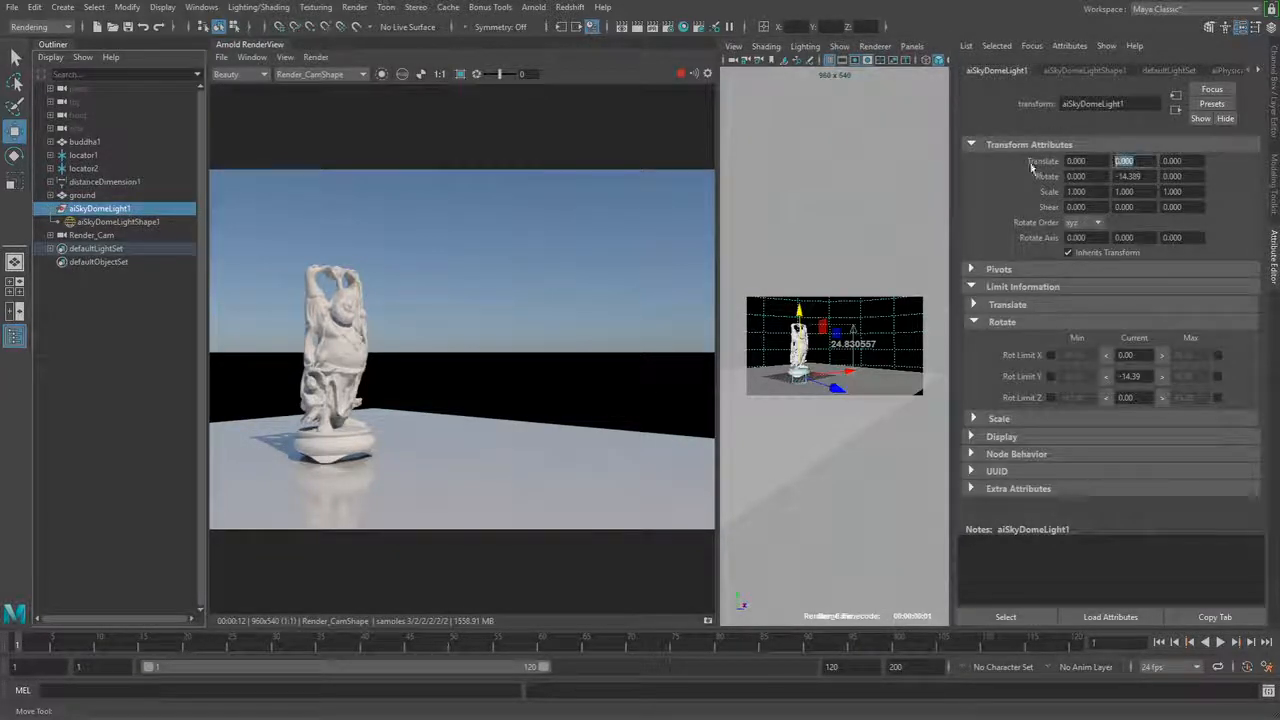
pyautogui.moveTo(799, 313); pyautogui.dragTo(799, 233)
pyautogui.moveTo(791, 391); pyautogui.dragTo(789, 318)
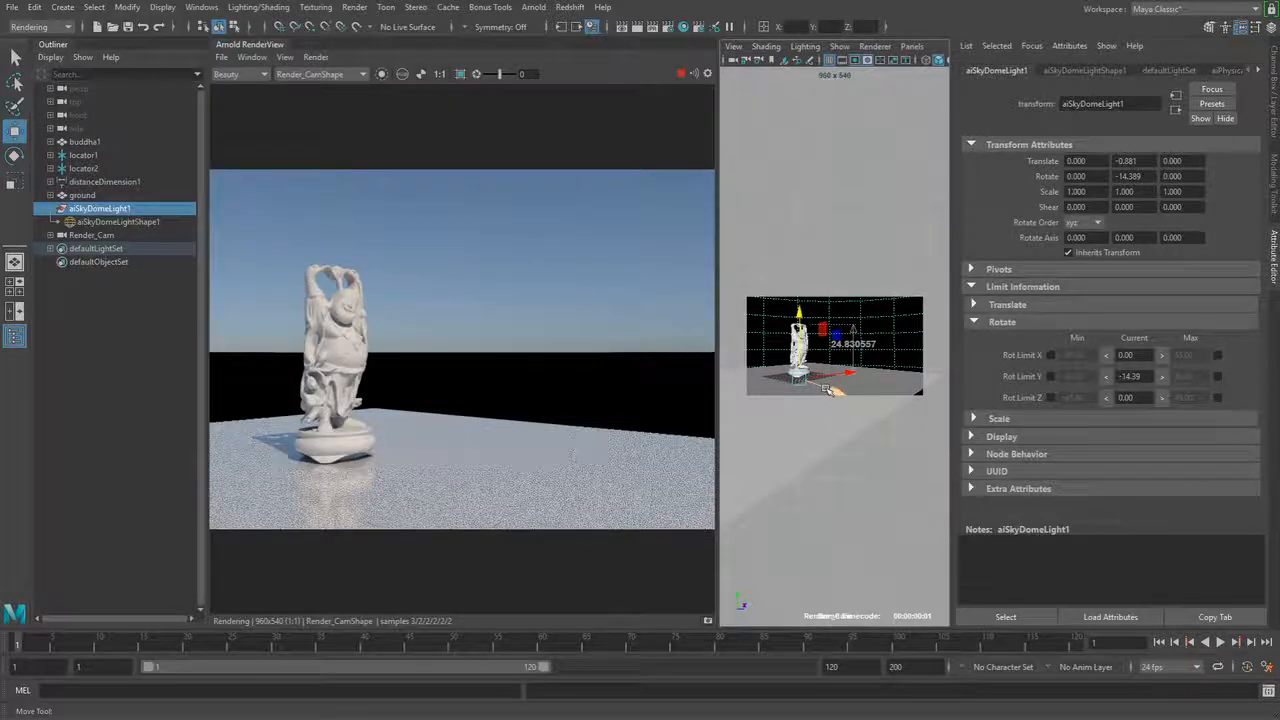
# - Tilt aiSkyDomeLight1 about -11.8 degrees around X, and set its X rotation back to 0
pyautogui.press('e')
pyautogui.moveTo(836, 388); pyautogui.dragTo(828, 349)
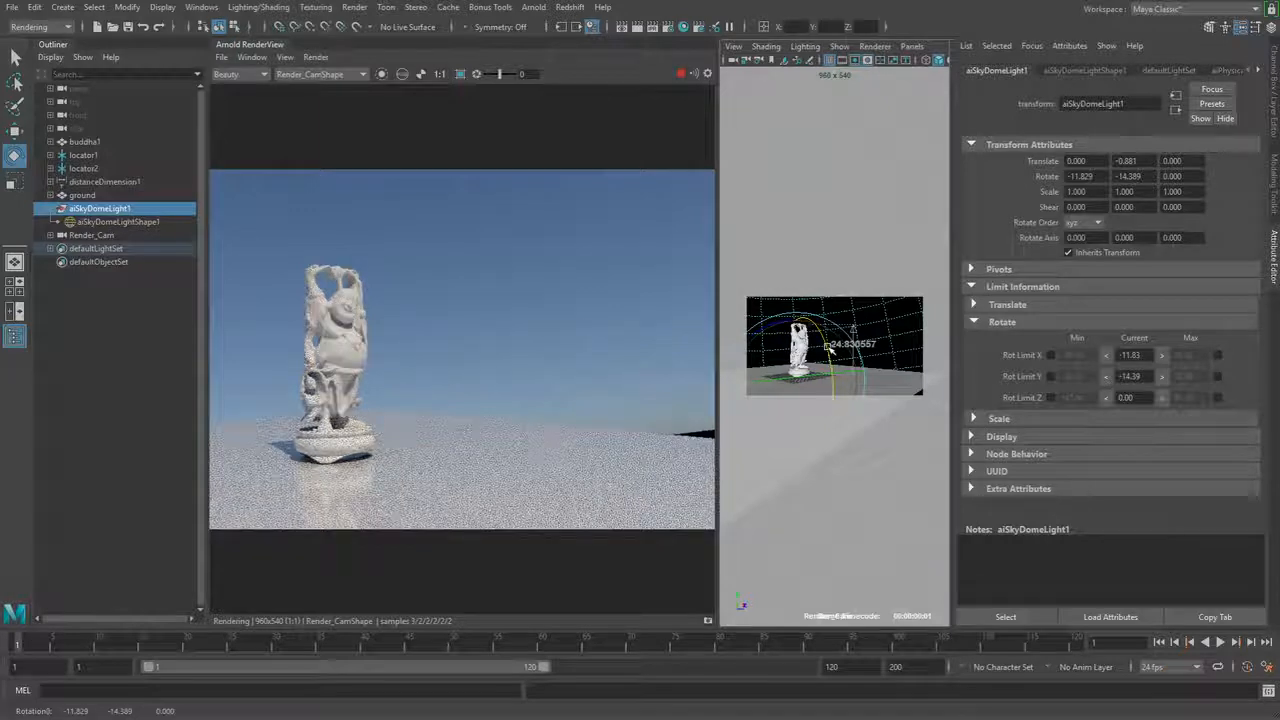
pyautogui.doubleClick(1080, 176)
pyautogui.write('0')
pyautogui.press('Return')
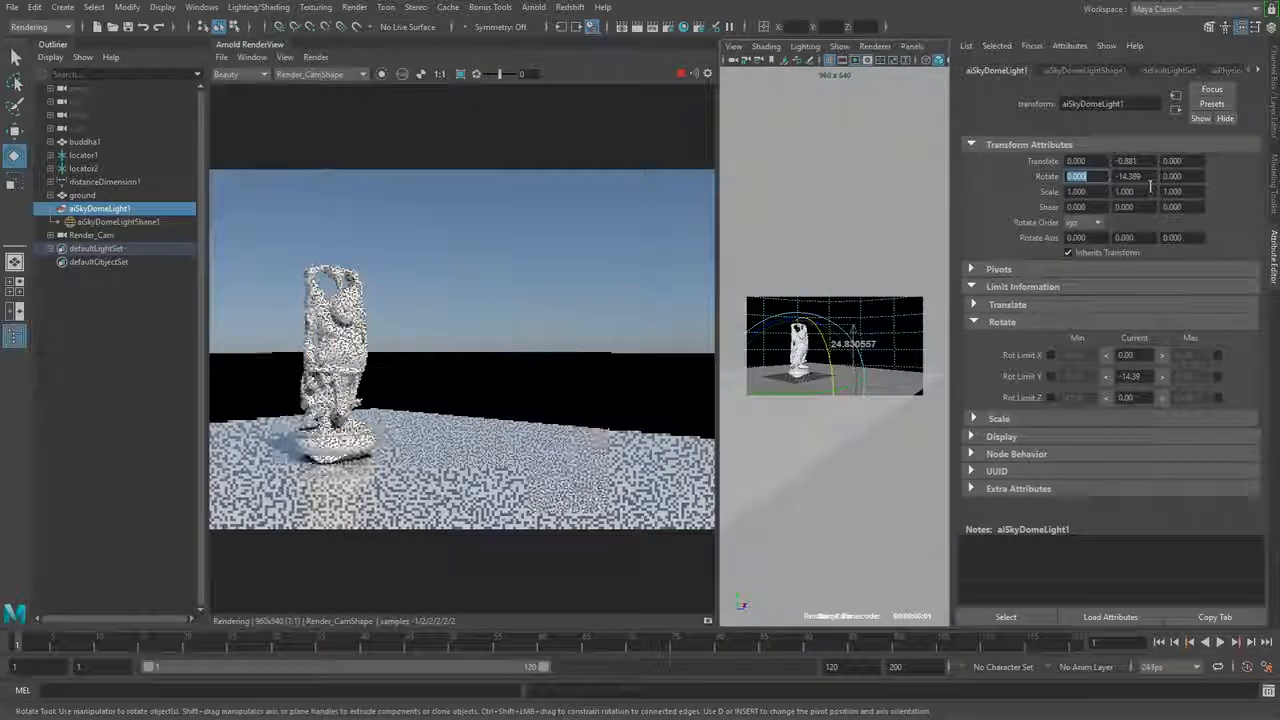
# - Set the Y rotation of aiSkyDomeLight1 to 0
pyautogui.press('Tab')
pyautogui.write('0')
pyautogui.press('Return')
pyautogui.press('Tab')
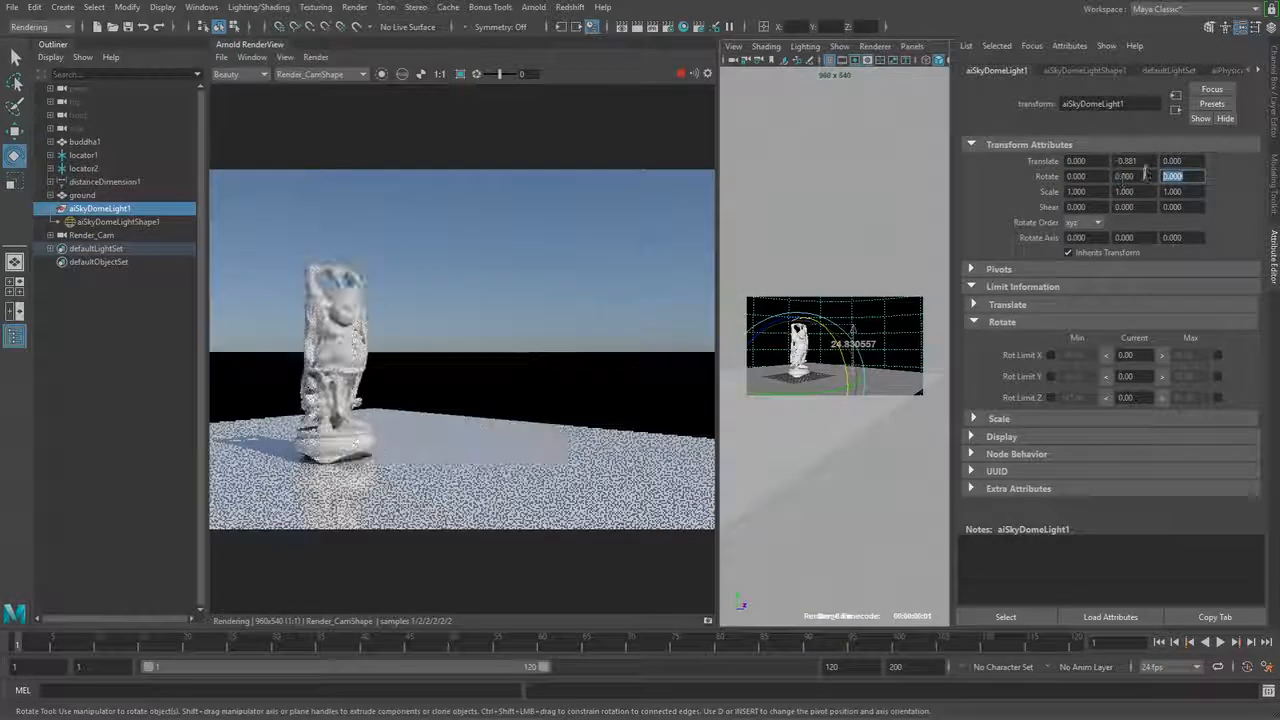
# - Set the Translate Y of aiSkyDomeLight1 to 0 and bring up the attributes of its connected physical sky
pyautogui.doubleClick(1130, 161)
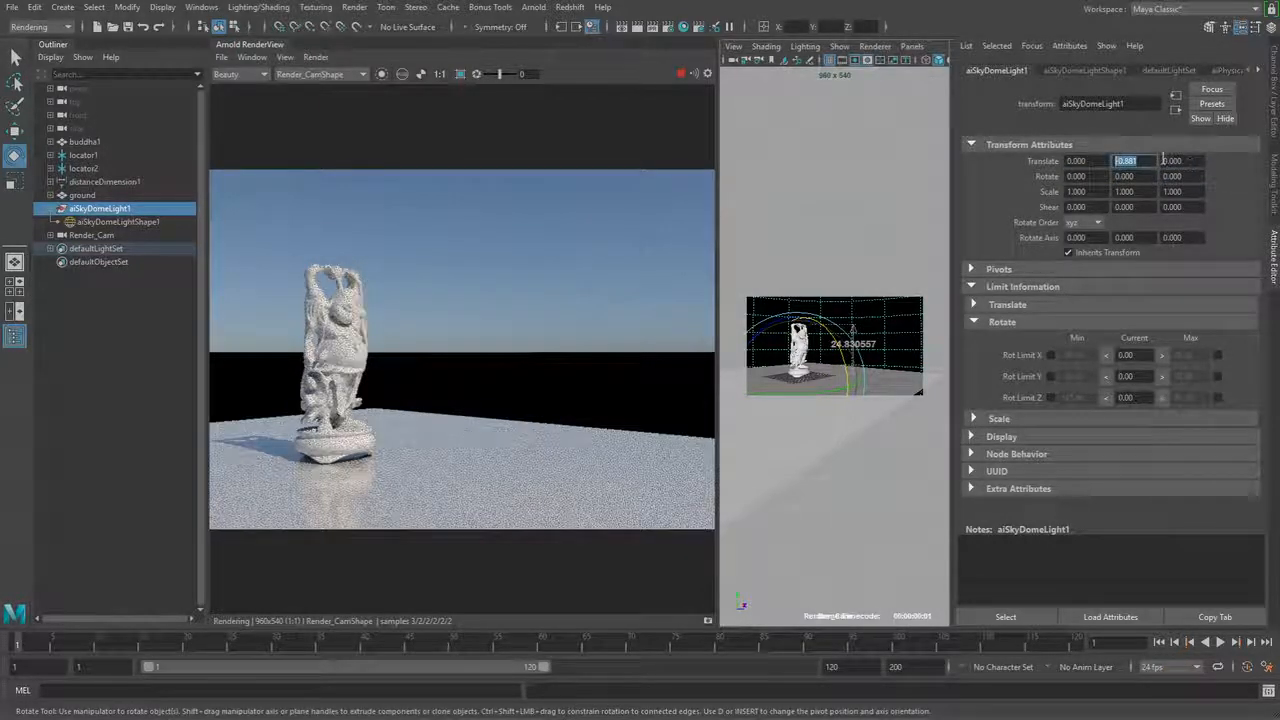
pyautogui.write('0')
pyautogui.press('Return')
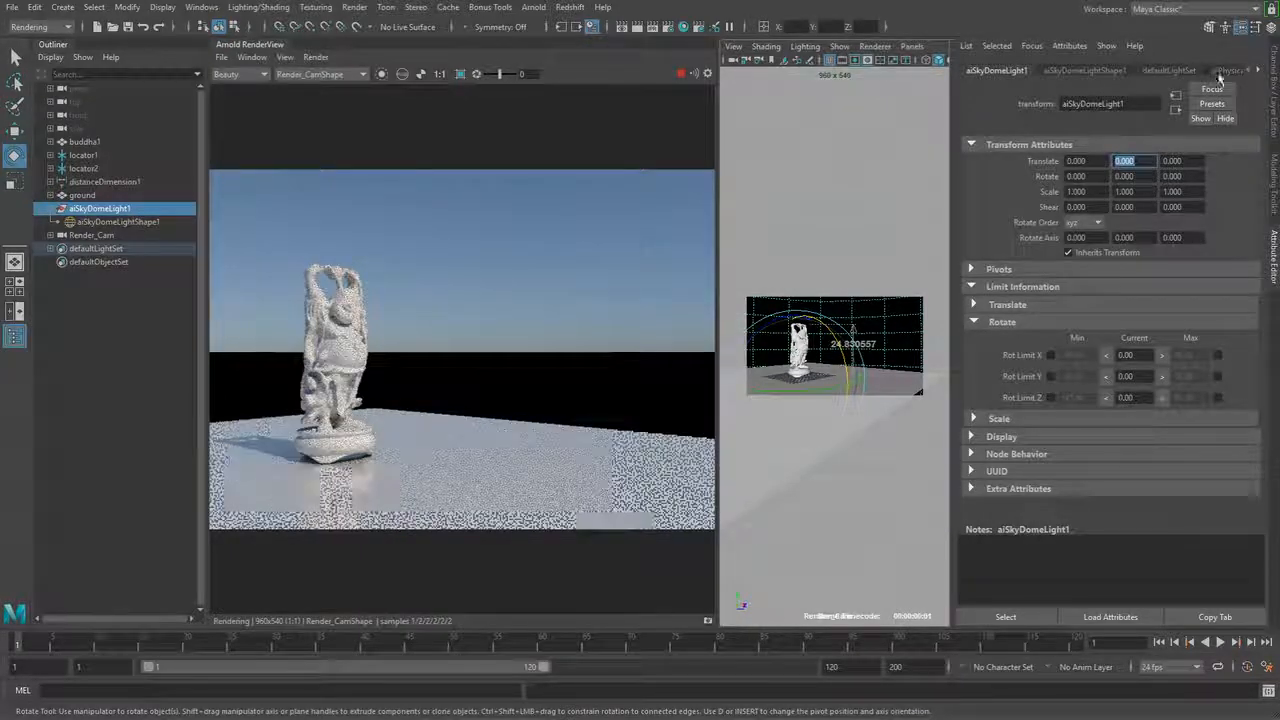
pyautogui.click(1225, 70)
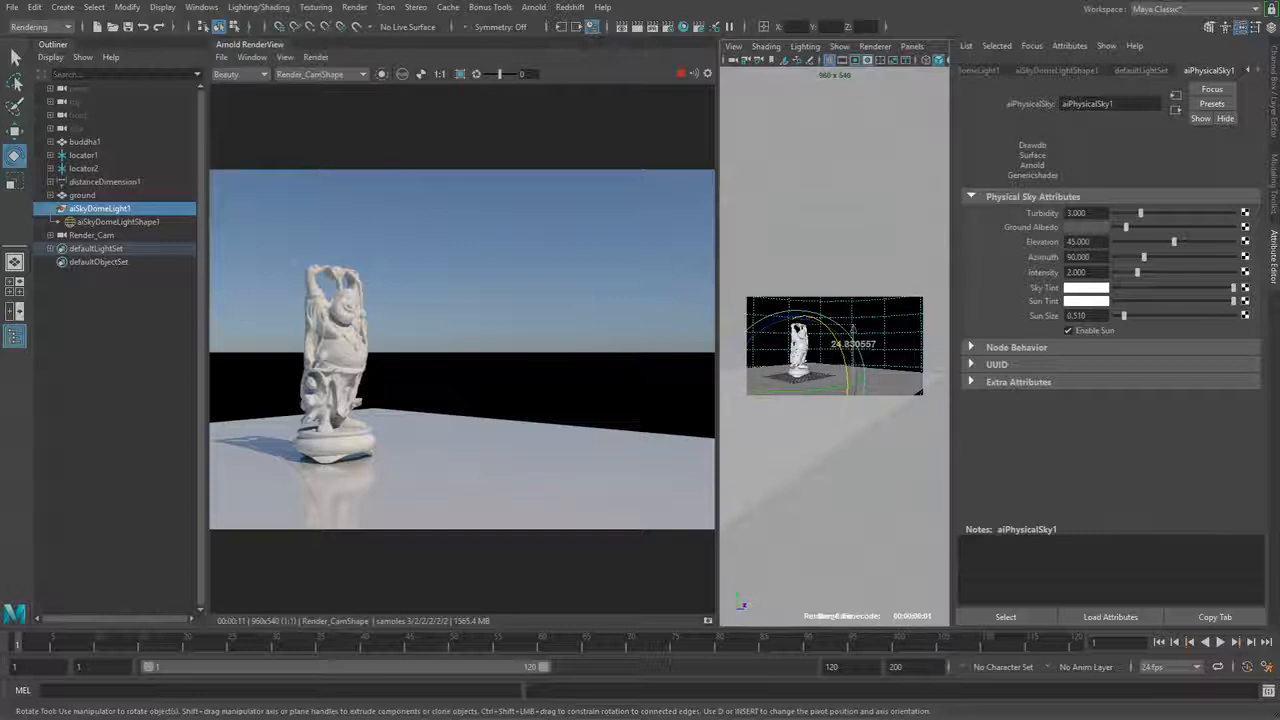
# - Turn the render camera slightly, select the ground and bring up its polyPlane1 creation settings
pyautogui.keyDown('alt'); pyautogui.moveTo(892, 472); pyautogui.dragTo(881, 480); pyautogui.keyUp('alt')
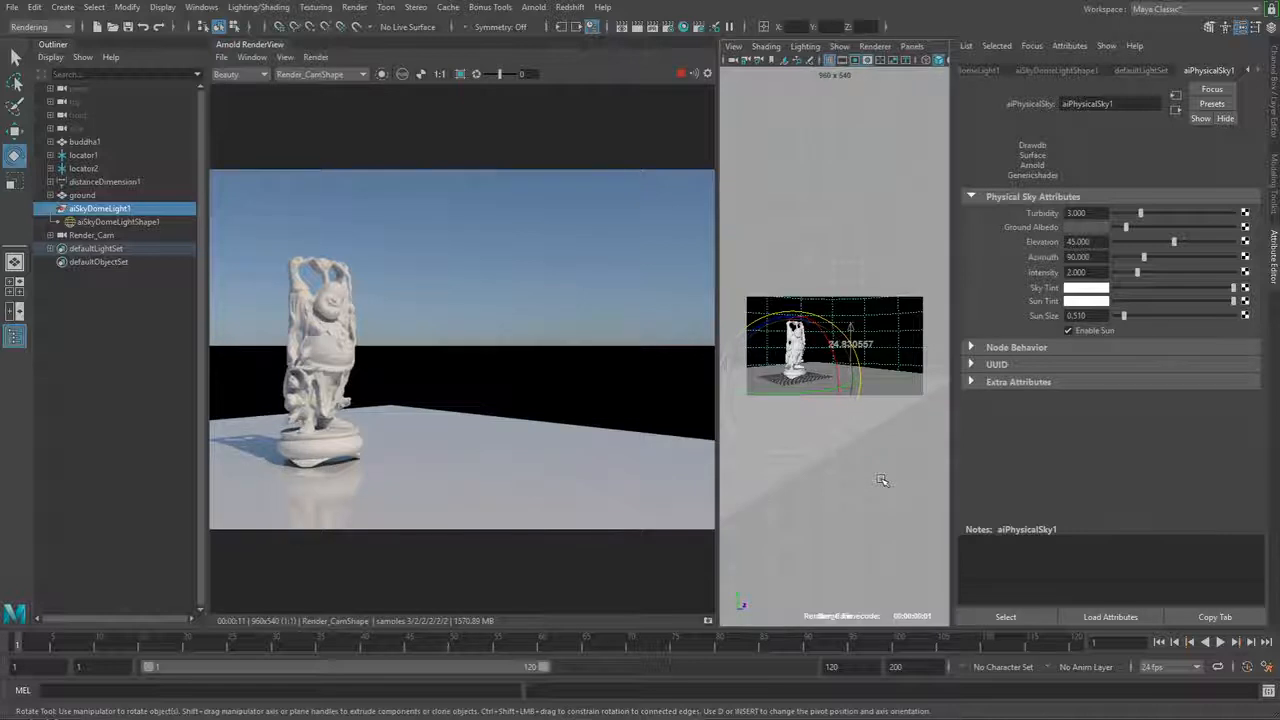
pyautogui.click(85, 197)
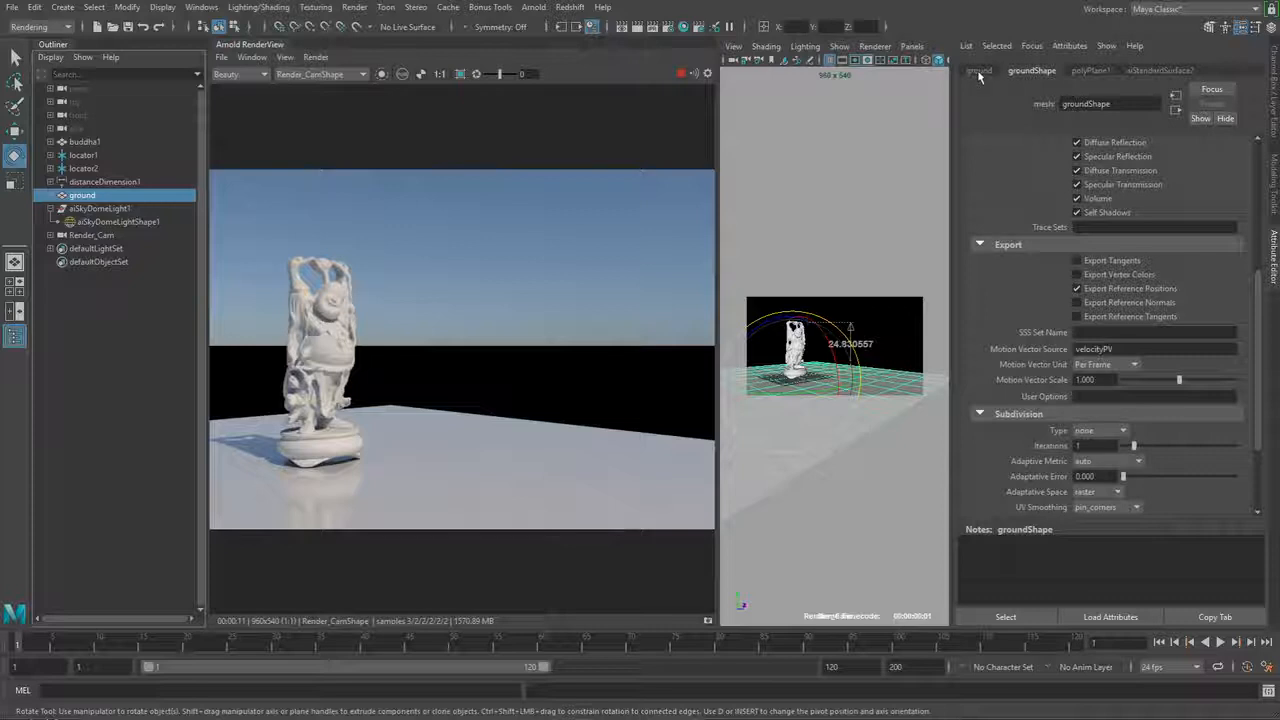
pyautogui.click(1089, 72)
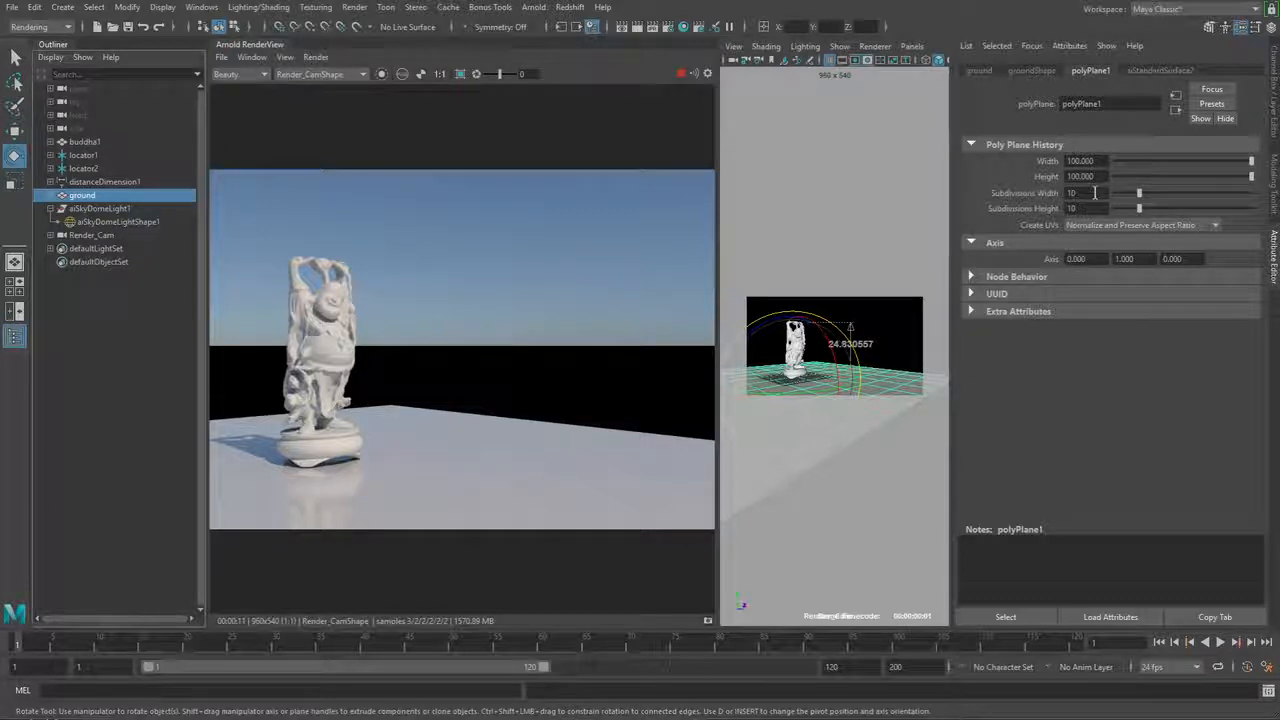
# - Set both the Subdivisions Width and Subdivisions Height of the ground plane to 5
pyautogui.doubleClick(1095, 192)
pyautogui.write('5')
pyautogui.press('Return')
pyautogui.press('Tab')
pyautogui.write('5')
pyautogui.press('Return')
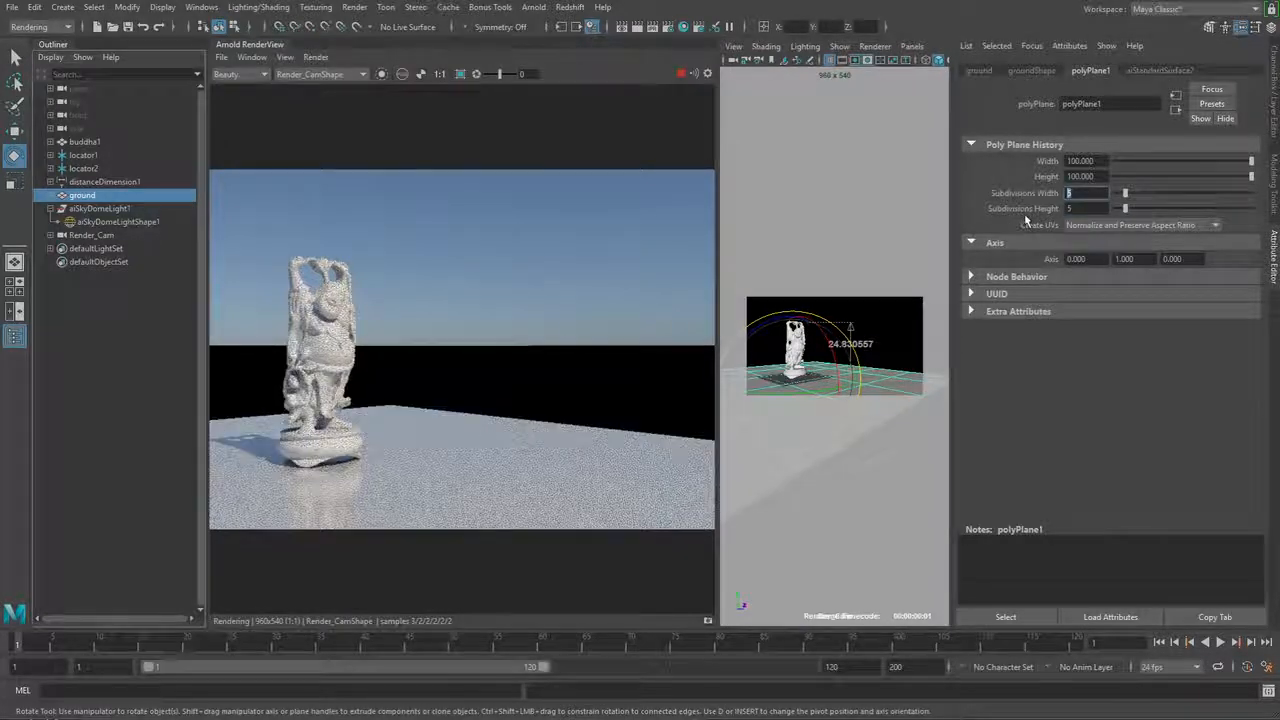
# - Set both the Subdivisions Width and Subdivisions Height of the ground plane to 100
pyautogui.doubleClick(1103, 192)
pyautogui.write('100')
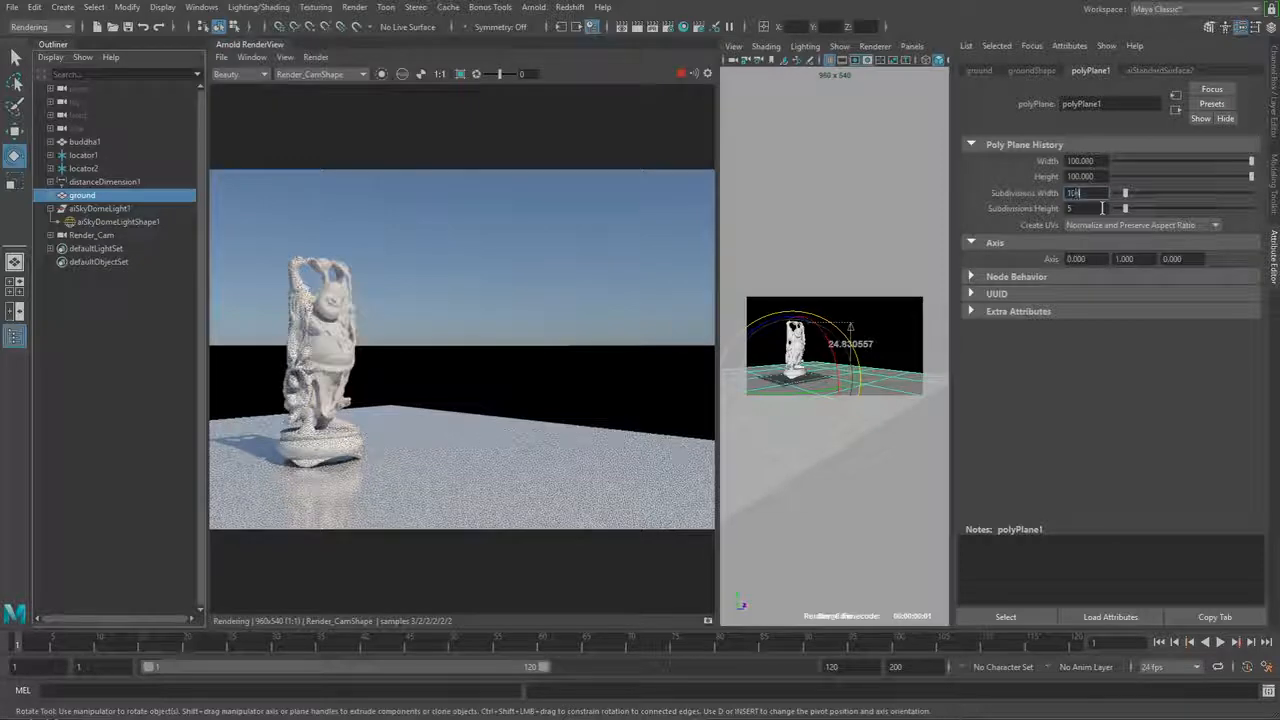
pyautogui.press('Return')
pyautogui.doubleClick(1094, 208)
pyautogui.write('100')
pyautogui.press('Return')
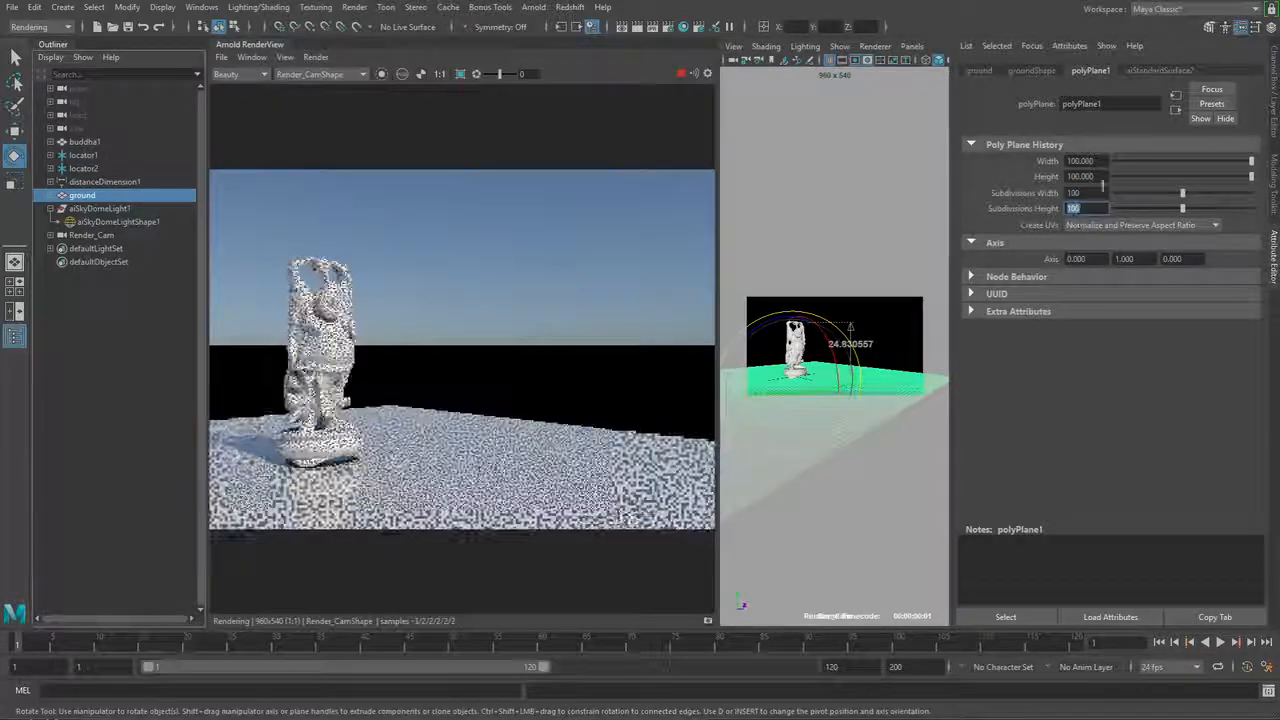
# - Enlarge the ground plane to a Width and Height of 1000000 each
pyautogui.doubleClick(1090, 161)
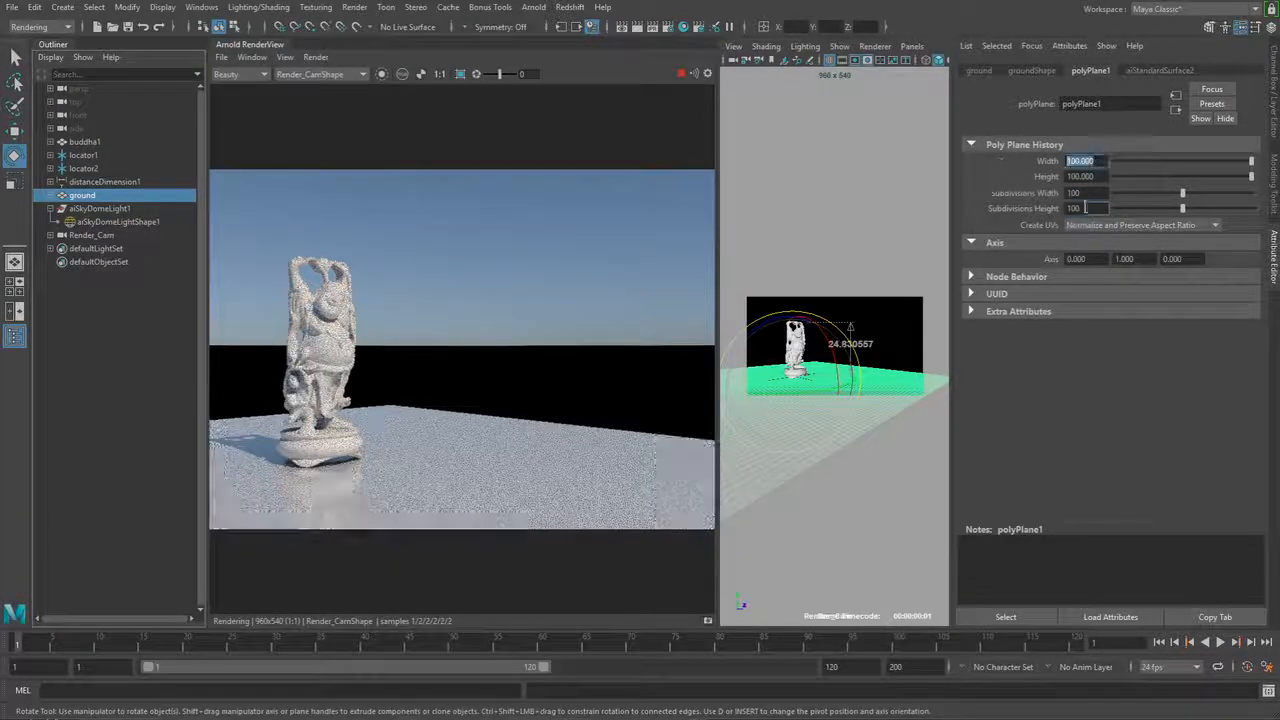
pyautogui.write('1')
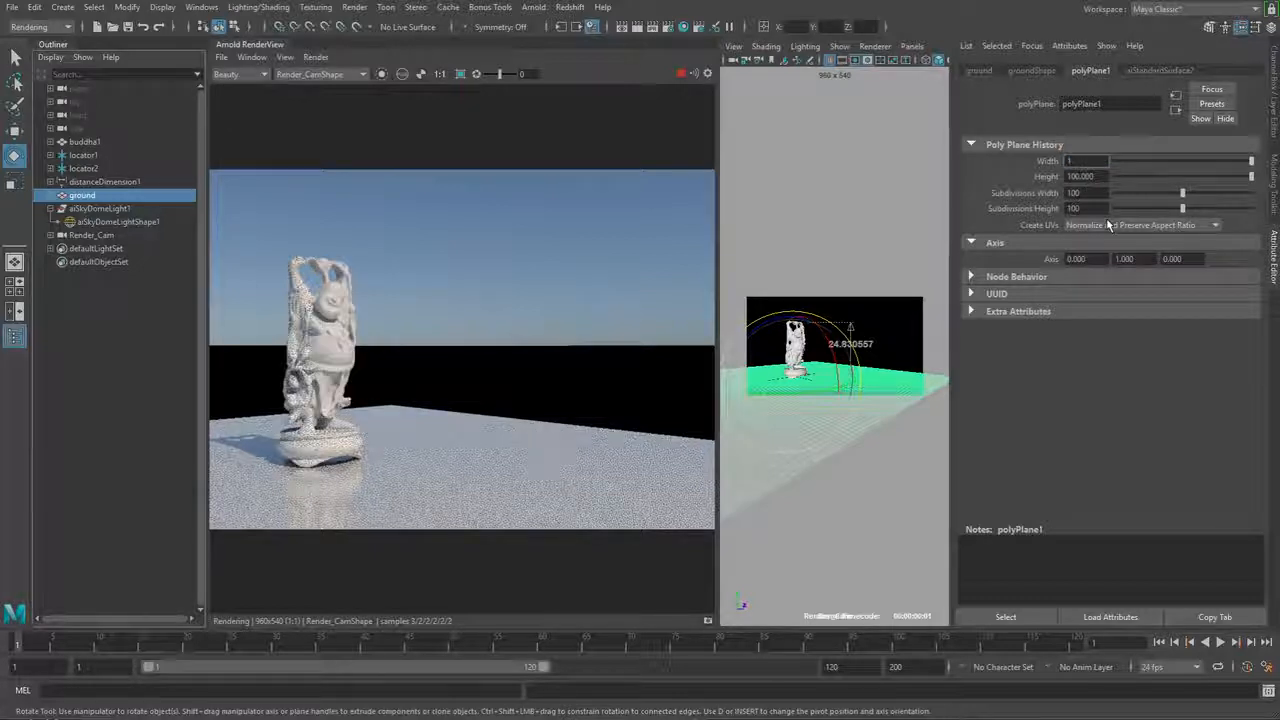
pyautogui.write('000000')
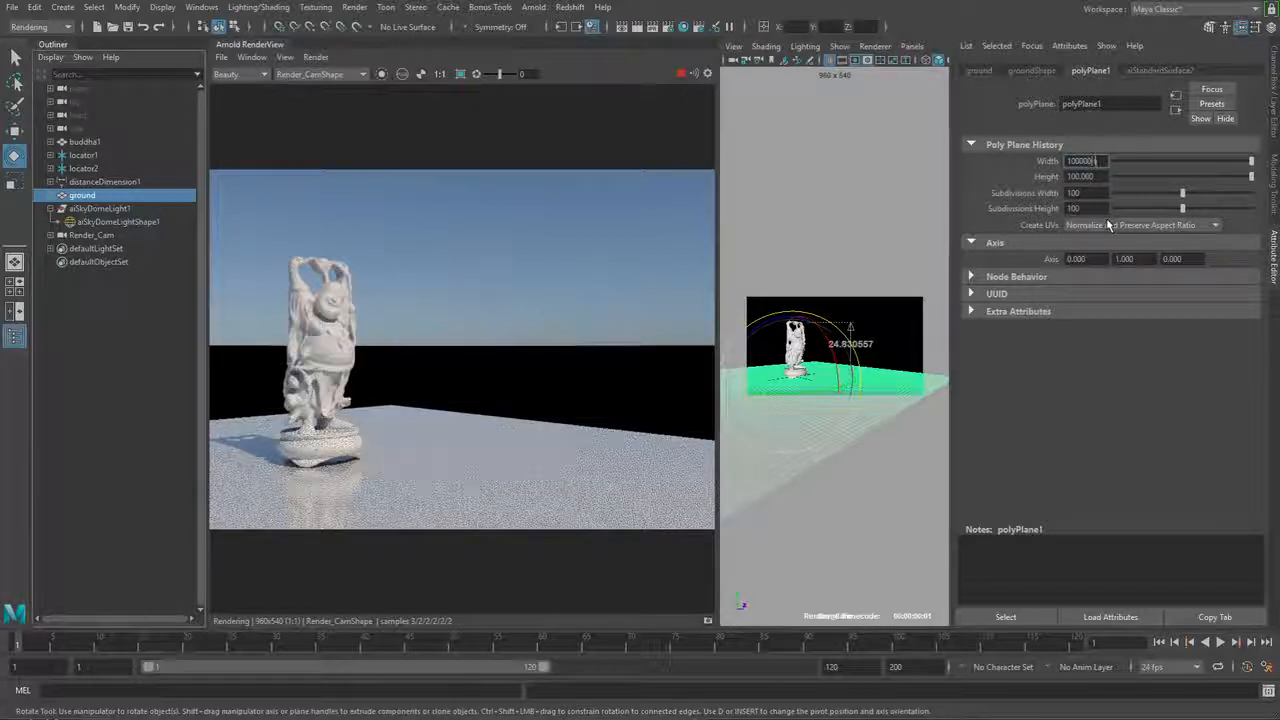
pyautogui.press('Return')
pyautogui.press('Tab')
pyautogui.write('100')
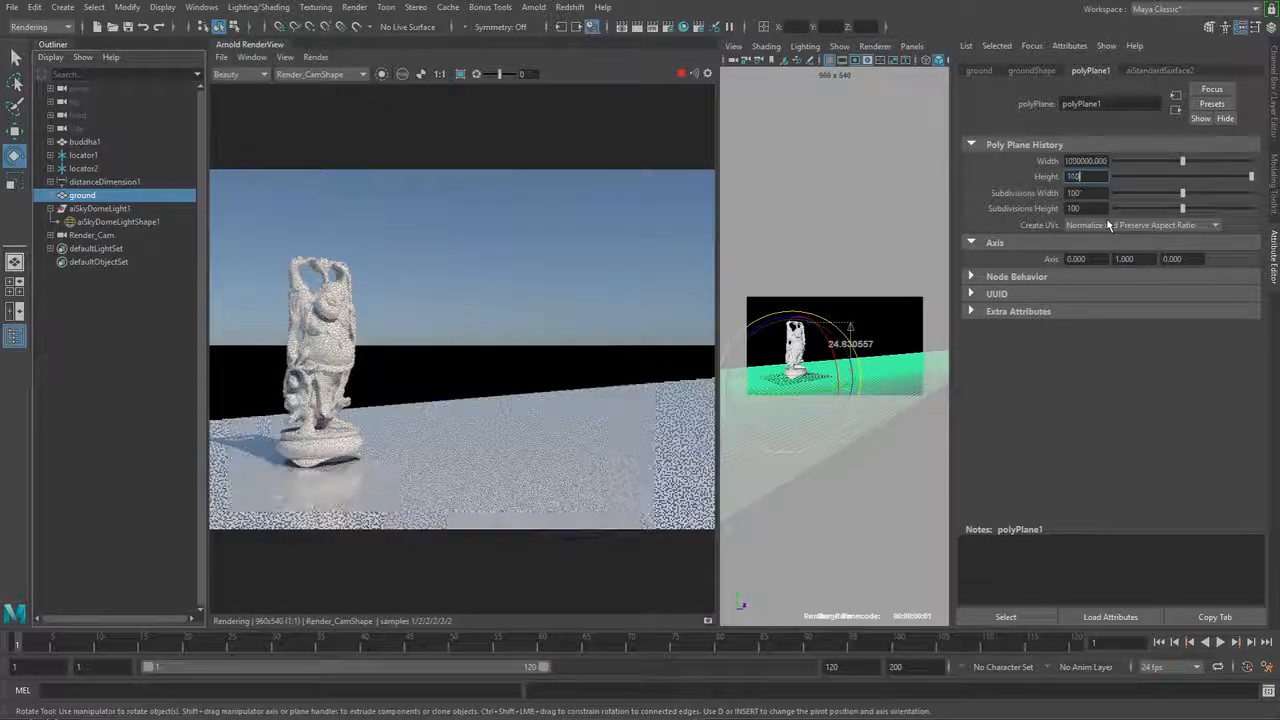
pyautogui.write('0000')
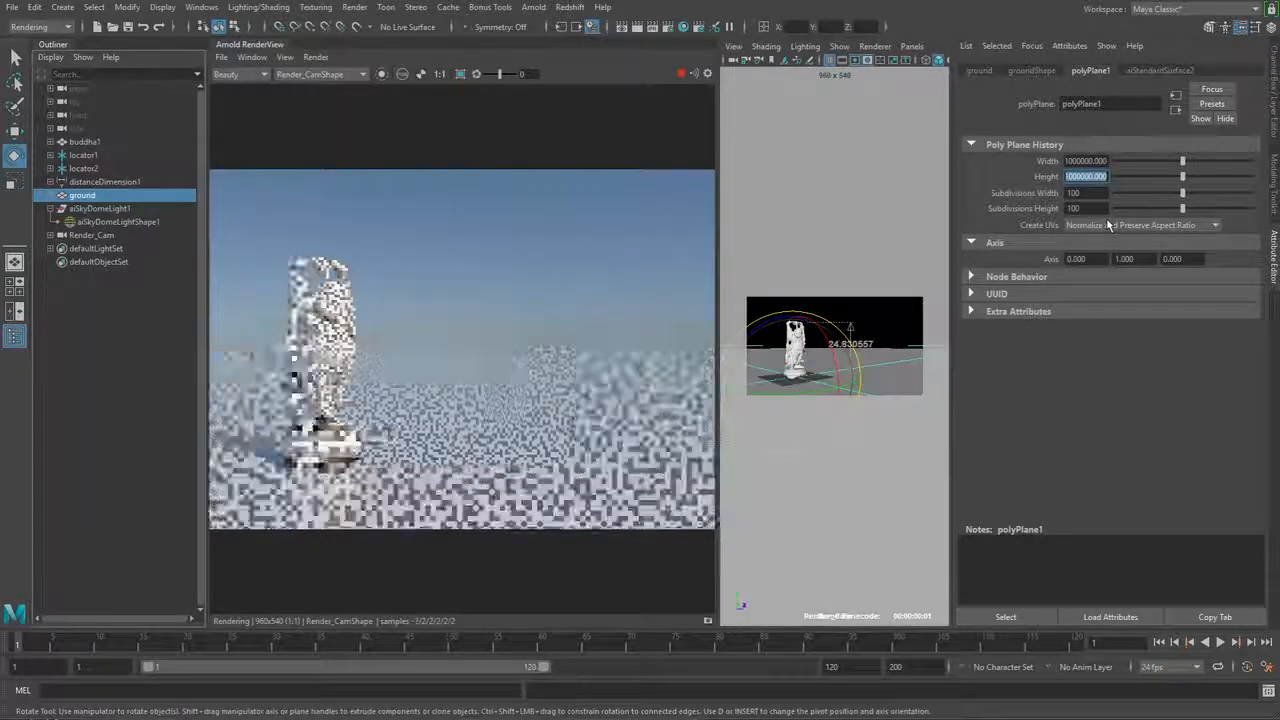
pyautogui.press('Return')
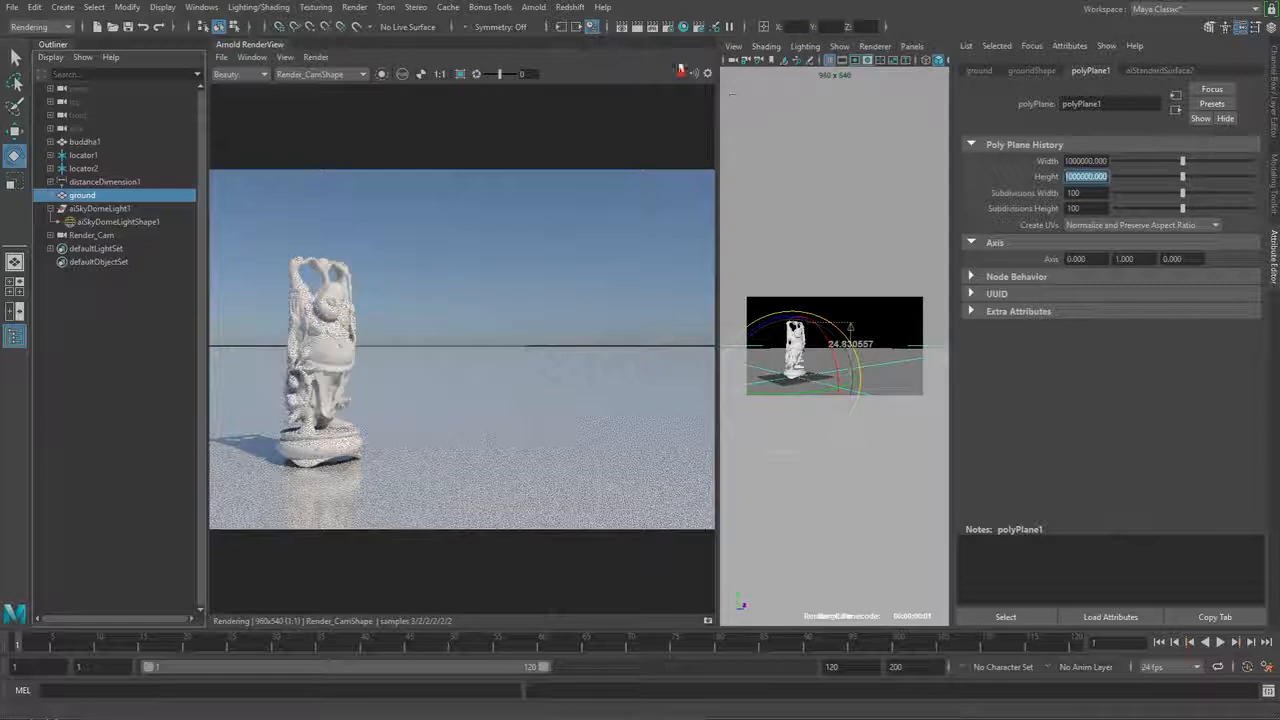
# - Lower the Camera (AA) samples to 2 in the Arnold render settings
pyautogui.click(668, 27)
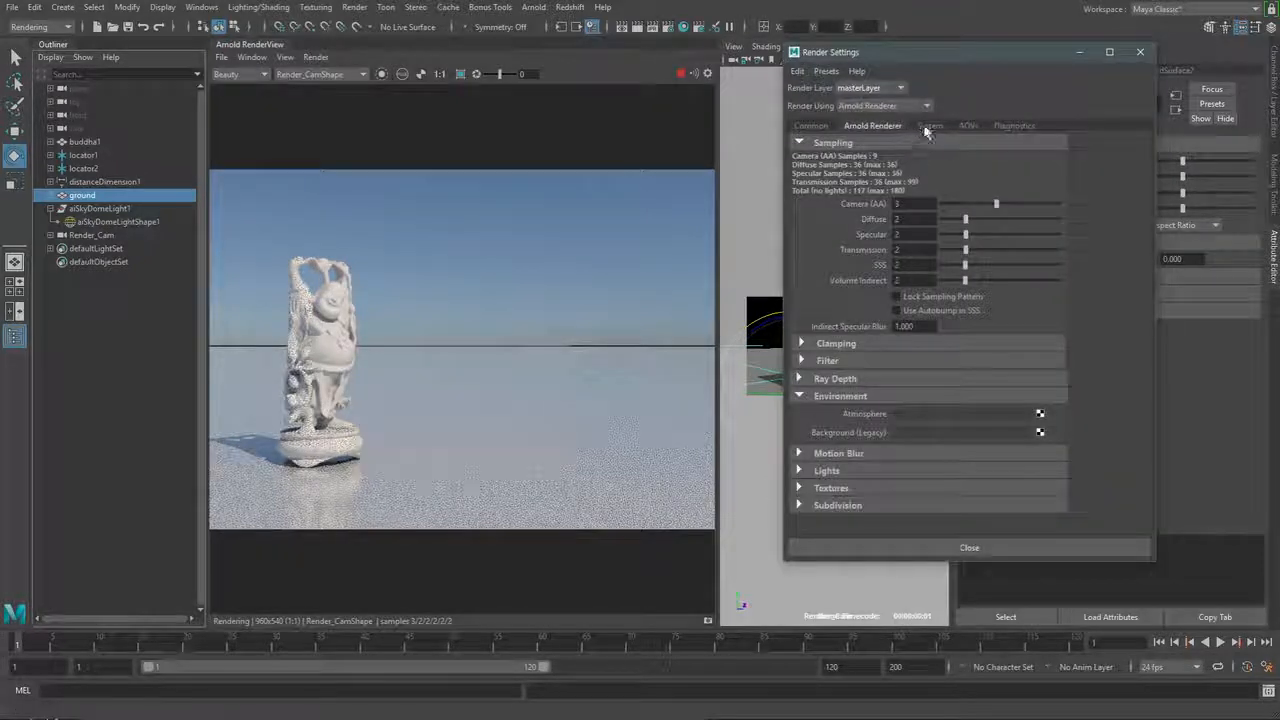
pyautogui.doubleClick(913, 203)
pyautogui.write('2')
pyautogui.click(920, 220)
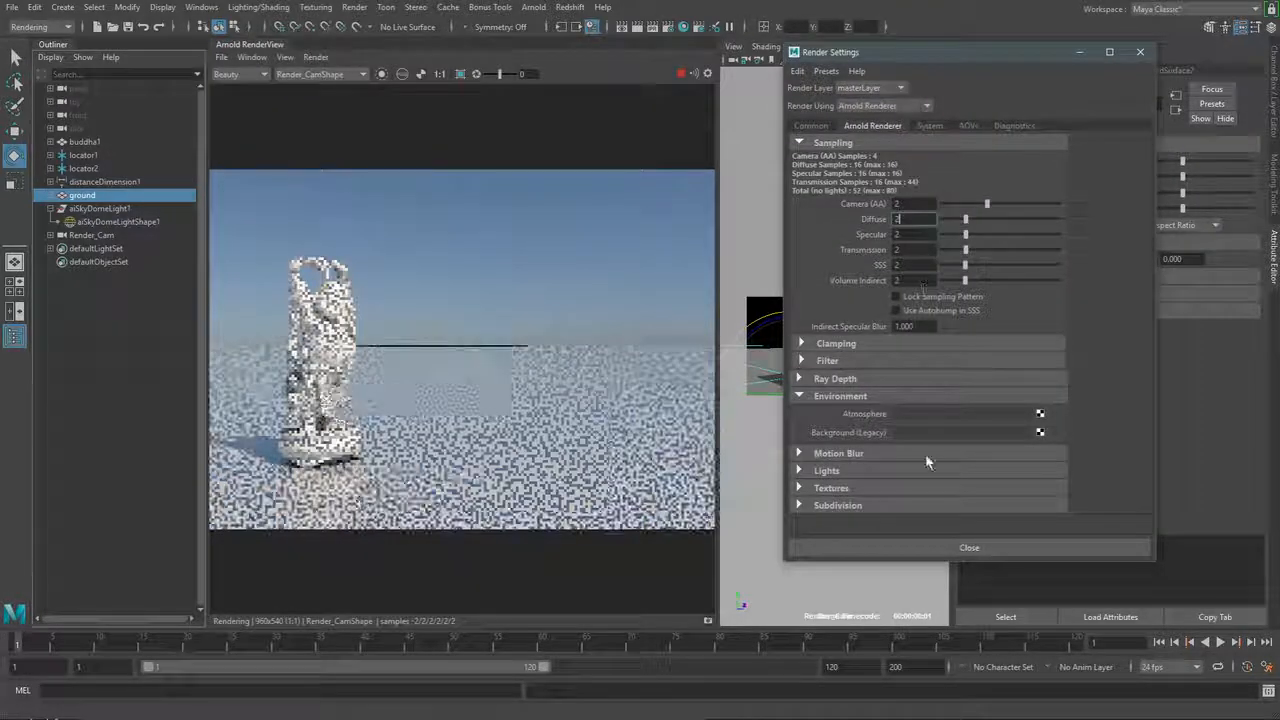
# - Set the Specular ray depth to 2 and close the render settings
pyautogui.click(866, 377)
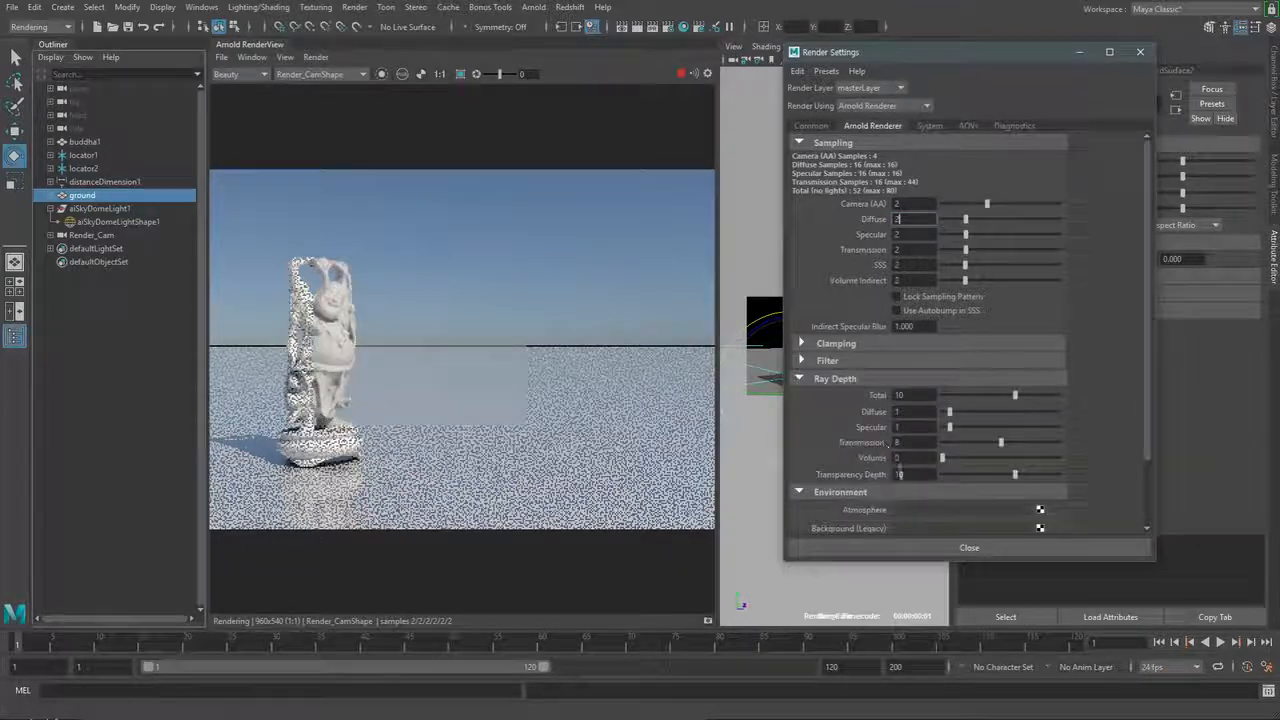
pyautogui.click(900, 426)
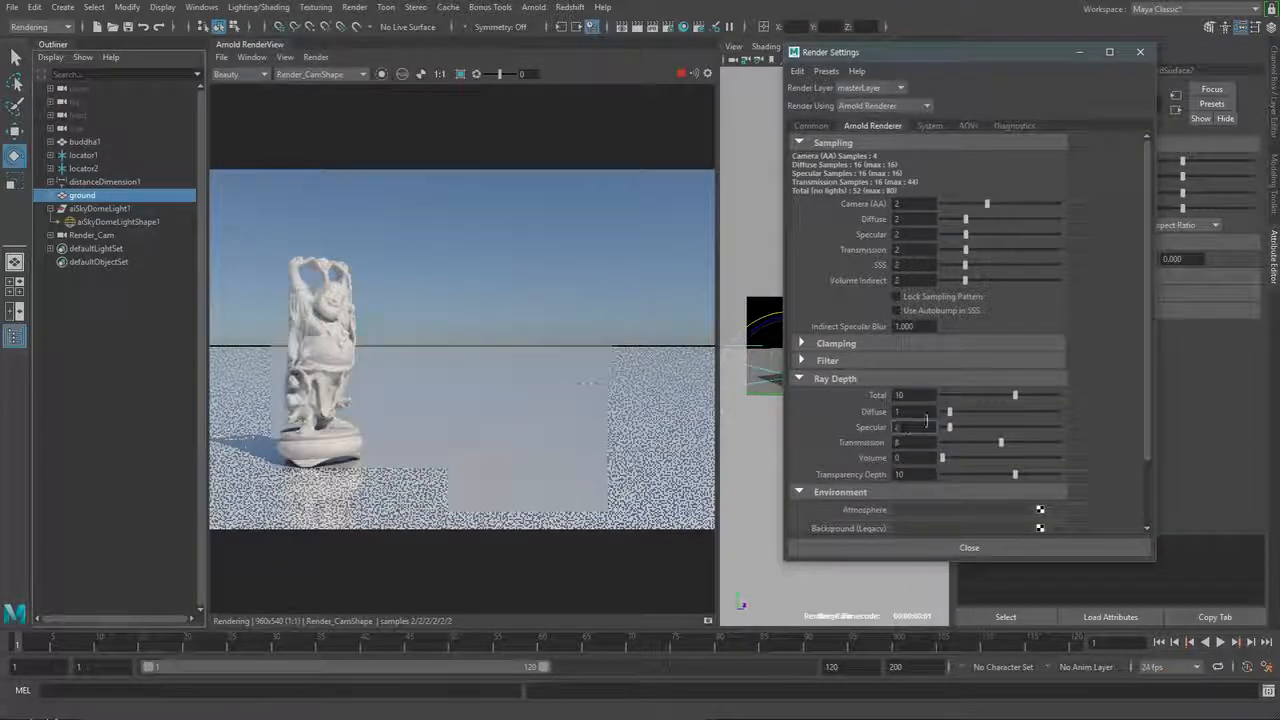
pyautogui.write('2')
pyautogui.press('Return')
pyautogui.click(969, 547)
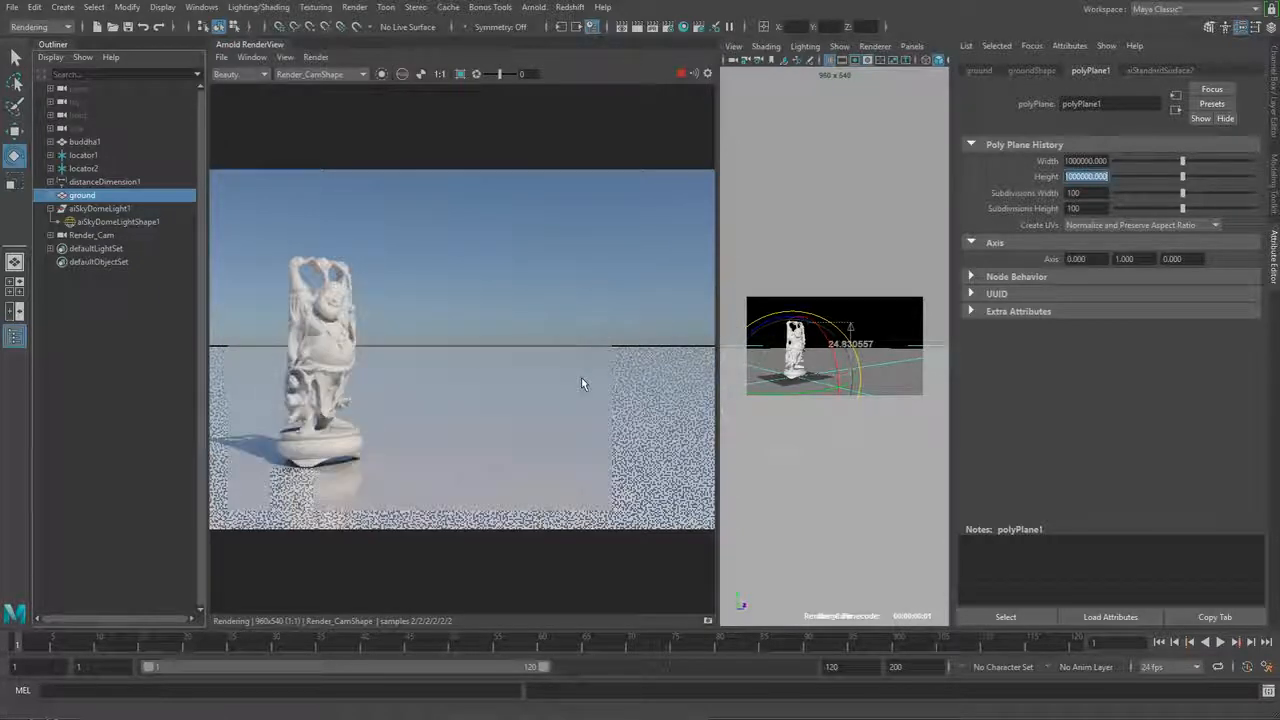
# - Select aiSkyDomeLightShape1 and bring up its SkyDomeLight attributes with the Samples setting
pyautogui.click(148, 221)
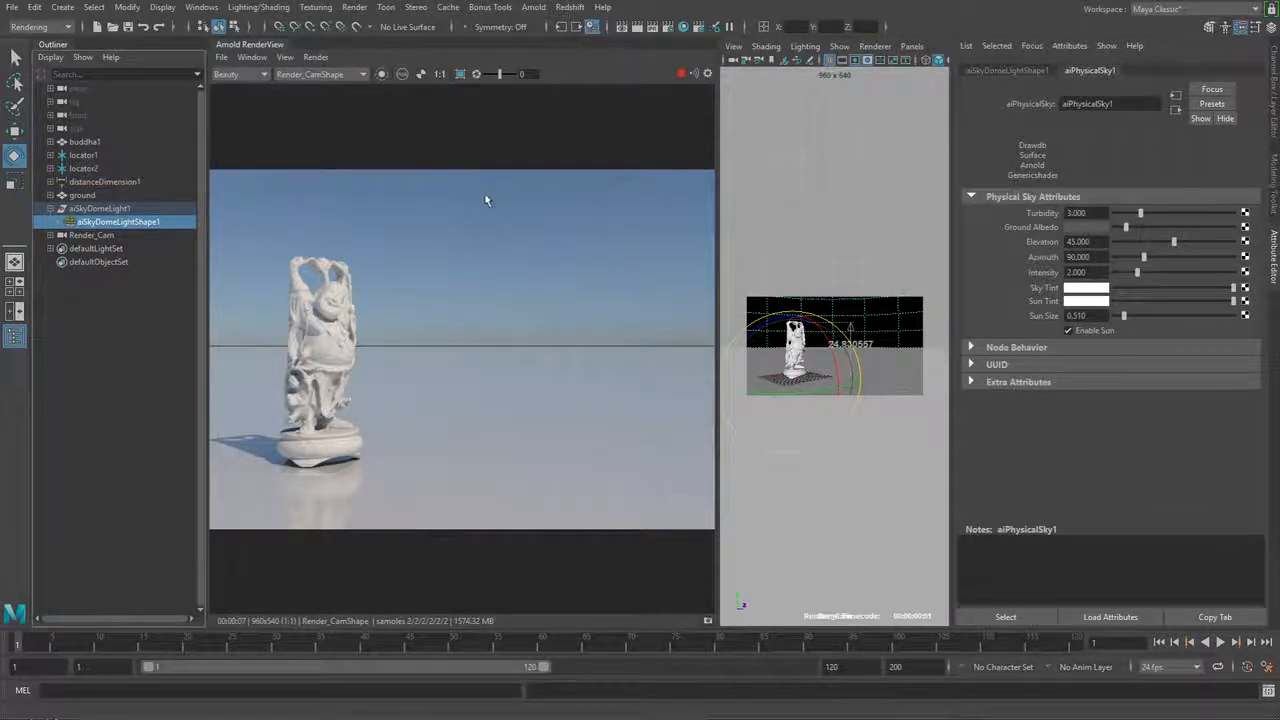
pyautogui.scroll(-1, 490, 210)
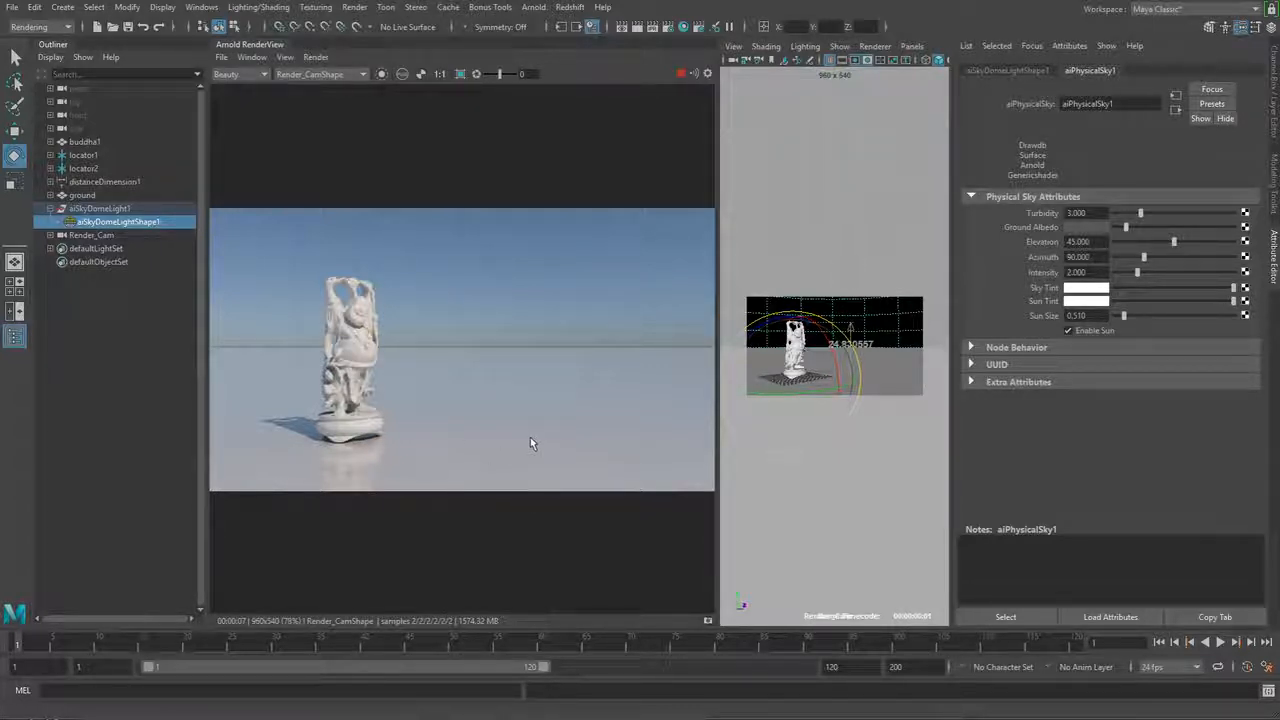
pyautogui.click(1007, 70)
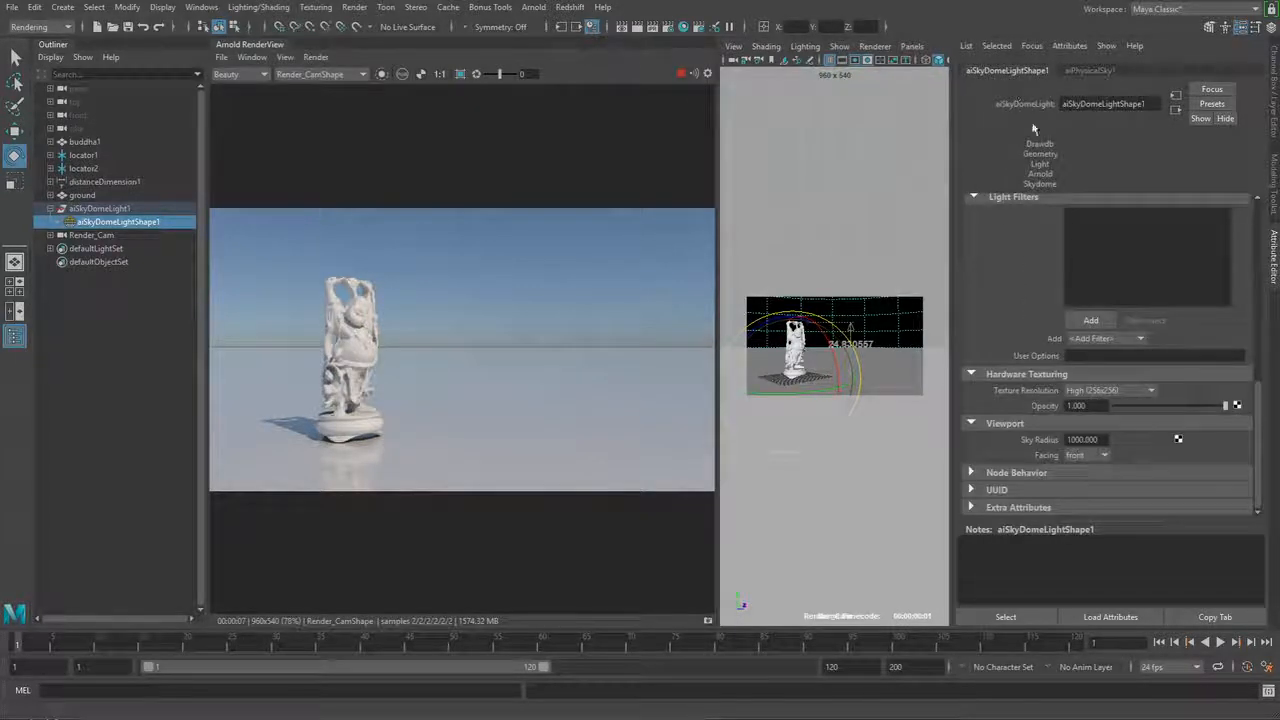
pyautogui.scroll(8, 1093, 404)
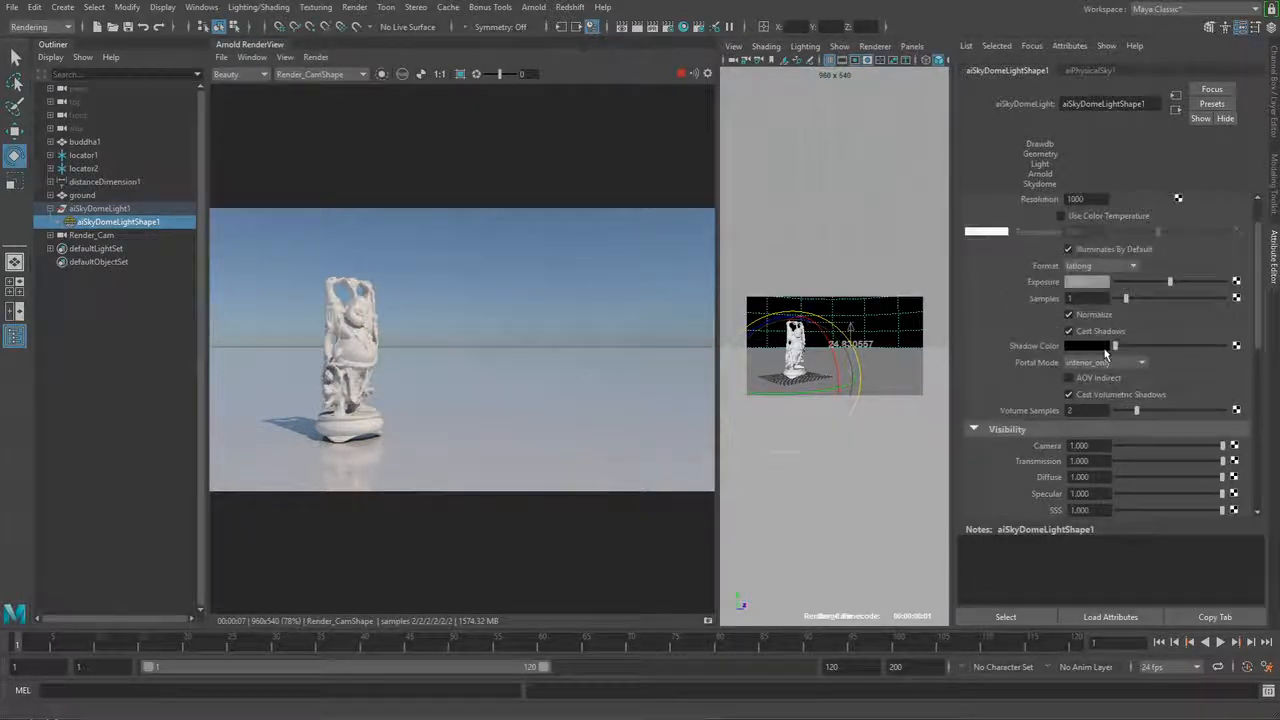
pyautogui.scroll(1, 1105, 354)
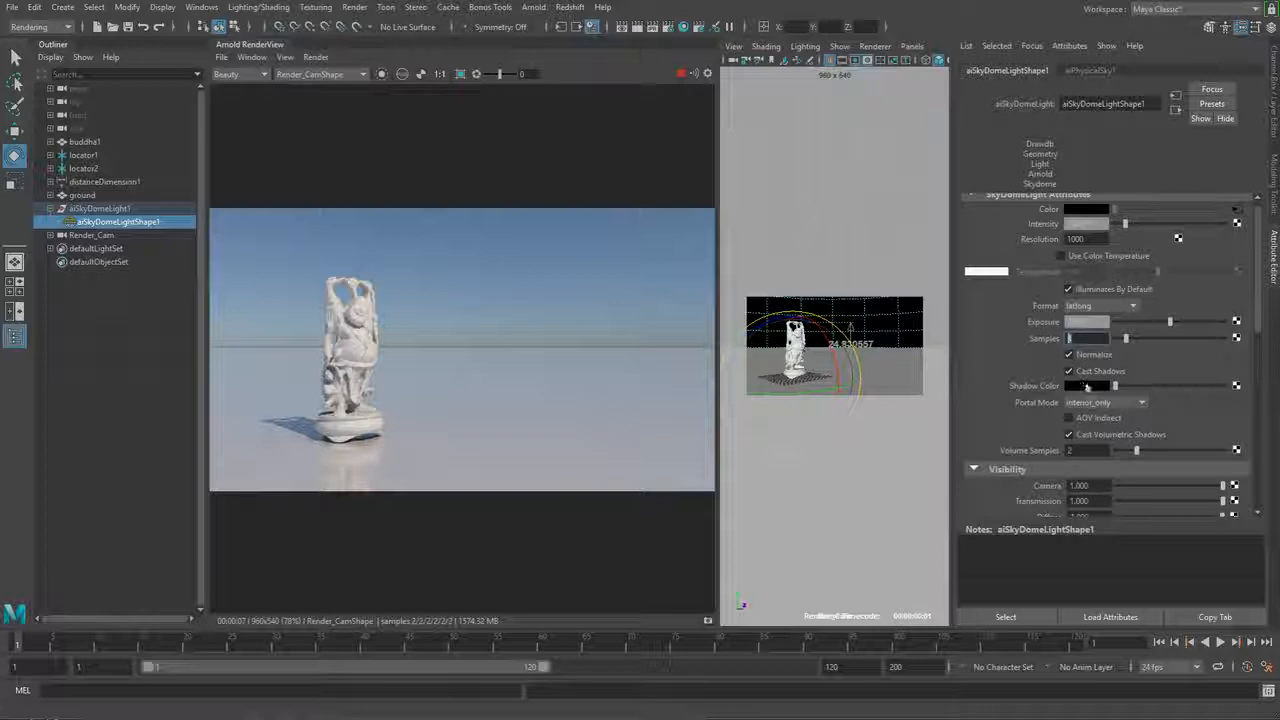
# - Try sky dome light Samples values of 2 and 4 in the interactive render, and set Samples back to 1
pyautogui.write('2')
pyautogui.press('Return')
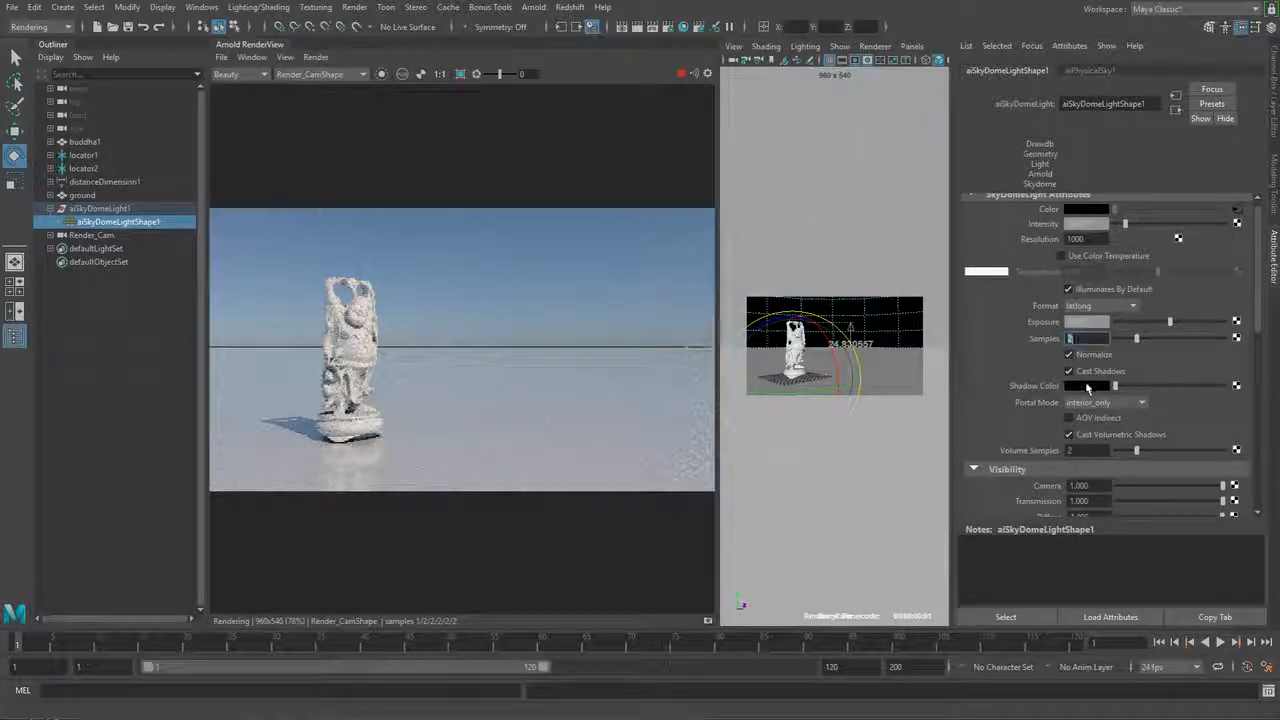
pyautogui.moveTo(1097, 338); pyautogui.dragTo(1022, 349)
pyautogui.write('4')
pyautogui.press('Return')
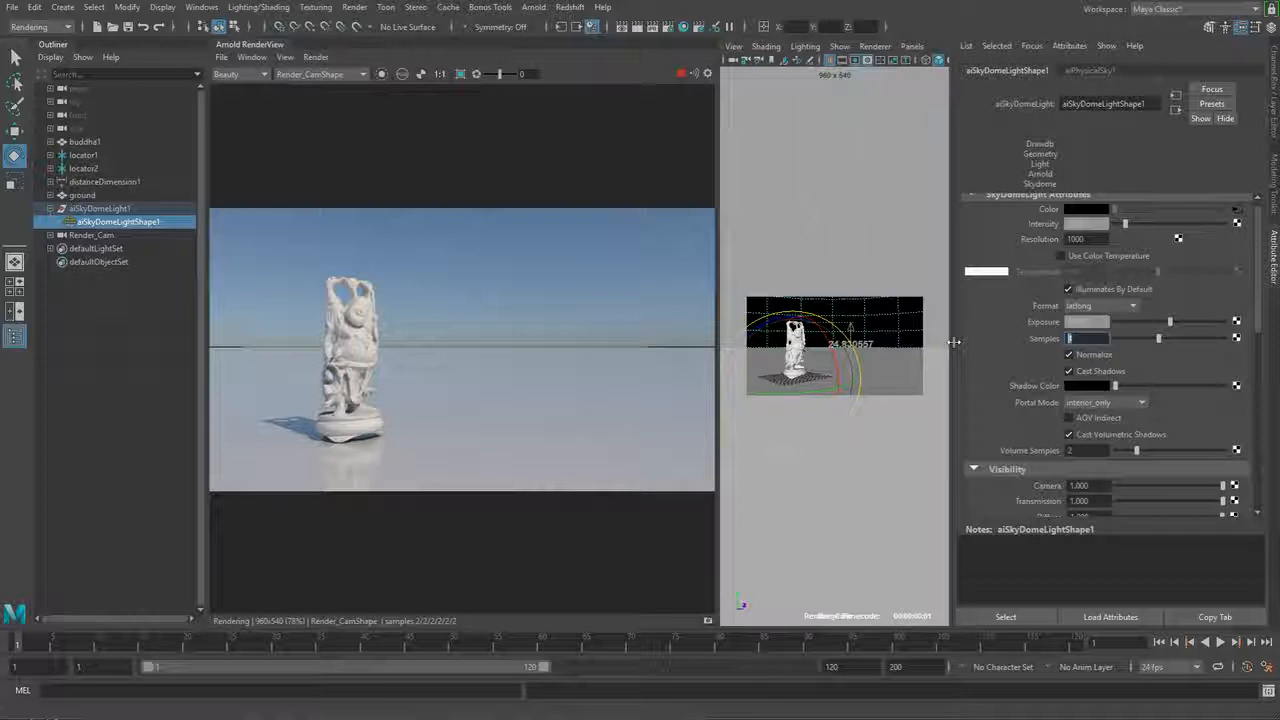
pyautogui.write('1')
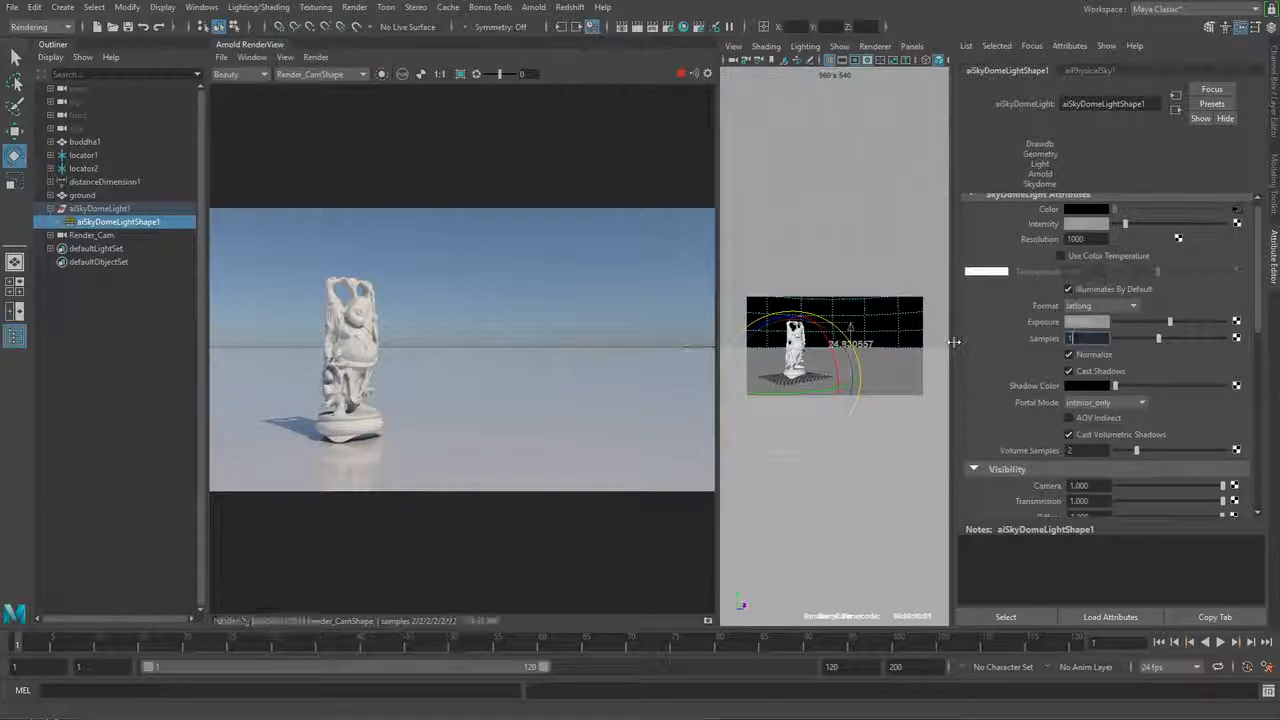
pyautogui.press('Return')
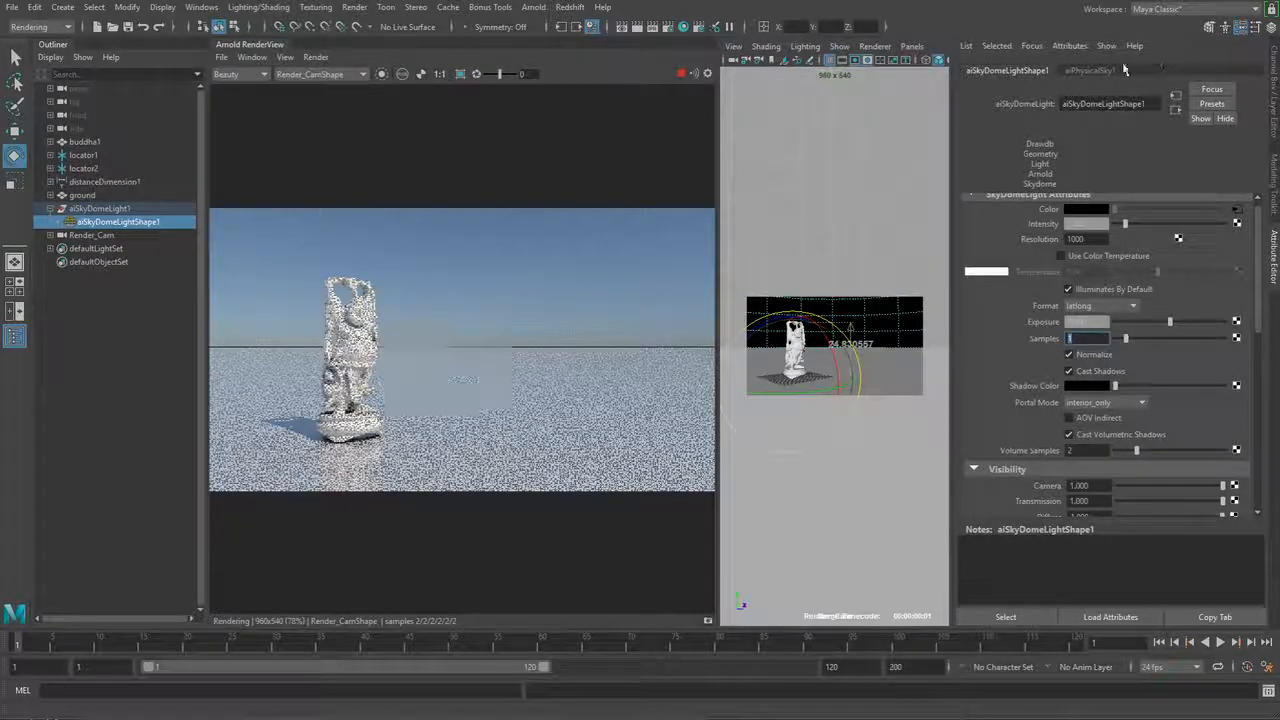
# - Bring up aiPhysicalSky1 and try Turbidity values of 0.1 and 20 in the interactive render
pyautogui.click(1090, 70)
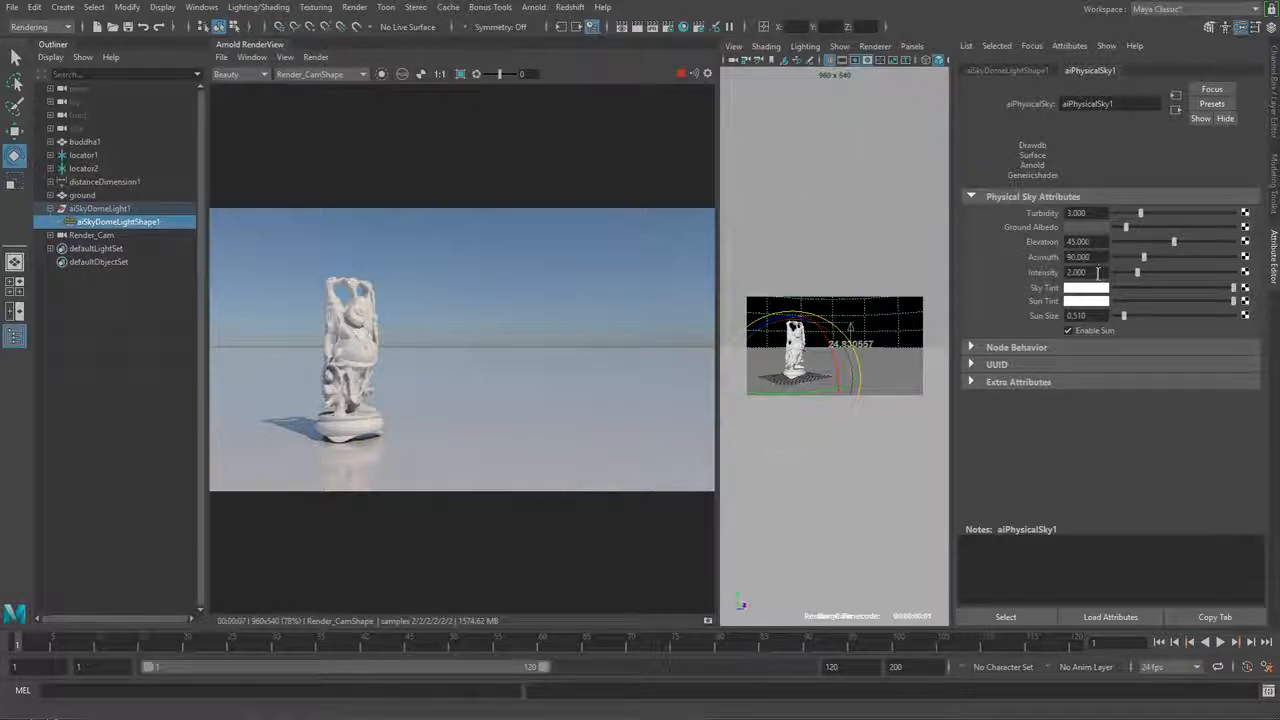
pyautogui.click(1092, 272)
pyautogui.click(1084, 213)
pyautogui.write('0.1')
pyautogui.press('Return')
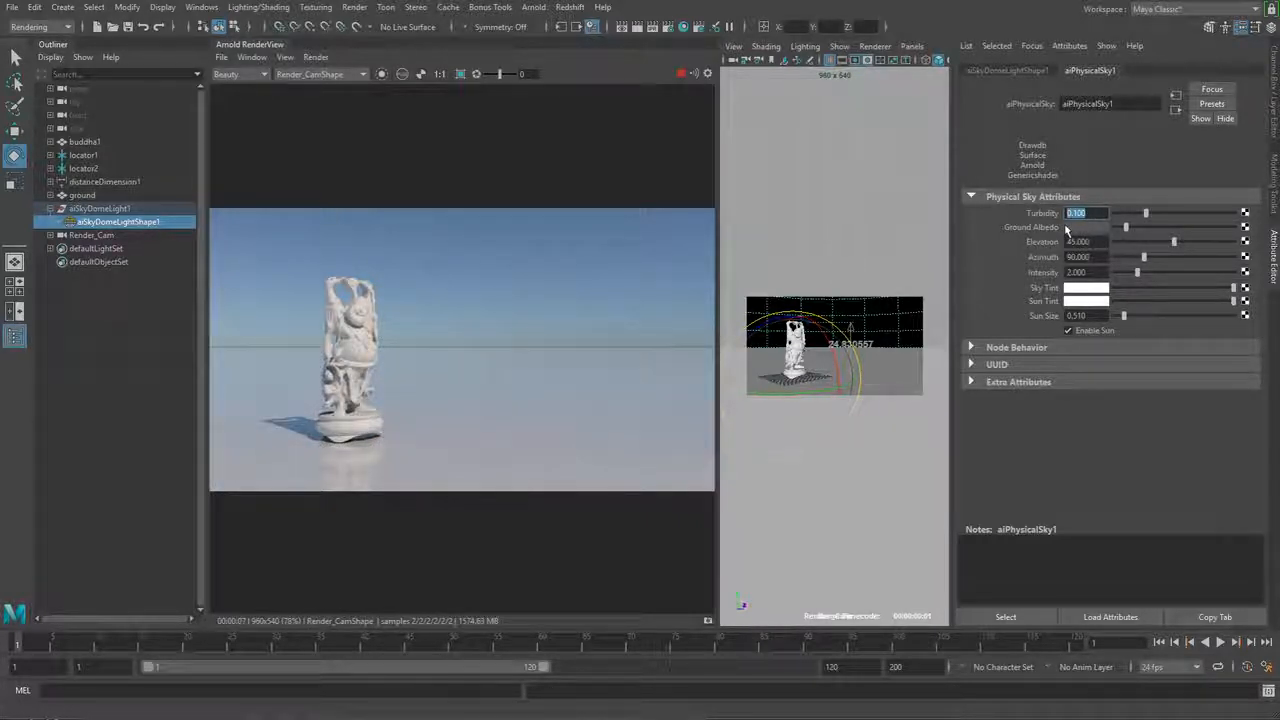
pyautogui.write('20')
pyautogui.press('Return')
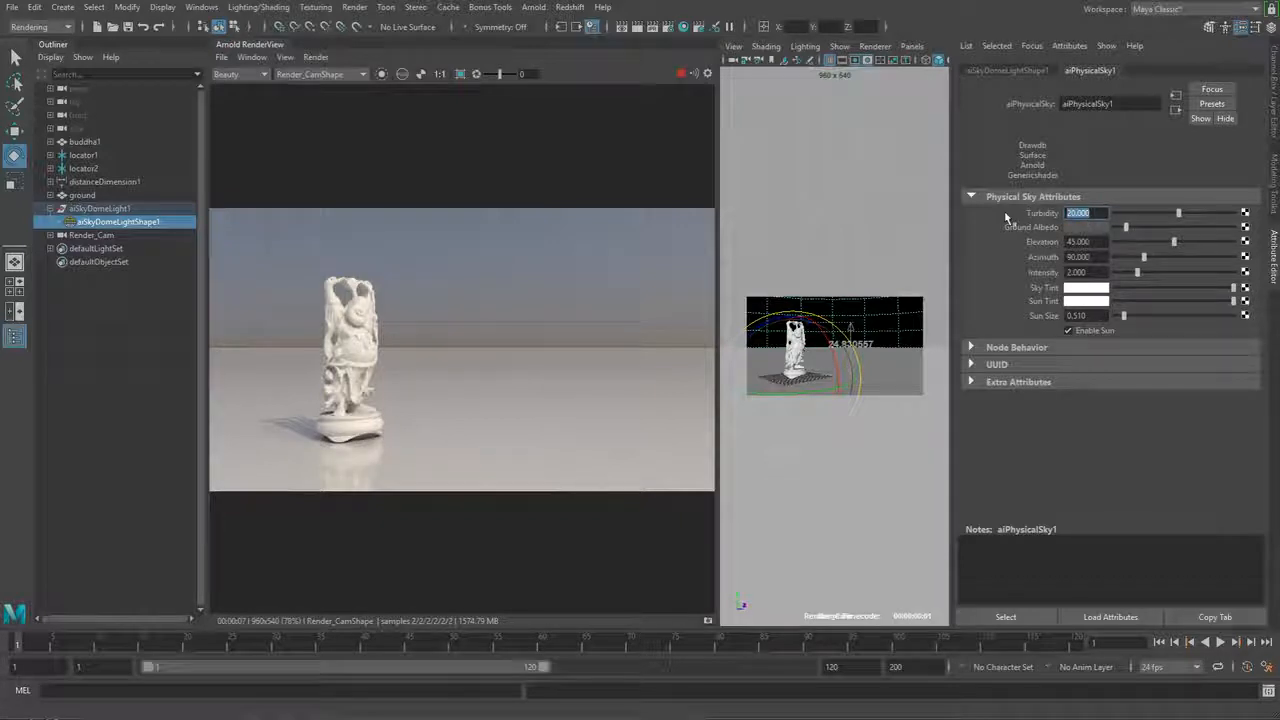
# - Test the physical sky with Turbidity values of 1 and 100, and set Turbidity back to 3
pyautogui.write('1')
pyautogui.press('Return')
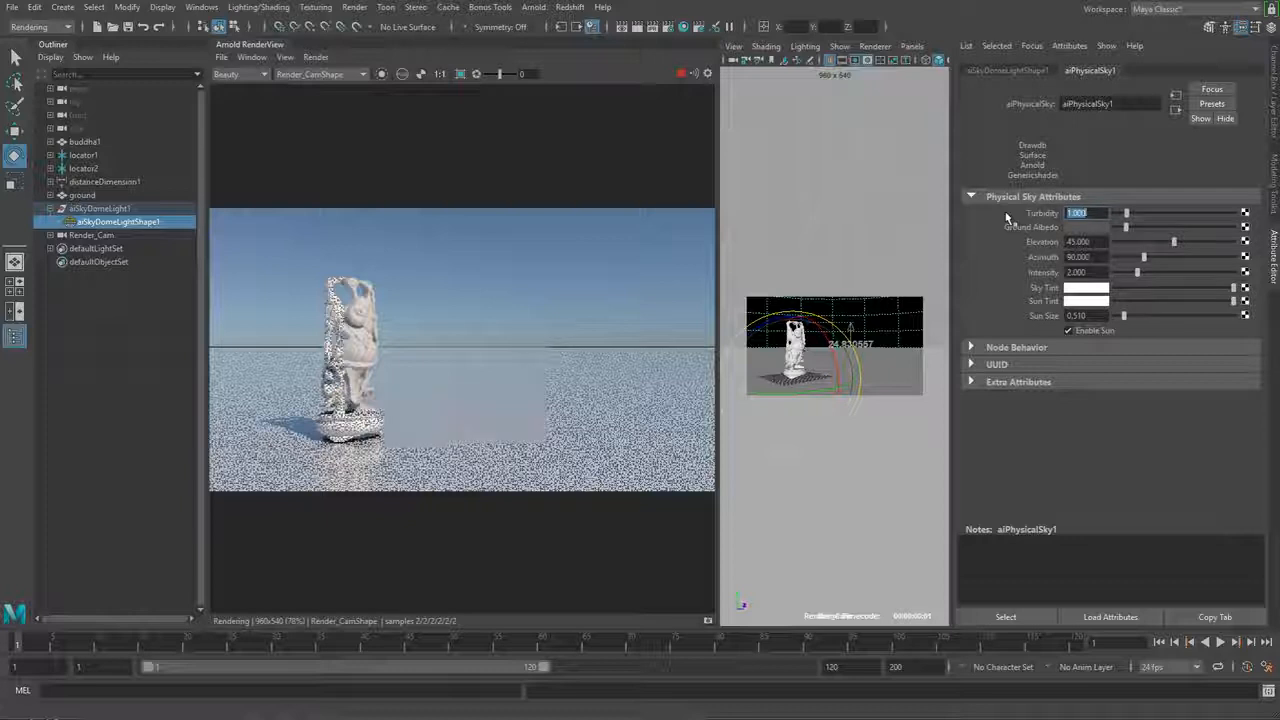
pyautogui.write('100')
pyautogui.press('Return')
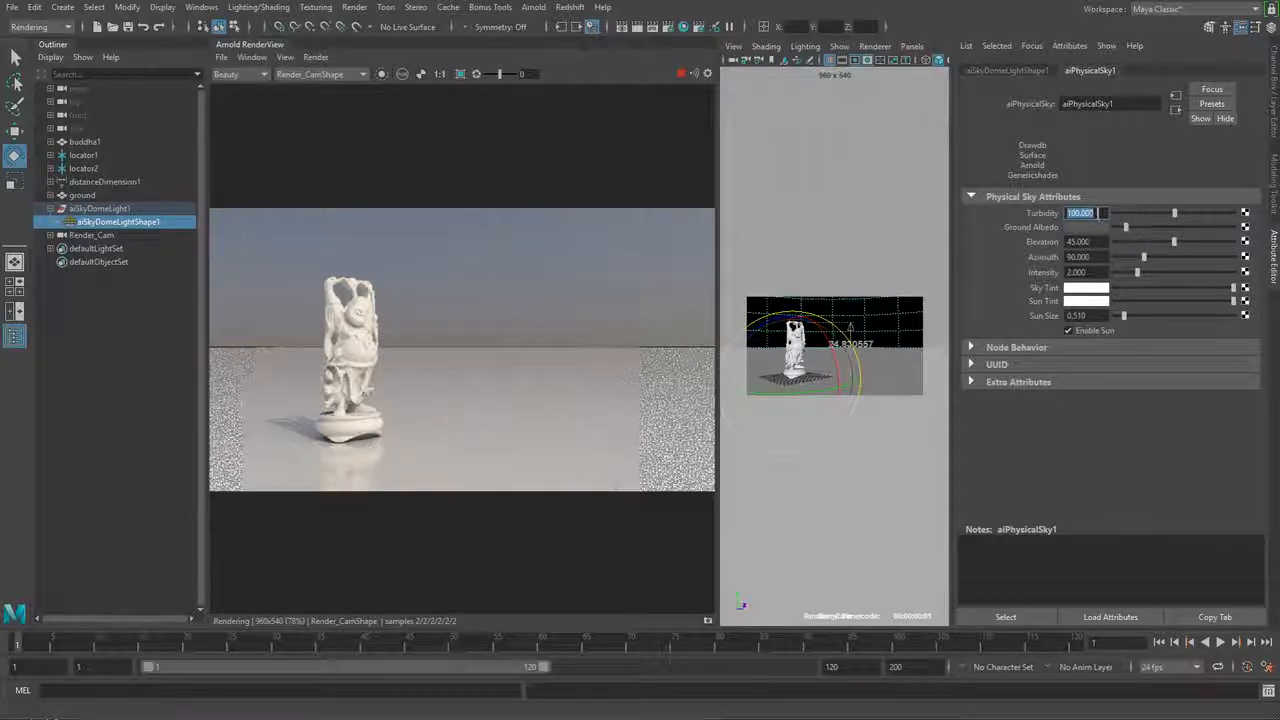
pyautogui.write('3')
pyautogui.press('Return')
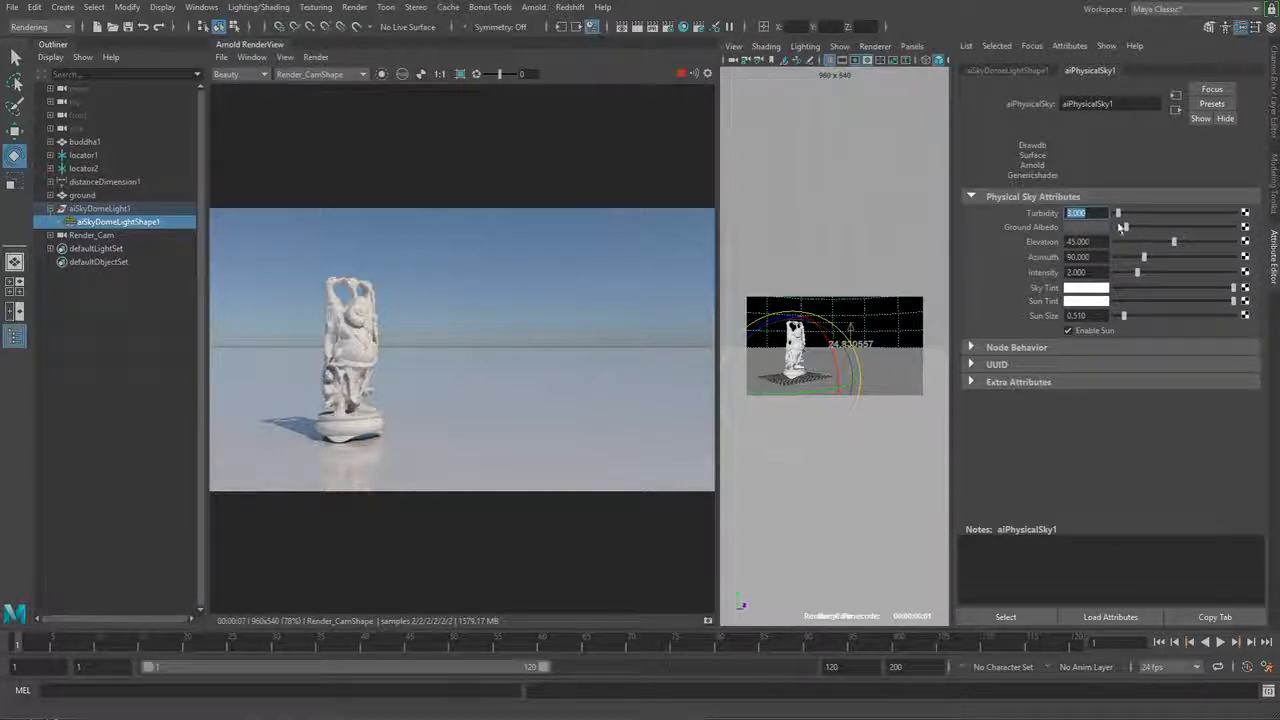
# - Try a near-white Ground Albedo on aiPhysicalSky1 in the interactive render, and return it to dark grey
pyautogui.moveTo(1127, 228); pyautogui.dragTo(1200, 228)
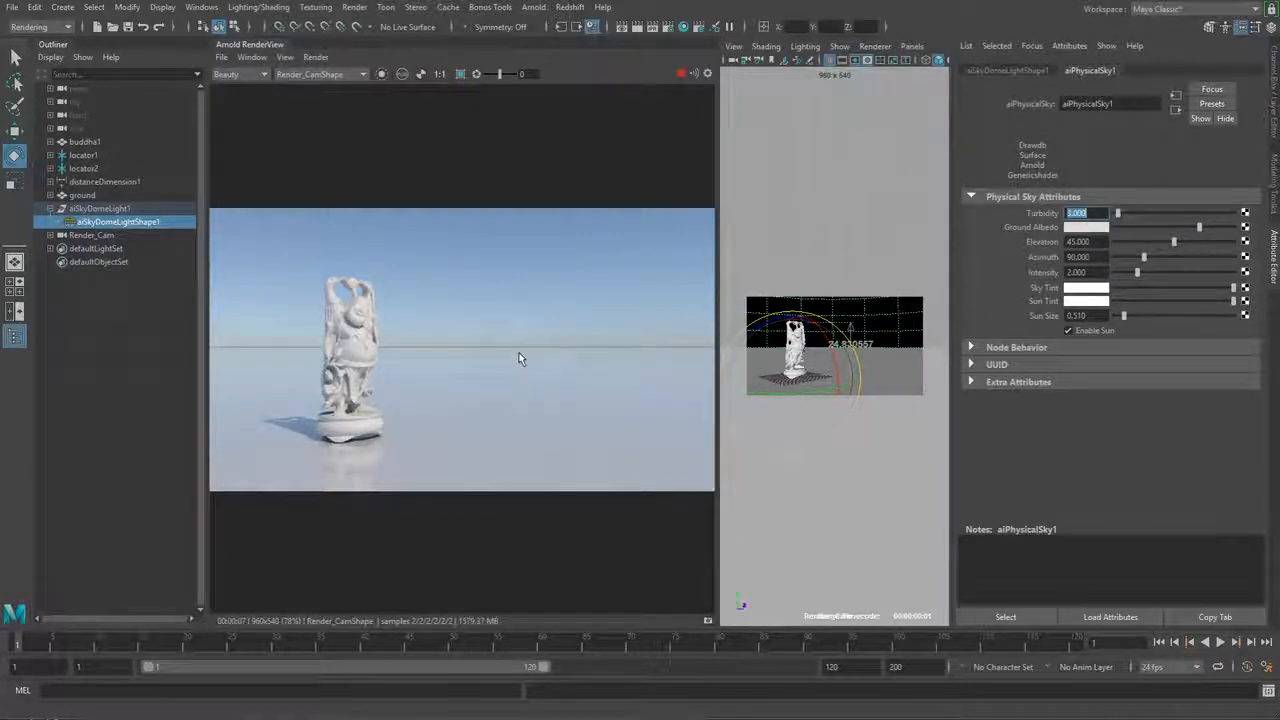
pyautogui.click(1130, 228)
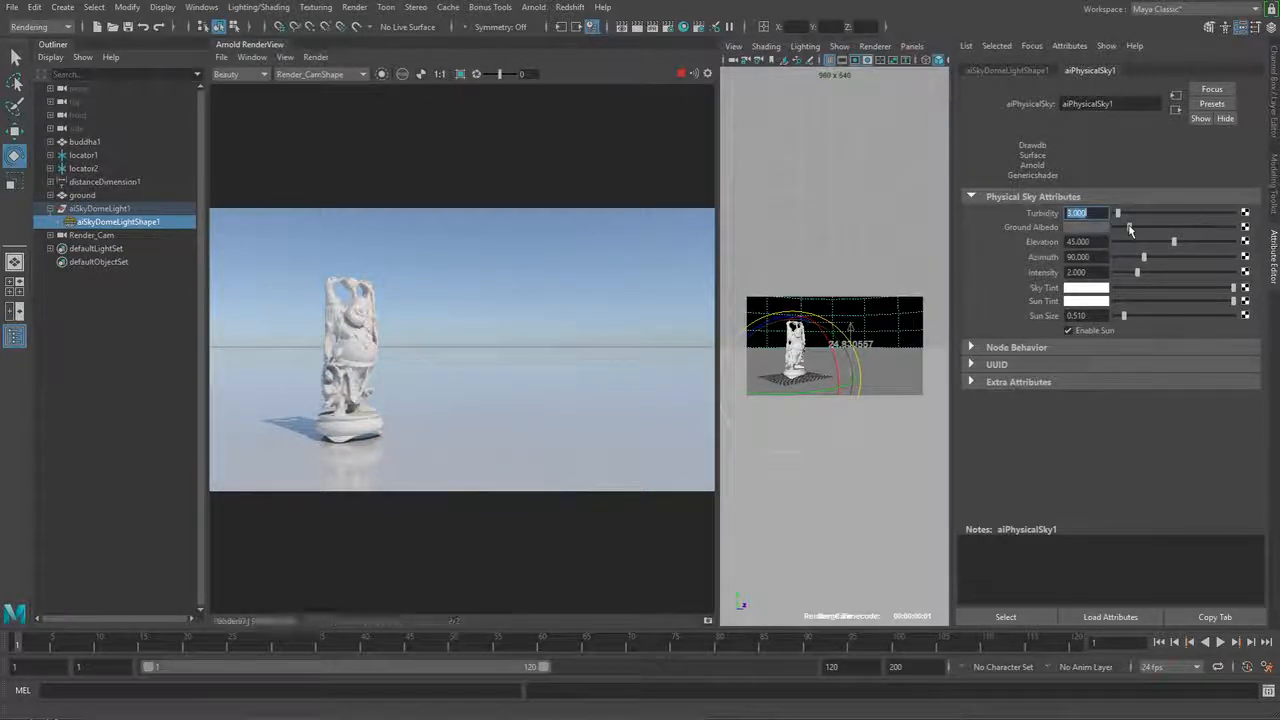
pyautogui.moveTo(1130, 228); pyautogui.dragTo(1126, 230)
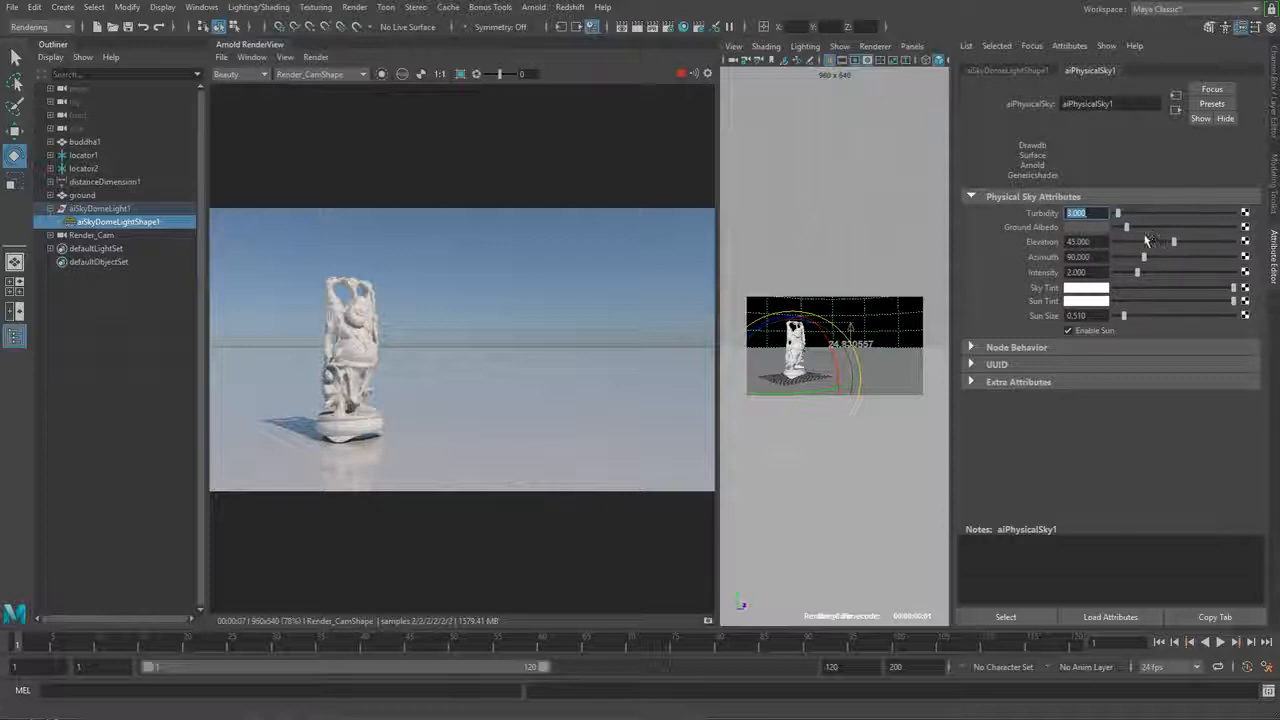
pyautogui.doubleClick(1086, 272)
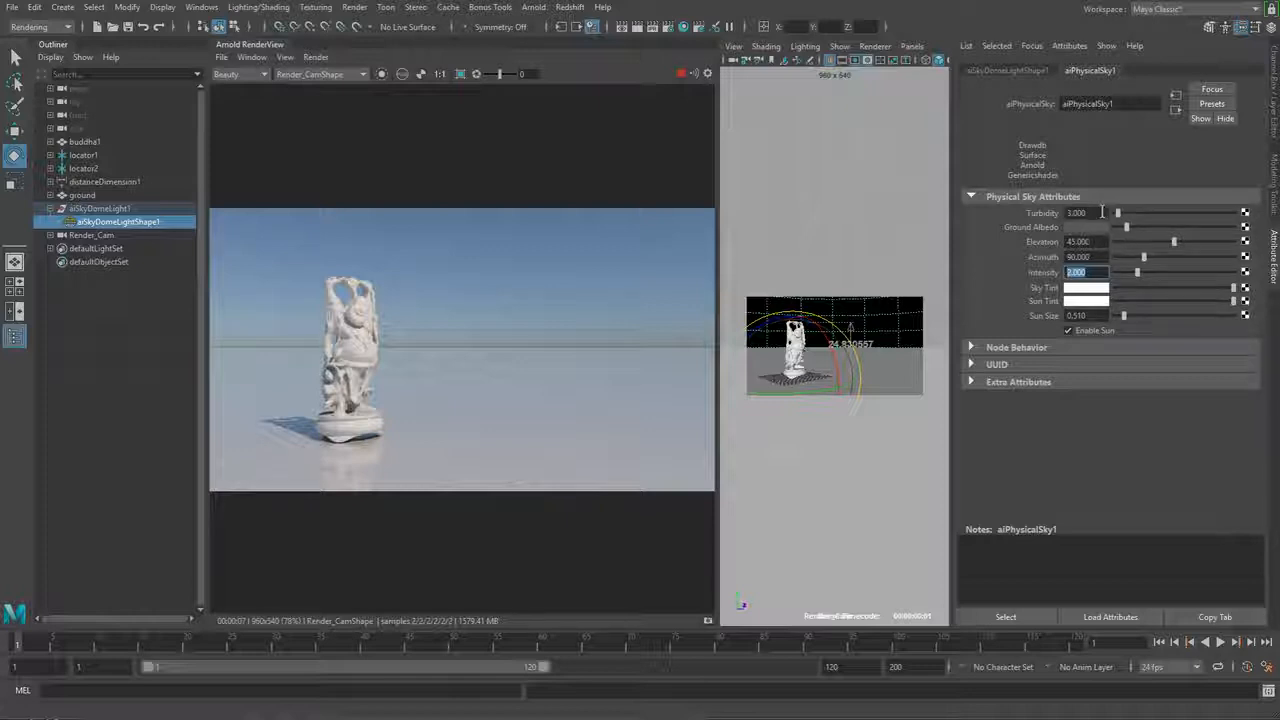
pyautogui.doubleClick(1101, 212)
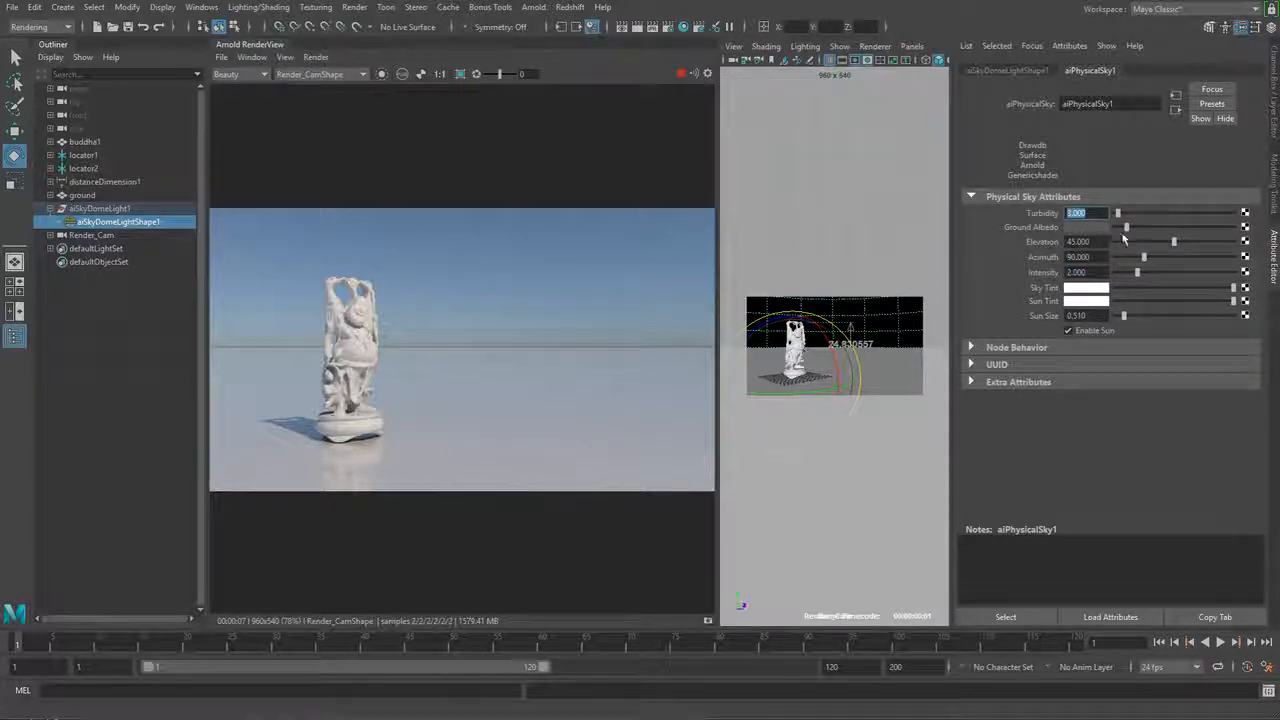
# - Compare mid-grey and white Ground Albedo in the interactive render, and settle on a dark grey
pyautogui.click(1158, 230)
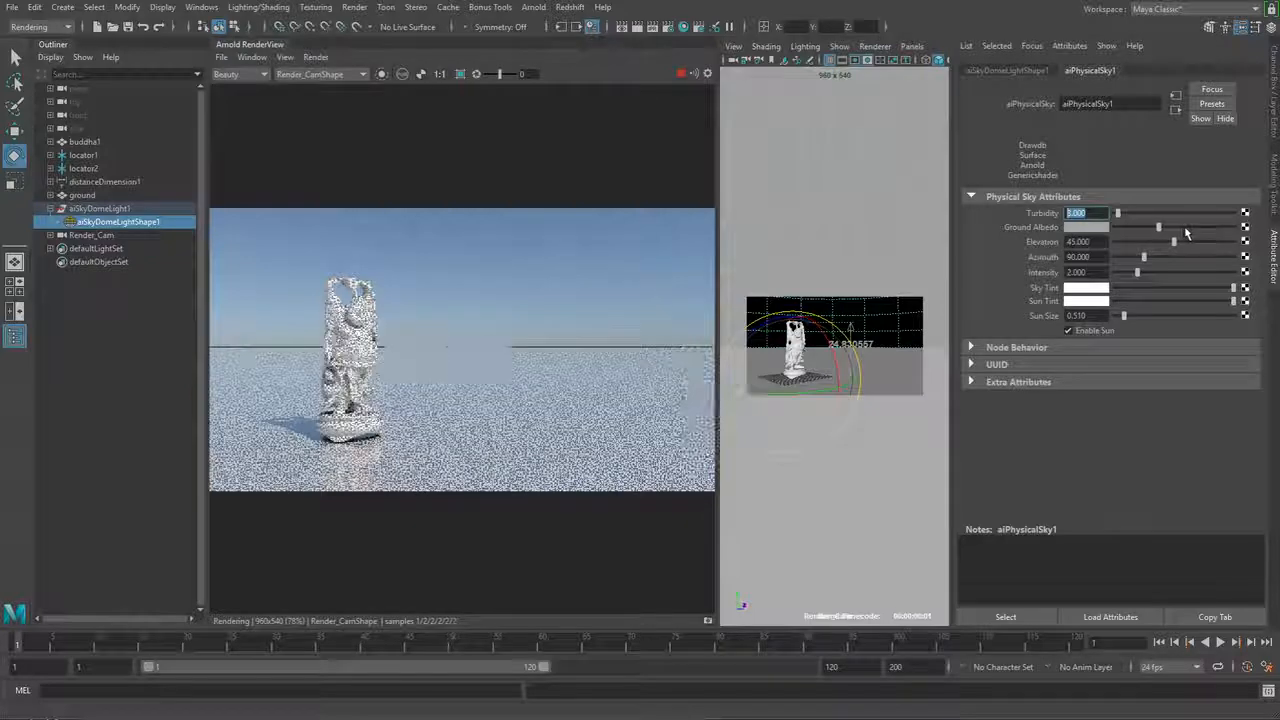
pyautogui.click(1210, 228)
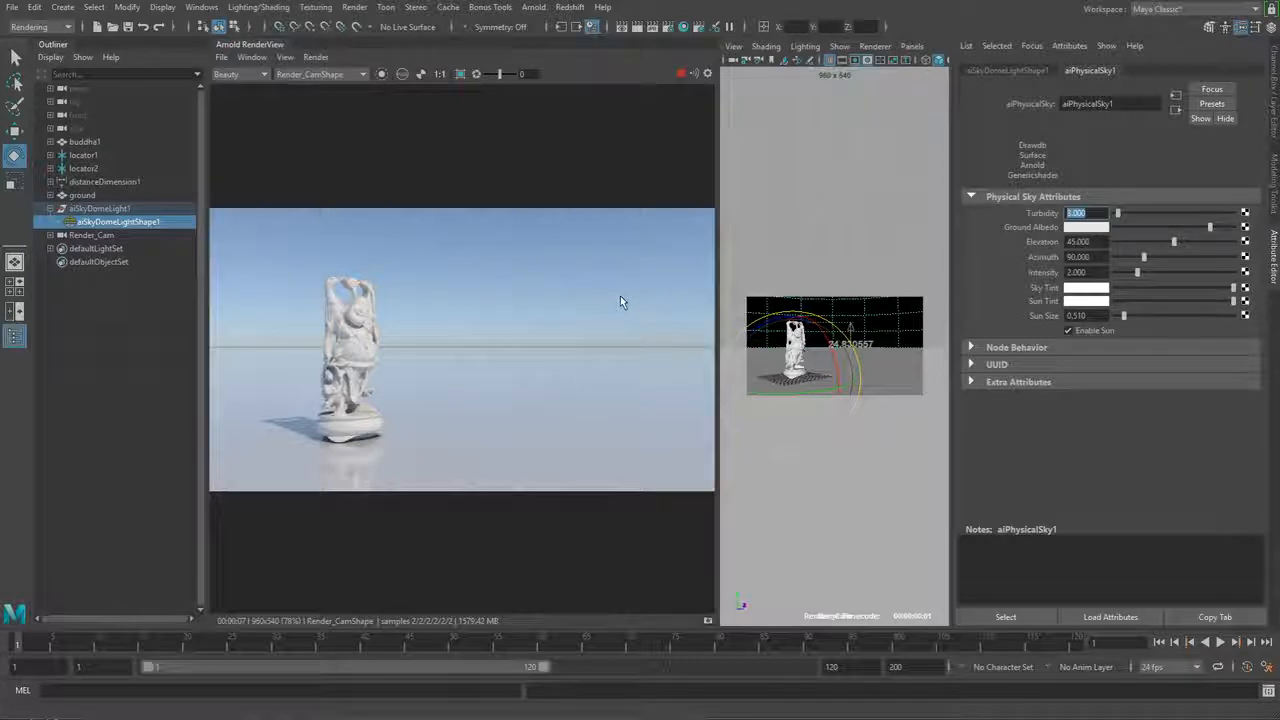
pyautogui.click(1127, 229)
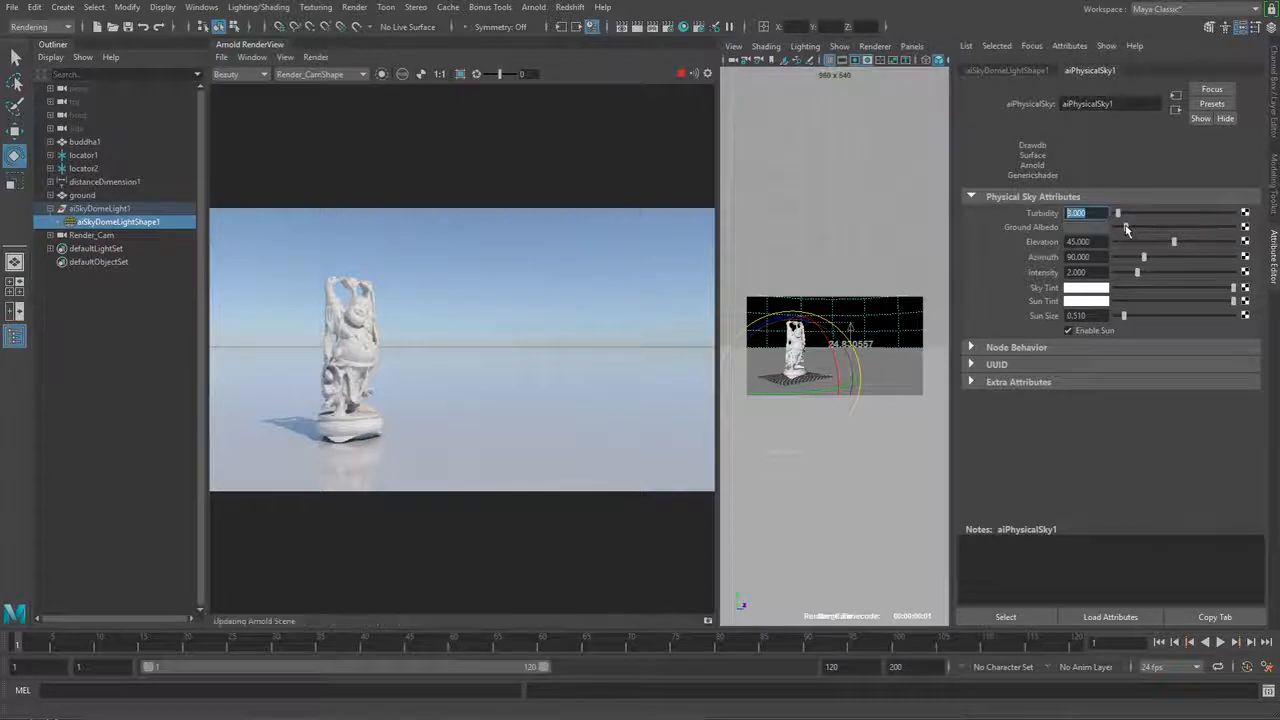
pyautogui.moveTo(1126, 228); pyautogui.dragTo(1122, 228)
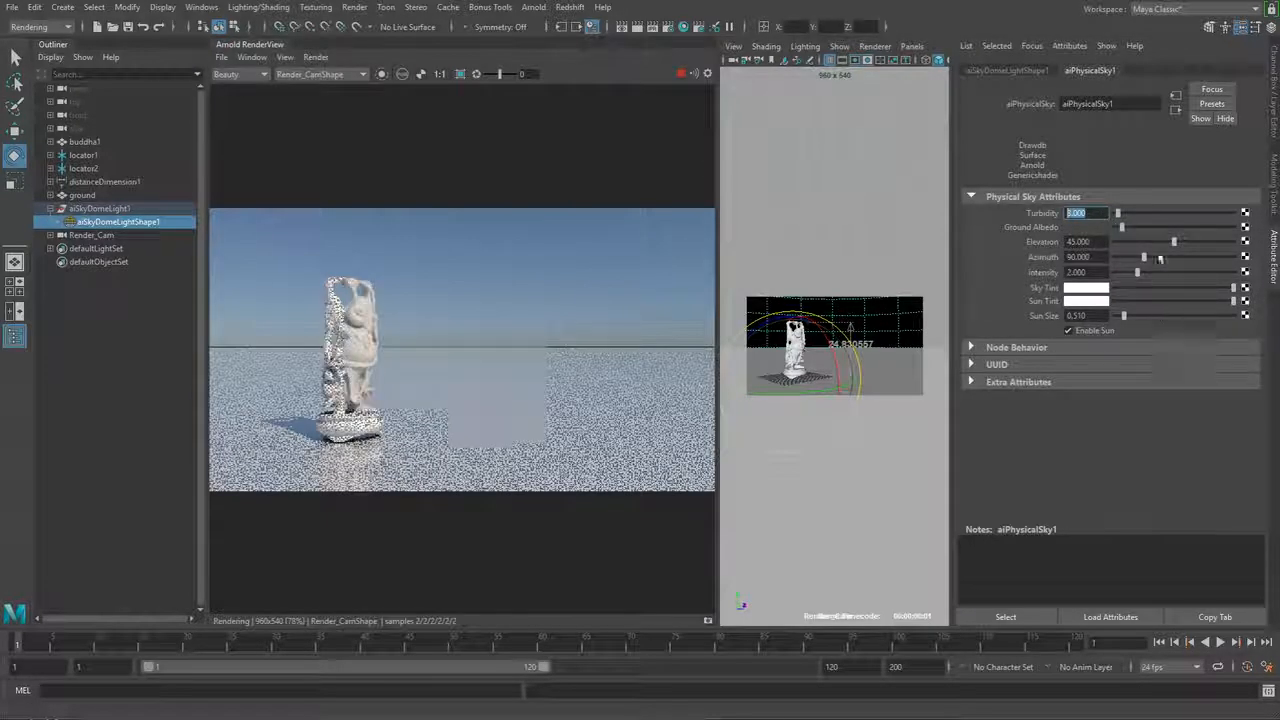
pyautogui.moveTo(1122, 228); pyautogui.dragTo(1125, 228)
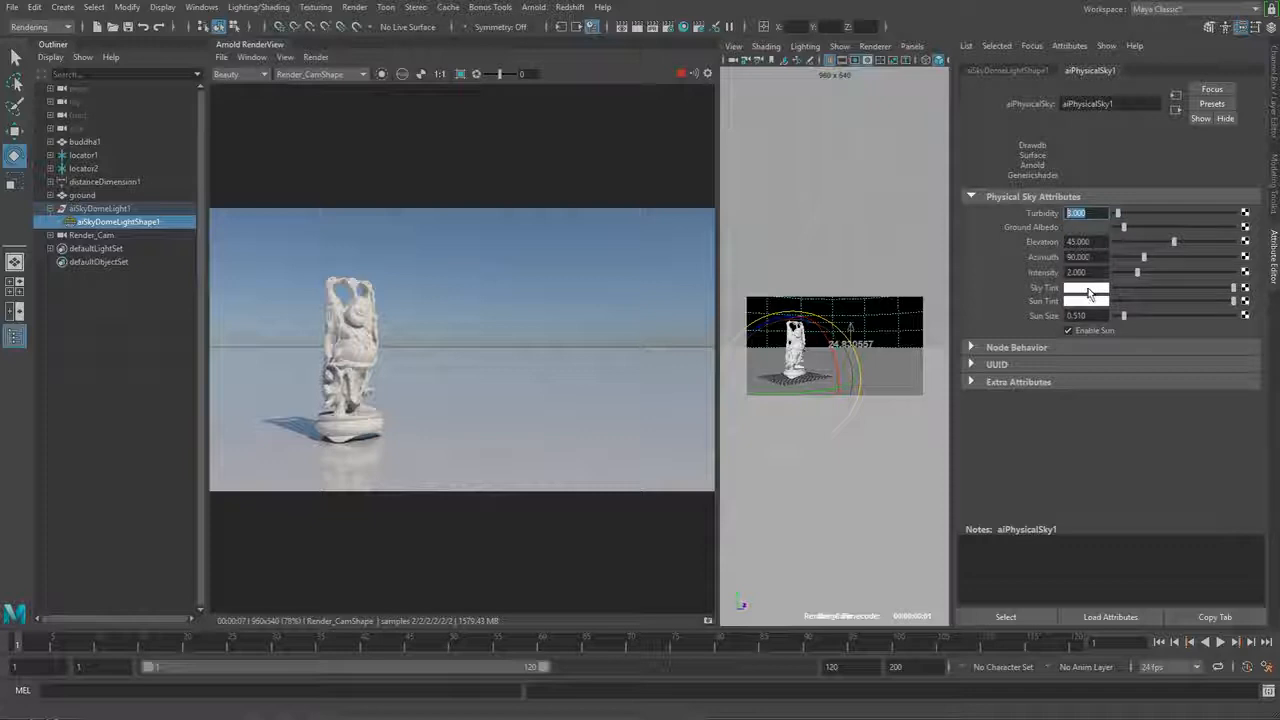
# - Try a saturated pink Sky Tint with hue 327.45, and lower its saturation to 0.431 for a pale pink
pyautogui.click(1089, 290)
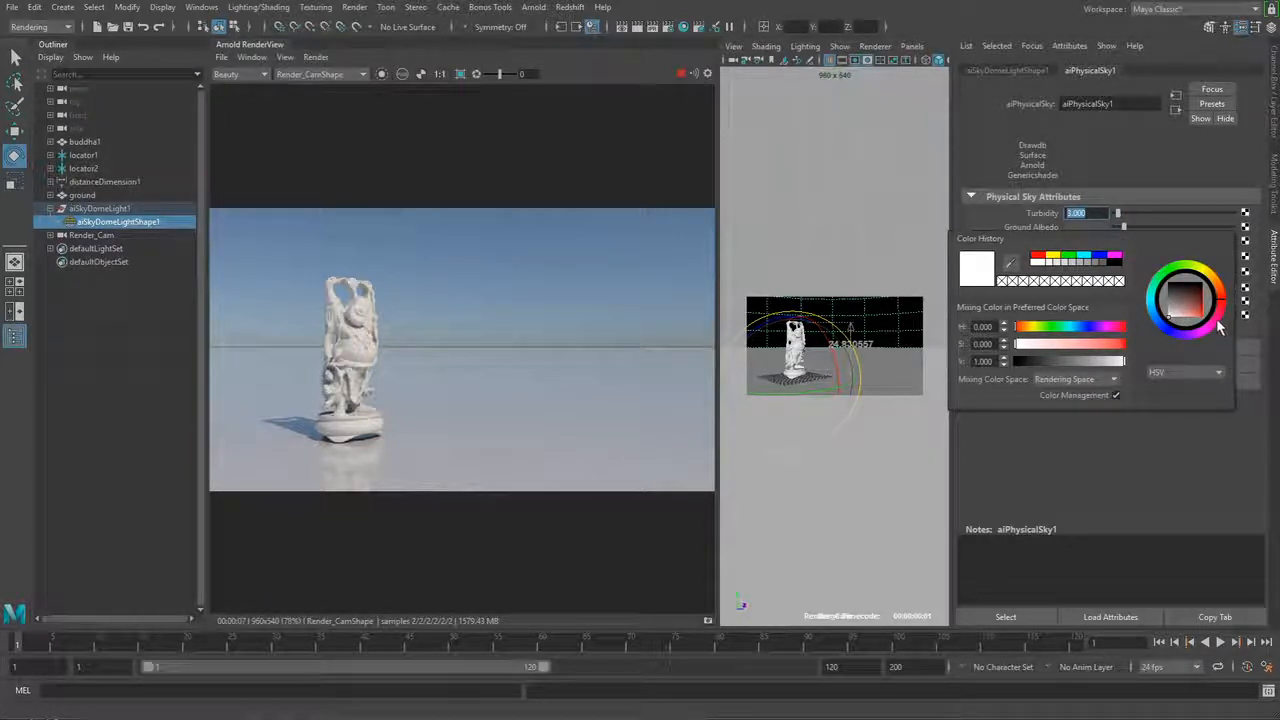
pyautogui.moveTo(1193, 312); pyautogui.dragTo(1206, 320)
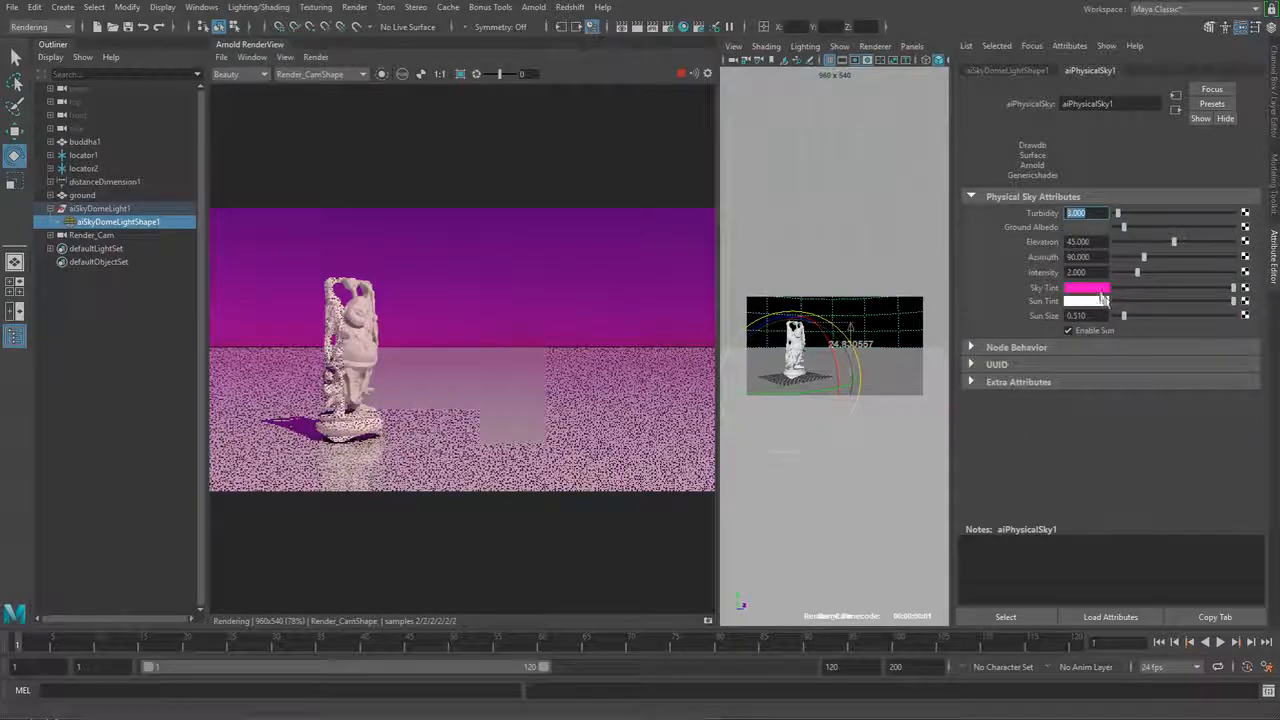
pyautogui.click(1098, 292)
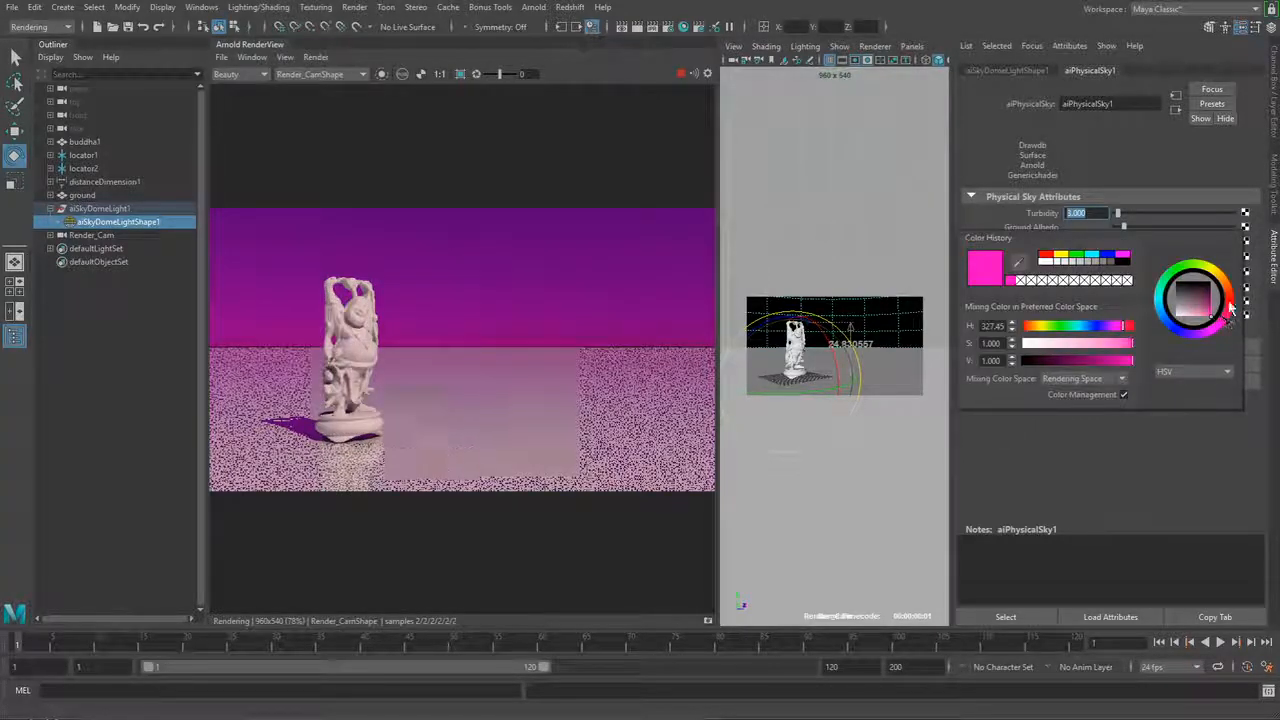
pyautogui.moveTo(1215, 312); pyautogui.dragTo(1193, 332)
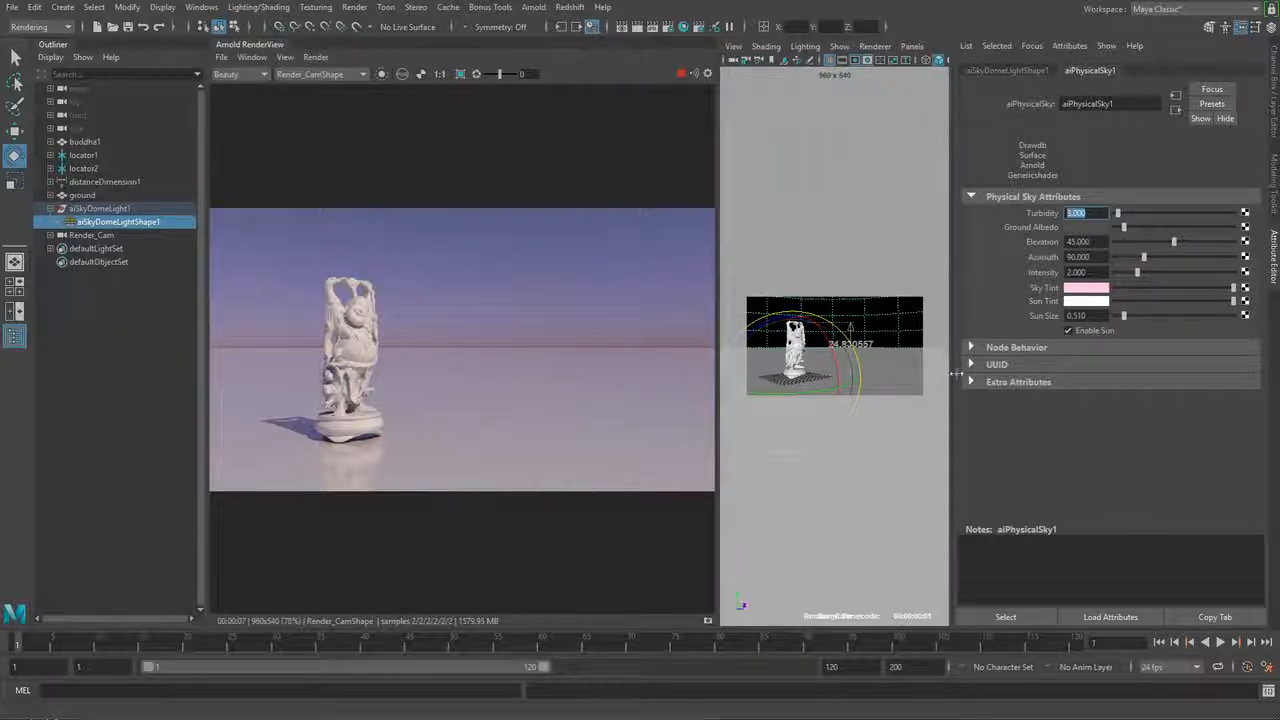
# - Try pale green and pale magenta Sky Tint hues in the interactive render, and reset the tint to white with zero saturation
pyautogui.click(1085, 291)
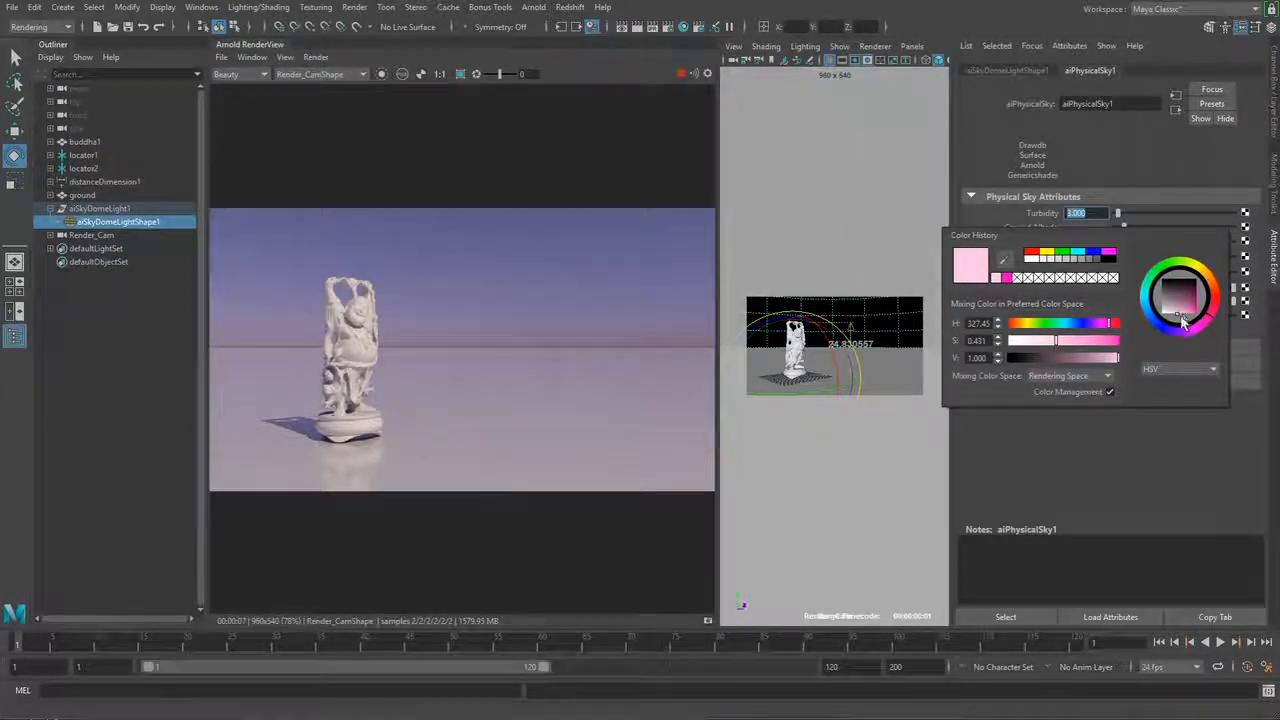
pyautogui.moveTo(1183, 320); pyautogui.dragTo(1157, 283)
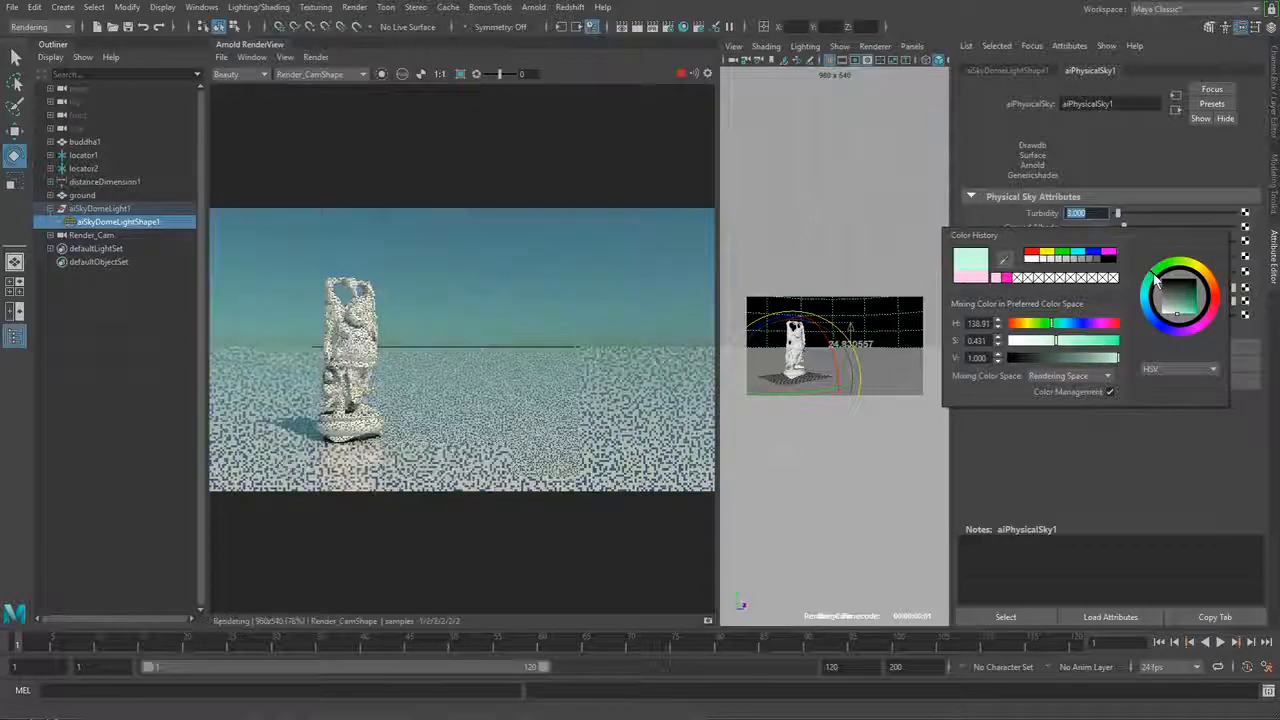
pyautogui.click(1100, 295)
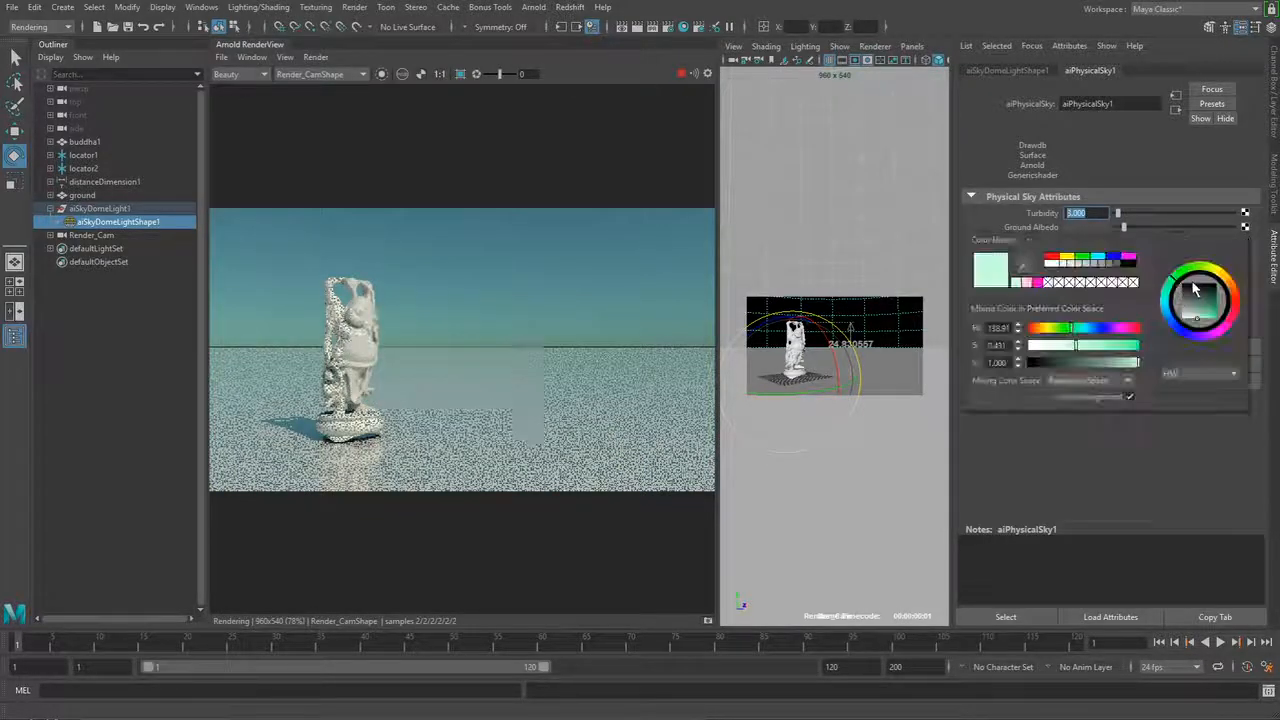
pyautogui.moveTo(1193, 289); pyautogui.dragTo(1224, 336)
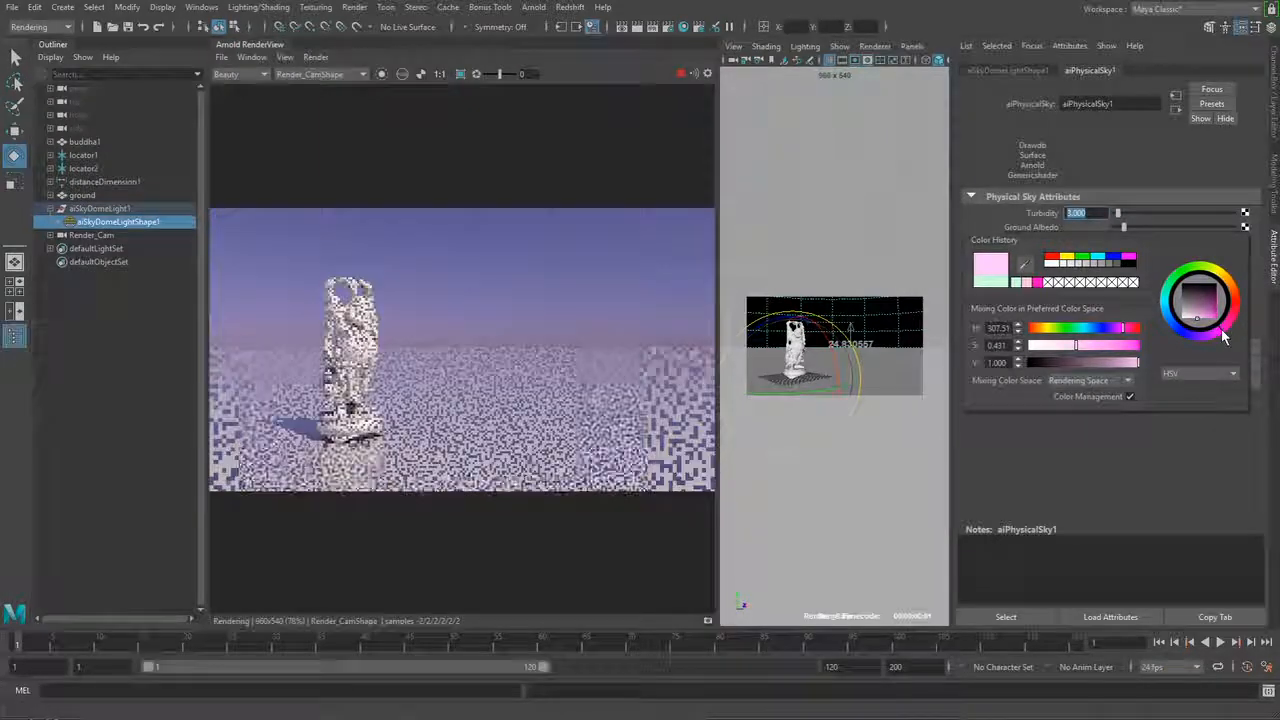
pyautogui.click(1095, 291)
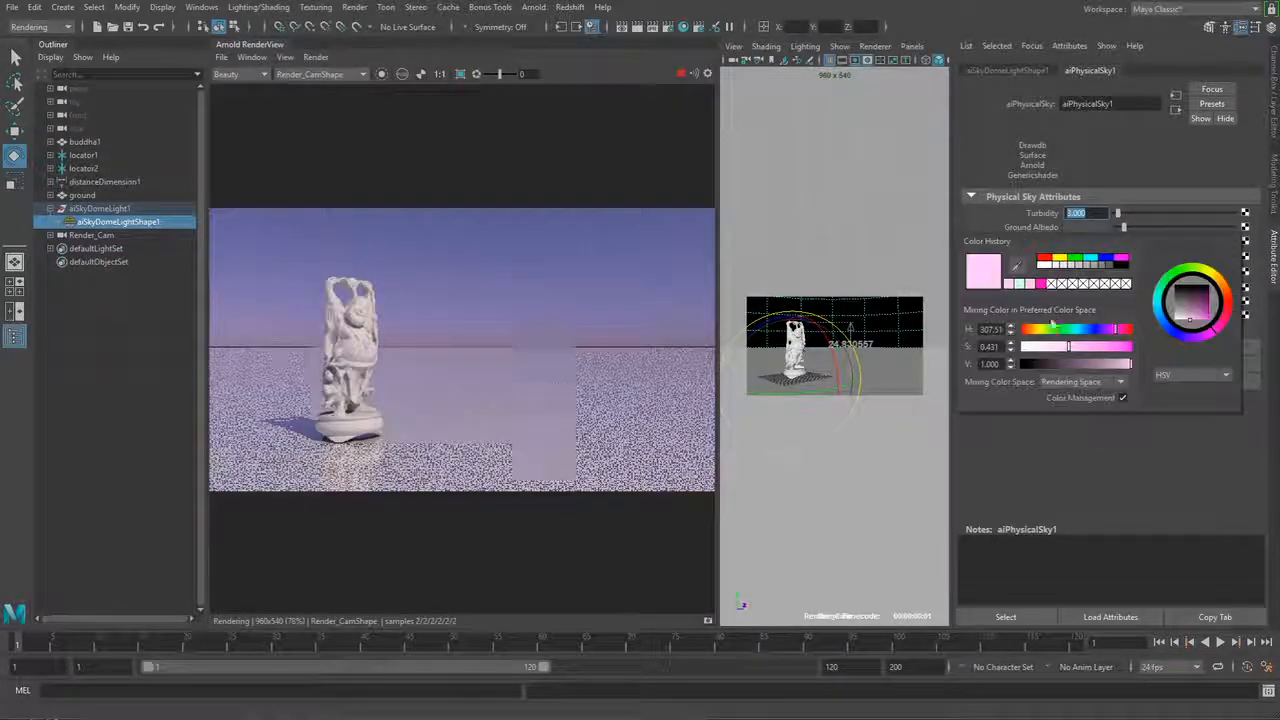
pyautogui.moveTo(1057, 346); pyautogui.dragTo(998, 348)
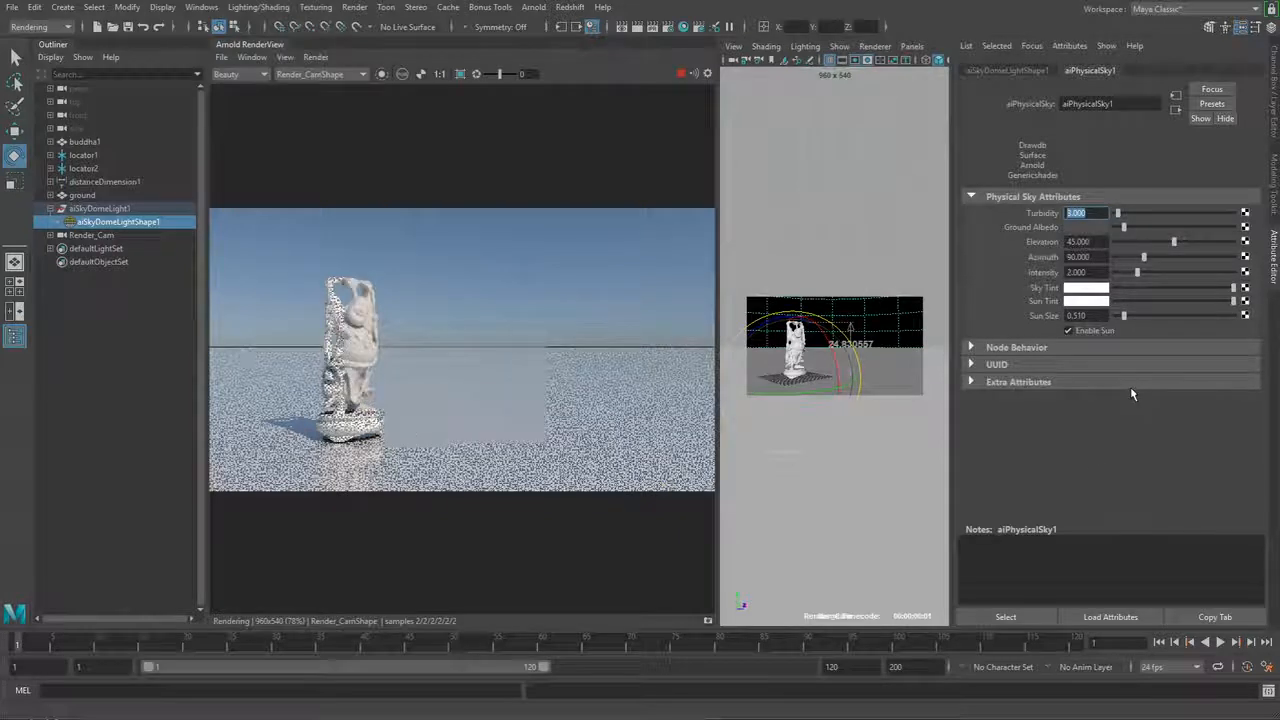
# - Test the Sun Tint with magenta, turquoise, yellow and pinkish red in the interactive render, and reset it to white
pyautogui.click(1078, 302)
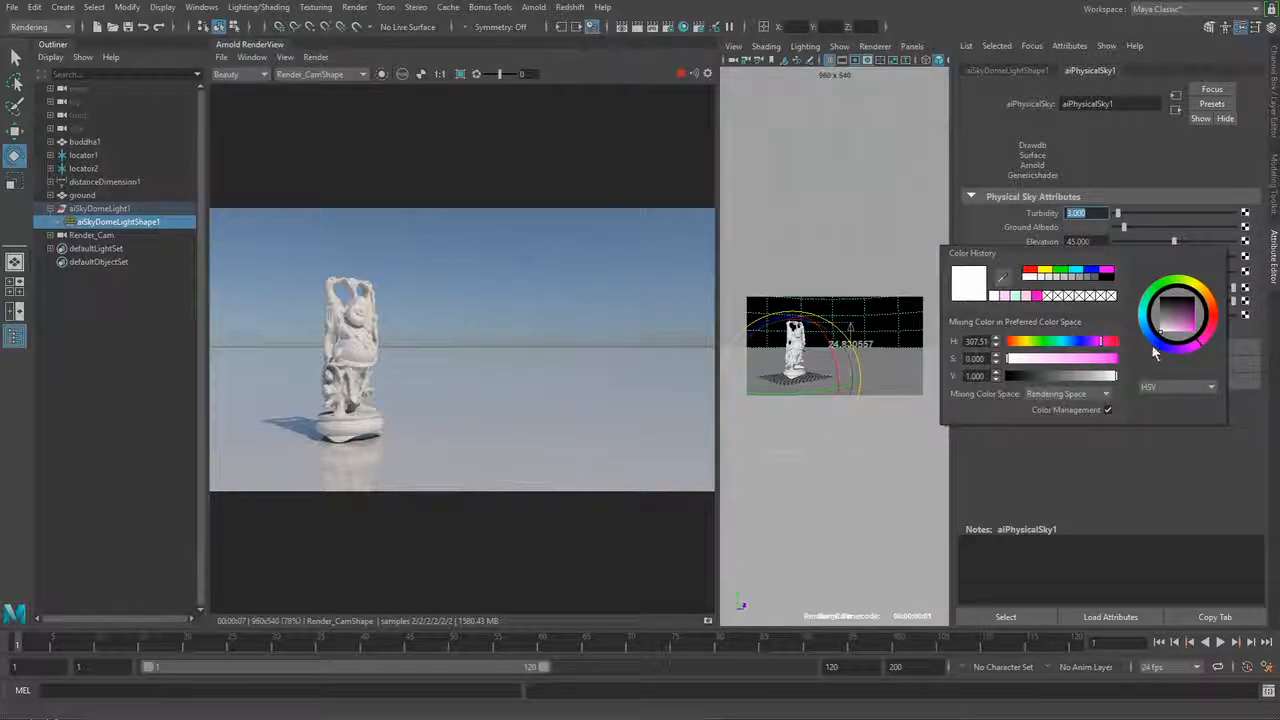
pyautogui.moveTo(1110, 358); pyautogui.dragTo(1122, 366)
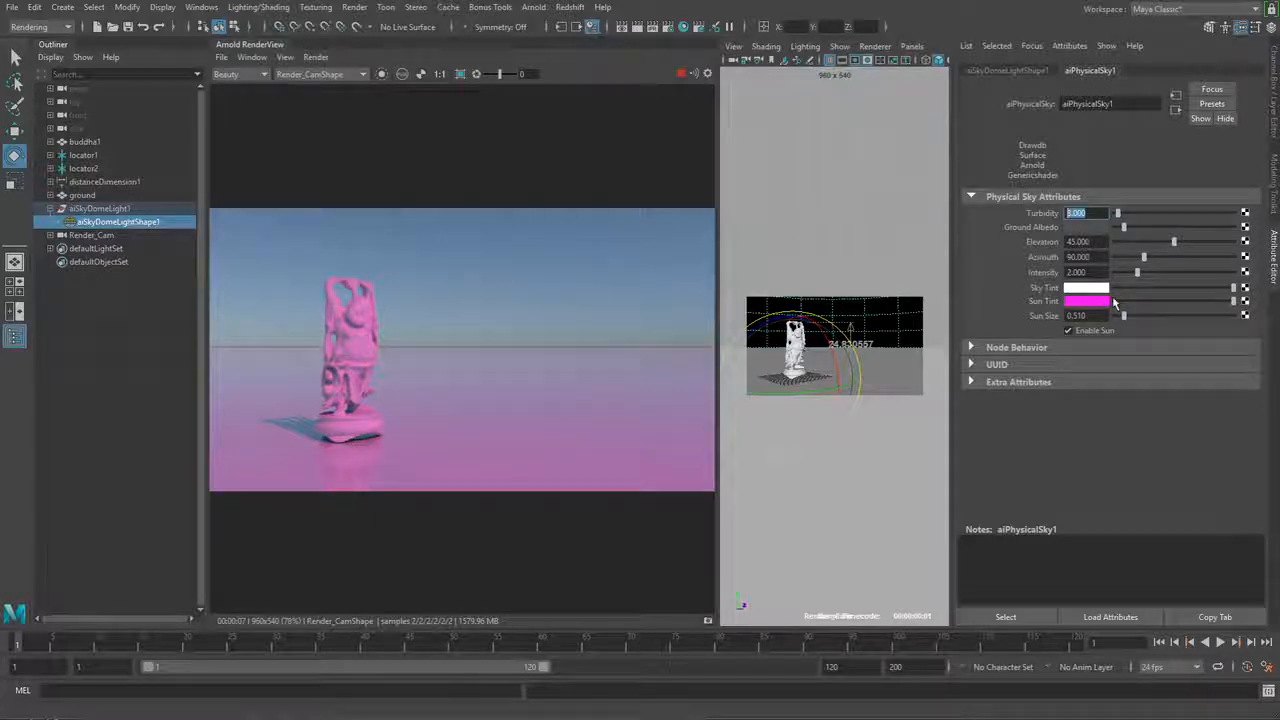
pyautogui.click(1100, 302)
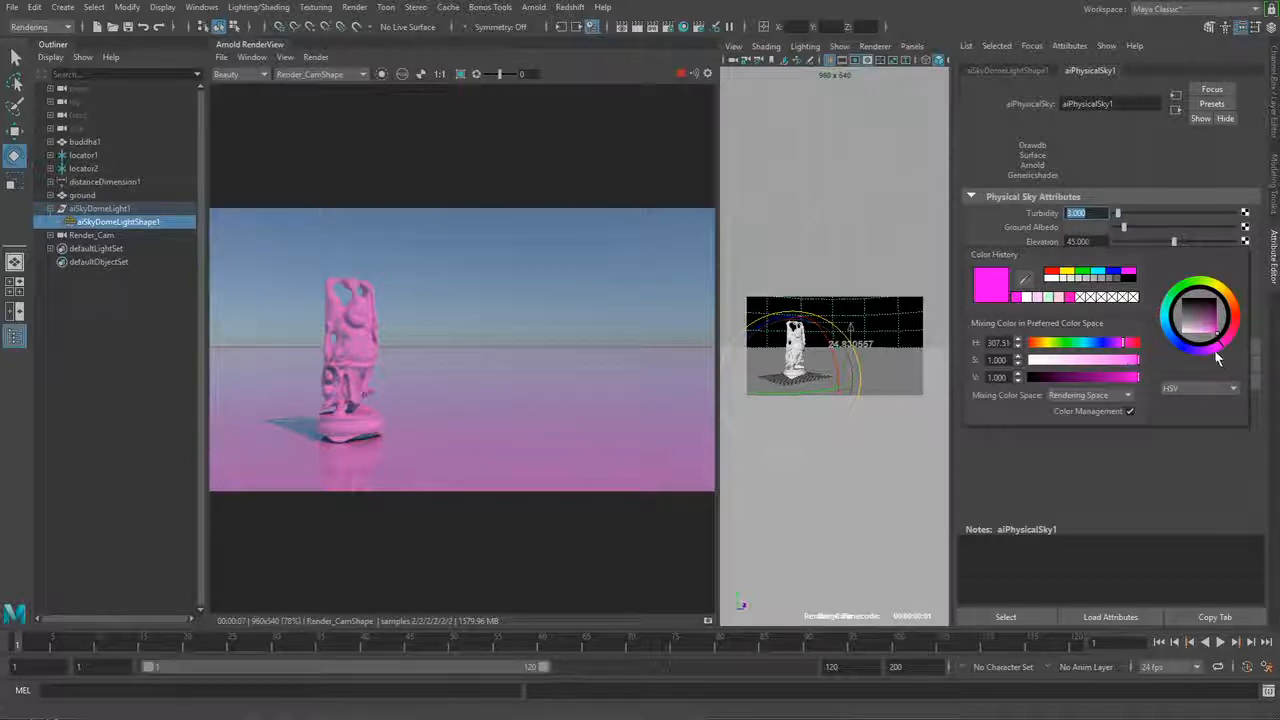
pyautogui.moveTo(1212, 356); pyautogui.dragTo(1225, 295)
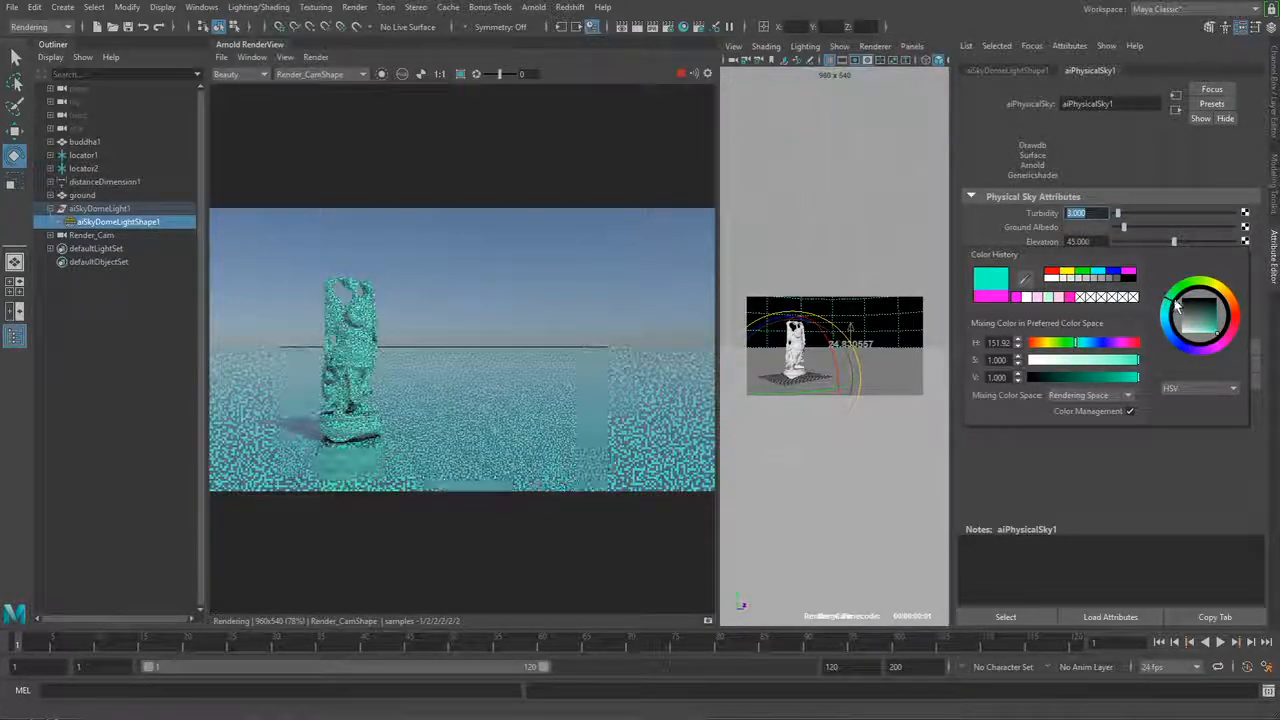
pyautogui.click(1222, 292)
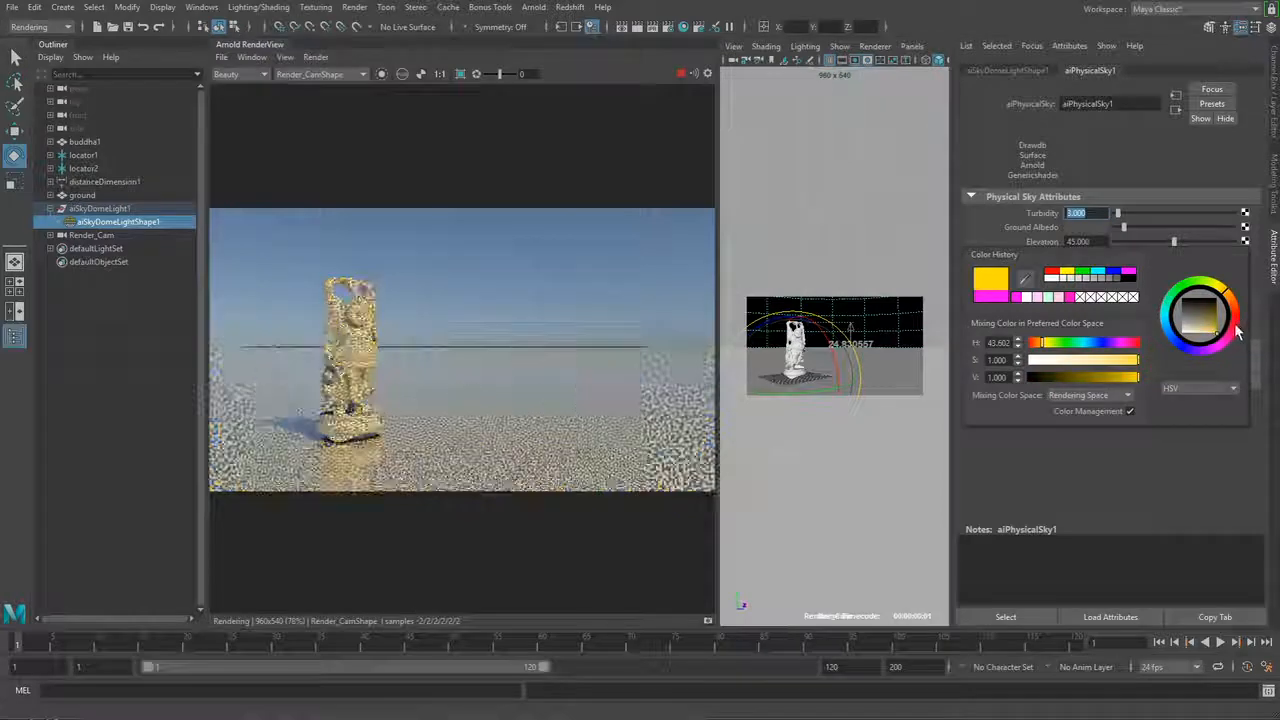
pyautogui.click(1236, 333)
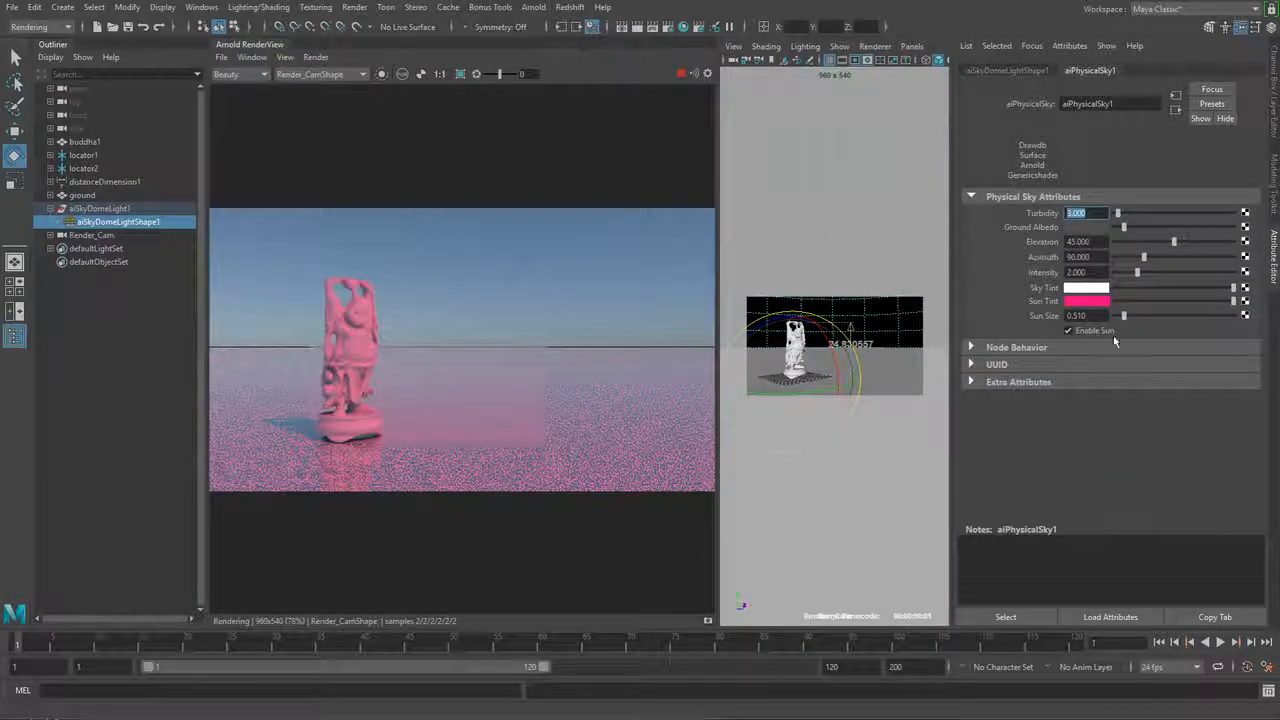
pyautogui.click(1100, 301)
pyautogui.moveTo(1042, 360); pyautogui.dragTo(1030, 362)
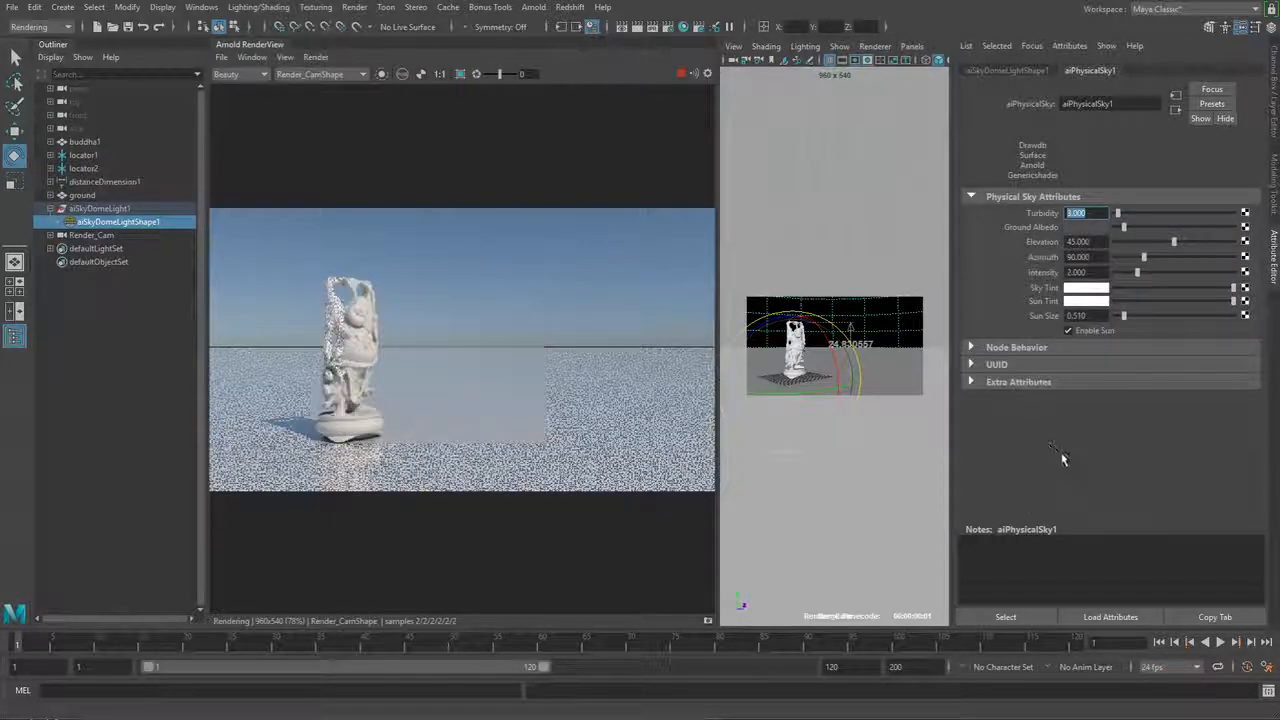
# - Try Sun Size values of 1, 3, 0.1 and 30 to compare the shadow softness in the interactive render
pyautogui.click(1080, 315)
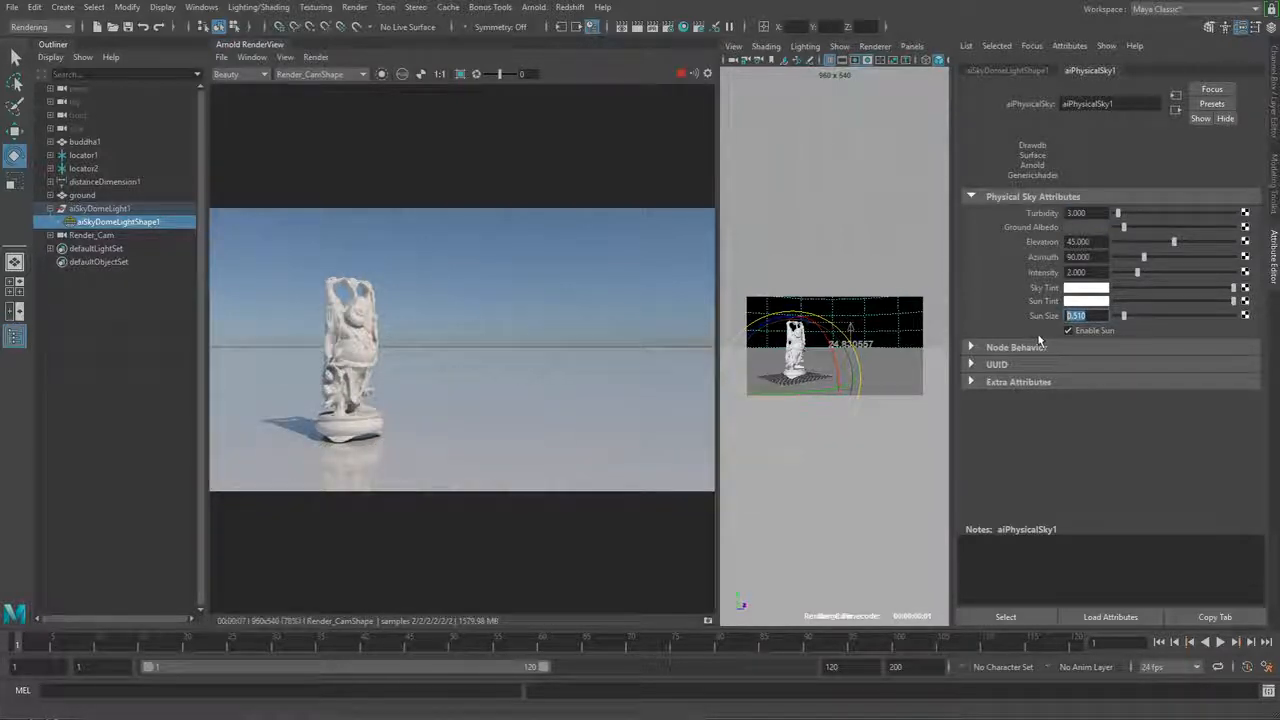
pyautogui.write('1')
pyautogui.press('Return')
pyautogui.write('3')
pyautogui.press('Return')
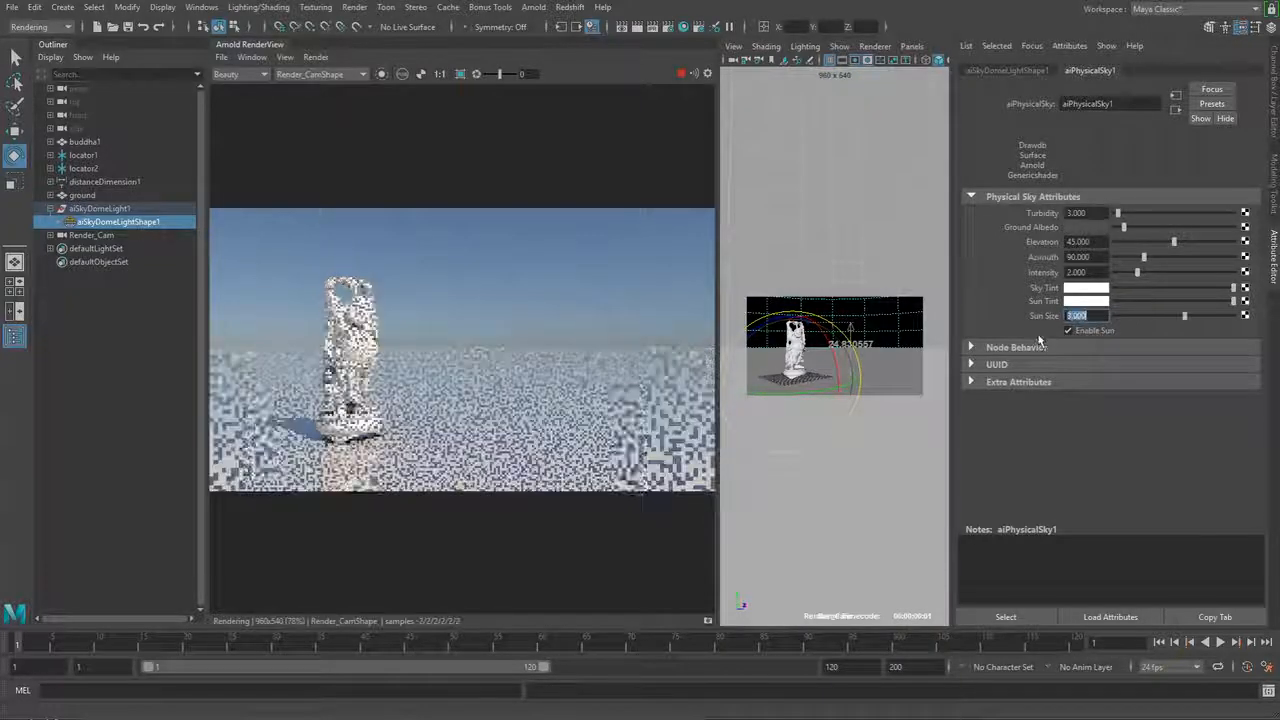
pyautogui.write('0.1')
pyautogui.press('Return')
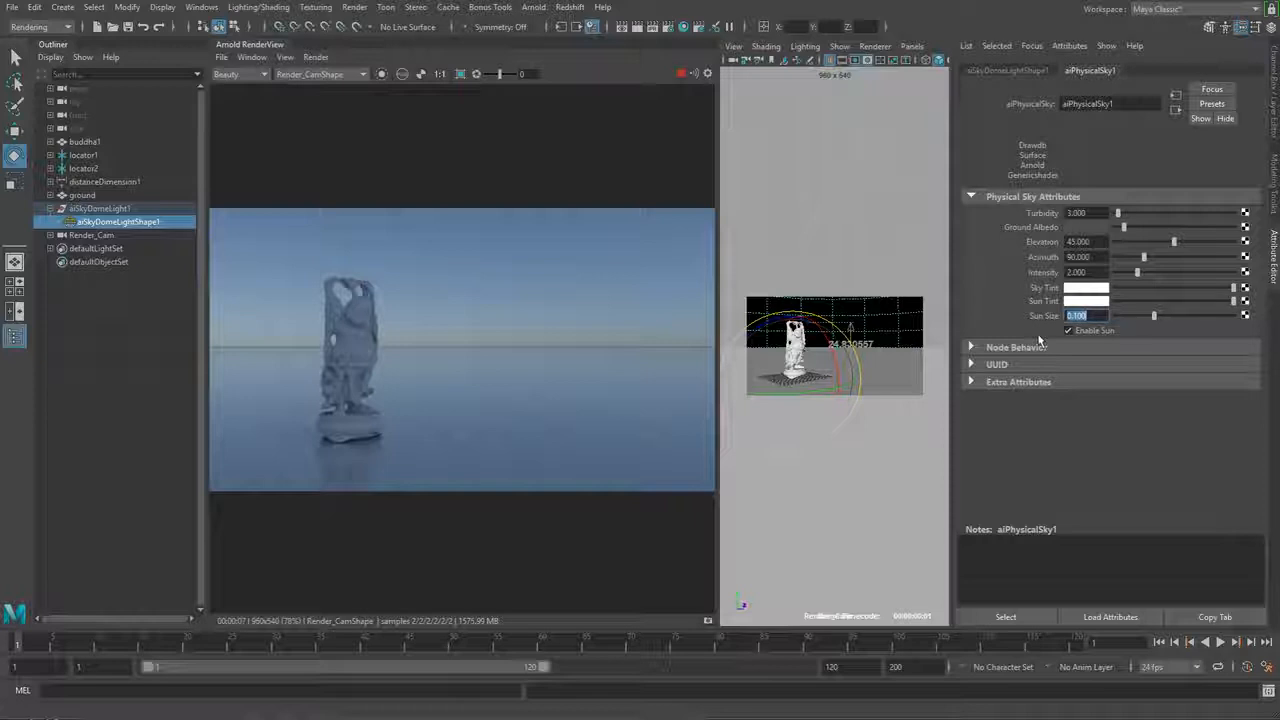
pyautogui.write('30')
pyautogui.press('Return')
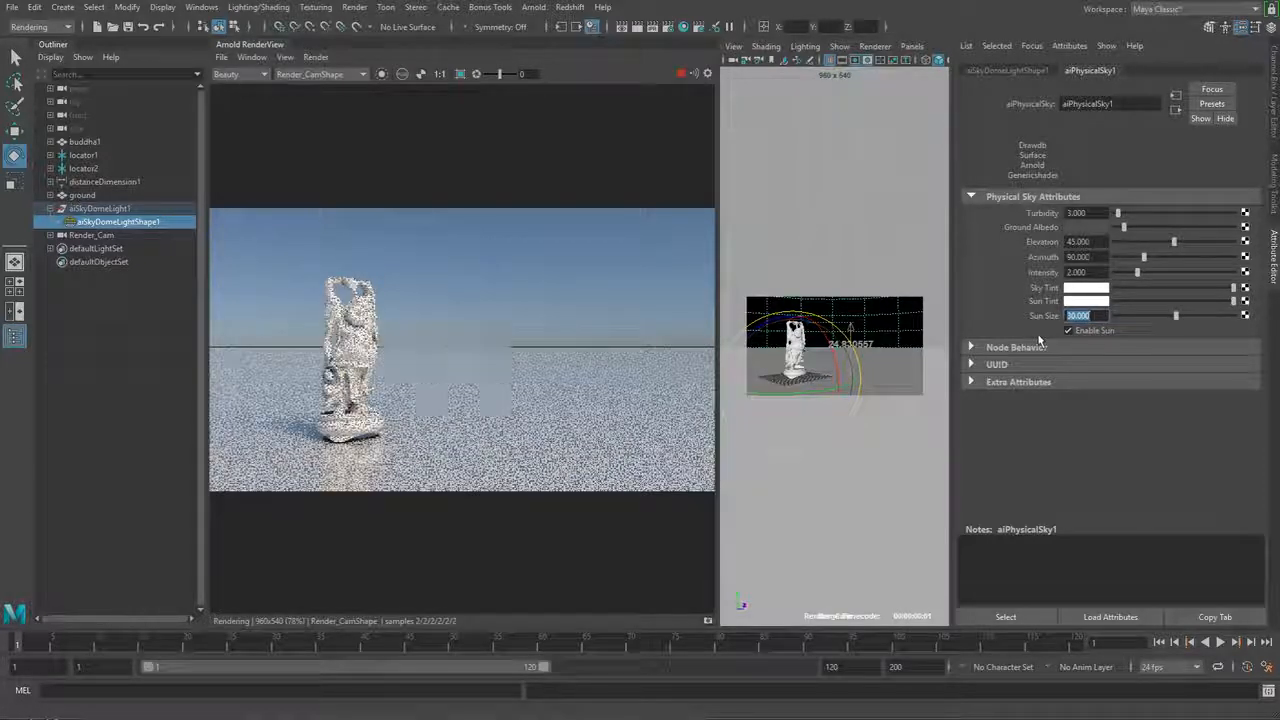
# - Set the physical sky's Sun Size to 0.5
pyautogui.write('0')
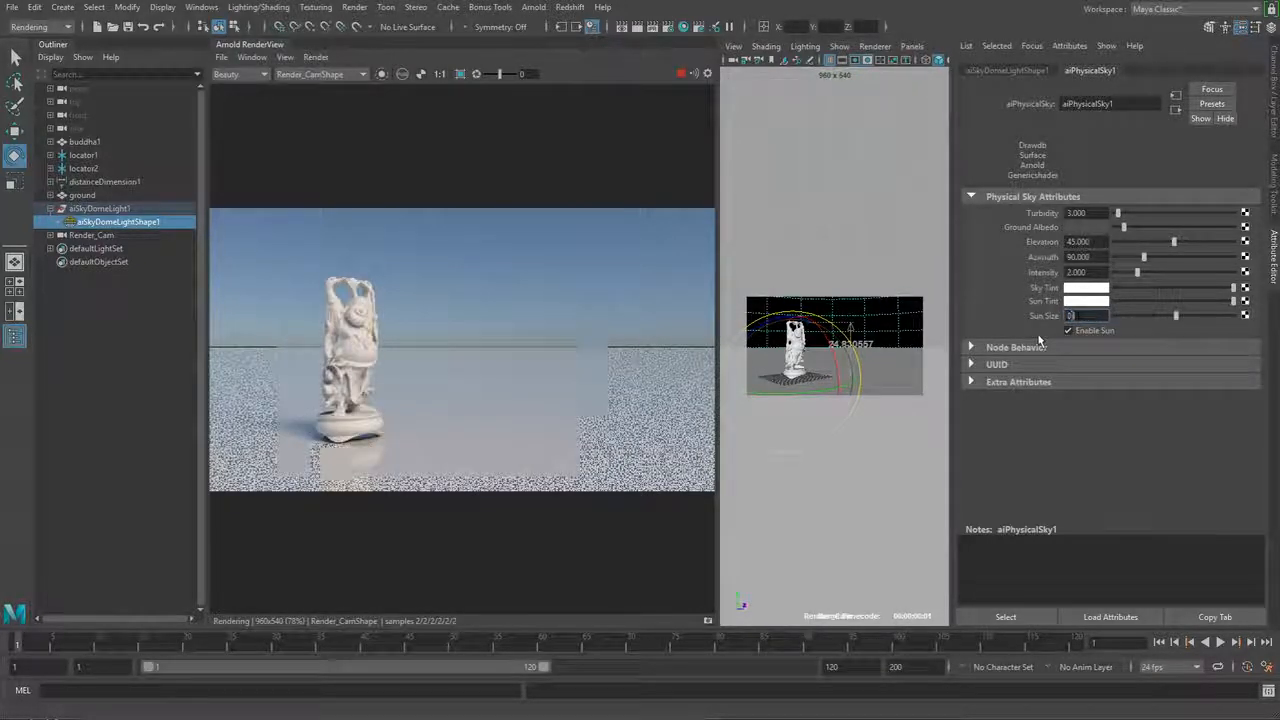
pyautogui.write('.')
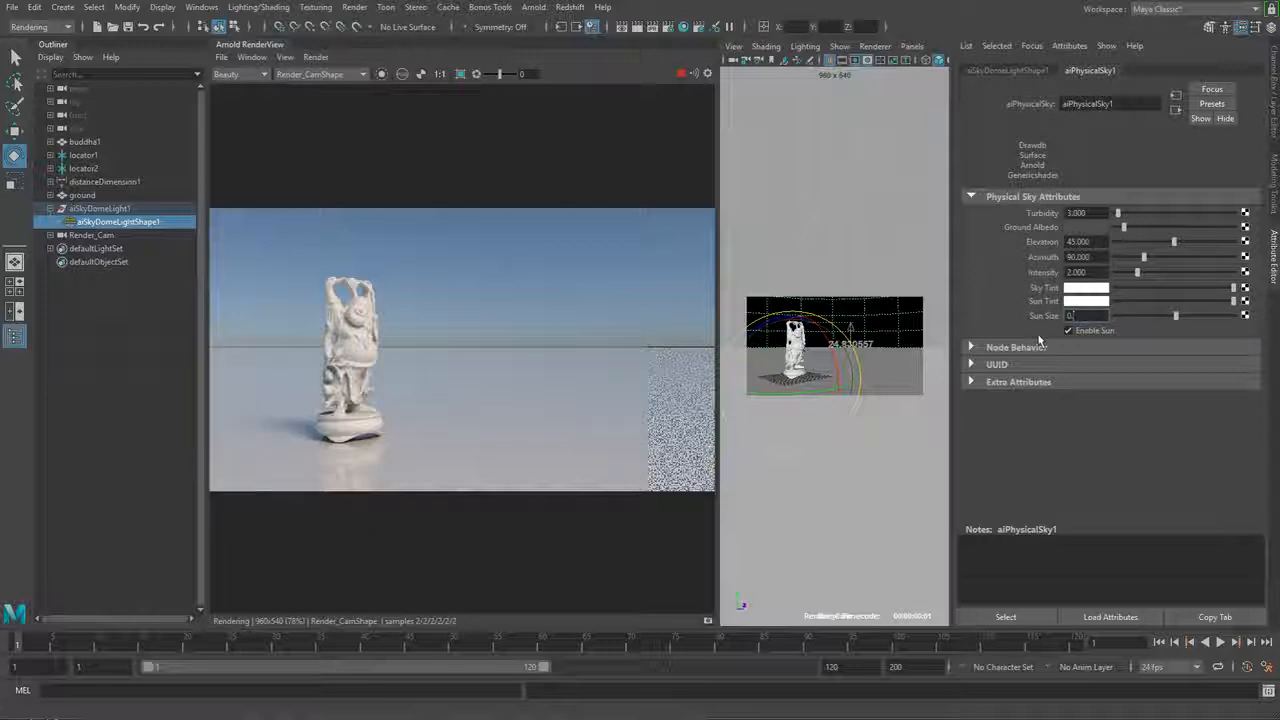
pyautogui.write('5')
pyautogui.press('Return')
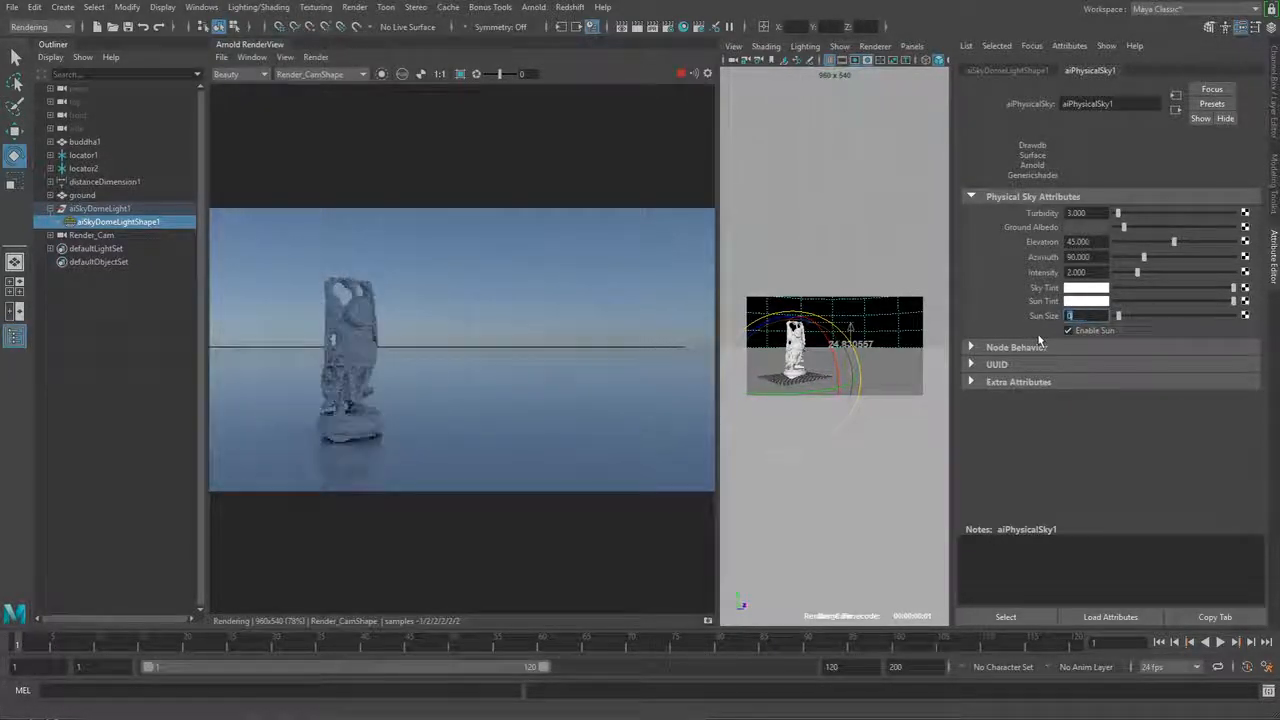
pyautogui.hotkey('ctrl', 'z')
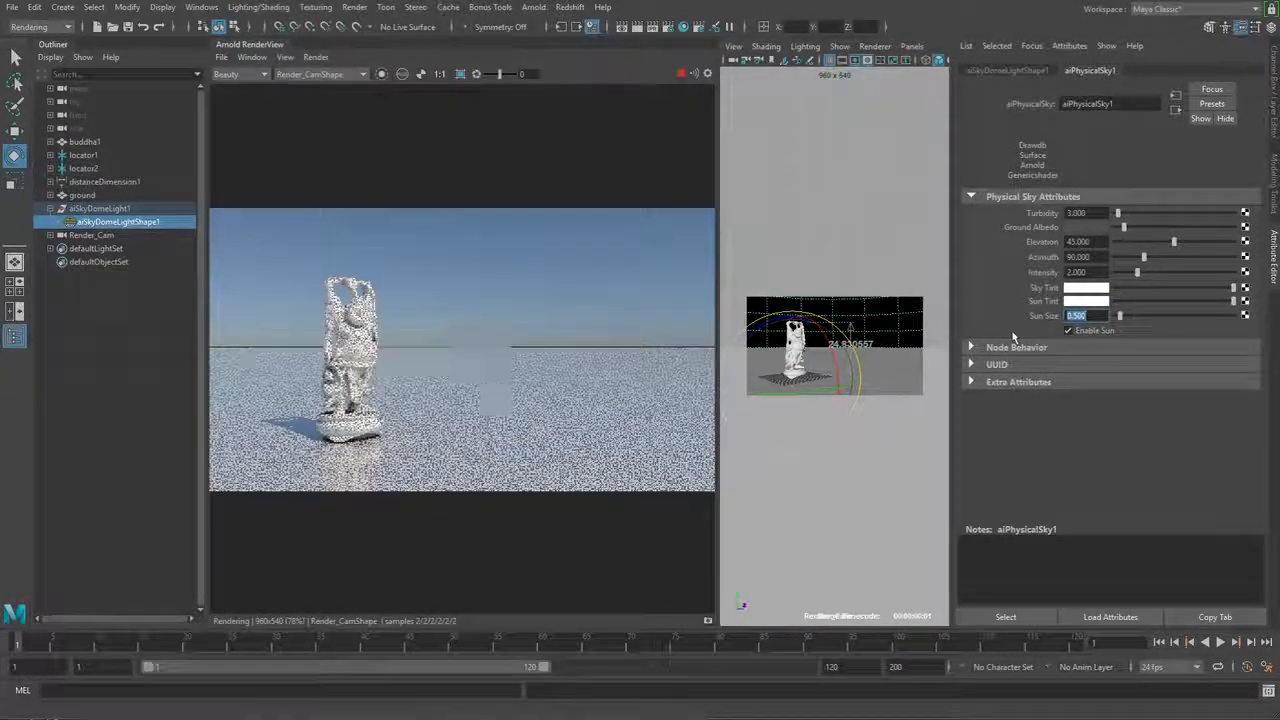
# - Test an overcast look by disabling the sun, with turbidity 10, a lighter ground albedo and intensity 0.5
pyautogui.click(1104, 333)
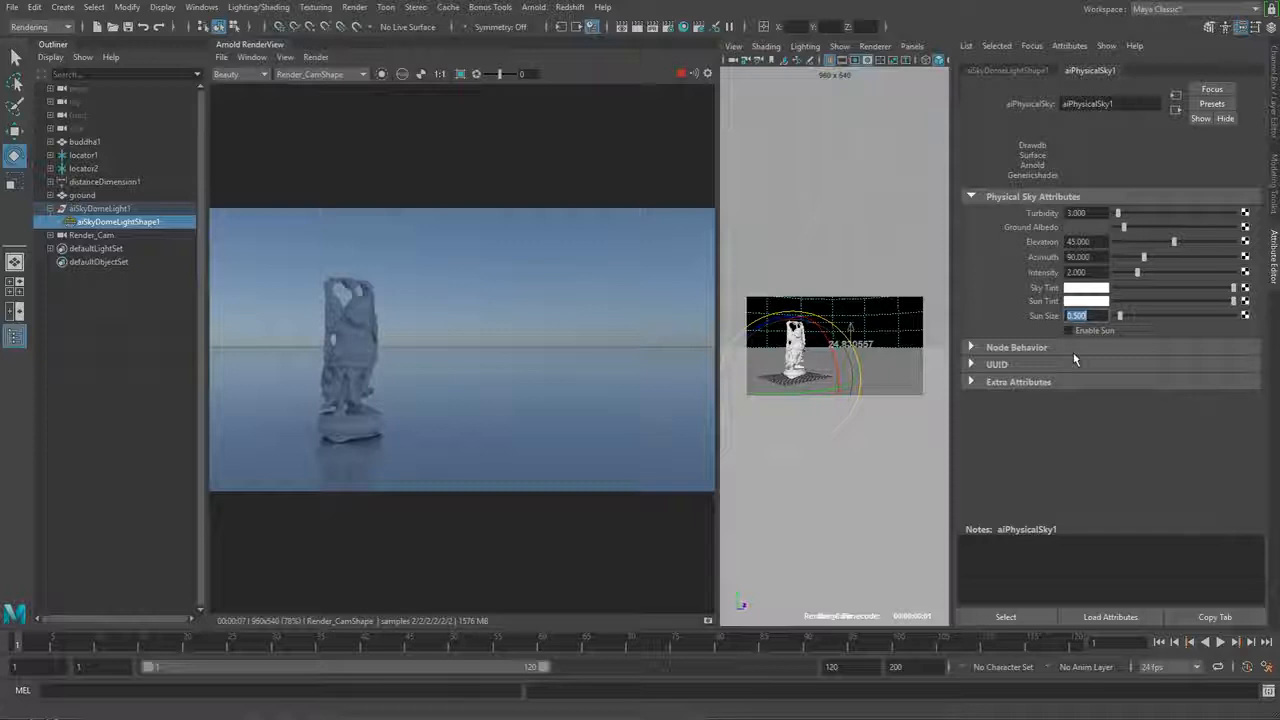
pyautogui.click(1097, 213)
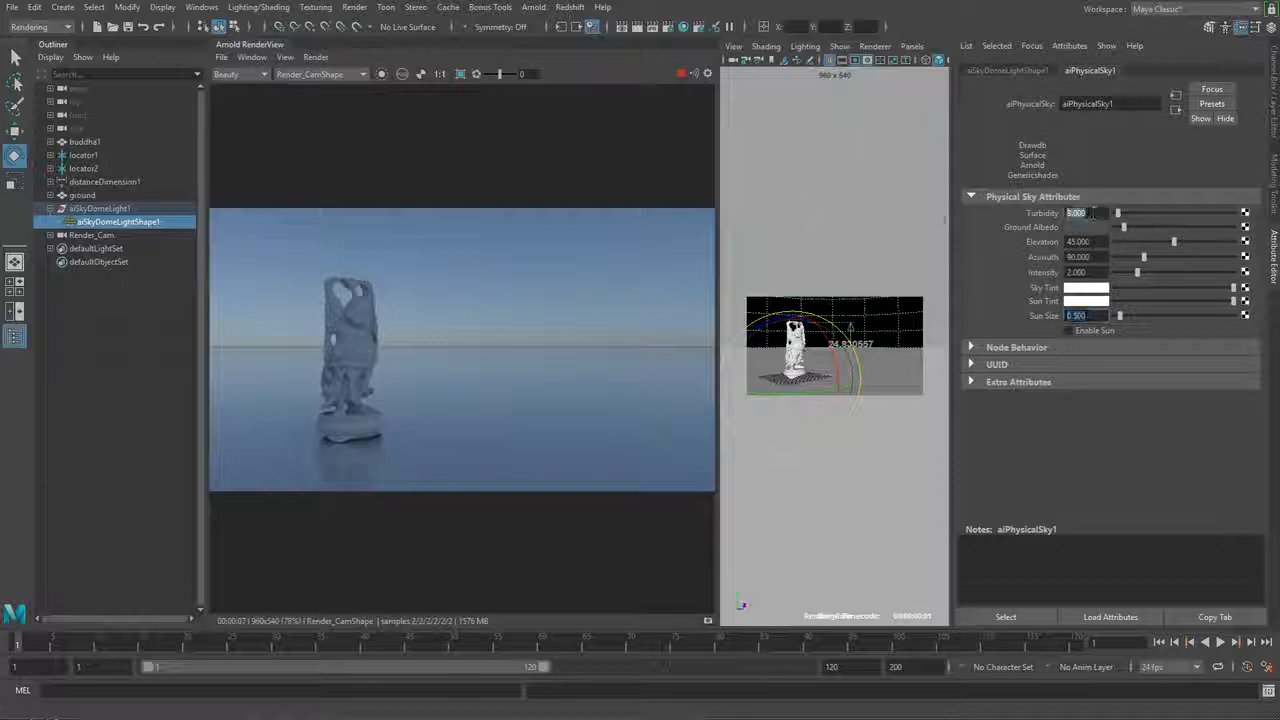
pyautogui.write('10')
pyautogui.press('Return')
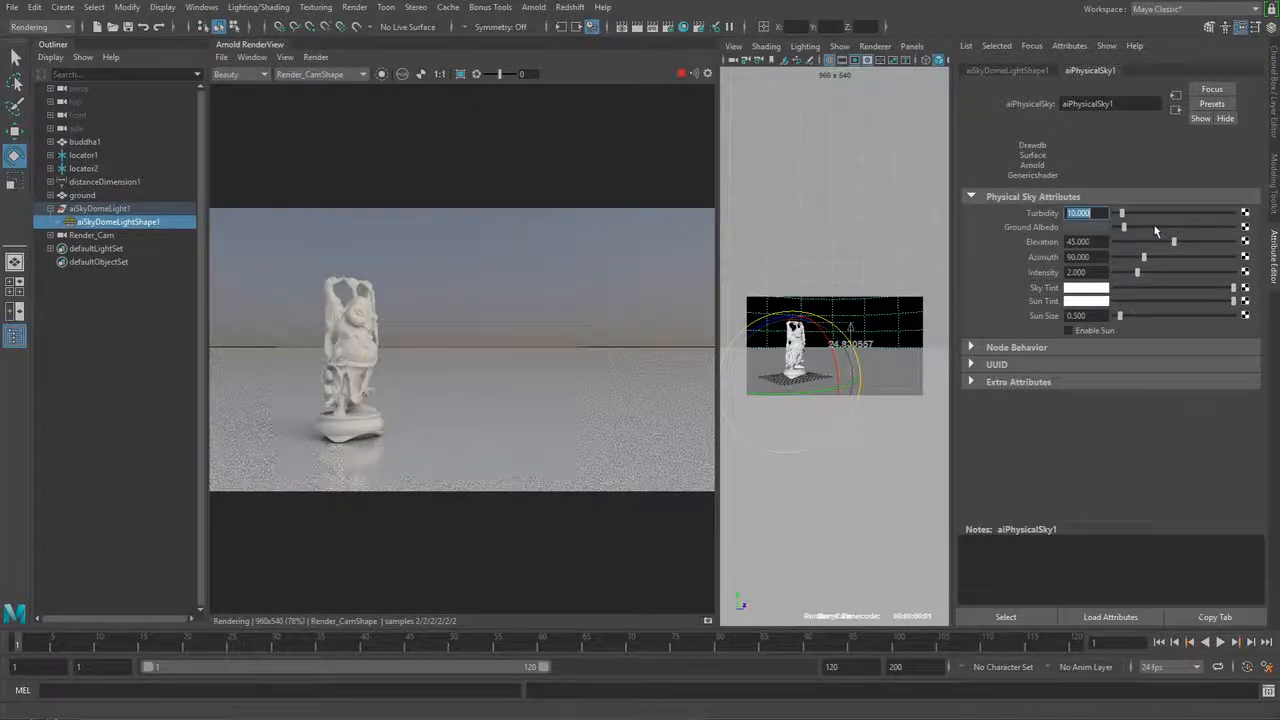
pyautogui.moveTo(1124, 227); pyautogui.dragTo(1154, 227)
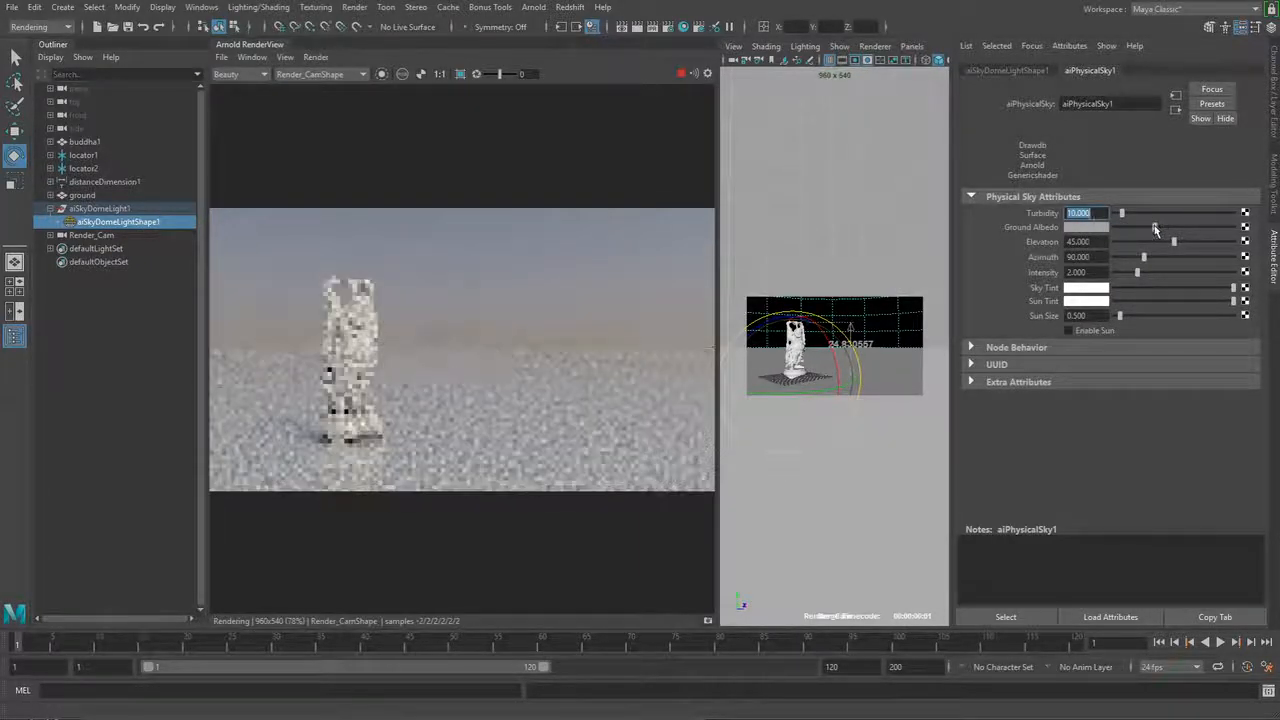
pyautogui.moveTo(1088, 272); pyautogui.dragTo(991, 276)
pyautogui.write('0.5')
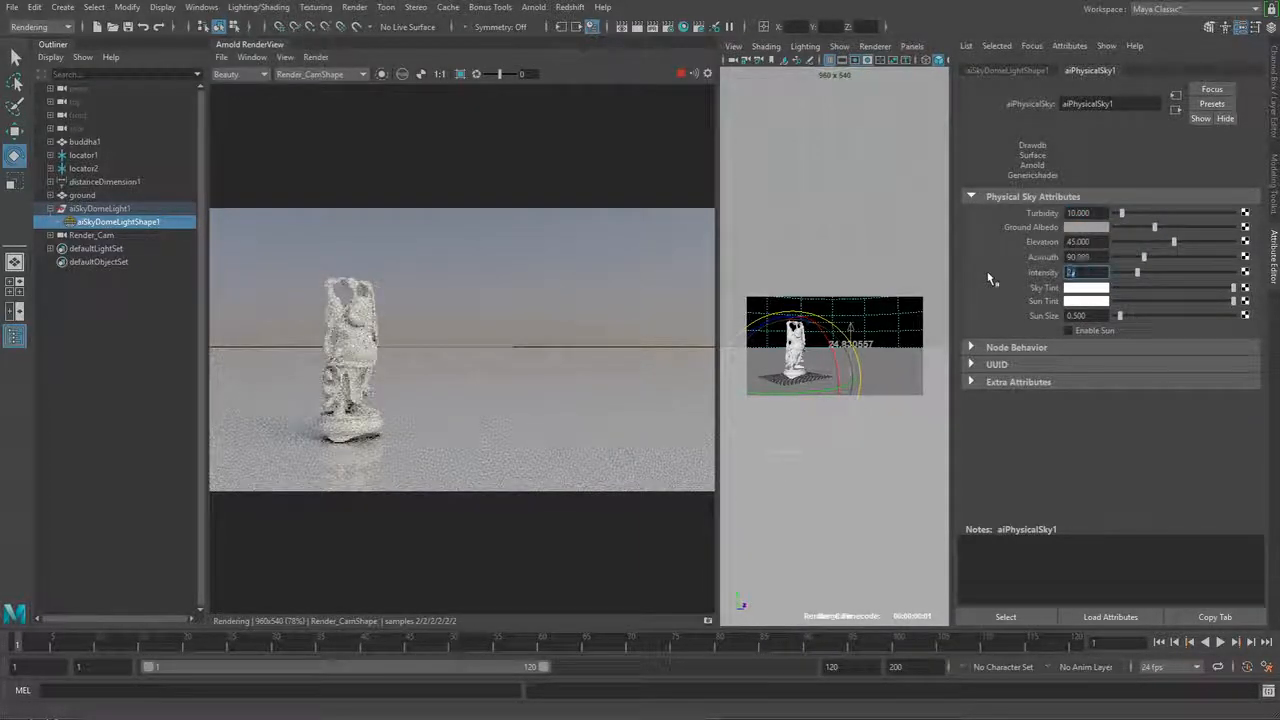
pyautogui.press('Return')
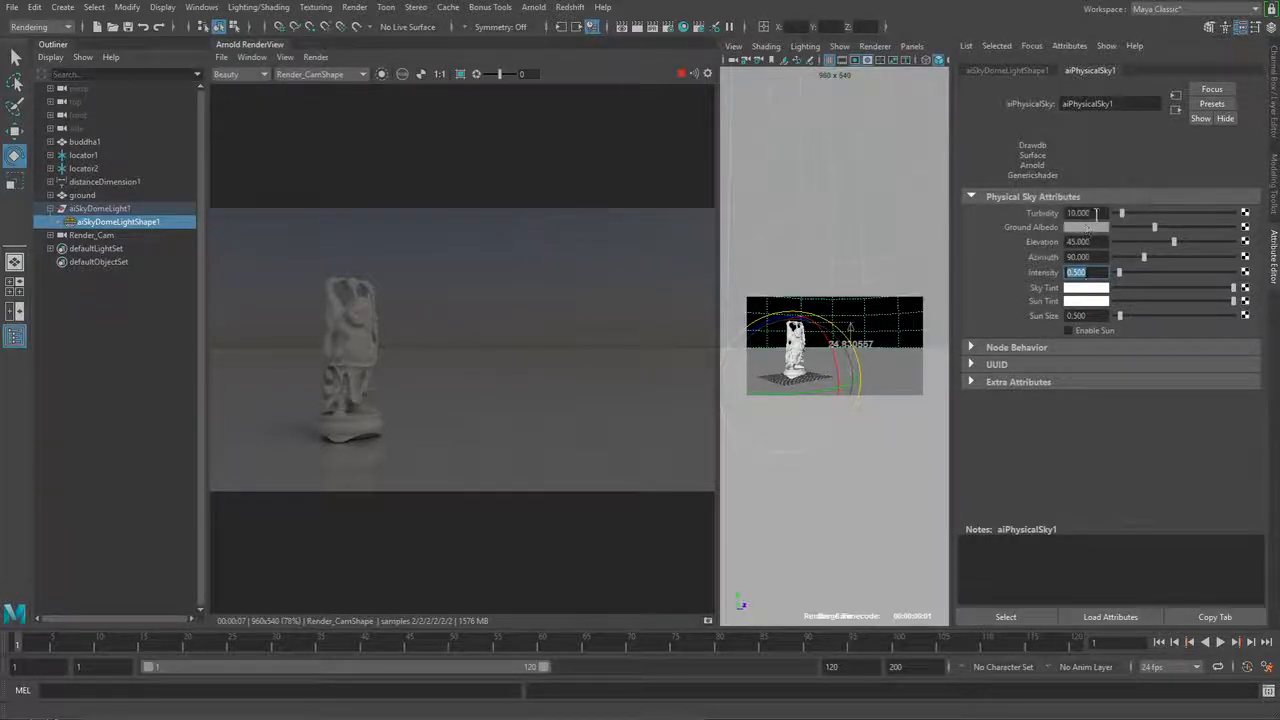
# - Restore the clear sky with turbidity 3, a dark ground albedo, the sun enabled and intensity 2
pyautogui.moveTo(1096, 214); pyautogui.dragTo(936, 213)
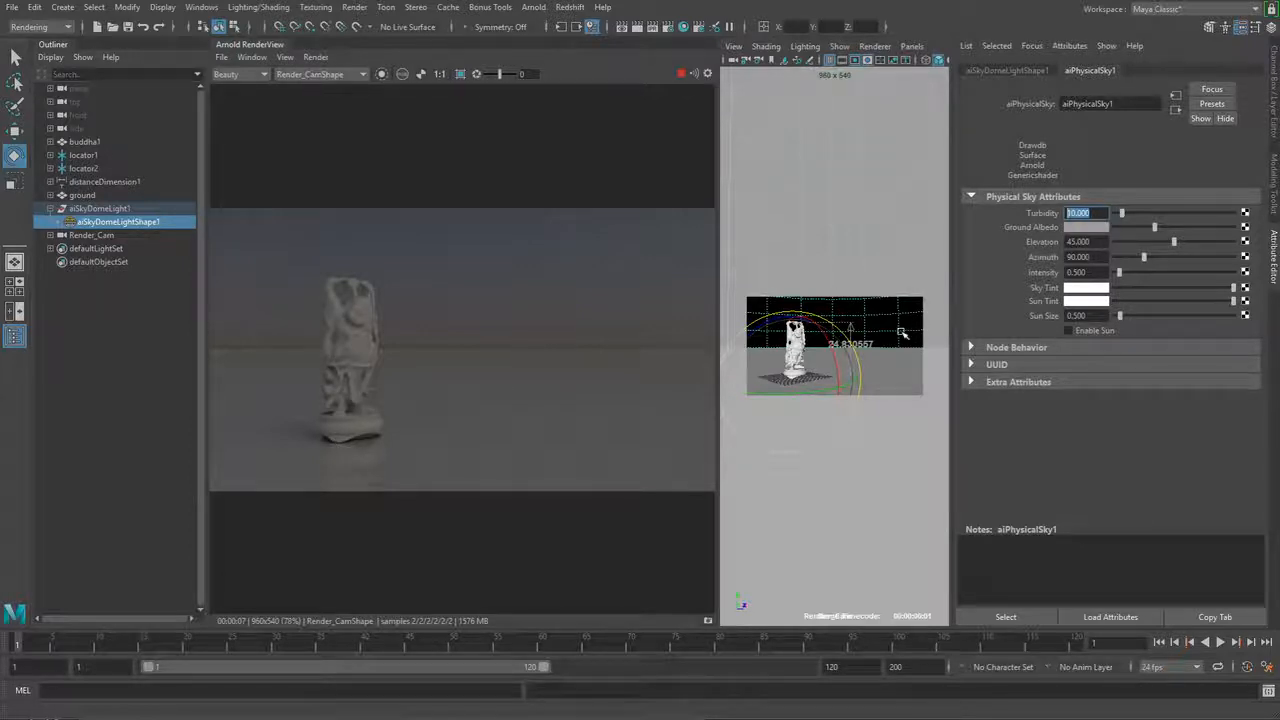
pyautogui.write('3')
pyautogui.press('Return')
pyautogui.click(1124, 227)
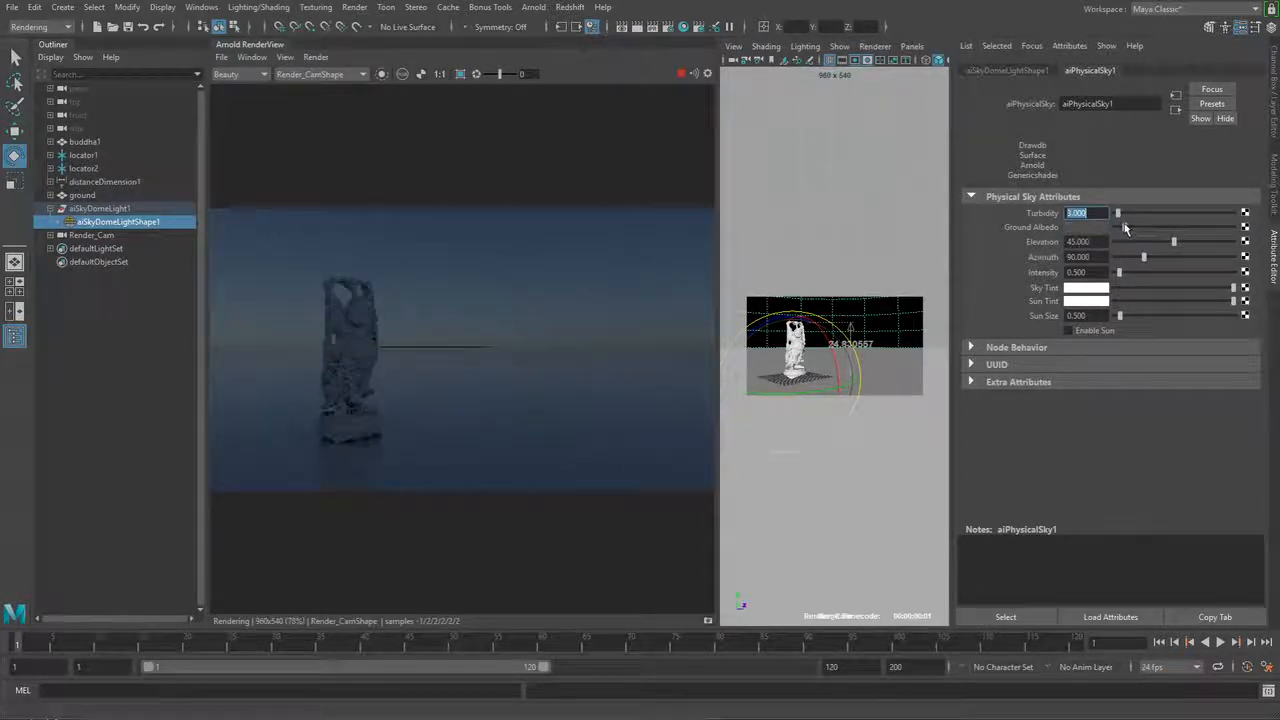
pyautogui.click(1098, 334)
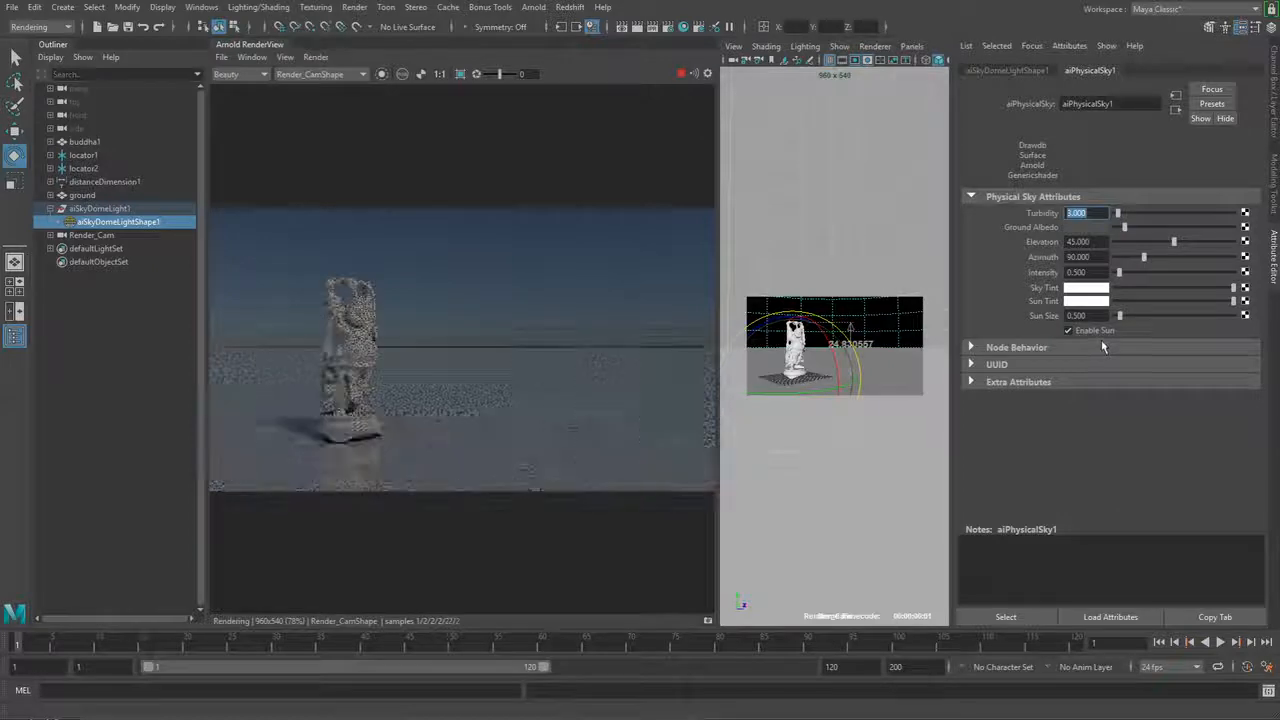
pyautogui.click(1077, 272)
pyautogui.write('2')
pyautogui.press('Return')
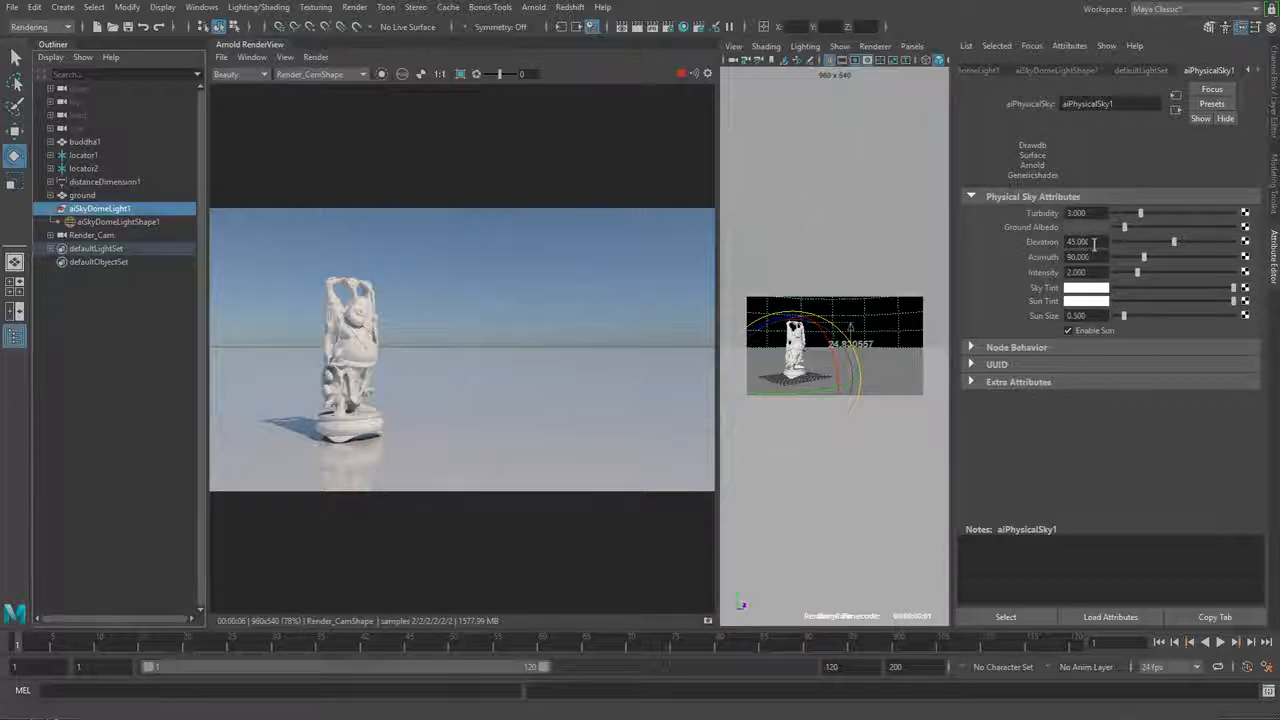
# - Switch to XnView and examine the sun's elevation and azimuth ranges in physical-sky-diagram.jpg, placing its window over the render
pyautogui.moveTo(1092, 243); pyautogui.dragTo(861, 261)
pyautogui.hotkey('alt', 'Tab')
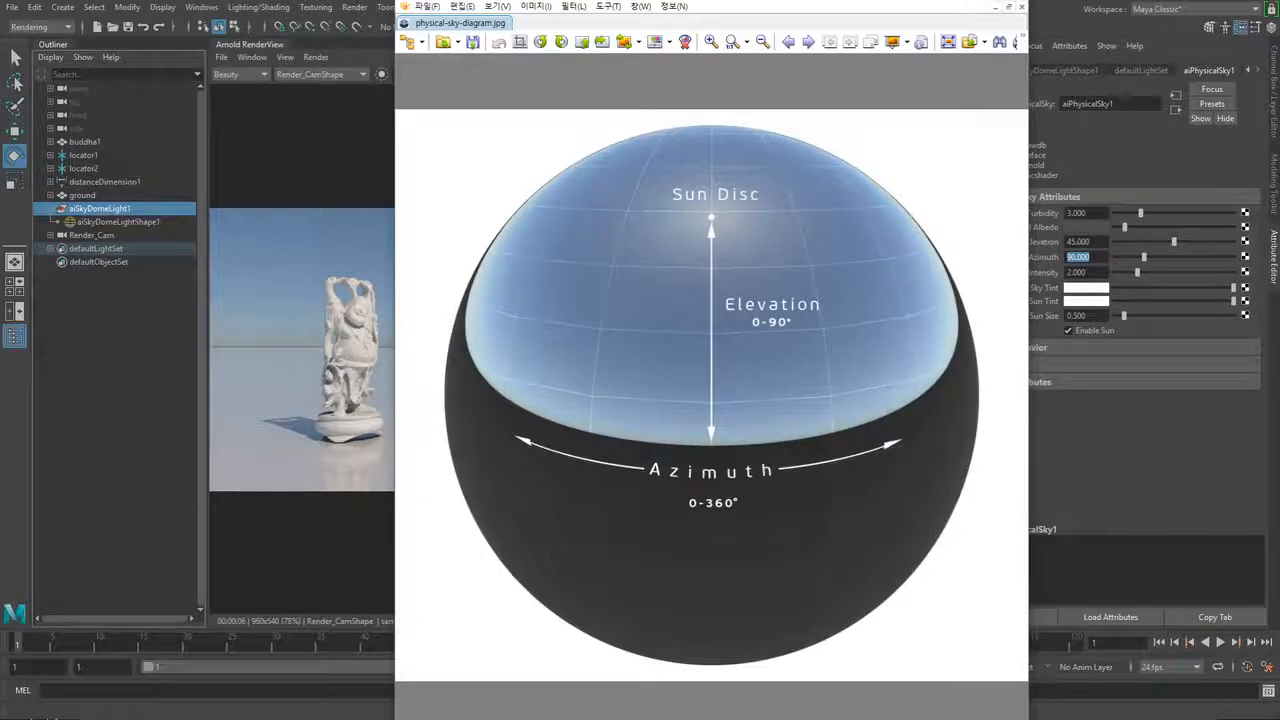
pyautogui.moveTo(395, 2); pyautogui.dragTo(436, 70)
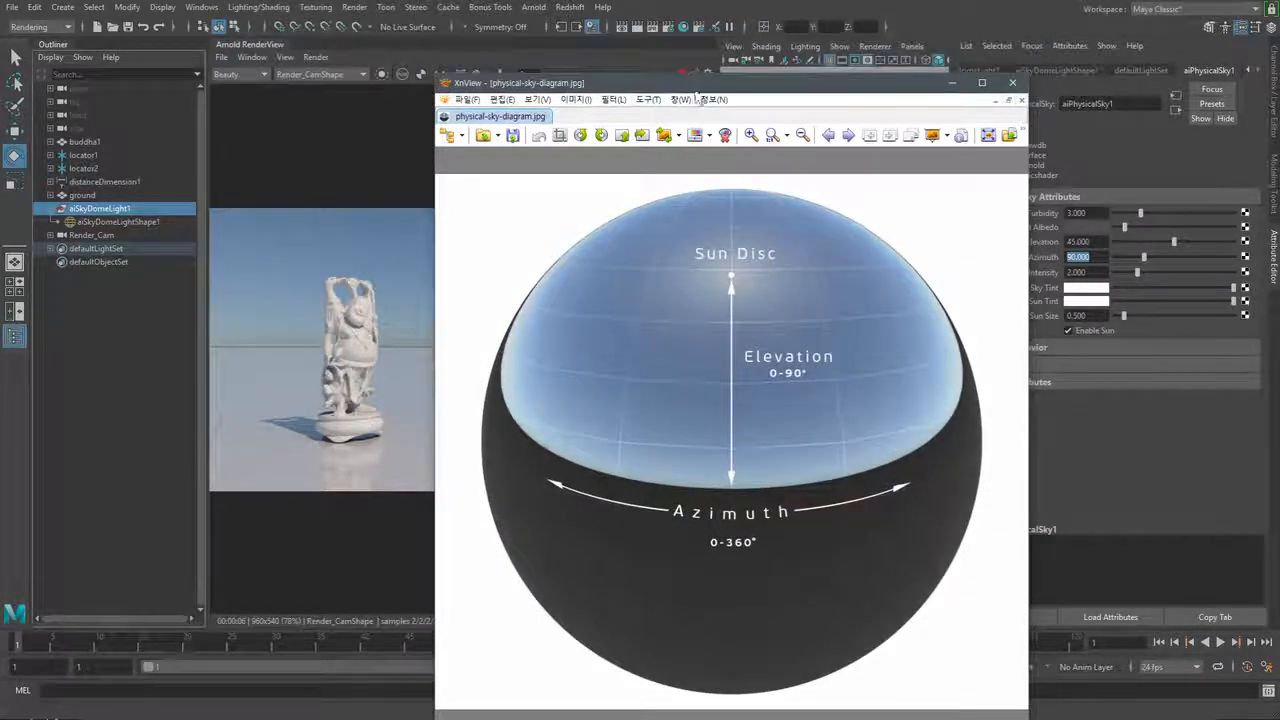
pyautogui.moveTo(708, 86); pyautogui.dragTo(710, 52)
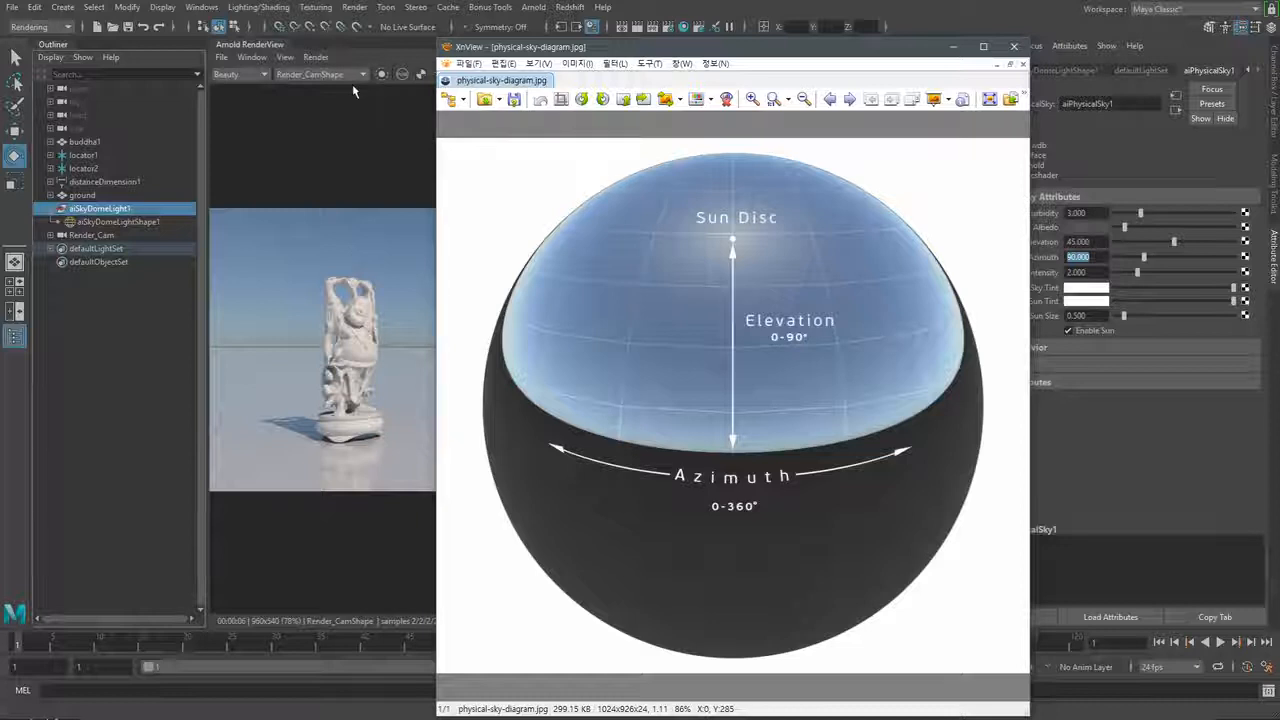
pyautogui.moveTo(792, 53); pyautogui.dragTo(645, 53)
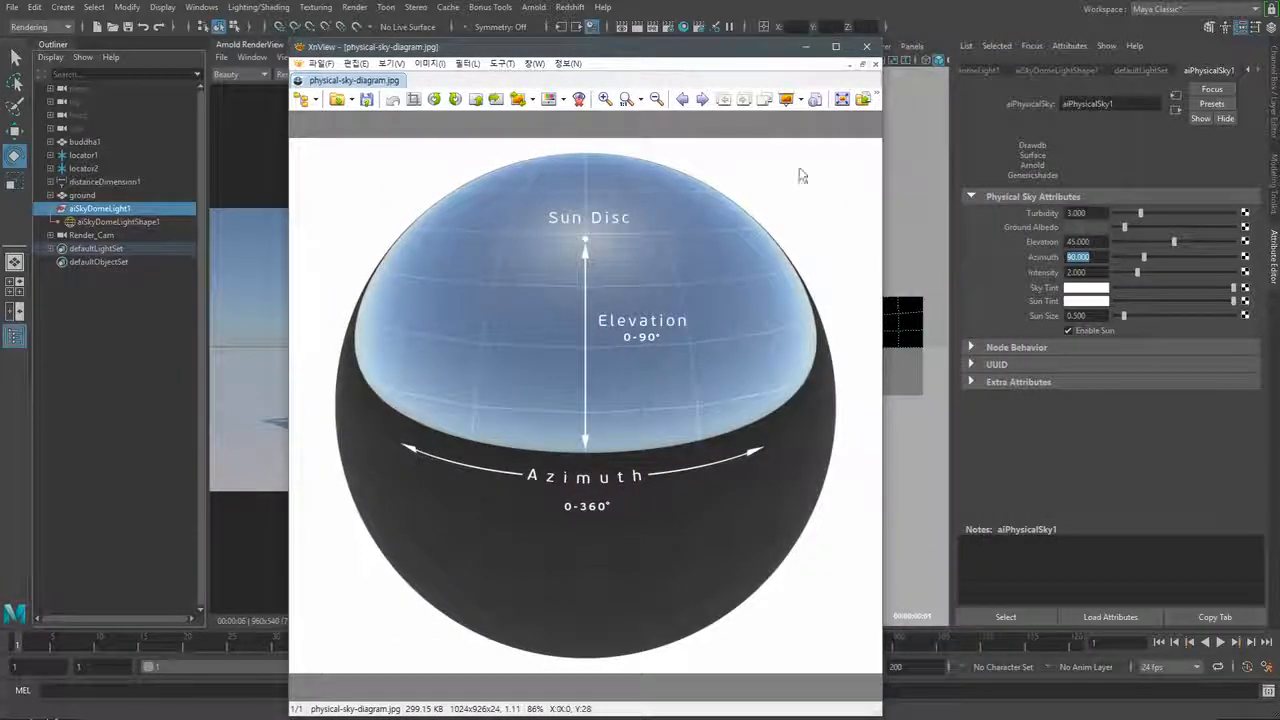
# - Try a sun Elevation of 90 and inspect the shadow around the statue's base up close in the render
pyautogui.click(1078, 241)
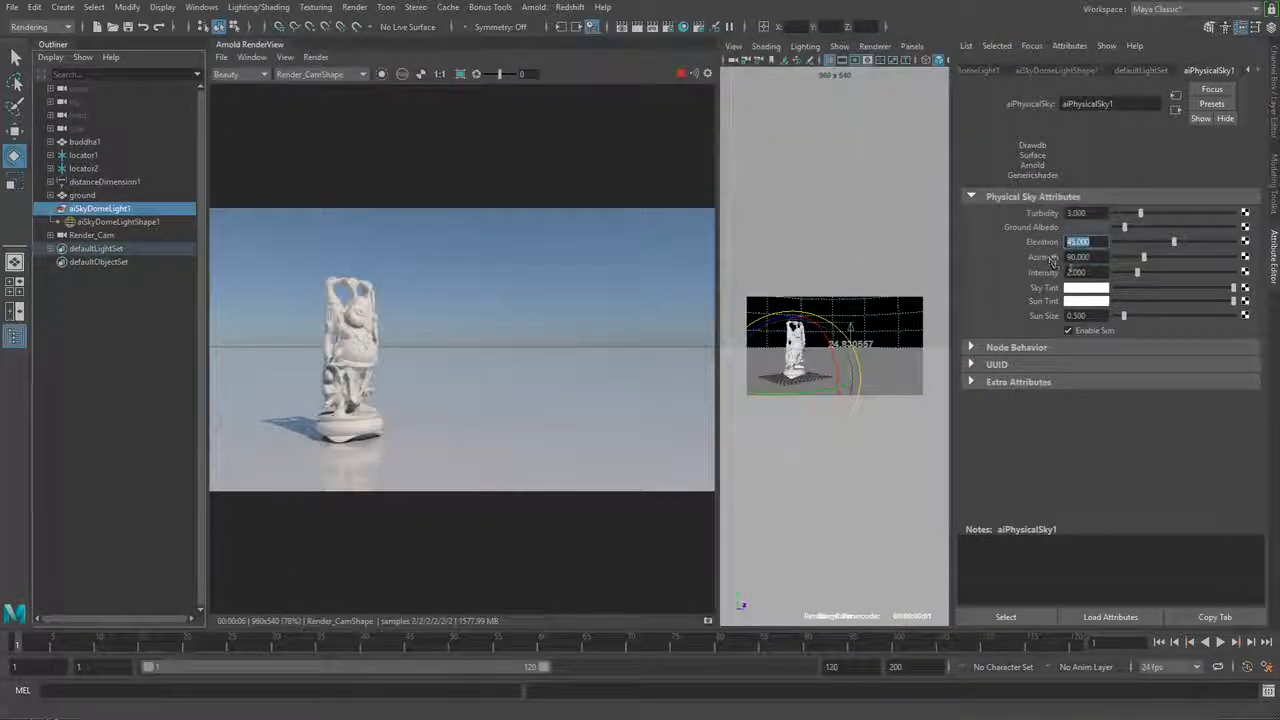
pyautogui.write('90')
pyautogui.press('Return')
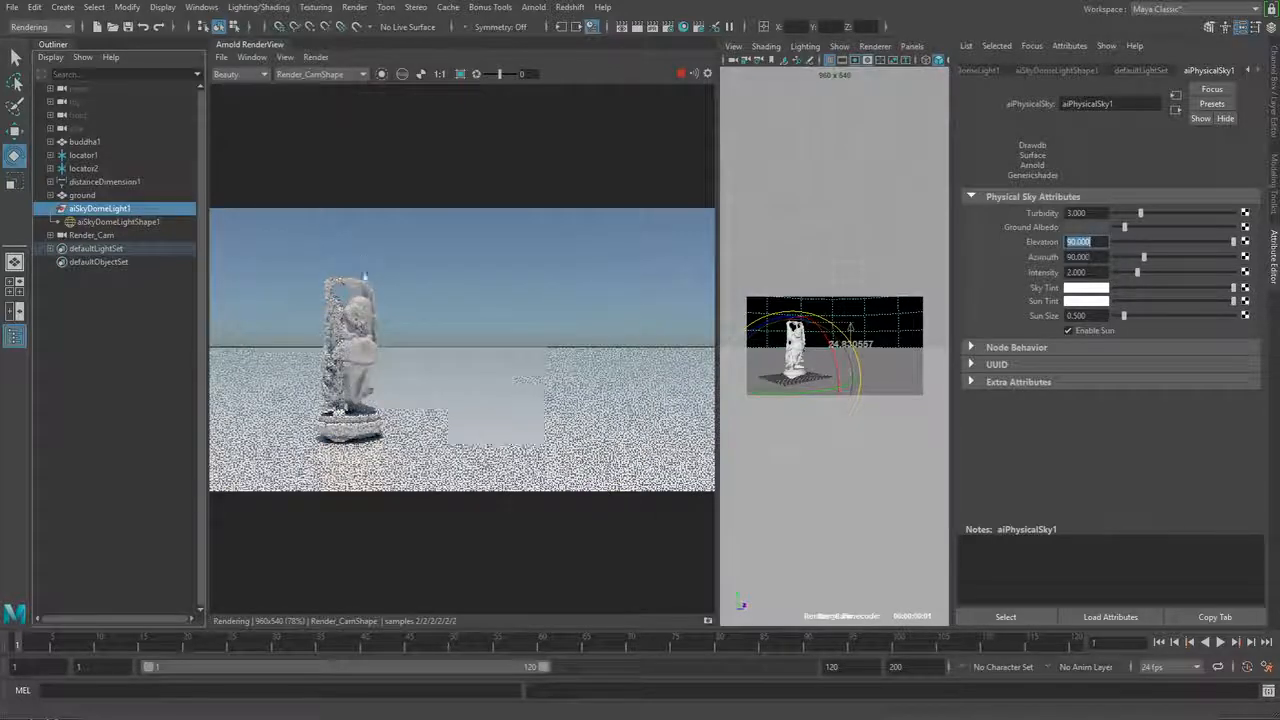
pyautogui.scroll(5, 340, 335)
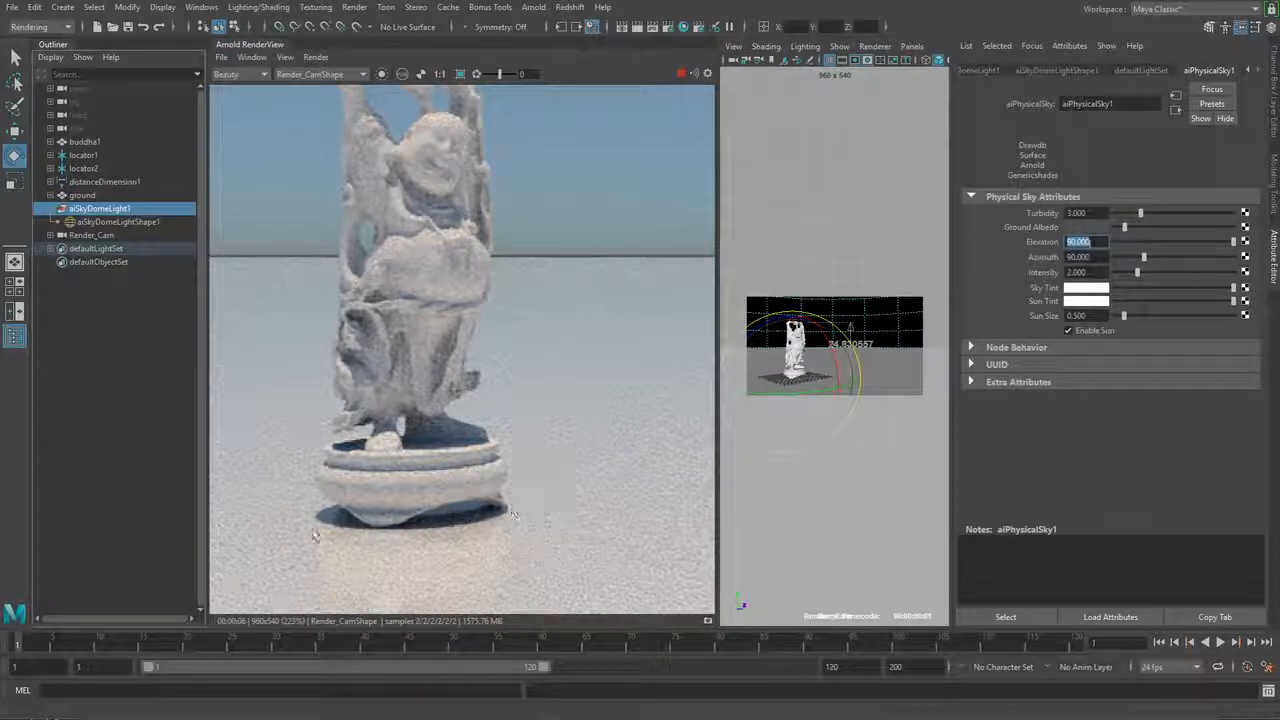
pyautogui.scroll(-6, 512, 514)
pyautogui.scroll(2, 528, 514)
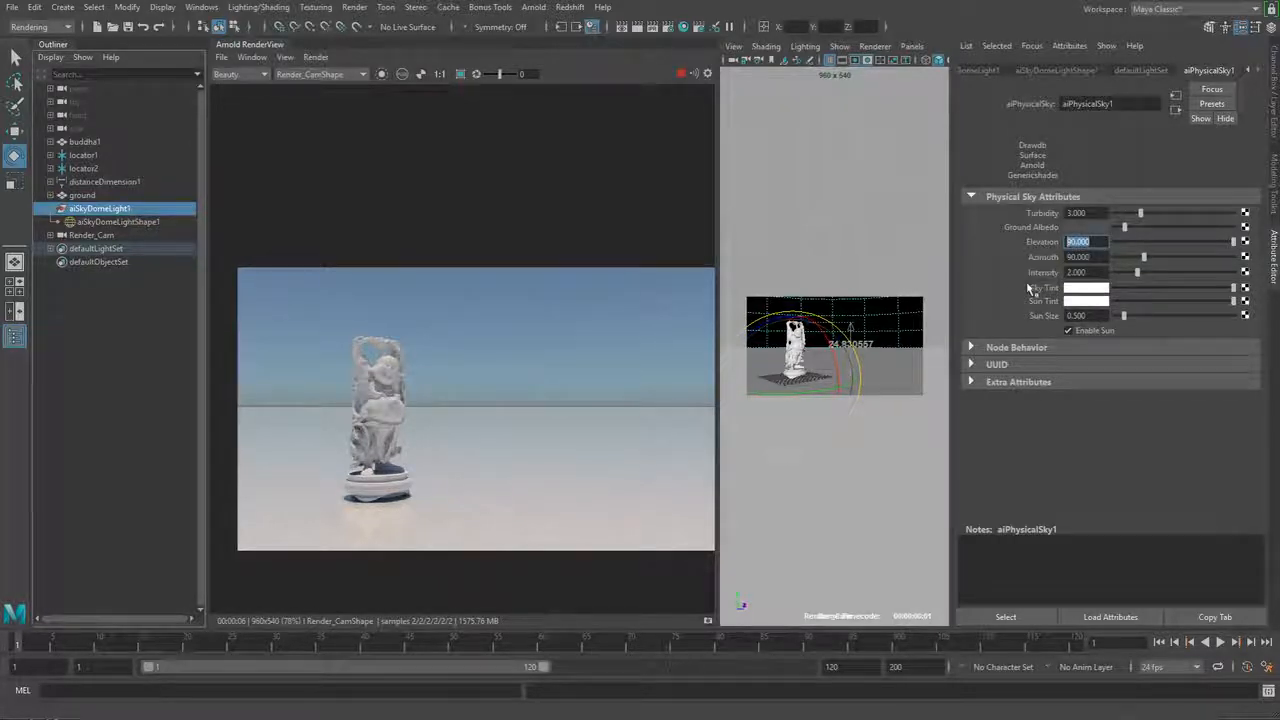
# - Try a sun Elevation of 20 and compare it with the elevation arc in the sky diagram
pyautogui.write('20')
pyautogui.press('Return')
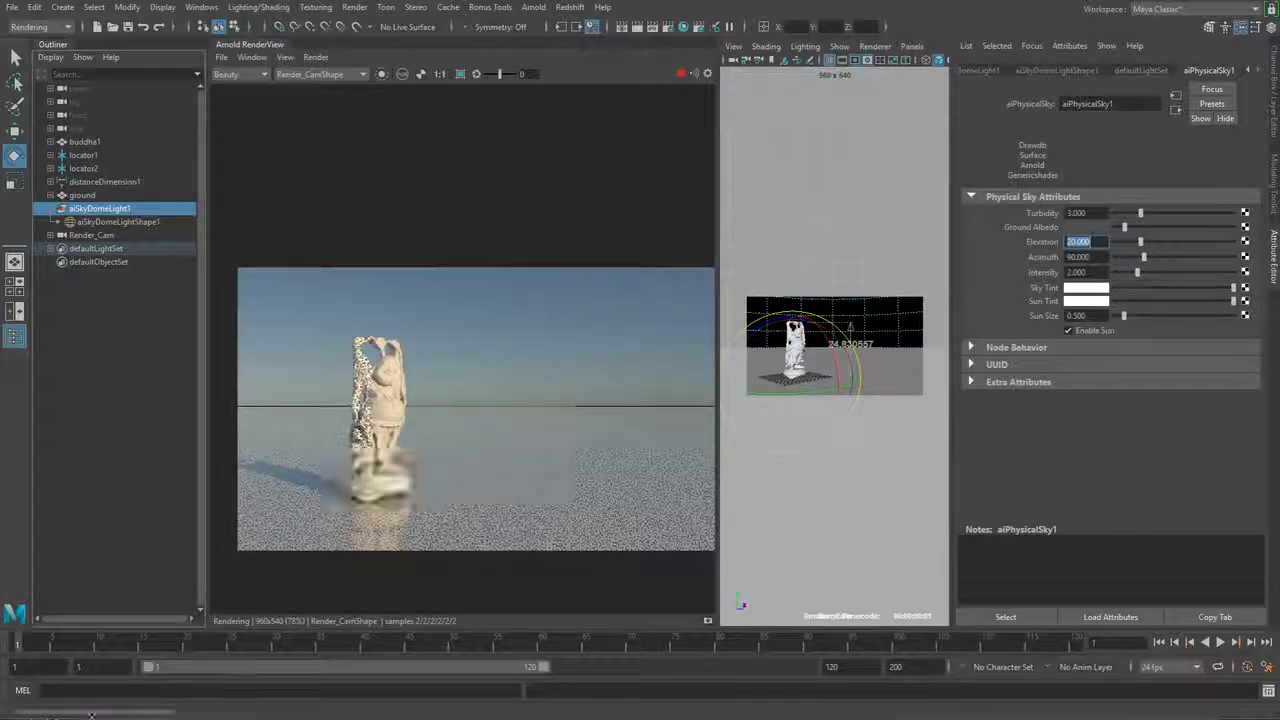
pyautogui.hotkey('alt', 'Tab')
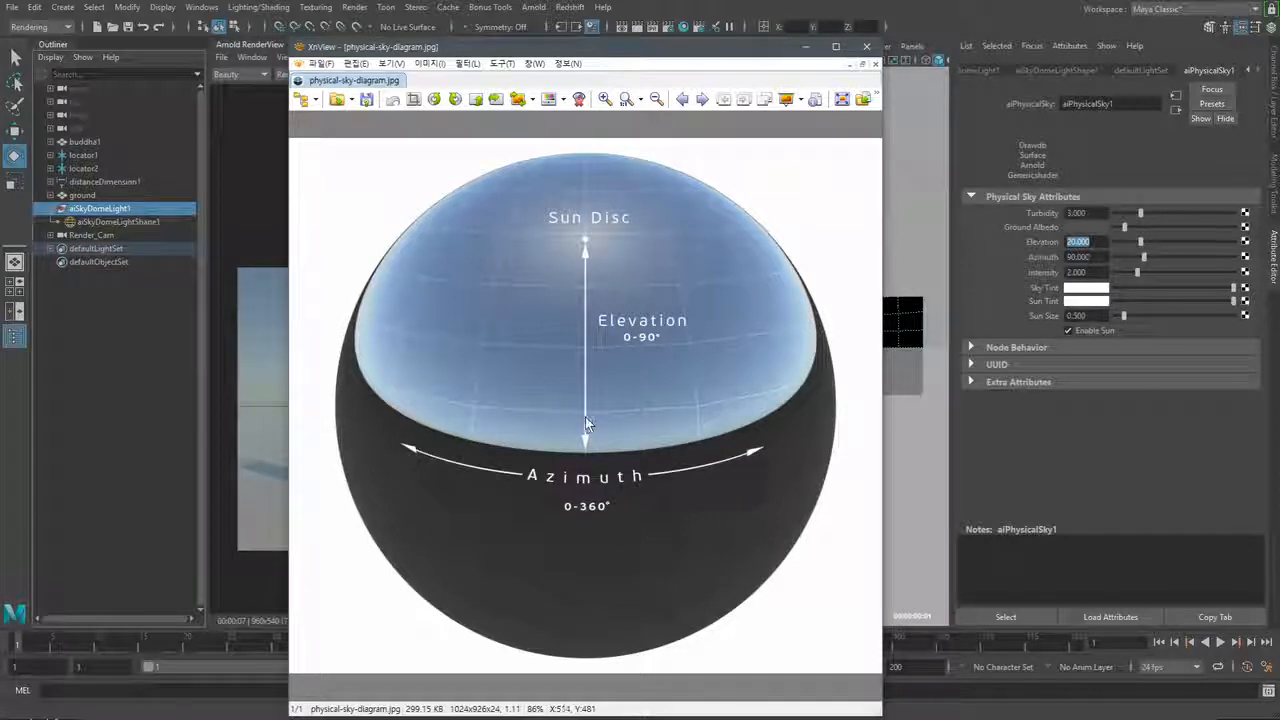
pyautogui.click(806, 47)
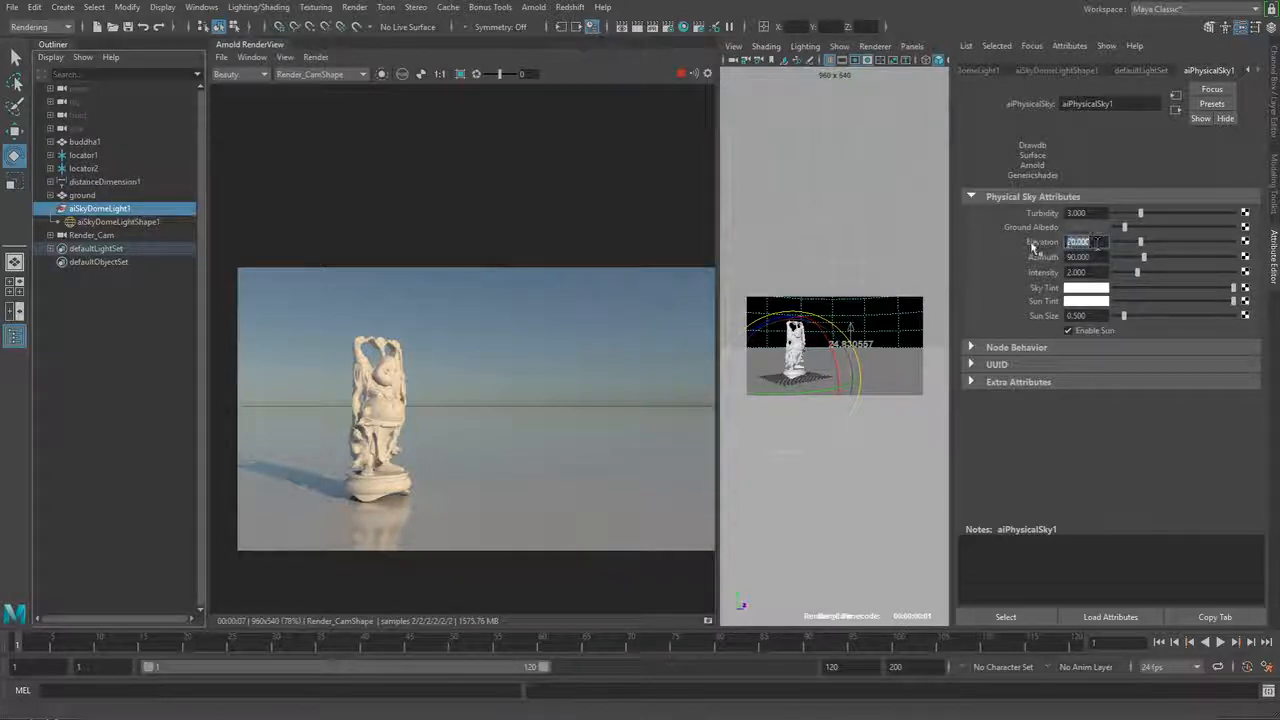
# - Try a sun Elevation of 1 for a sunset look, and return the elevation to 45
pyautogui.write('1')
pyautogui.press('Return')
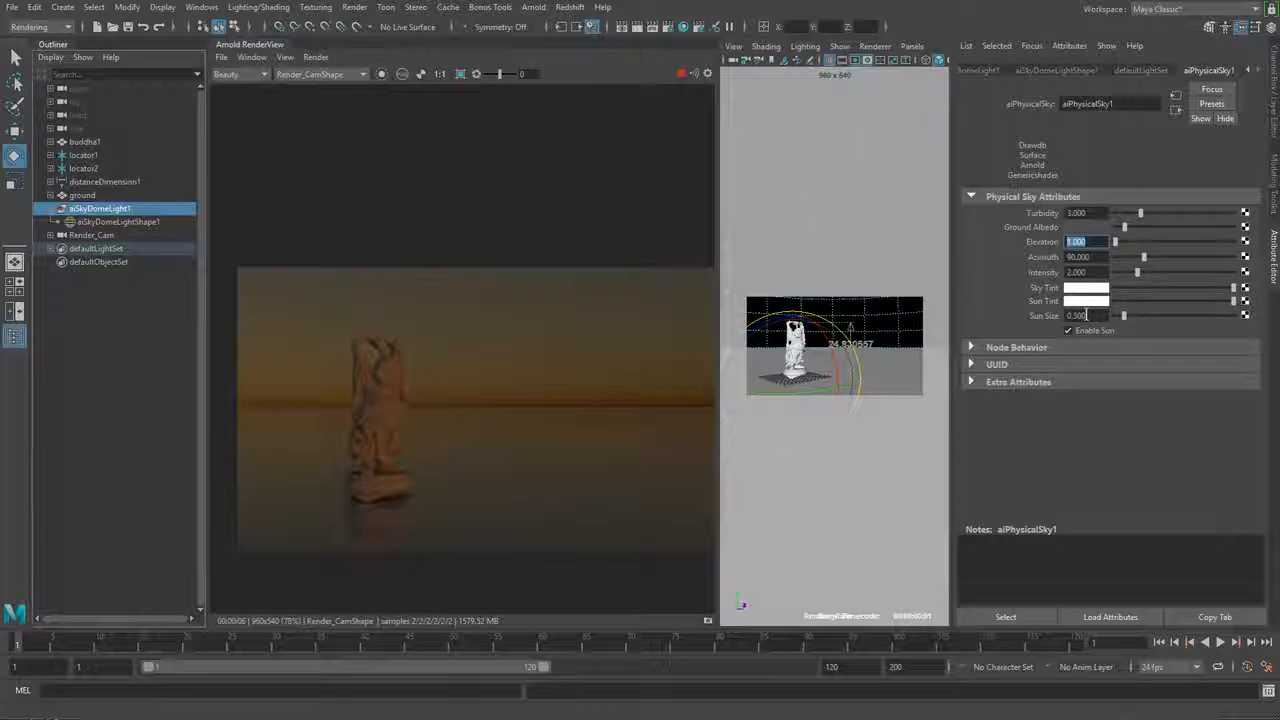
pyautogui.write('5')
pyautogui.press('Return')
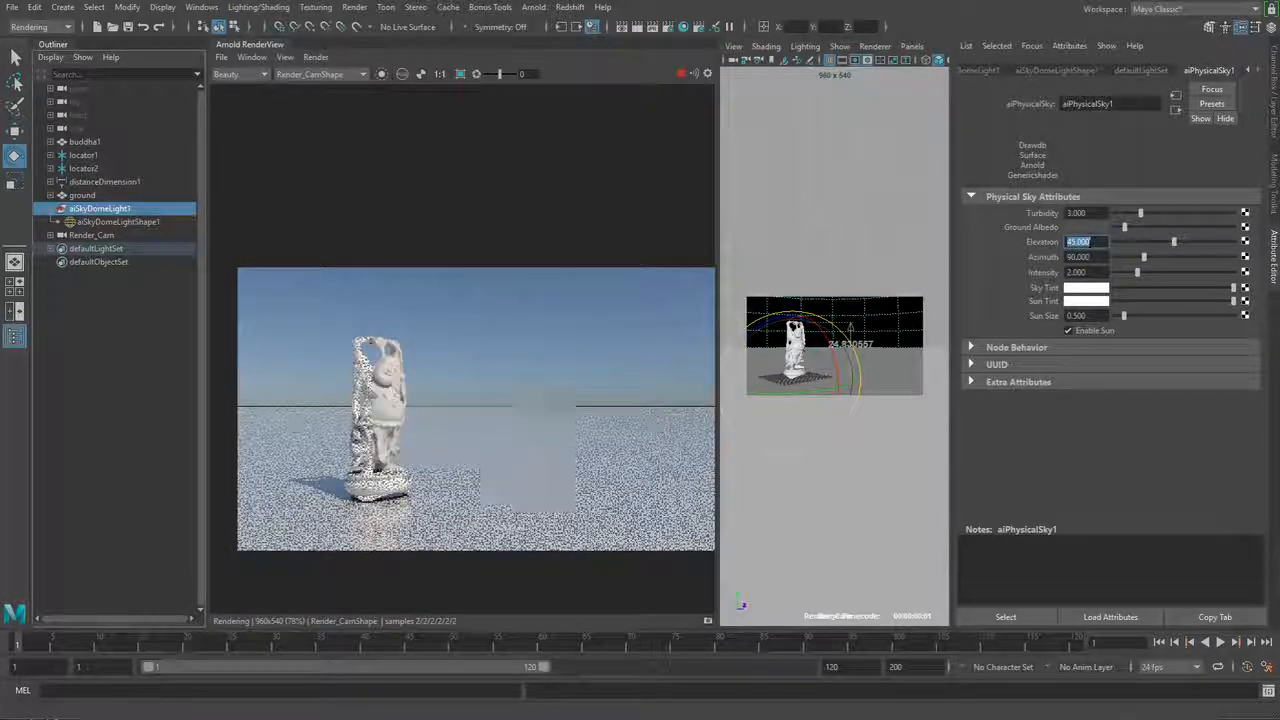
# - Check the azimuth range in the sky diagram, and try Azimuth values of 0, 180, 360 and 45 in the render
pyautogui.hotkey('alt', 'Tab')
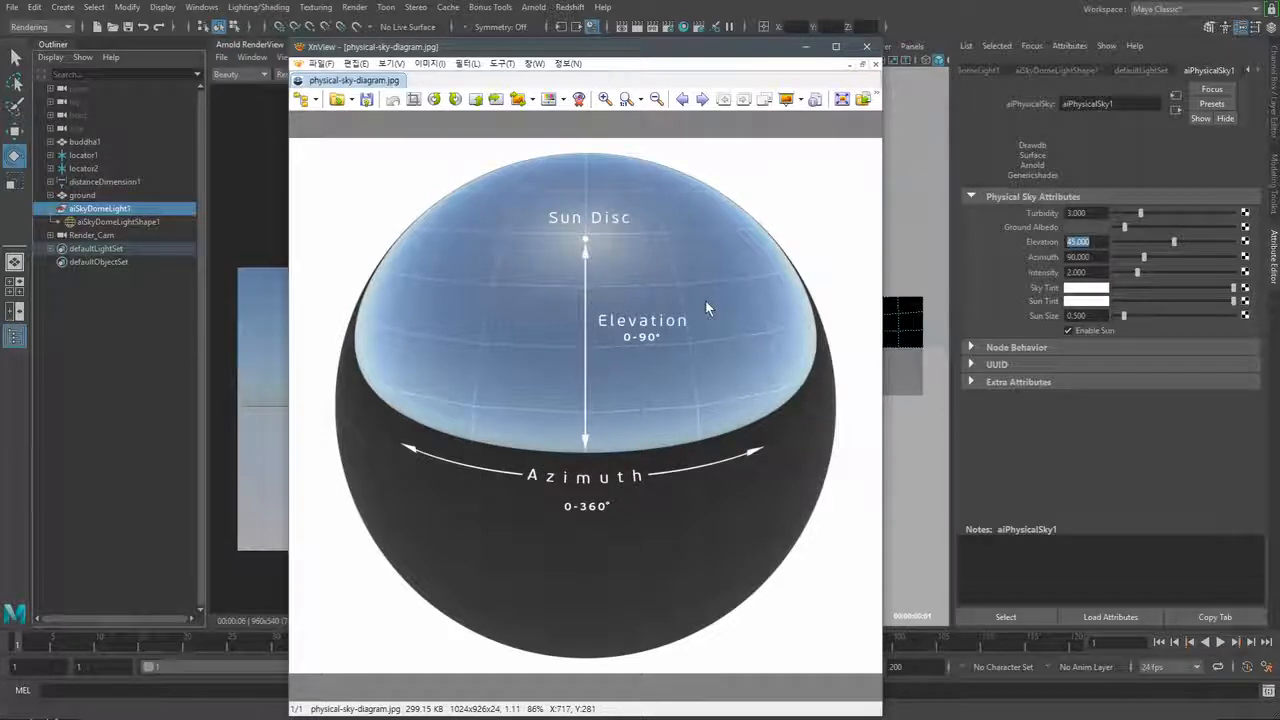
pyautogui.click(806, 46)
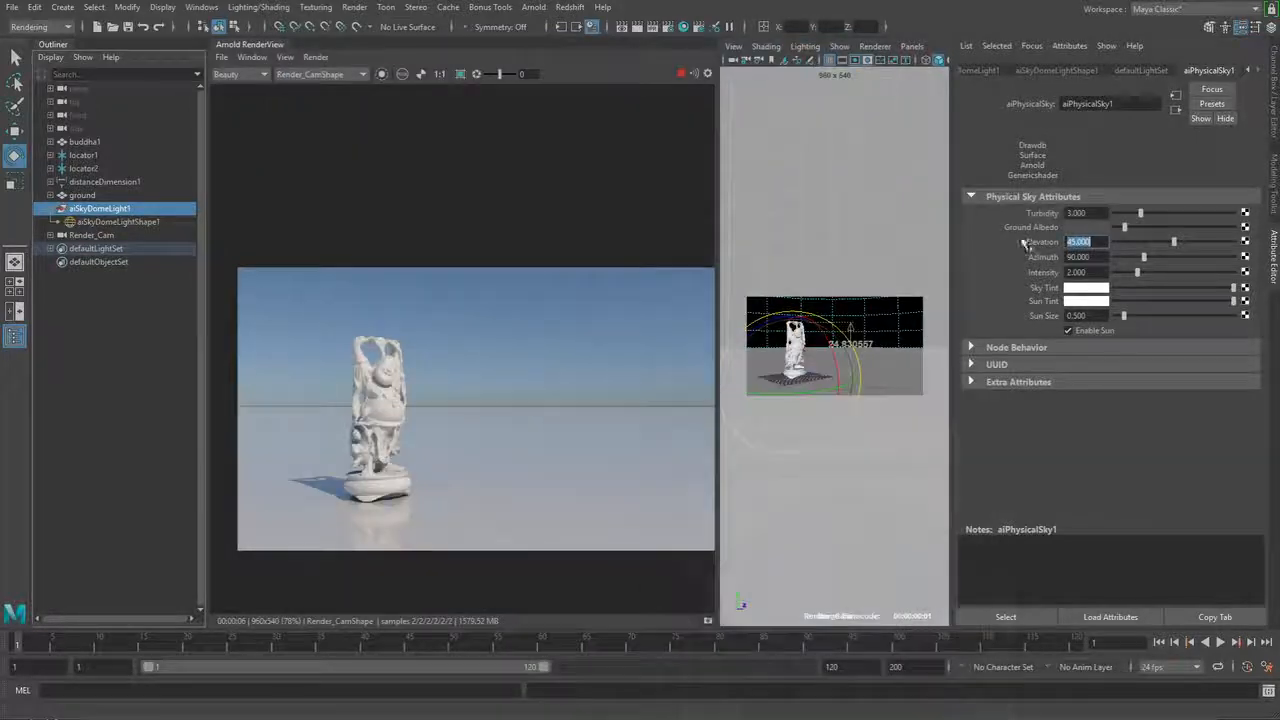
pyautogui.click(1092, 257)
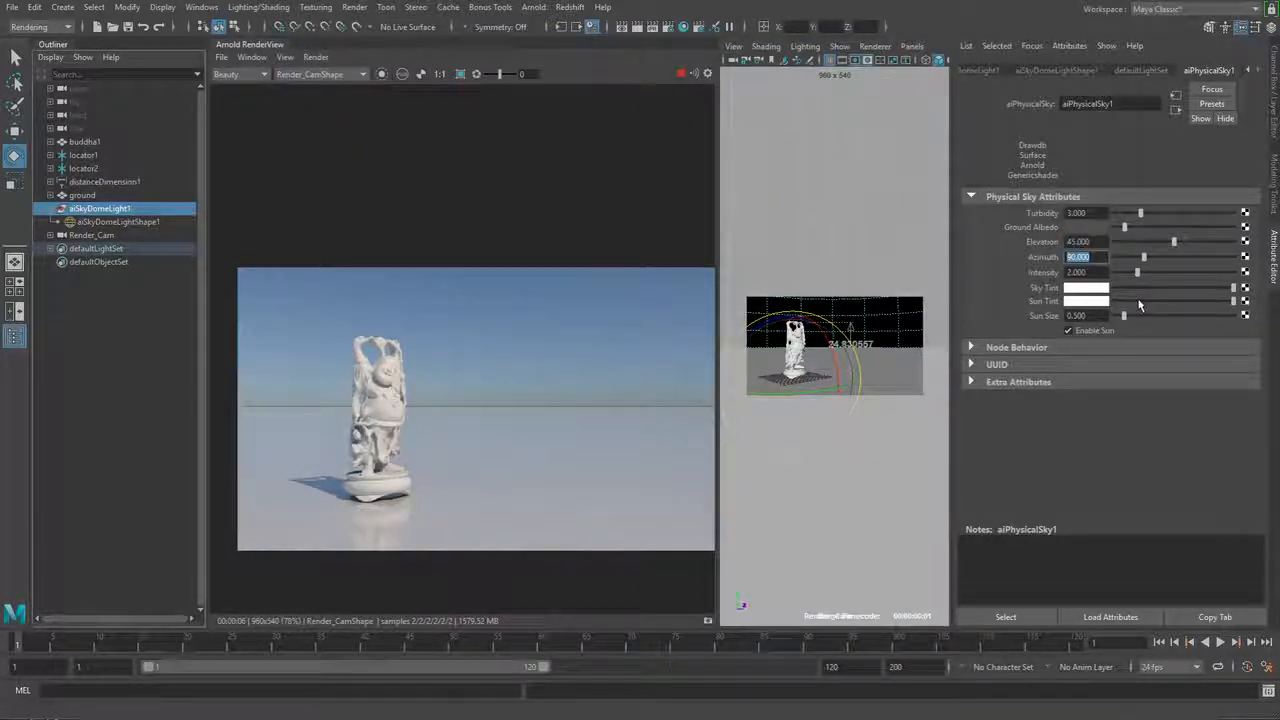
pyautogui.write('0')
pyautogui.press('Return')
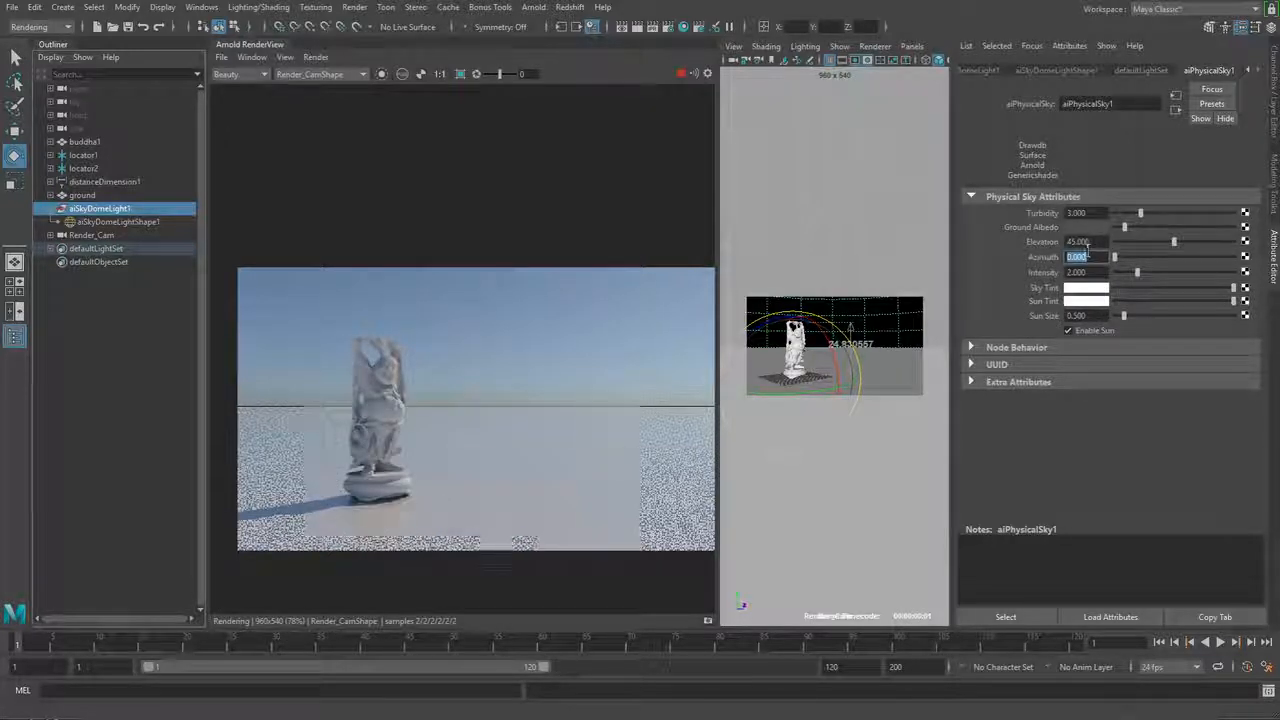
pyautogui.write('180')
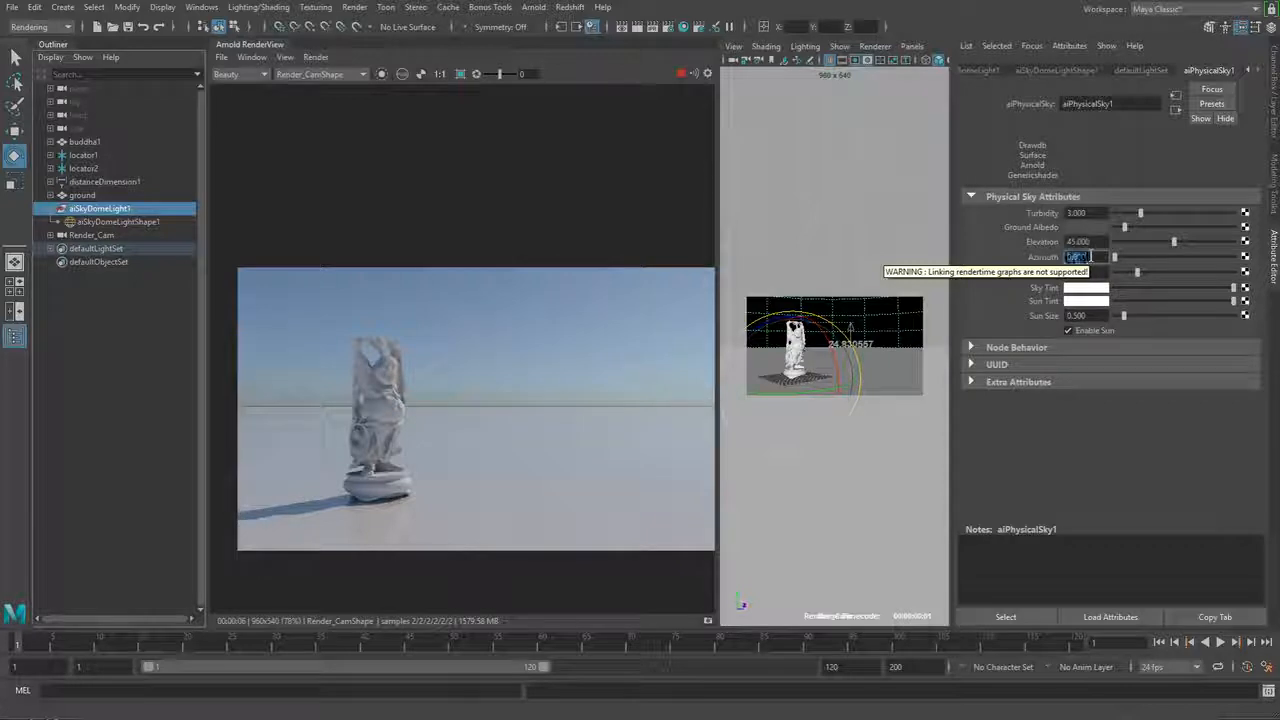
pyautogui.press('Return')
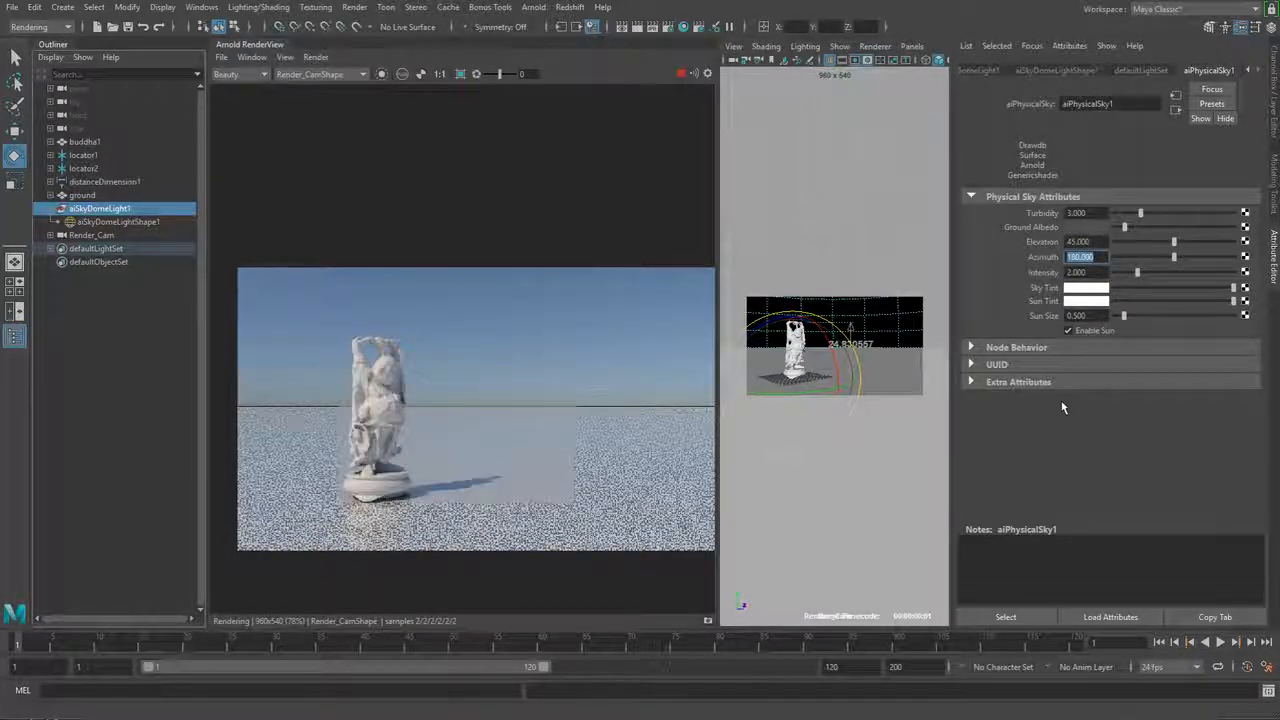
pyautogui.write('360')
pyautogui.press('Return')
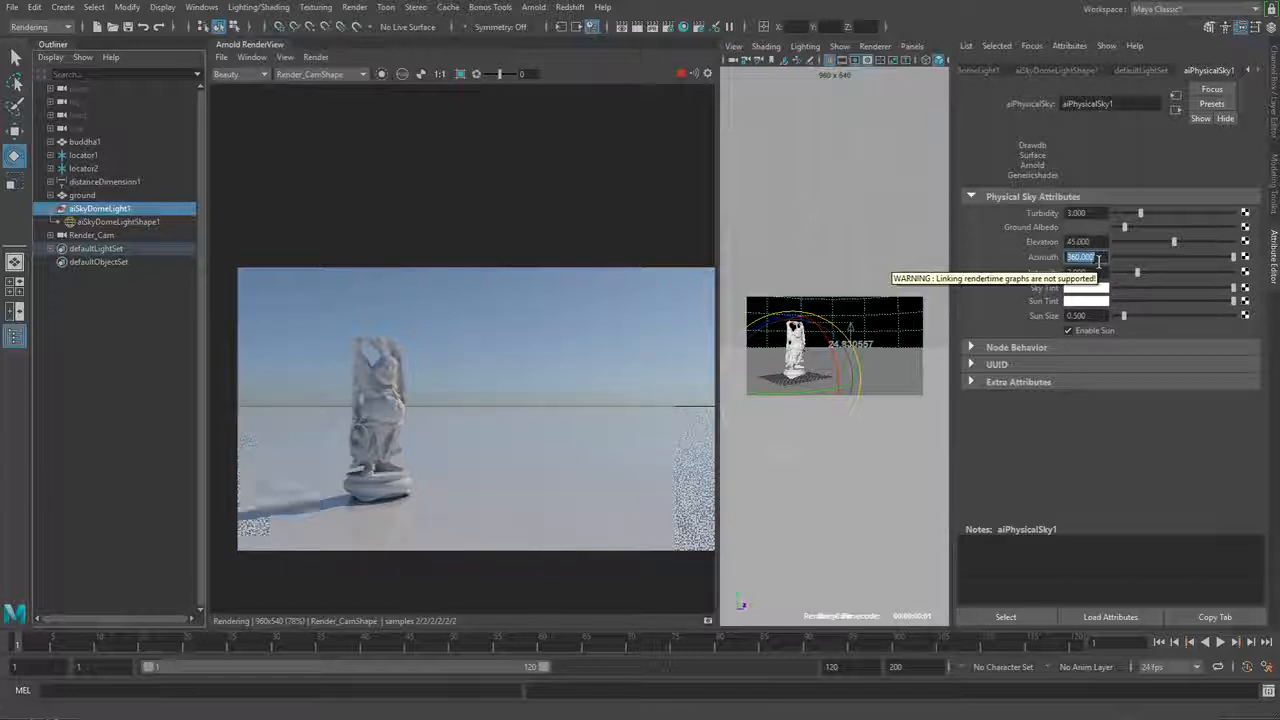
pyautogui.write('45')
pyautogui.press('Return')
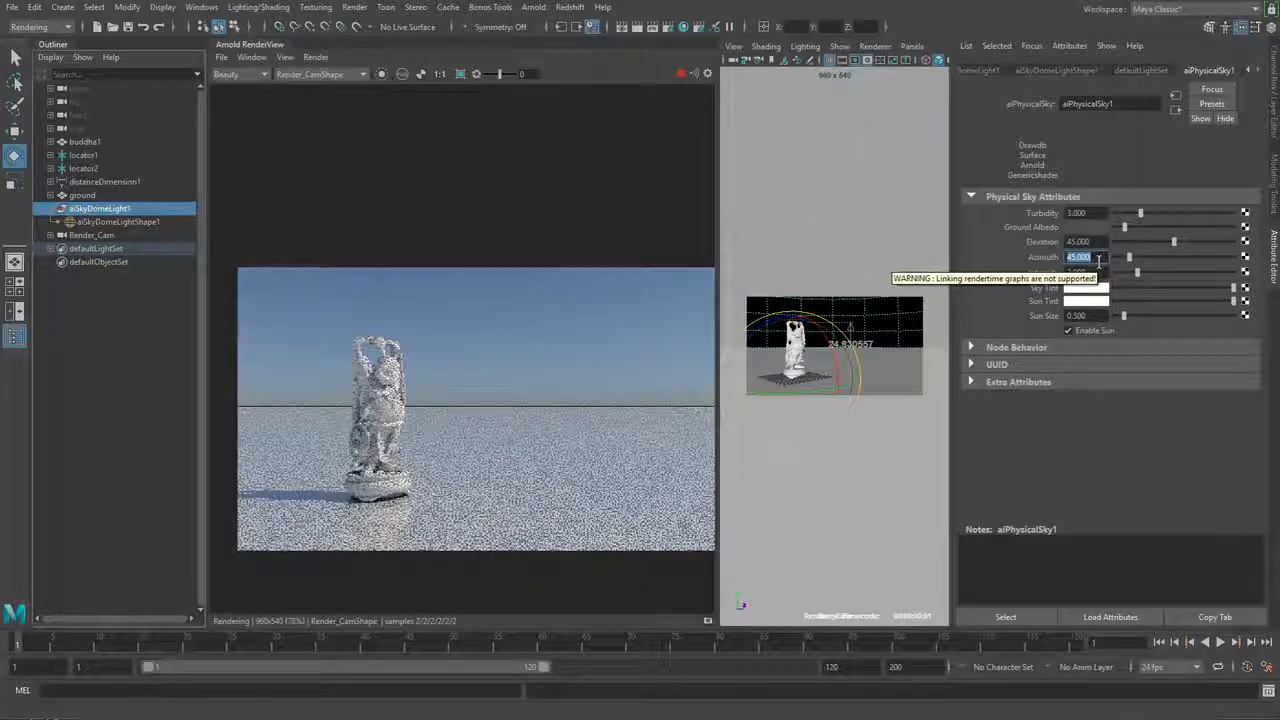
# - Move the sun behind the statue with an Azimuth of about 299, and lower its Elevation to 10
pyautogui.moveTo(1130, 257); pyautogui.dragTo(1166, 258)
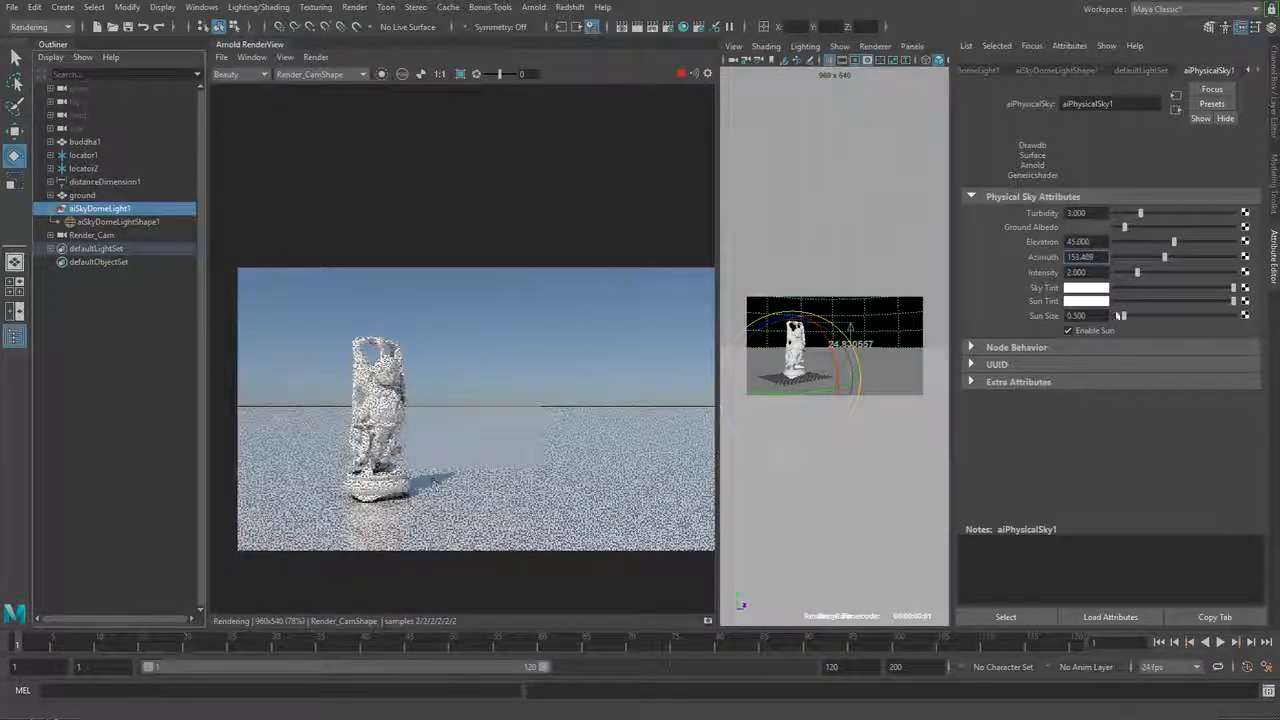
pyautogui.moveTo(1165, 257); pyautogui.dragTo(1213, 258)
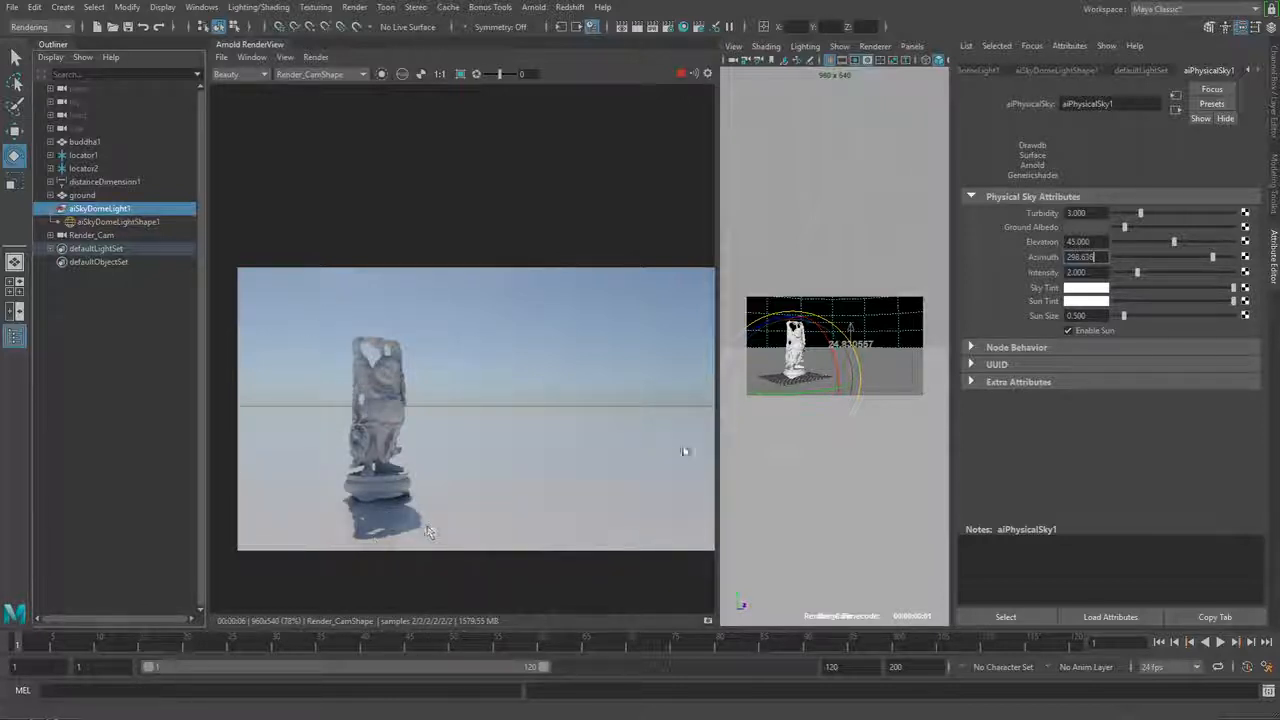
pyautogui.click(1084, 241)
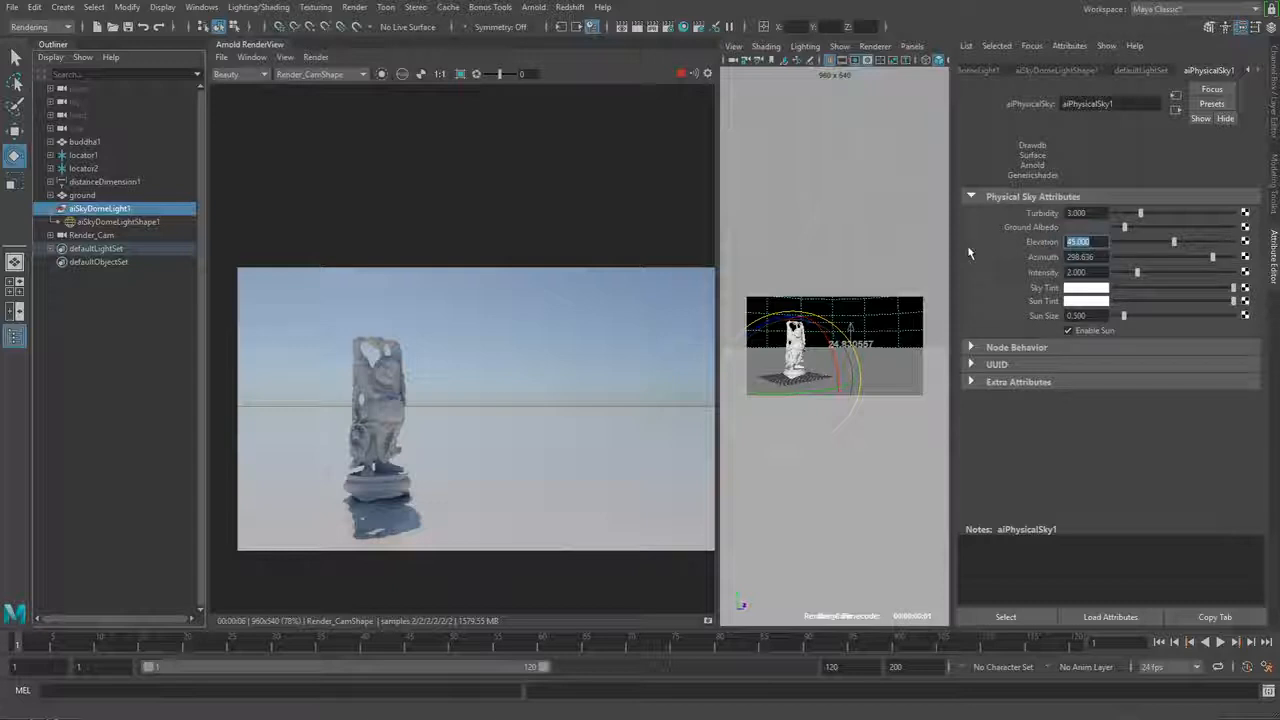
pyautogui.write('10')
pyautogui.press('Return')
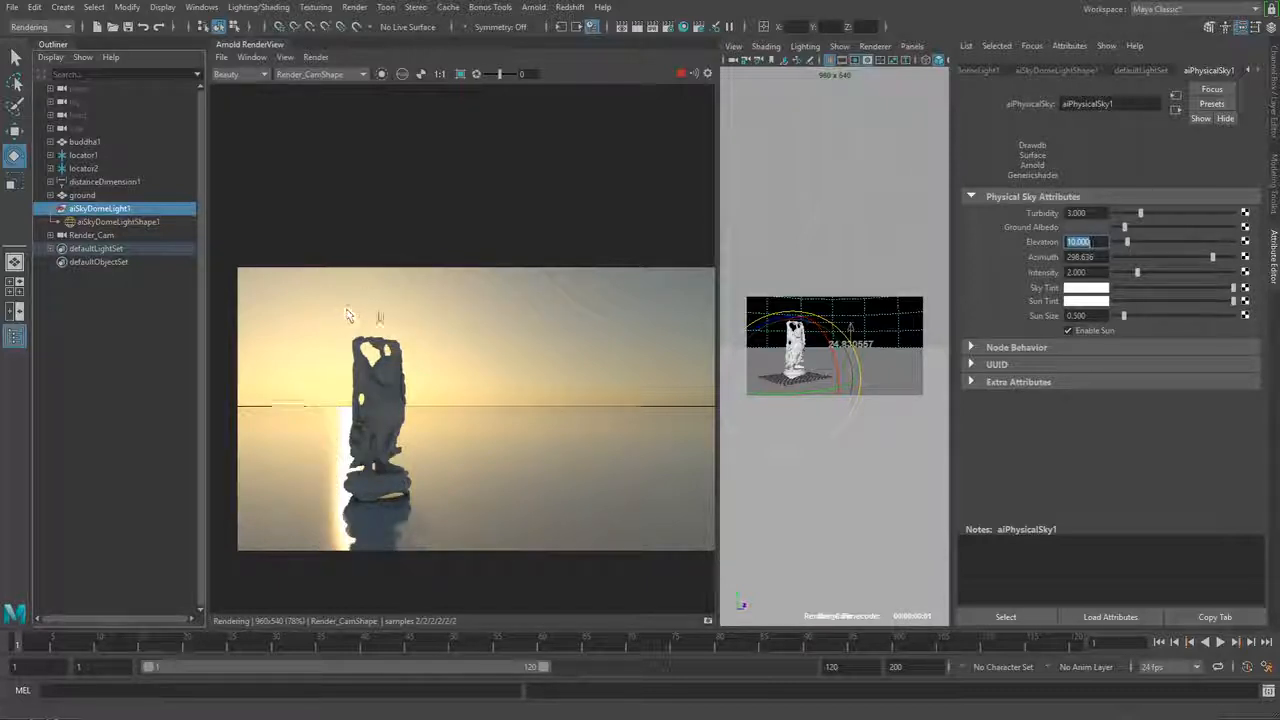
# - Try sun Azimuth values of 250, 260 and 275 to compare the light direction in the render
pyautogui.press('Tab')
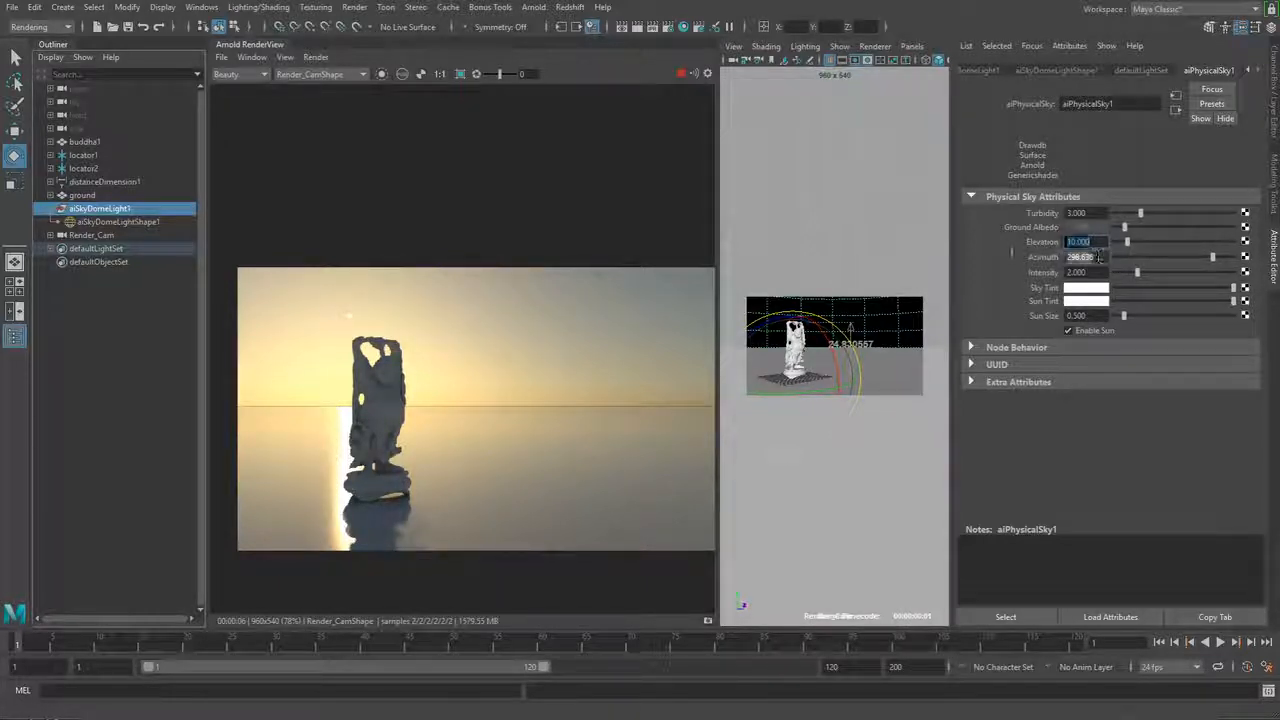
pyautogui.write('250')
pyautogui.press('Return')
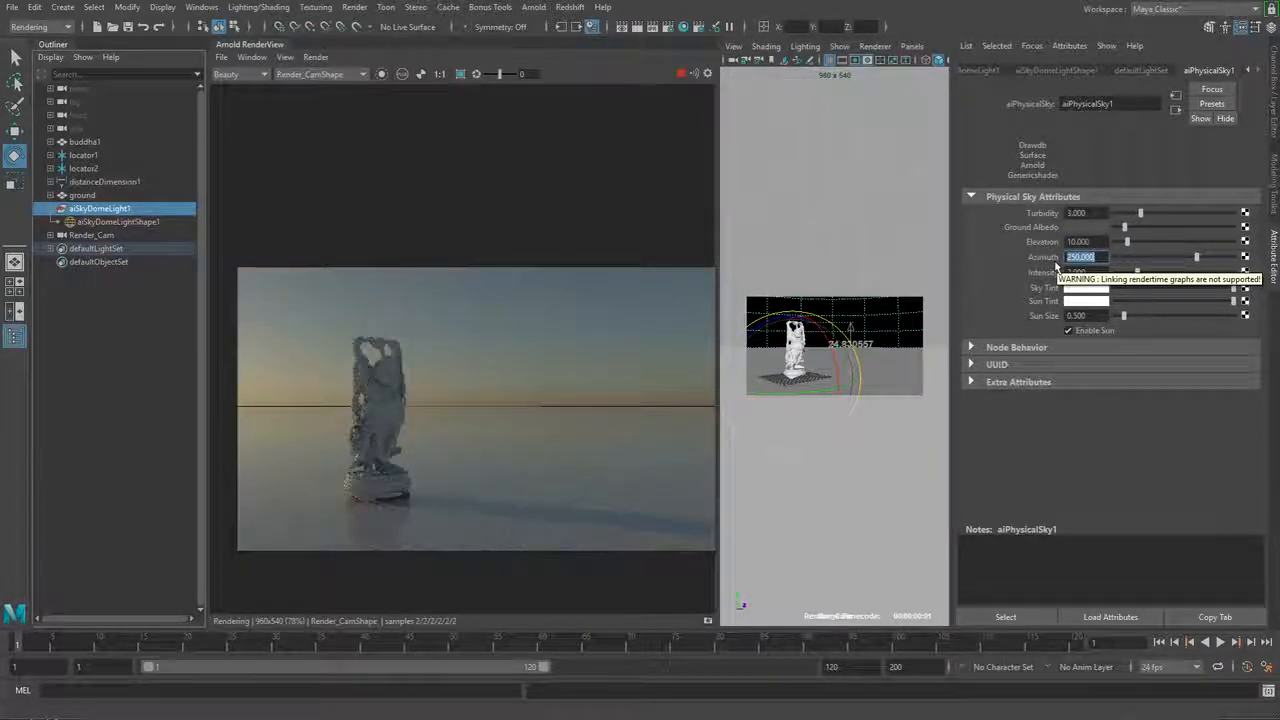
pyautogui.write('260')
pyautogui.press('Return')
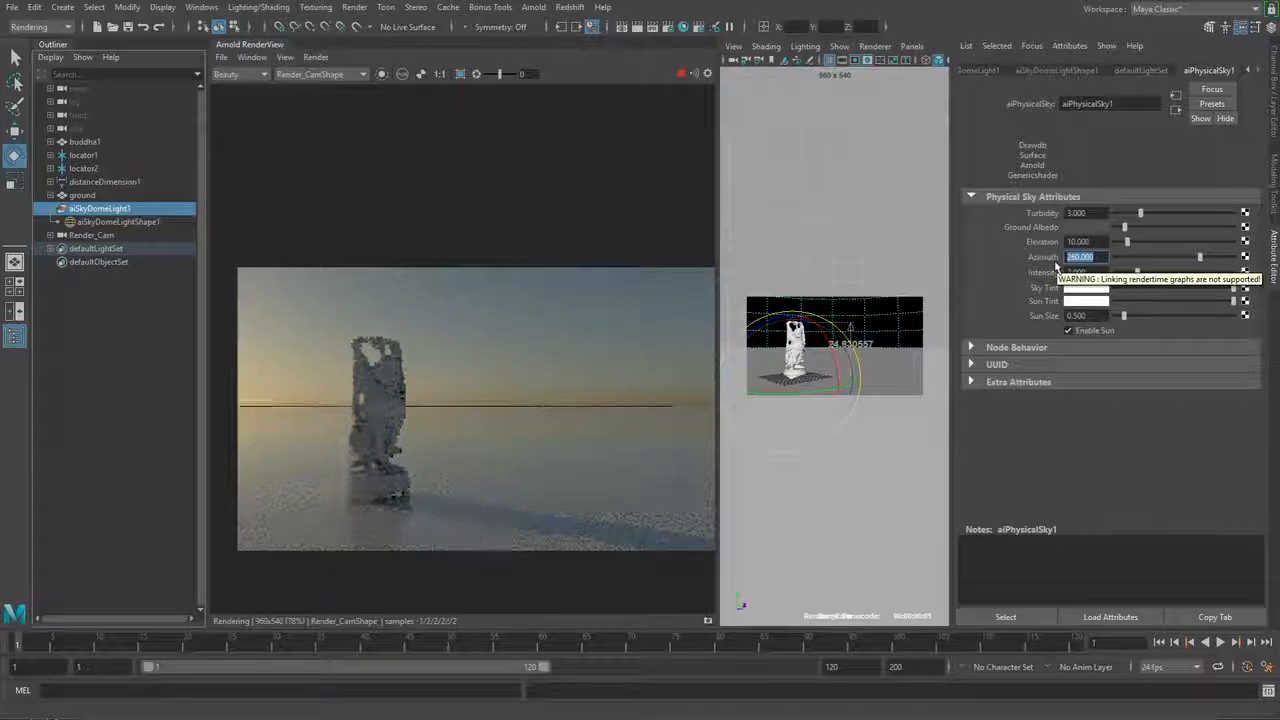
pyautogui.write('275')
pyautogui.press('Return')
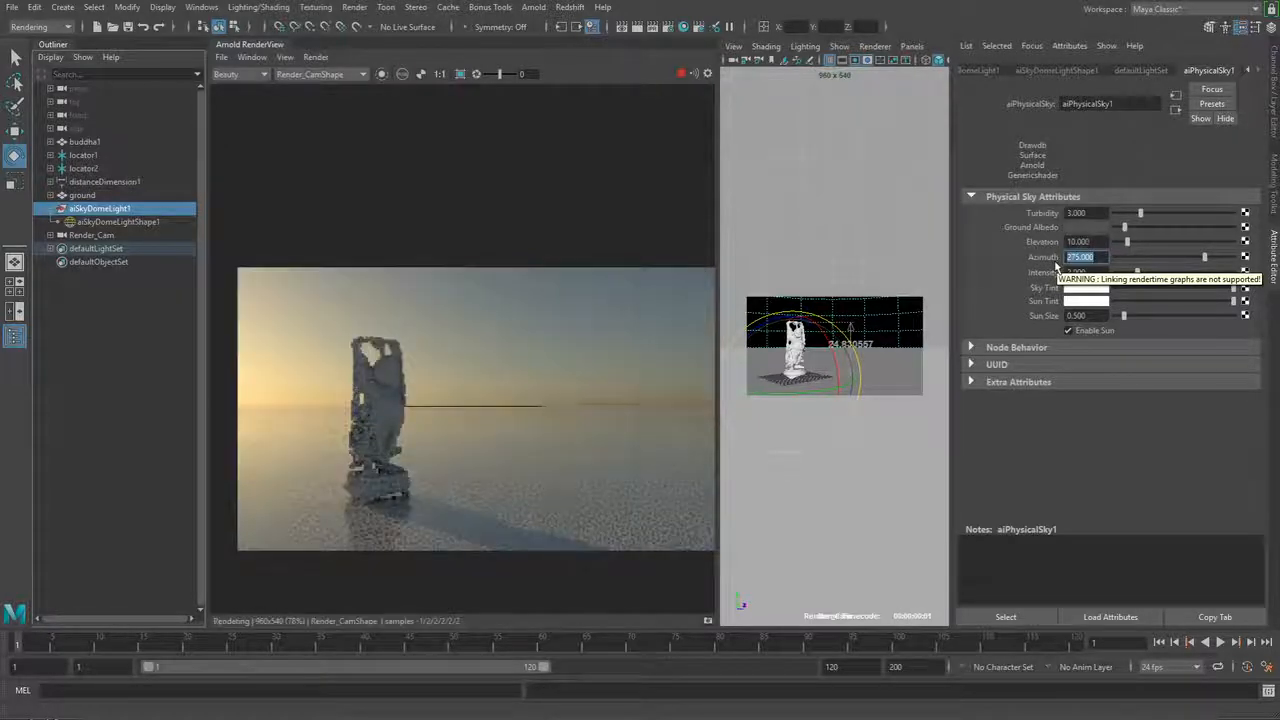
# - Continue rotating the sun through Azimuth values of 285 and 290, and settle on 320
pyautogui.write('285')
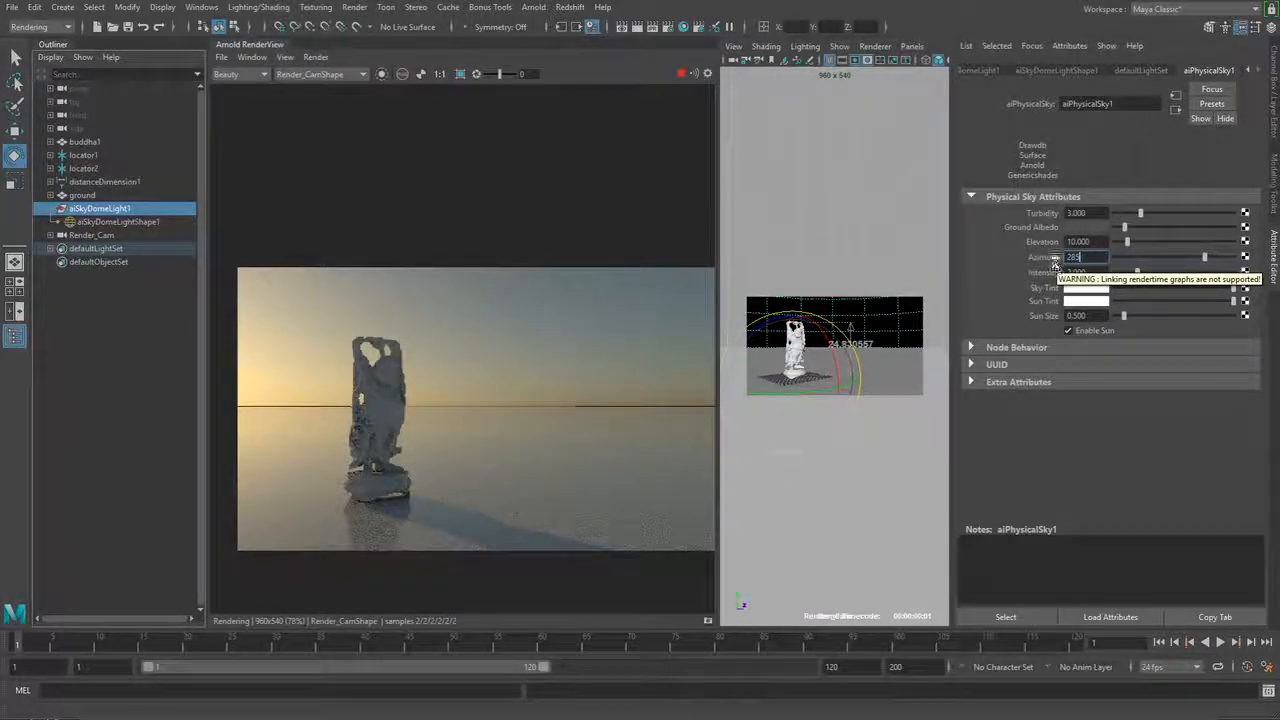
pyautogui.press('Return')
pyautogui.write('2')
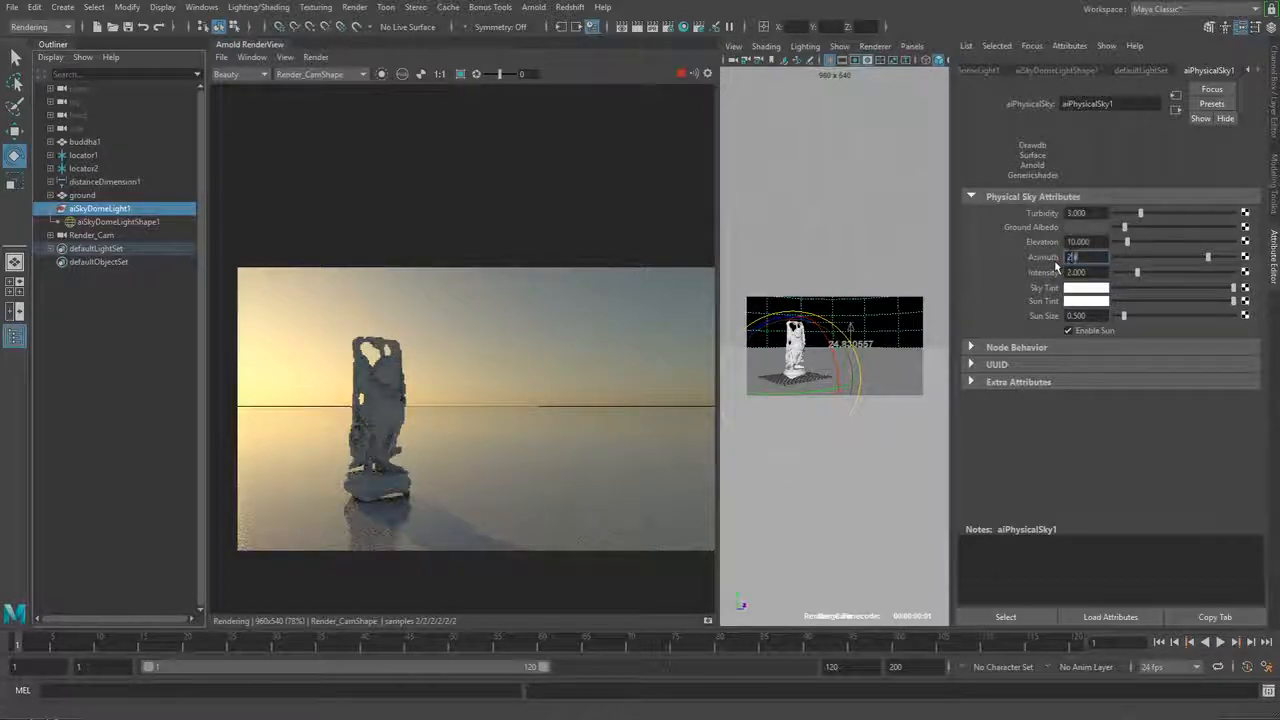
pyautogui.write('90')
pyautogui.press('Return')
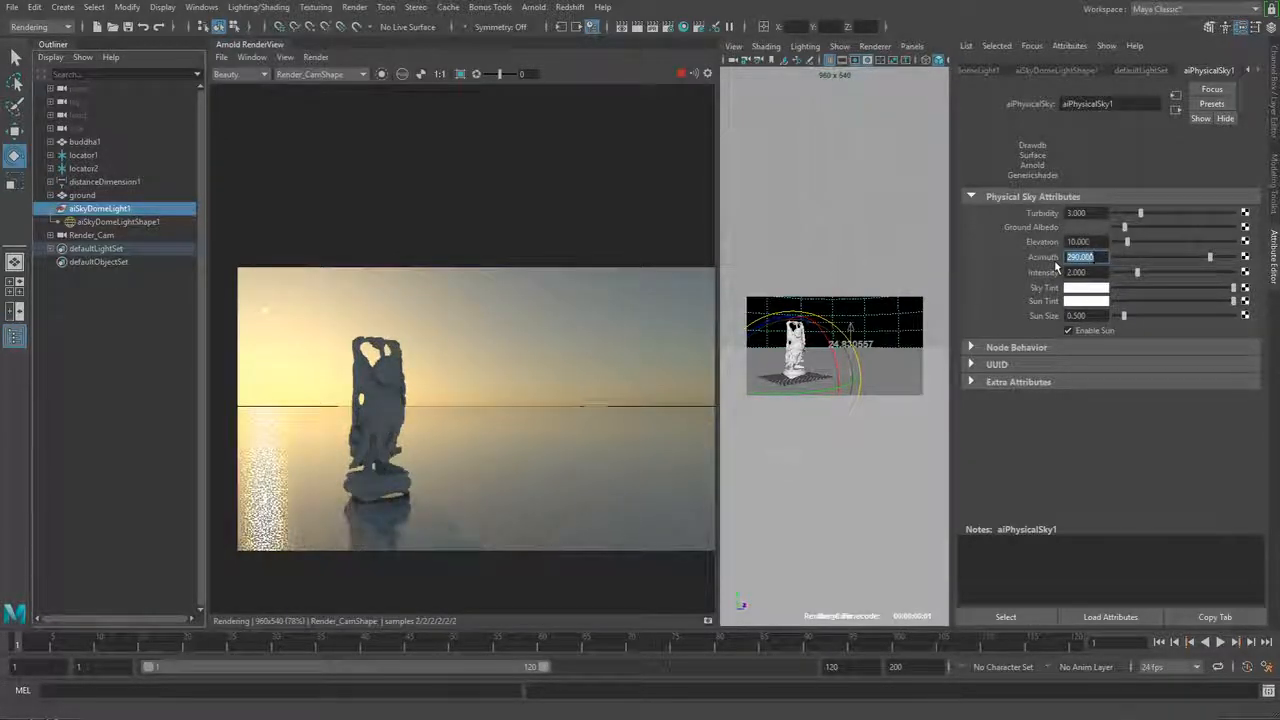
pyautogui.write('320')
pyautogui.press('Return')
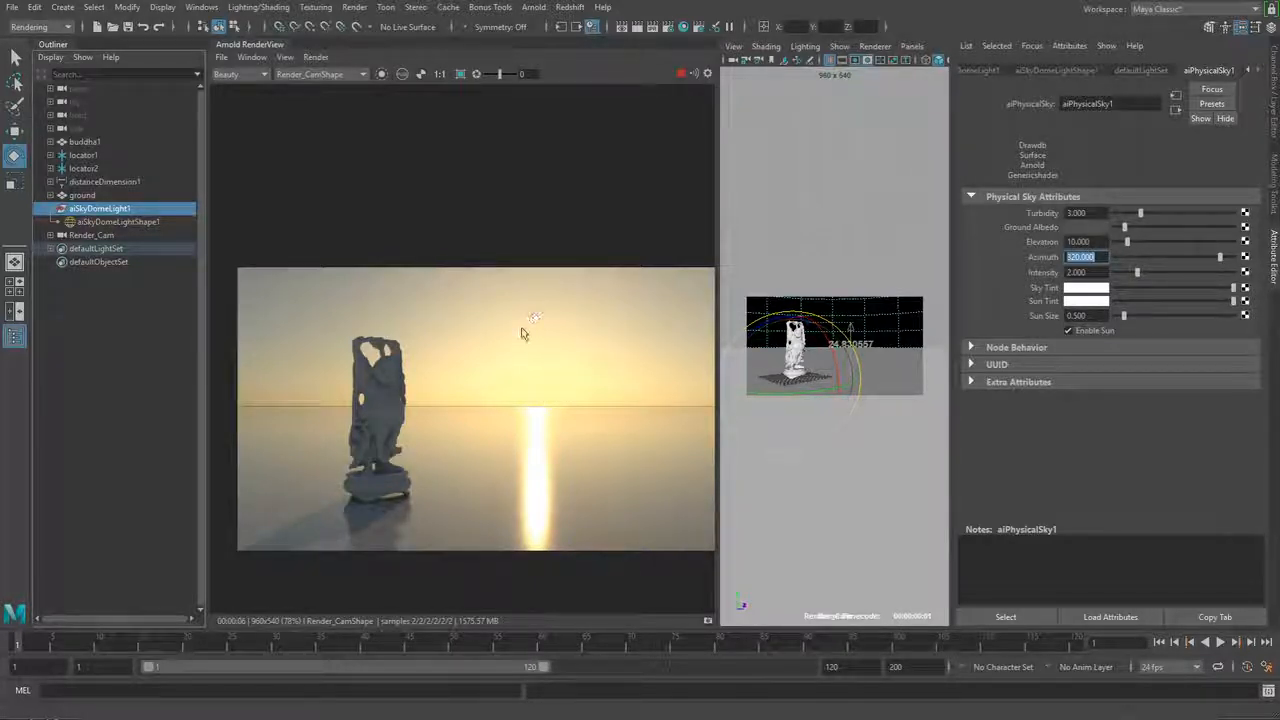
# - Try enlarging the sun disc with Sun Size values of 3 and 30
pyautogui.moveTo(1091, 316); pyautogui.dragTo(1052, 338)
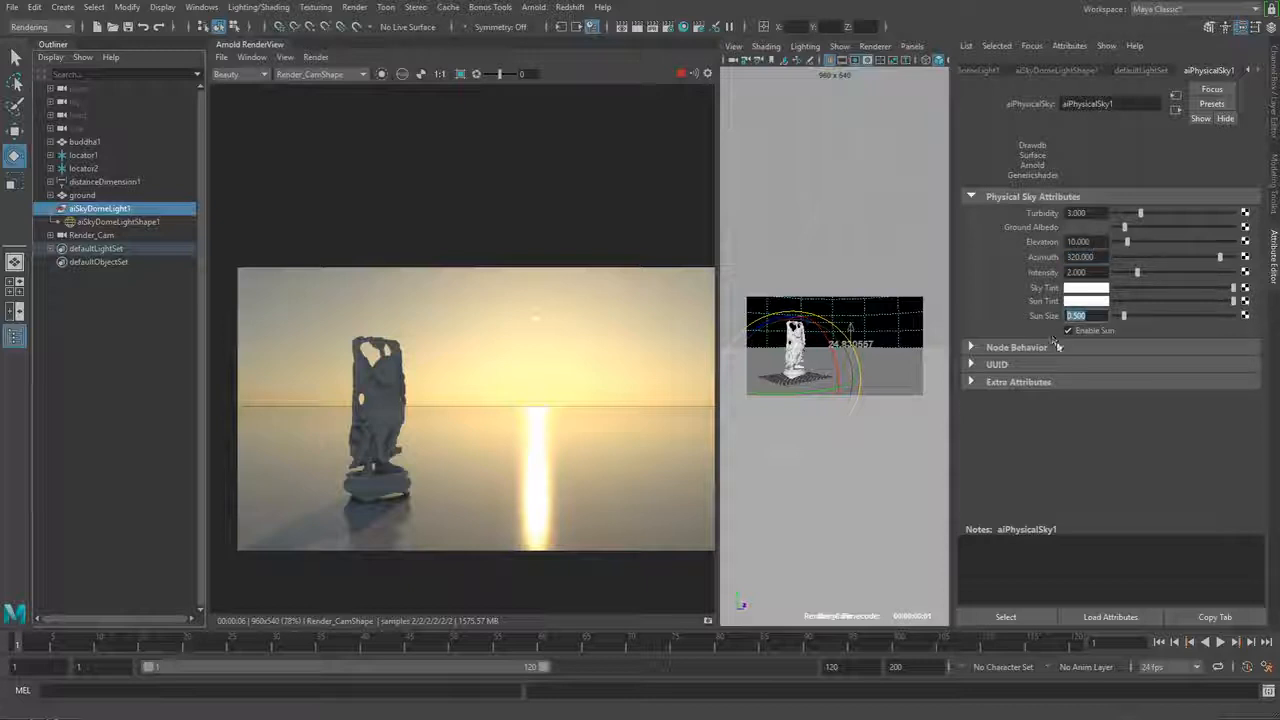
pyautogui.write('3')
pyautogui.press('Return')
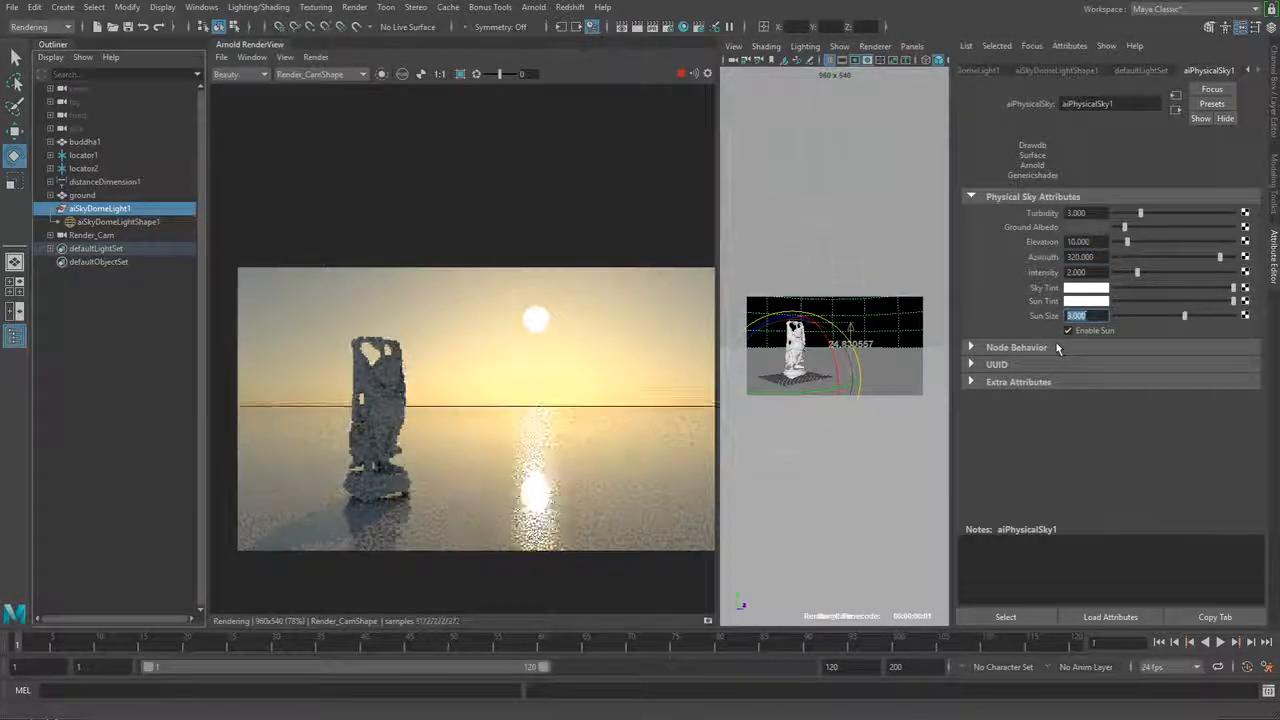
pyautogui.write('30')
pyautogui.press('Return')
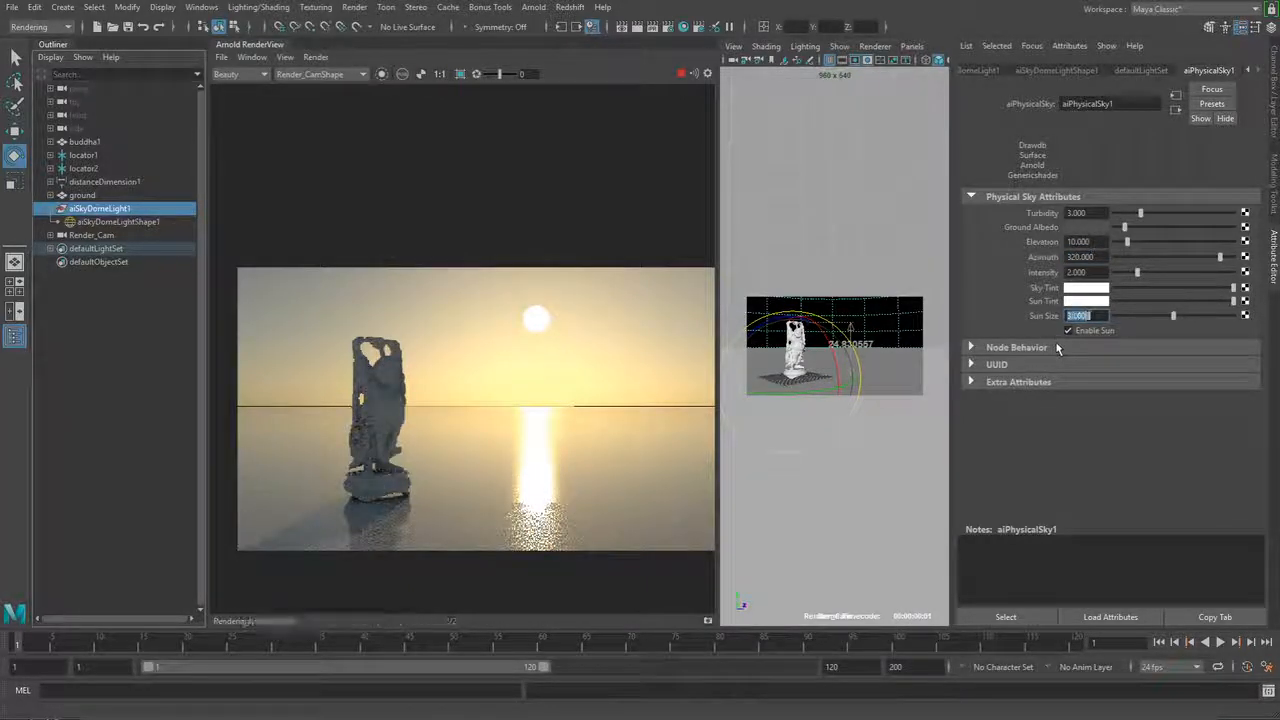
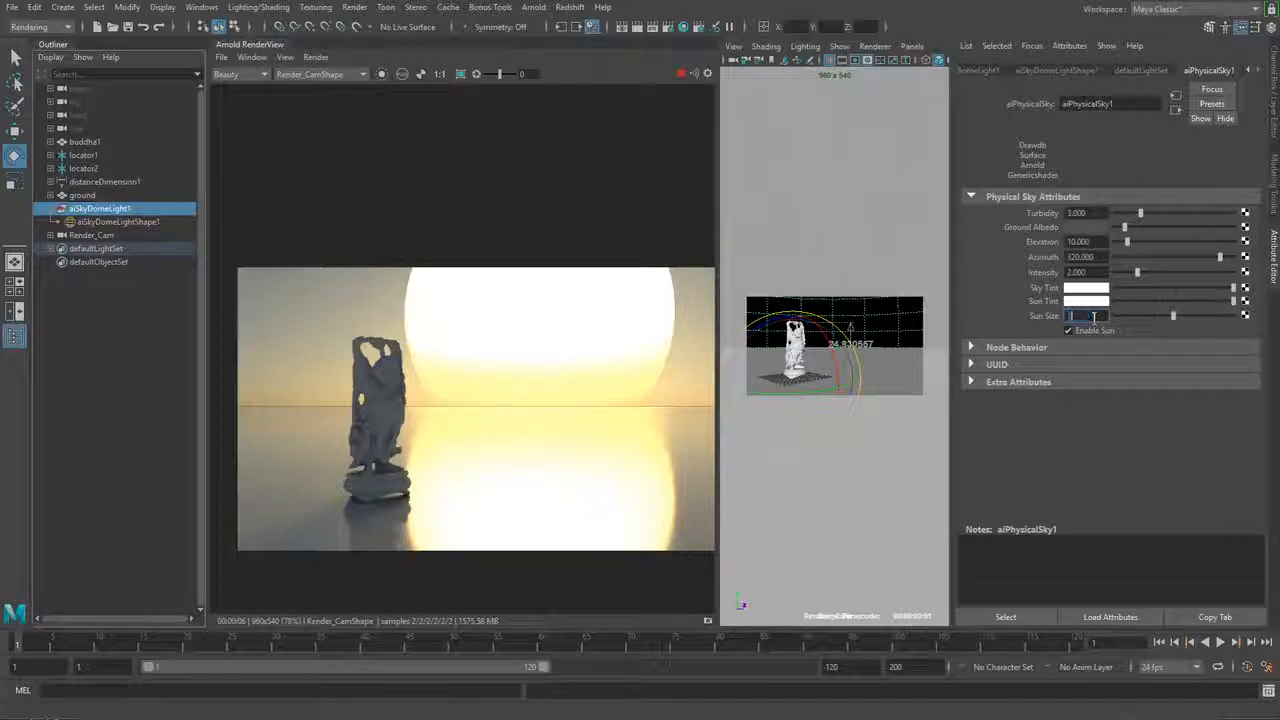
# - Compare Sun Size values of 1, 30 and 10 in the render
pyautogui.write('1')
pyautogui.press('Return')
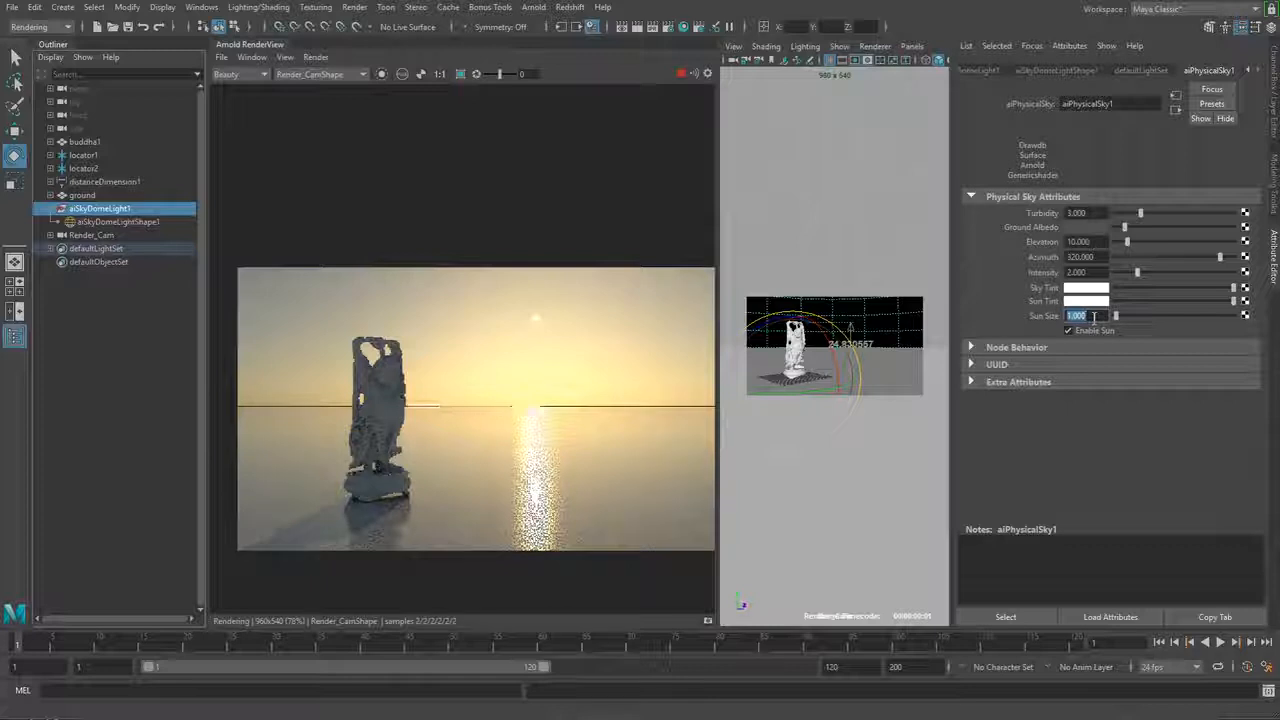
pyautogui.write('30')
pyautogui.press('Return')
pyautogui.write('10')
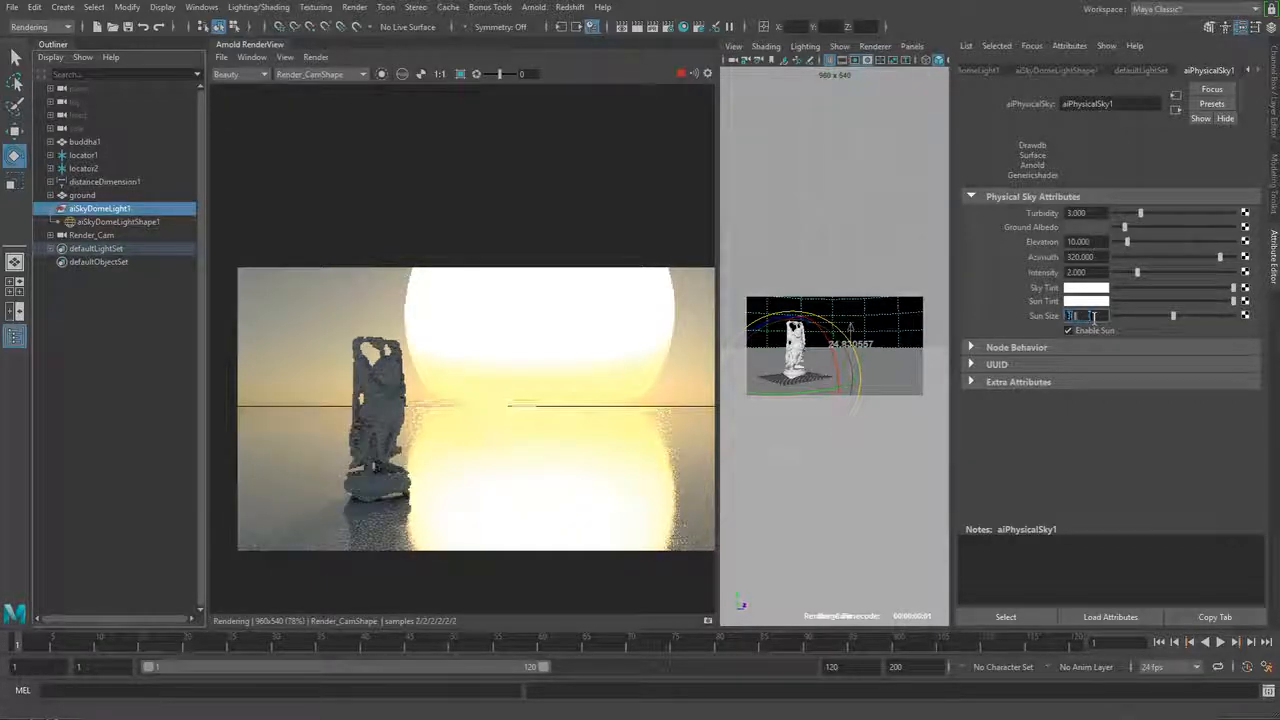
pyautogui.press('Return')
# - Test Sun Size values of 1 and 5, and settle on 3
pyautogui.write('1')
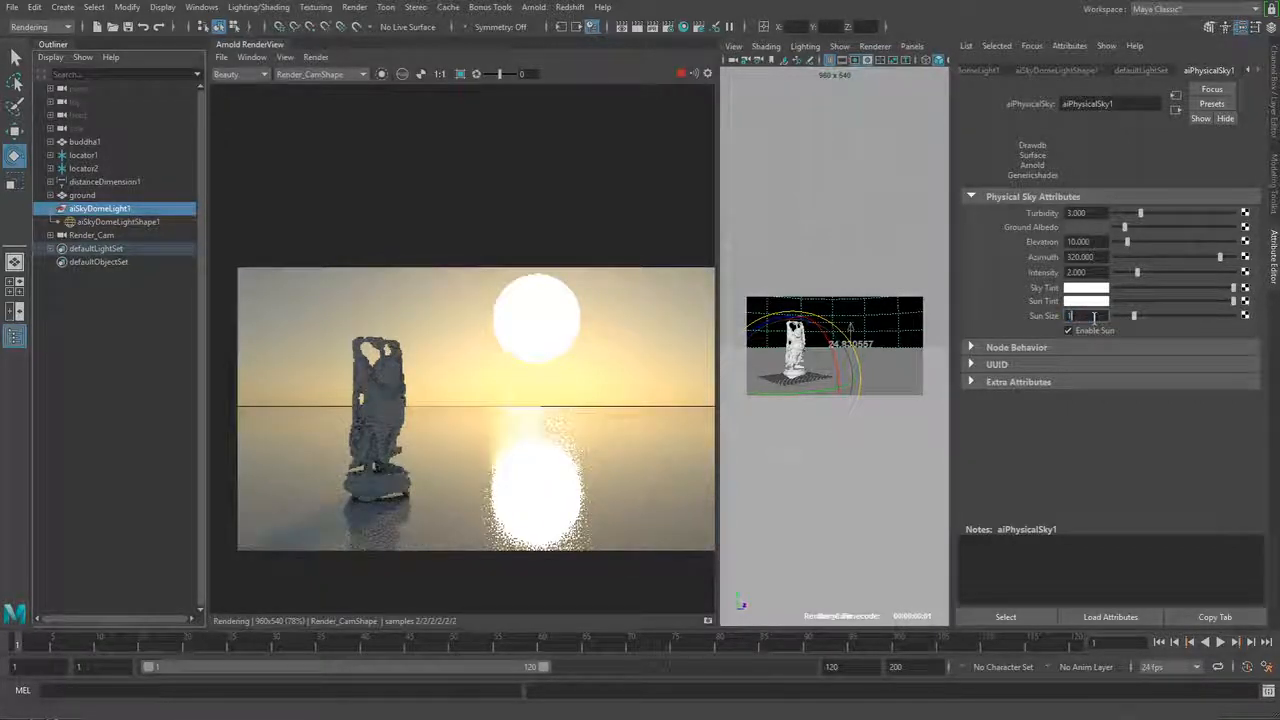
pyautogui.press('Return')
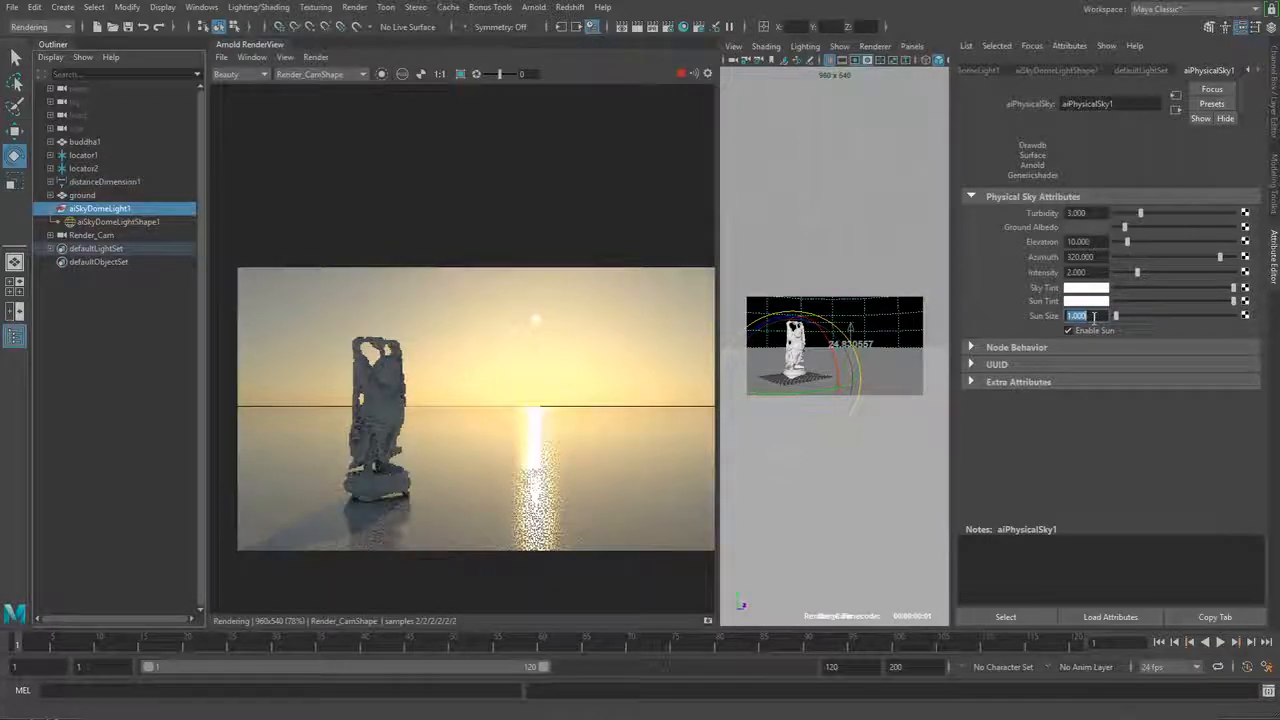
pyautogui.write('5')
pyautogui.press('Return')
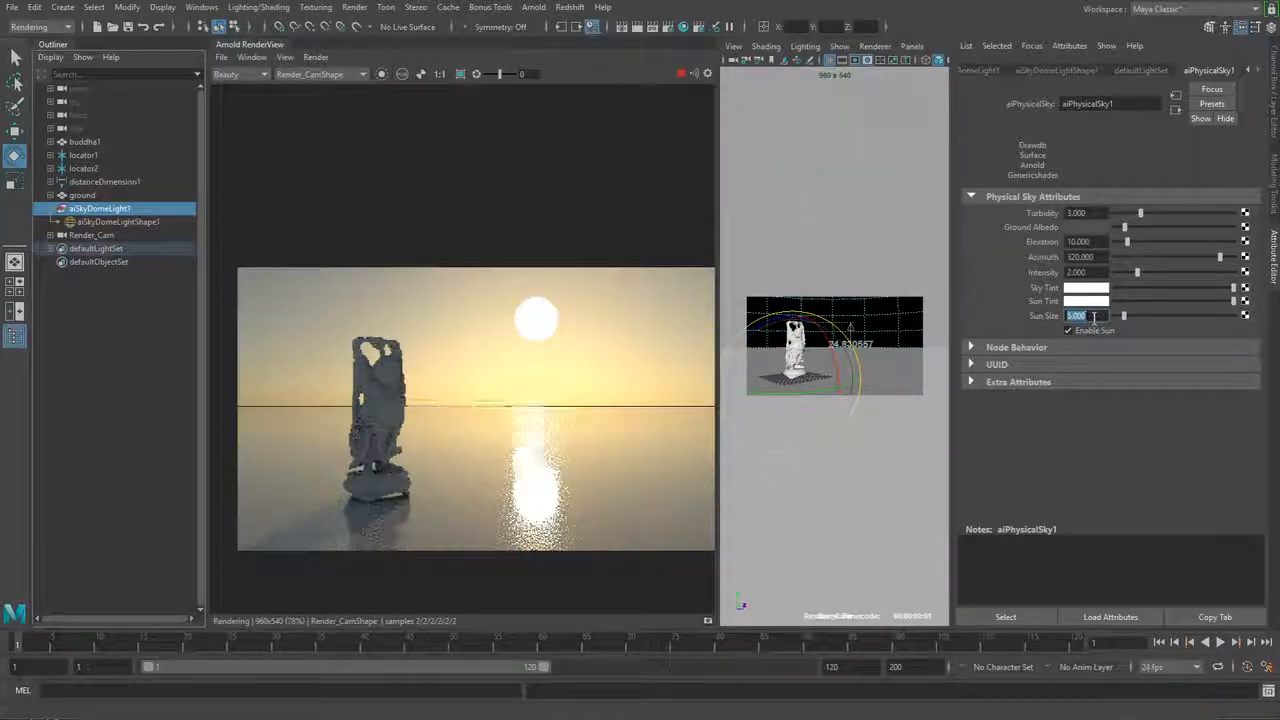
pyautogui.write('3')
pyautogui.press('Return')
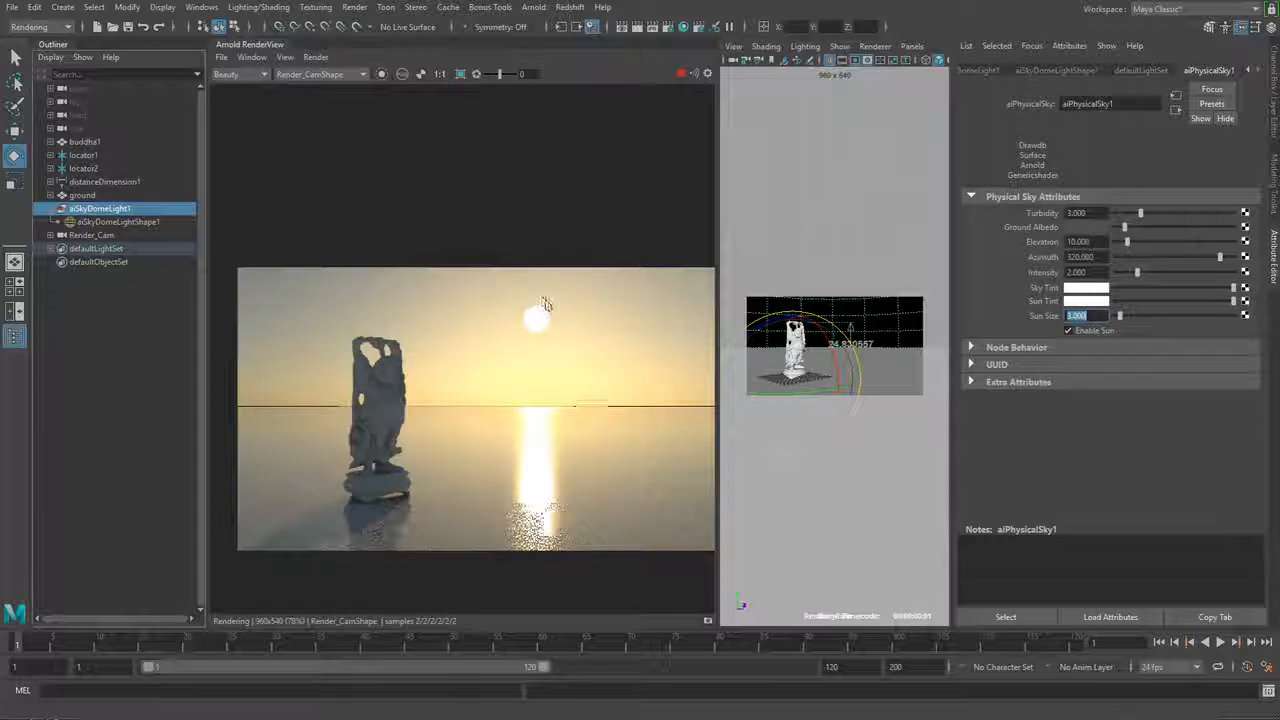
# - Darken the physical sky by trying an Intensity of 1 and then 0.1
pyautogui.click(1076, 272)
pyautogui.write('1')
pyautogui.press('Return')
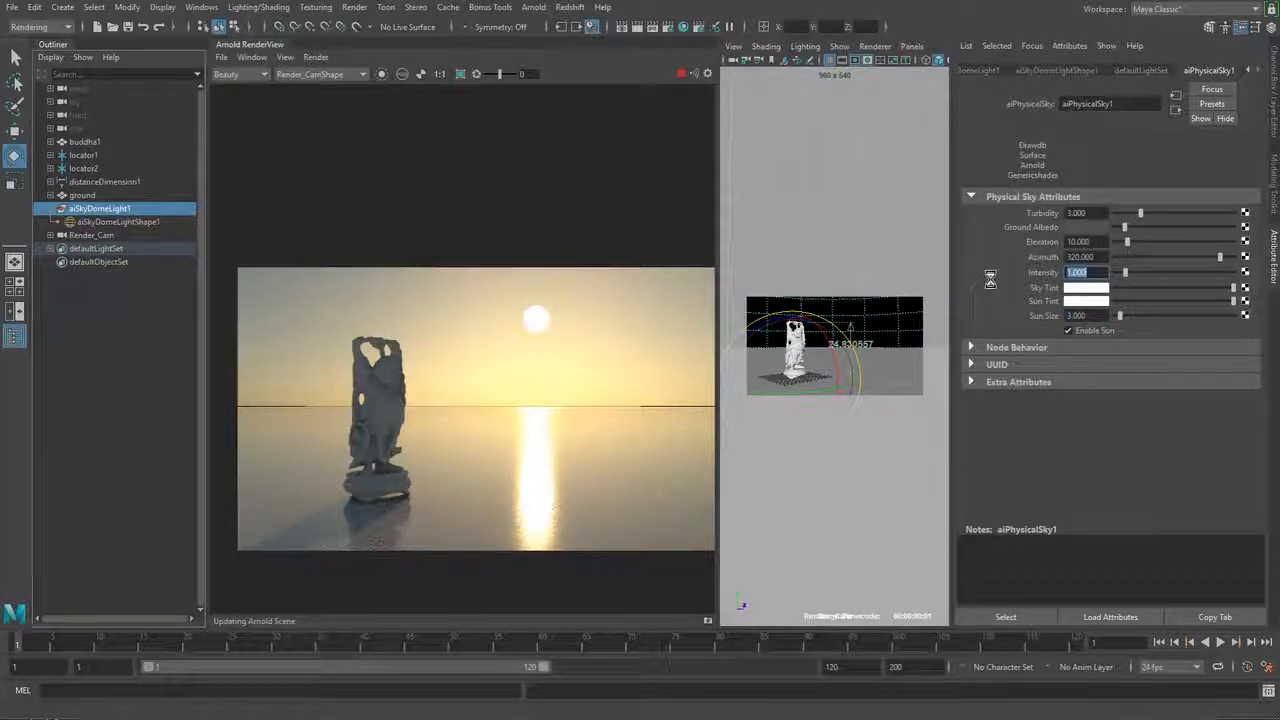
pyautogui.write('0.1')
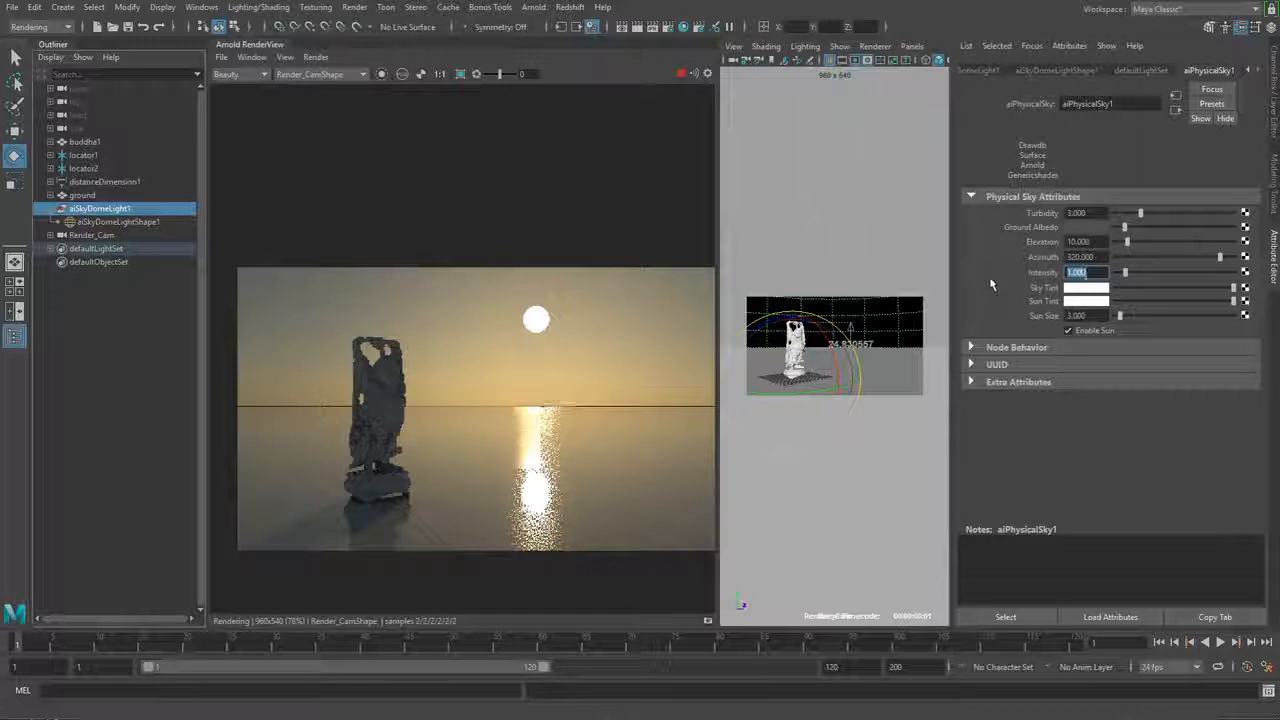
pyautogui.press('Return')
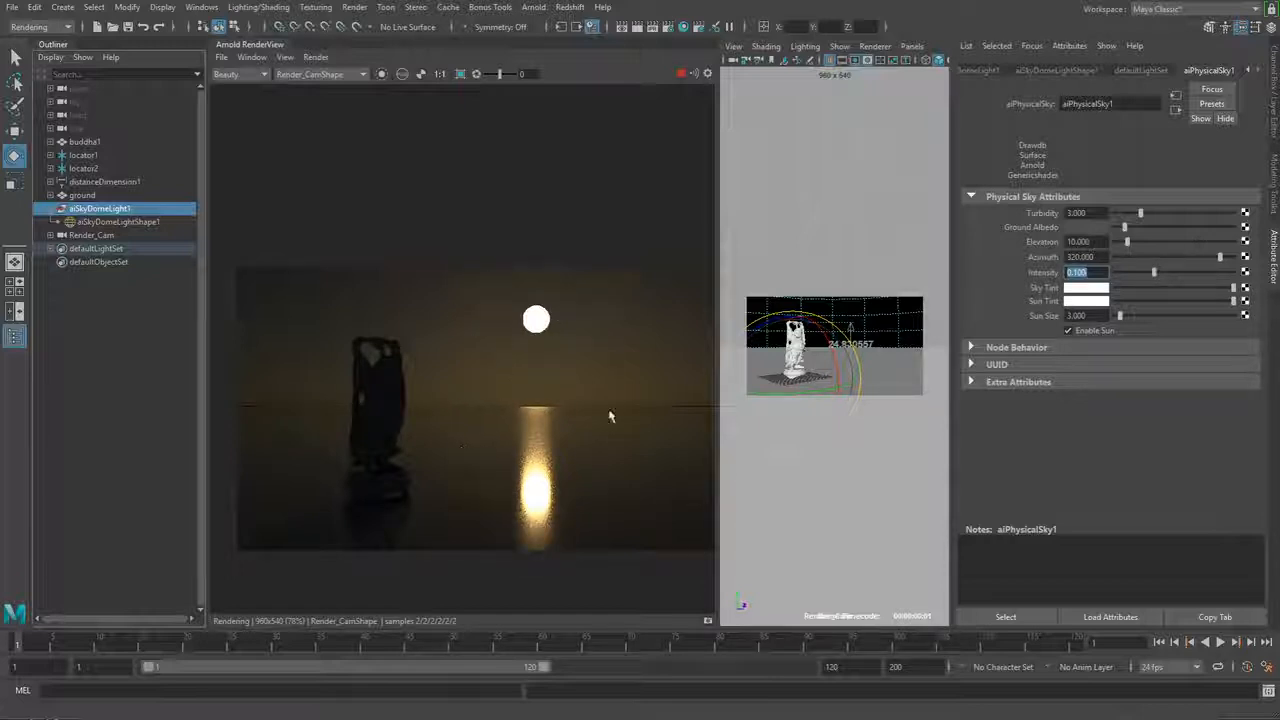
# - Try a muted blue Sun Tint together with a light blue Sky Tint for a moonlit look
pyautogui.click(1085, 301)
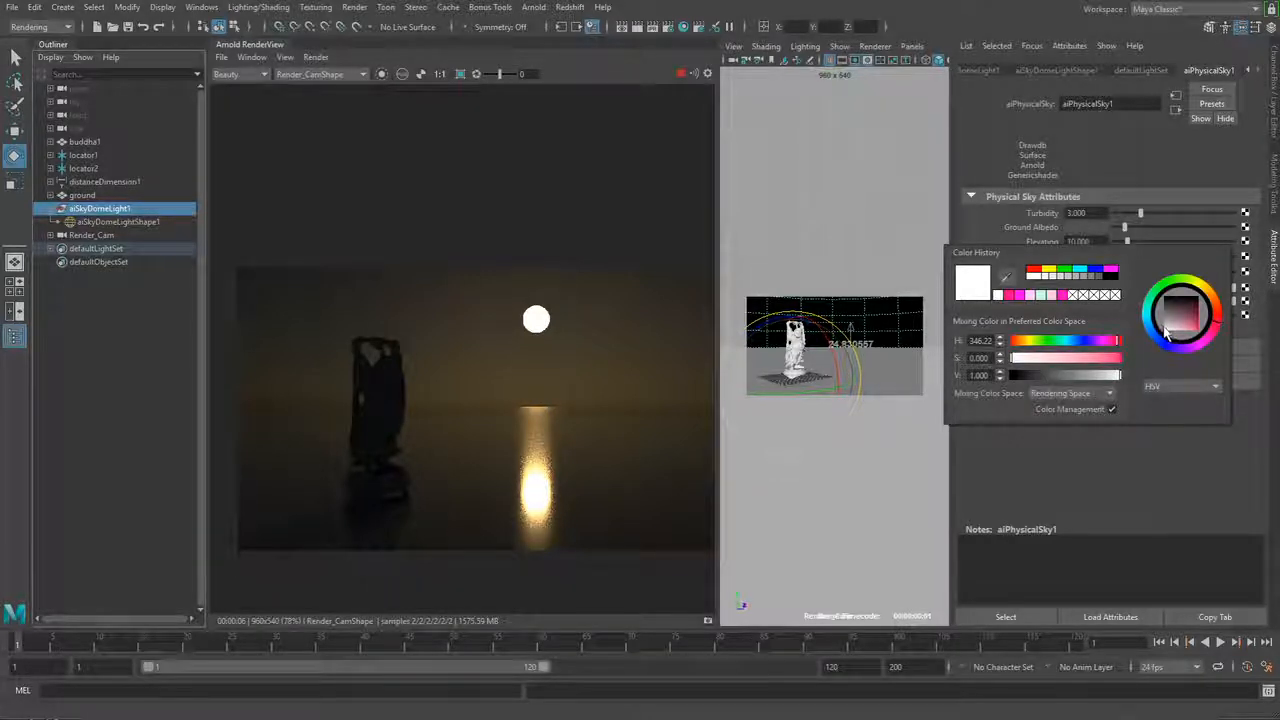
pyautogui.click(1194, 334)
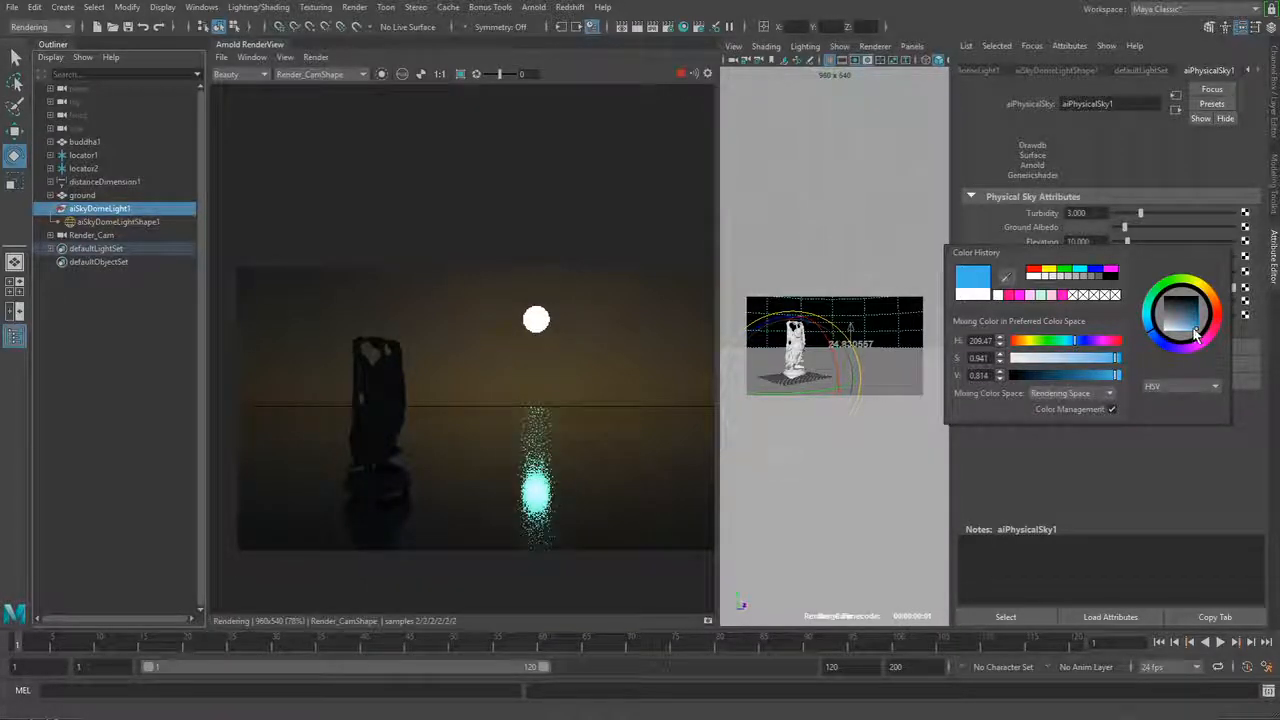
pyautogui.moveTo(1194, 334); pyautogui.dragTo(1182, 330)
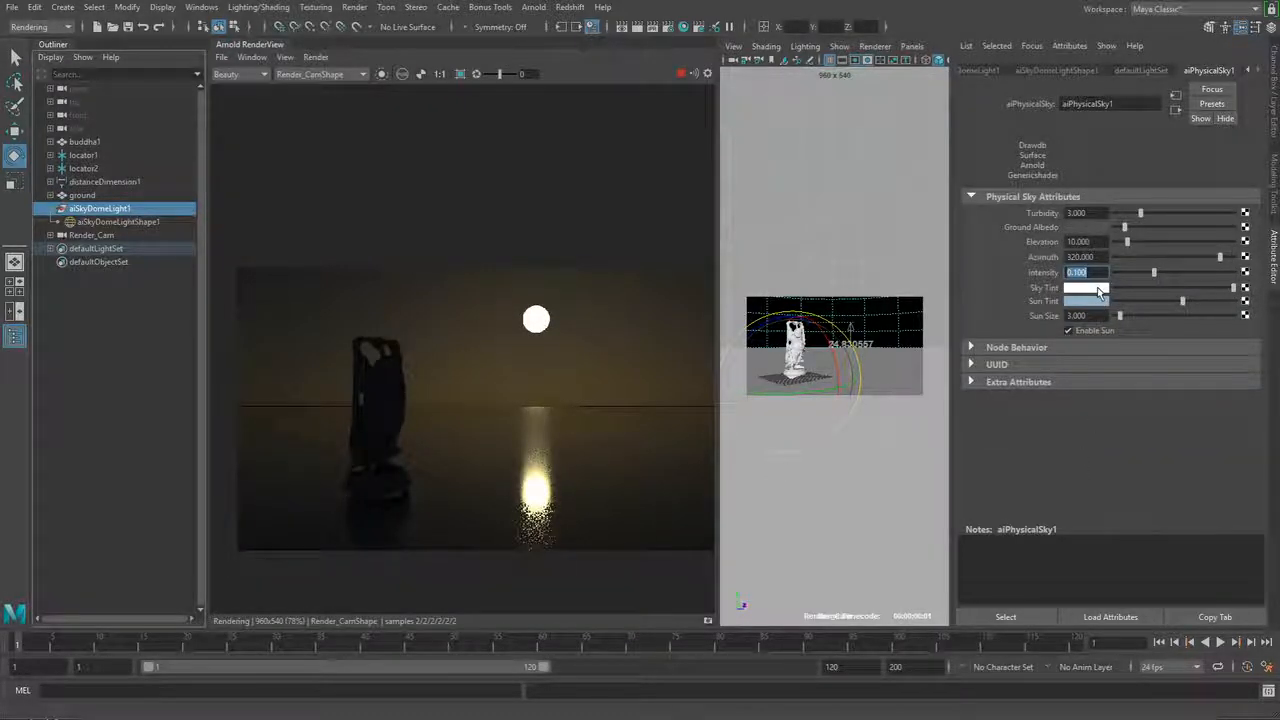
pyautogui.click(1097, 287)
pyautogui.click(1099, 342)
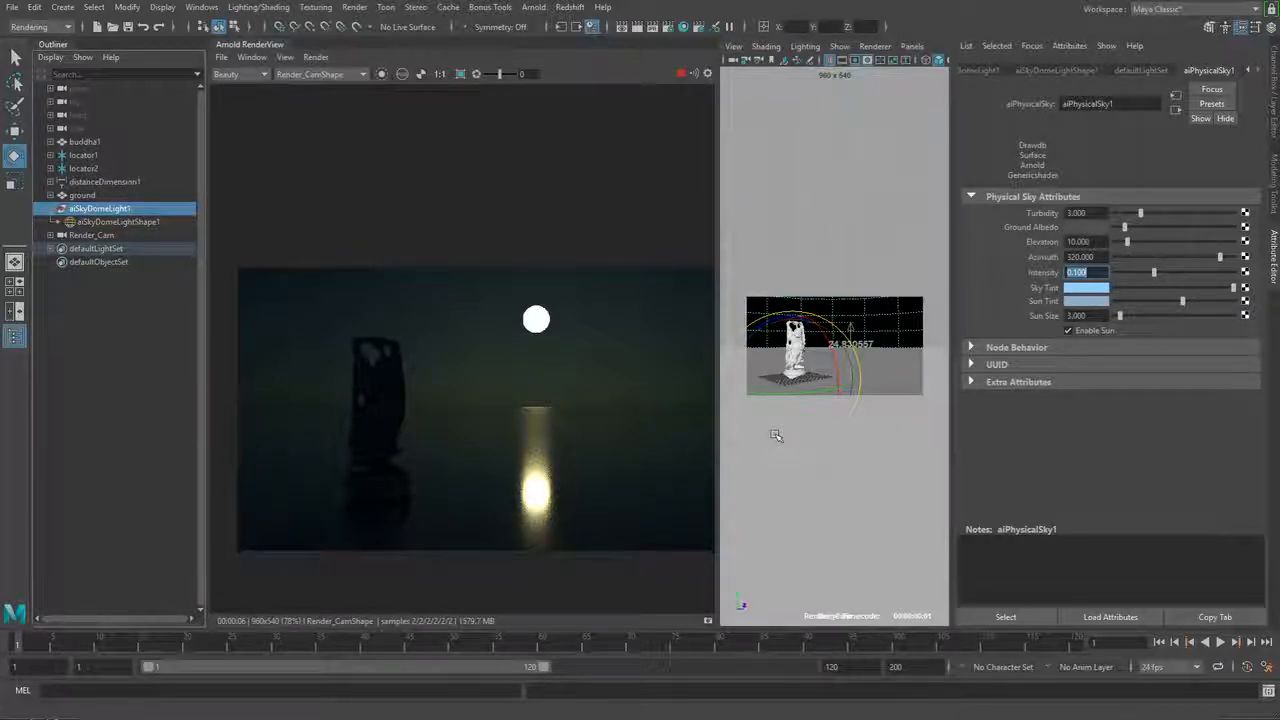
# - Select the sky dome light's shape node and lower the sun's Elevation to -10
pyautogui.press('Down')
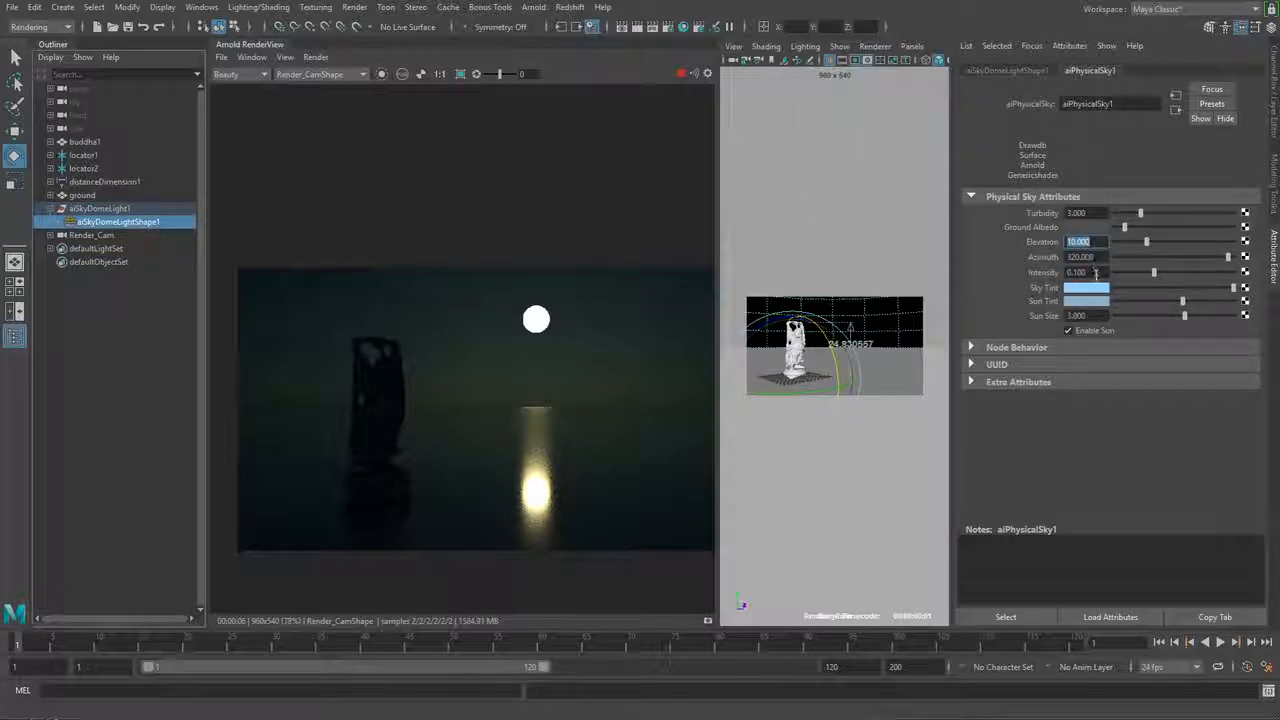
pyautogui.click(1100, 257)
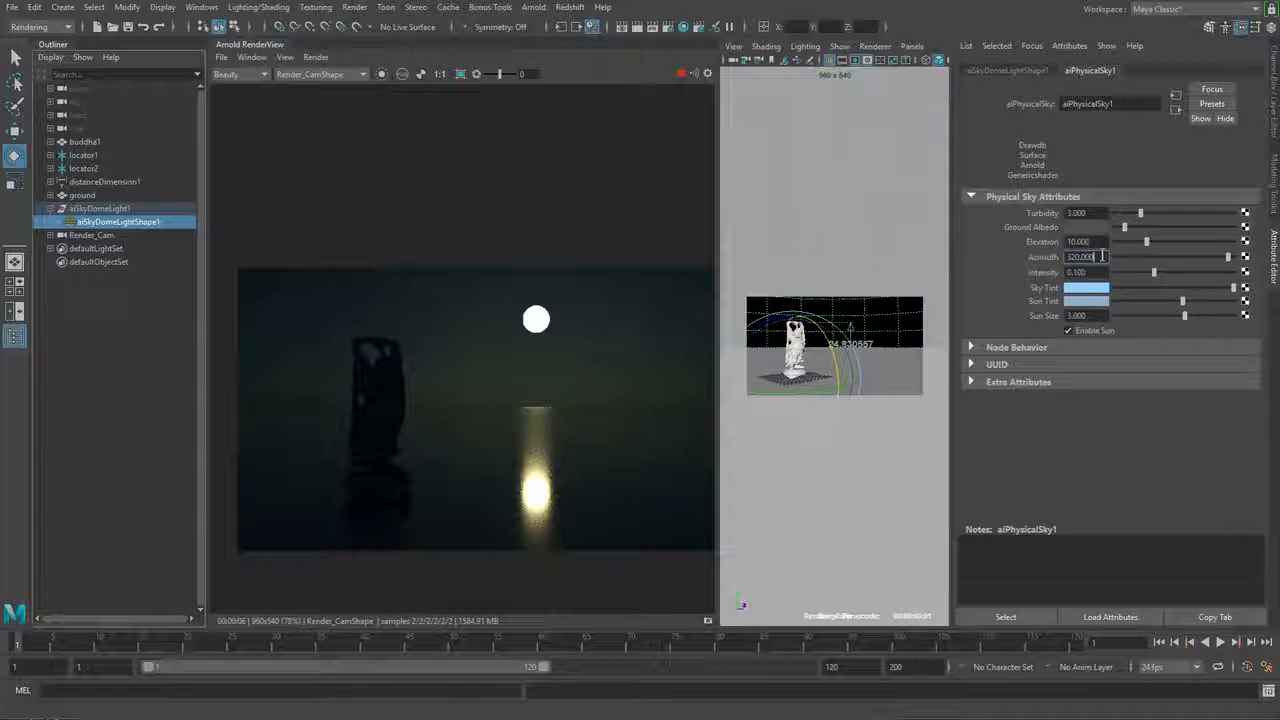
pyautogui.hotkey('shift', 'Tab')
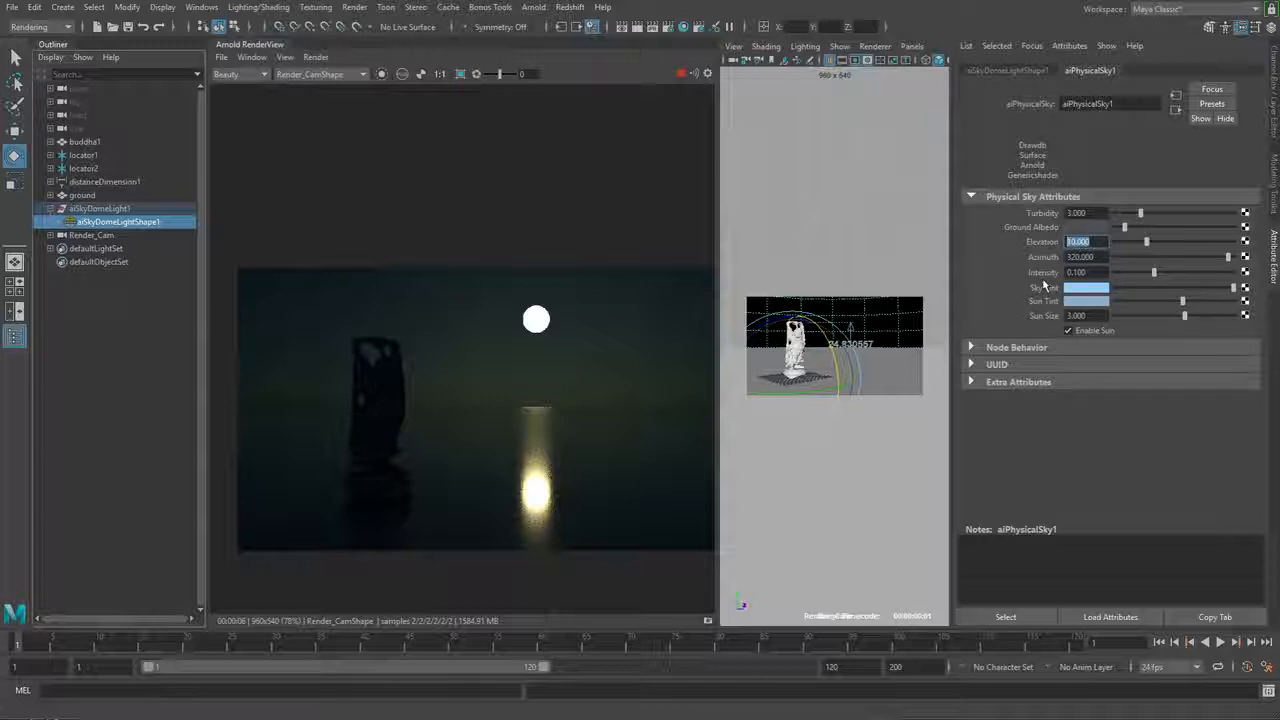
pyautogui.press('BackSpace')
pyautogui.press('Return')
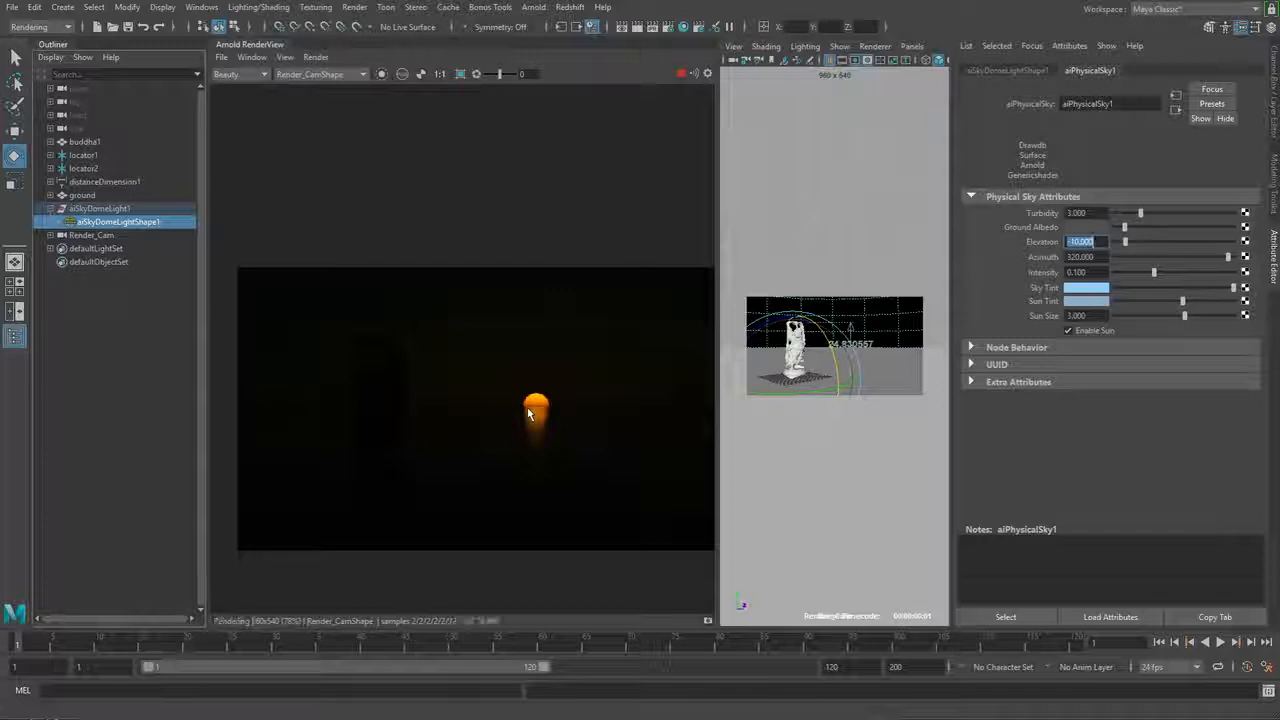
# - Brighten the physical sky by trying an Intensity of 1 and raising it to 2.5
pyautogui.click(1080, 272)
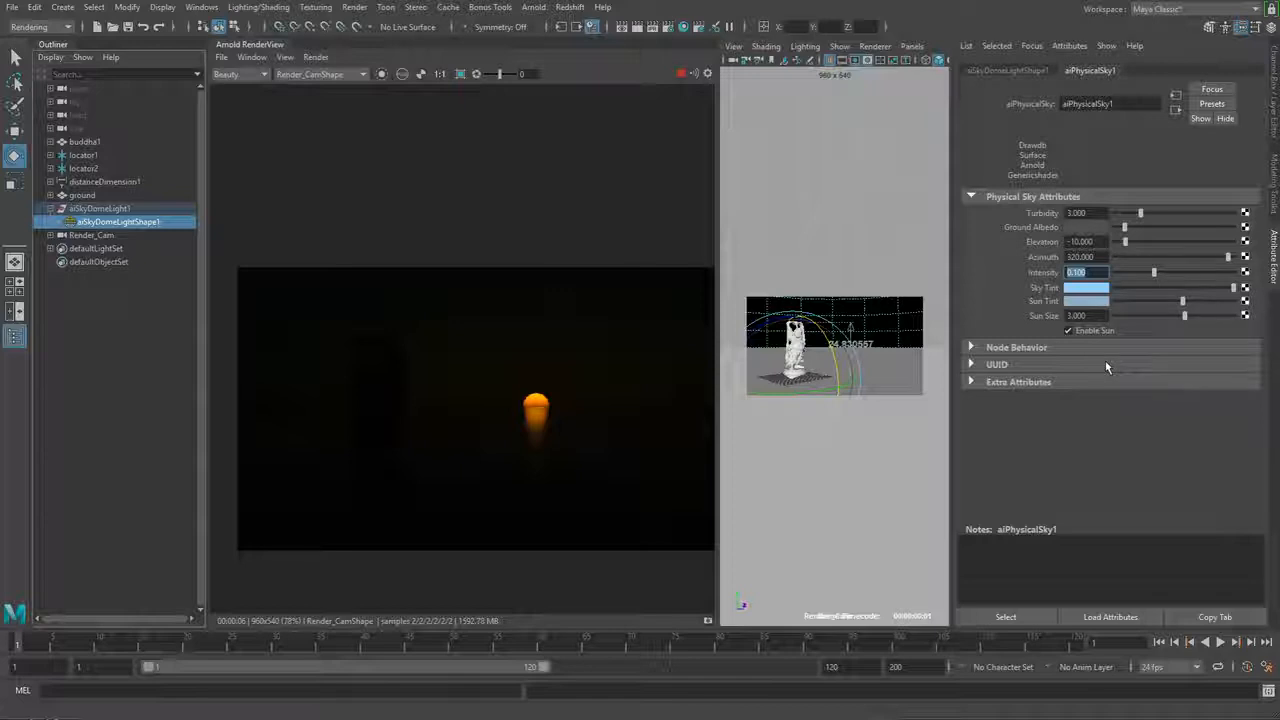
pyautogui.write('1')
pyautogui.press('Return')
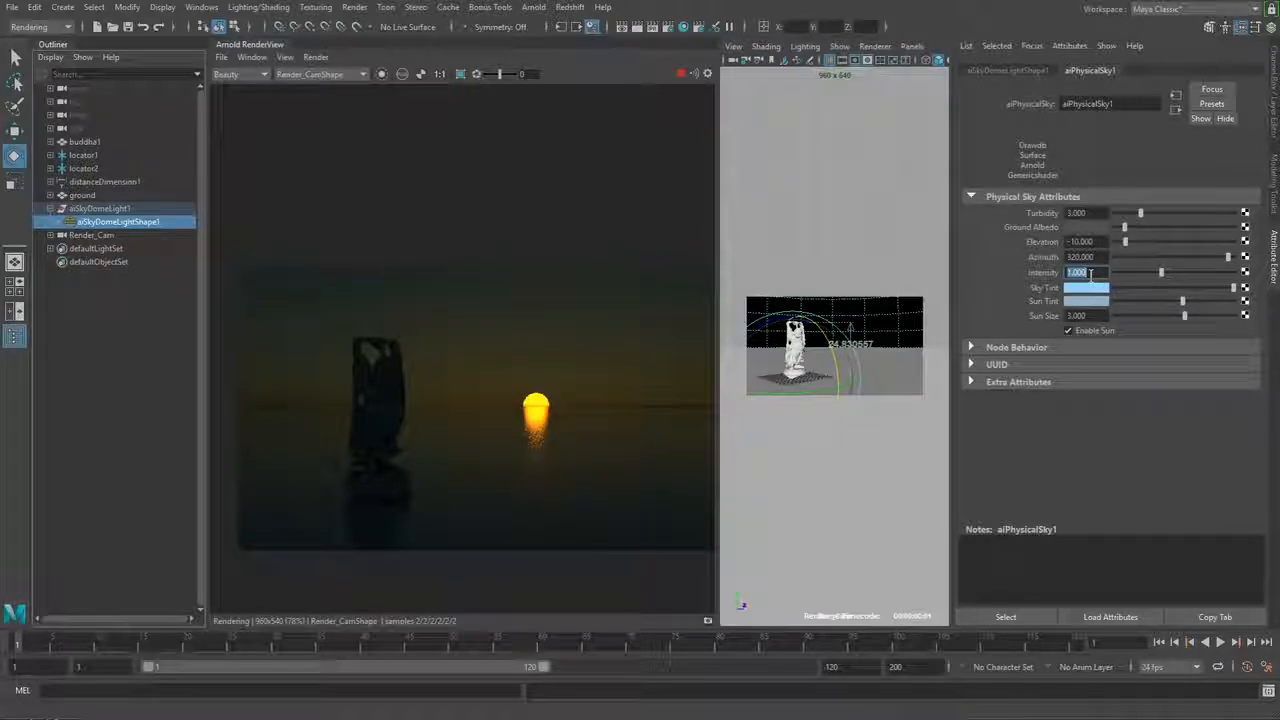
pyautogui.write('2.5')
pyautogui.press('Return')
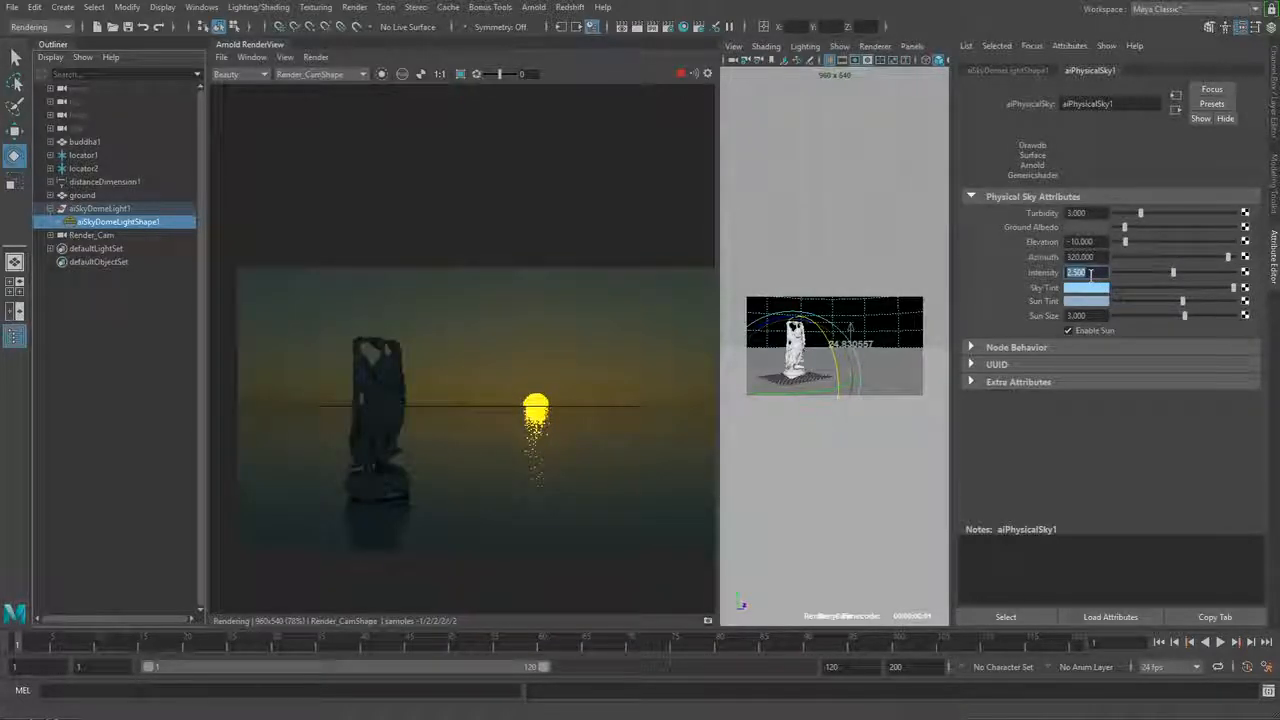
# - Reset both the Sky Tint and the Sun Tint to white
pyautogui.click(1090, 289)
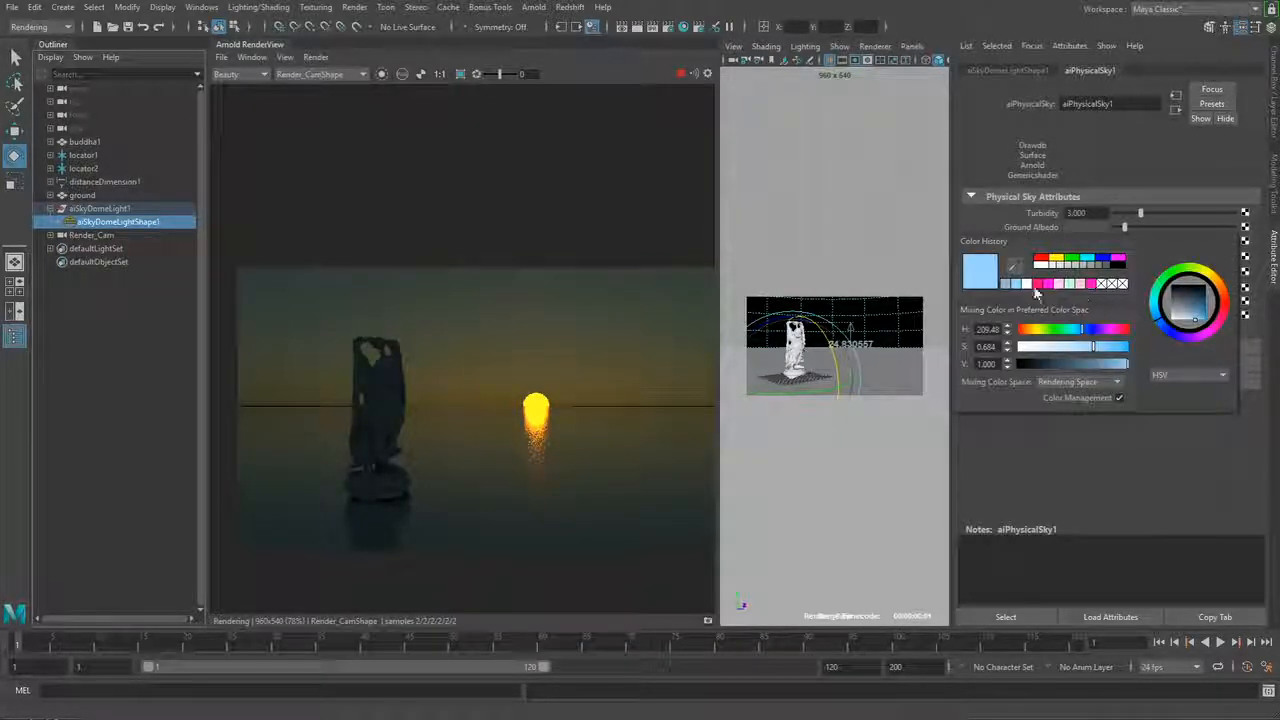
pyautogui.click(1025, 284)
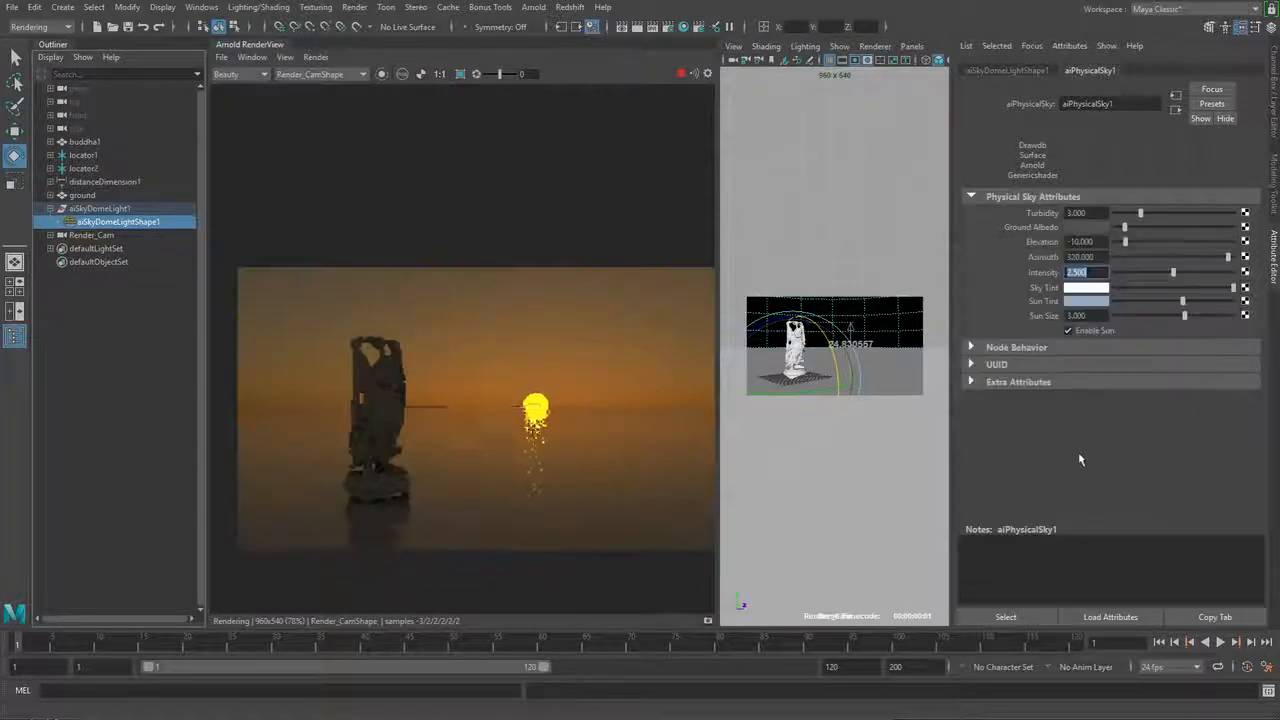
pyautogui.click(1086, 304)
pyautogui.click(946, 312)
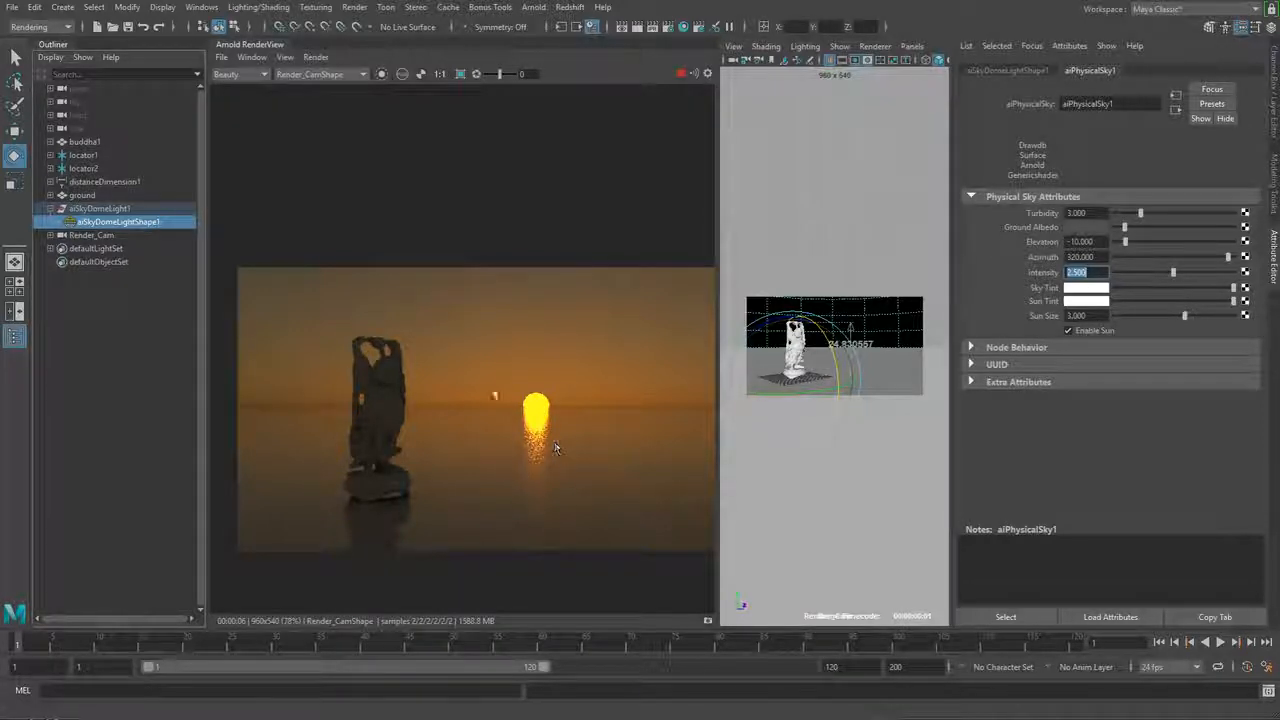
# - Try moving the sun around the scene with negative Azimuth values, ending at -320, and check the render up close
pyautogui.click(1090, 257)
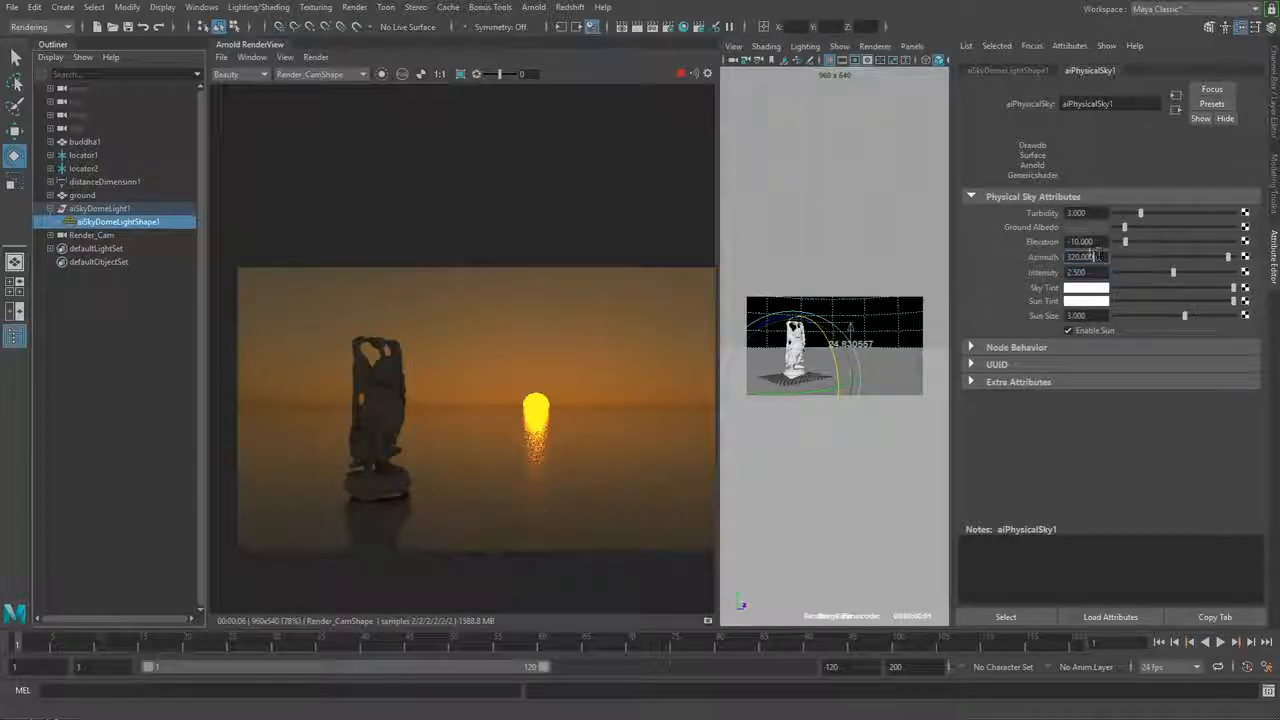
pyautogui.doubleClick(1097, 257)
pyautogui.write('180')
pyautogui.press('Return')
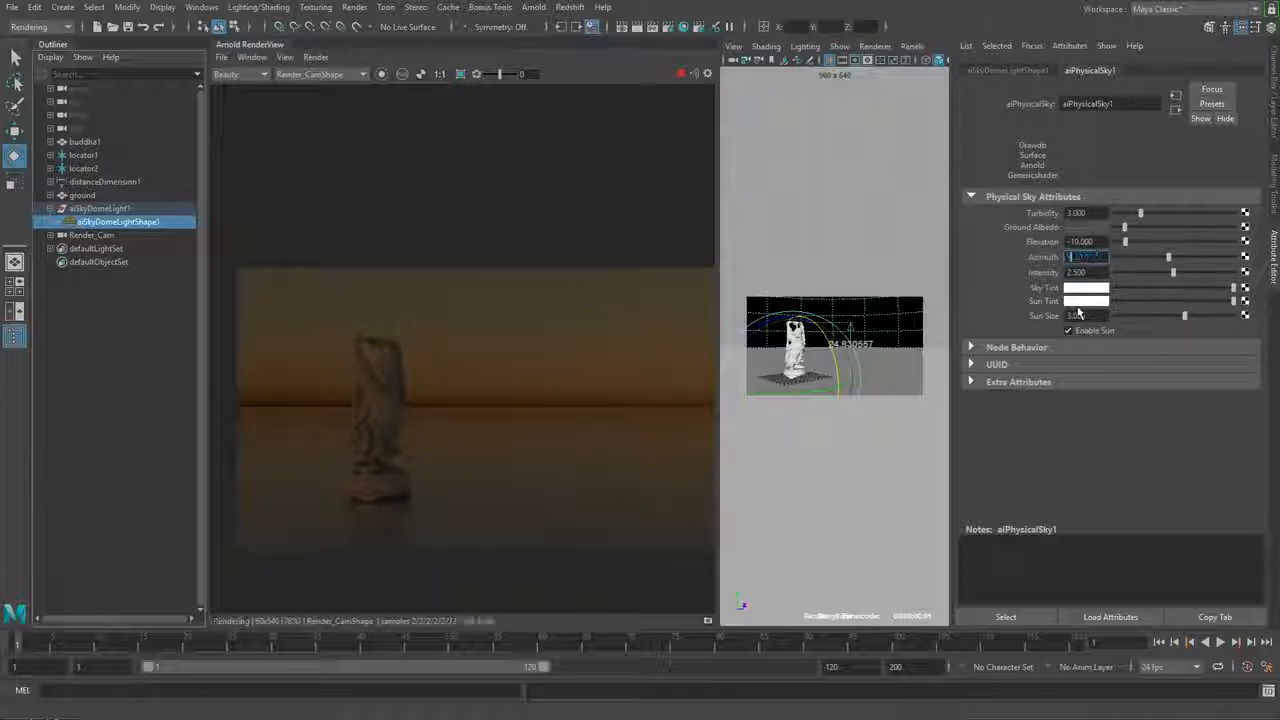
pyautogui.write('120')
pyautogui.press('Return')
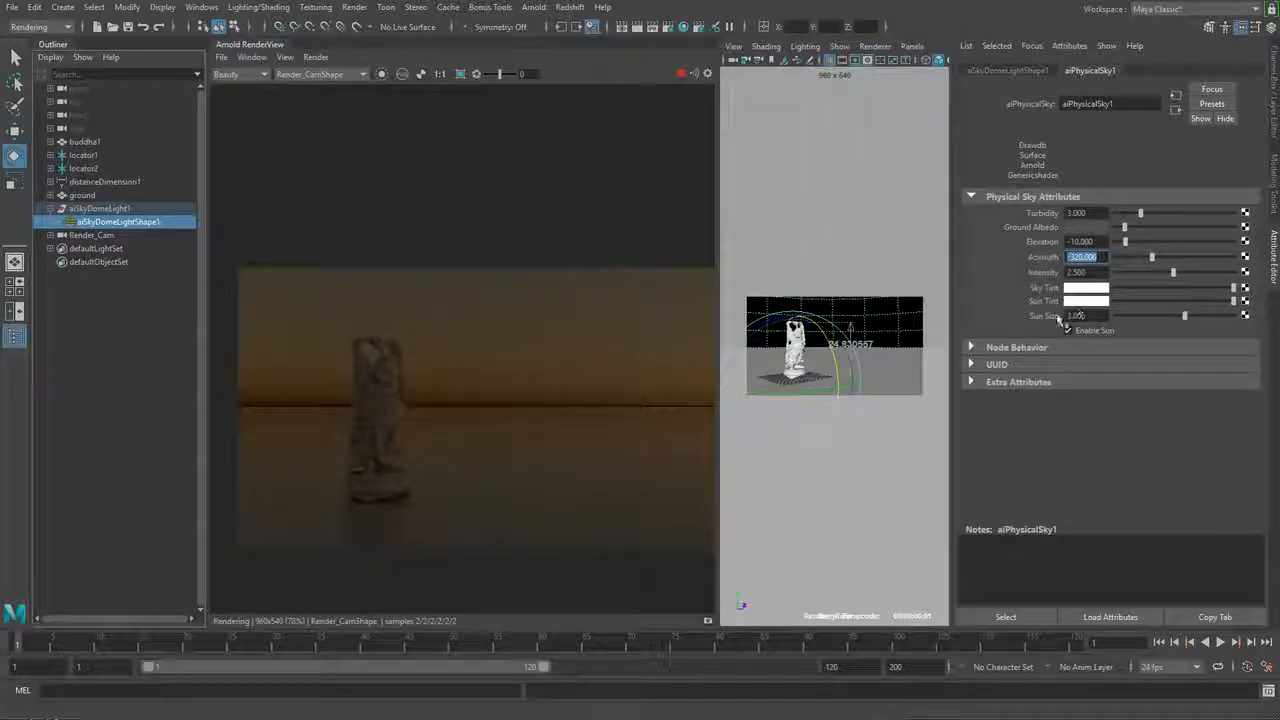
pyautogui.scroll(2, 412, 440)
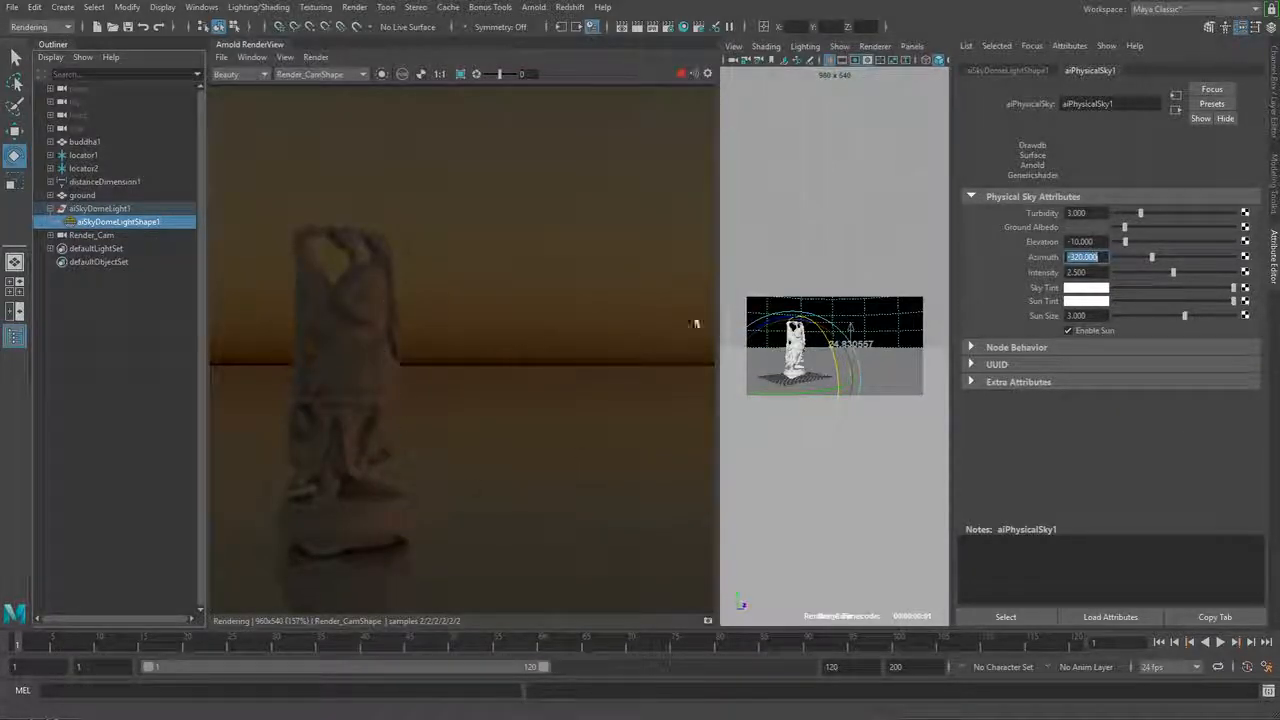
pyautogui.scroll(-3, 400, 435)
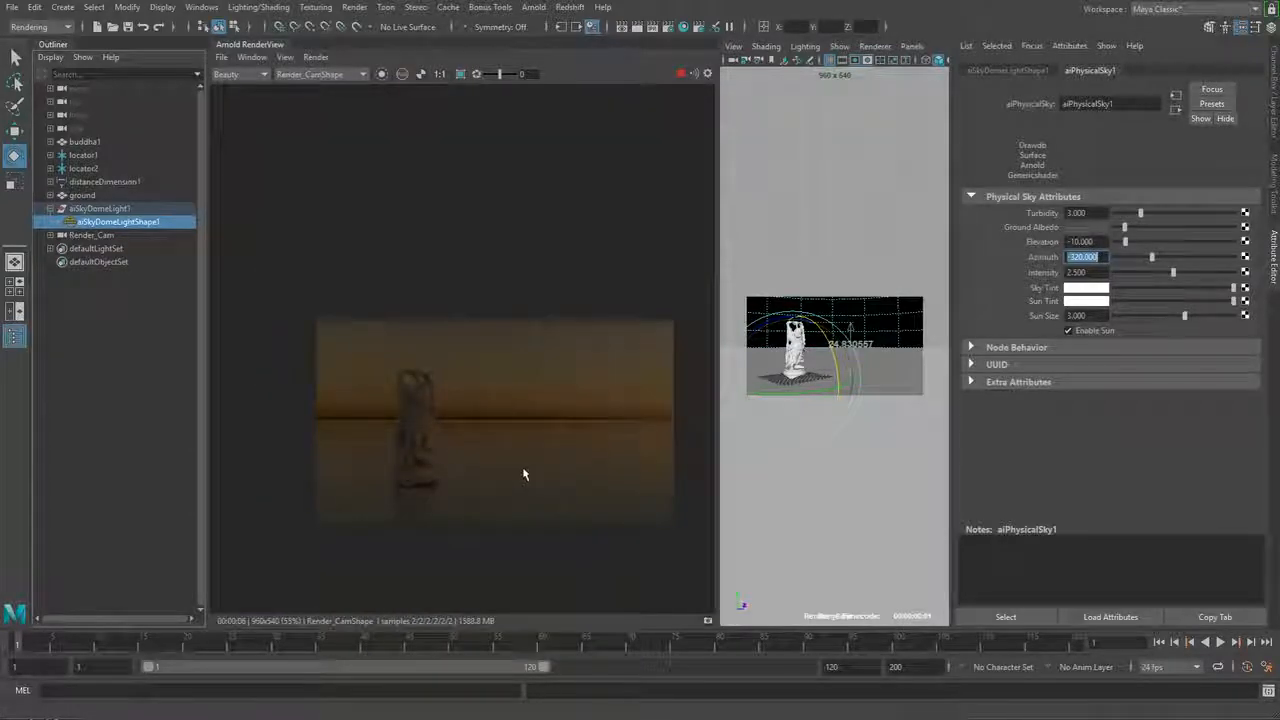
pyautogui.scroll(1, 573, 480)
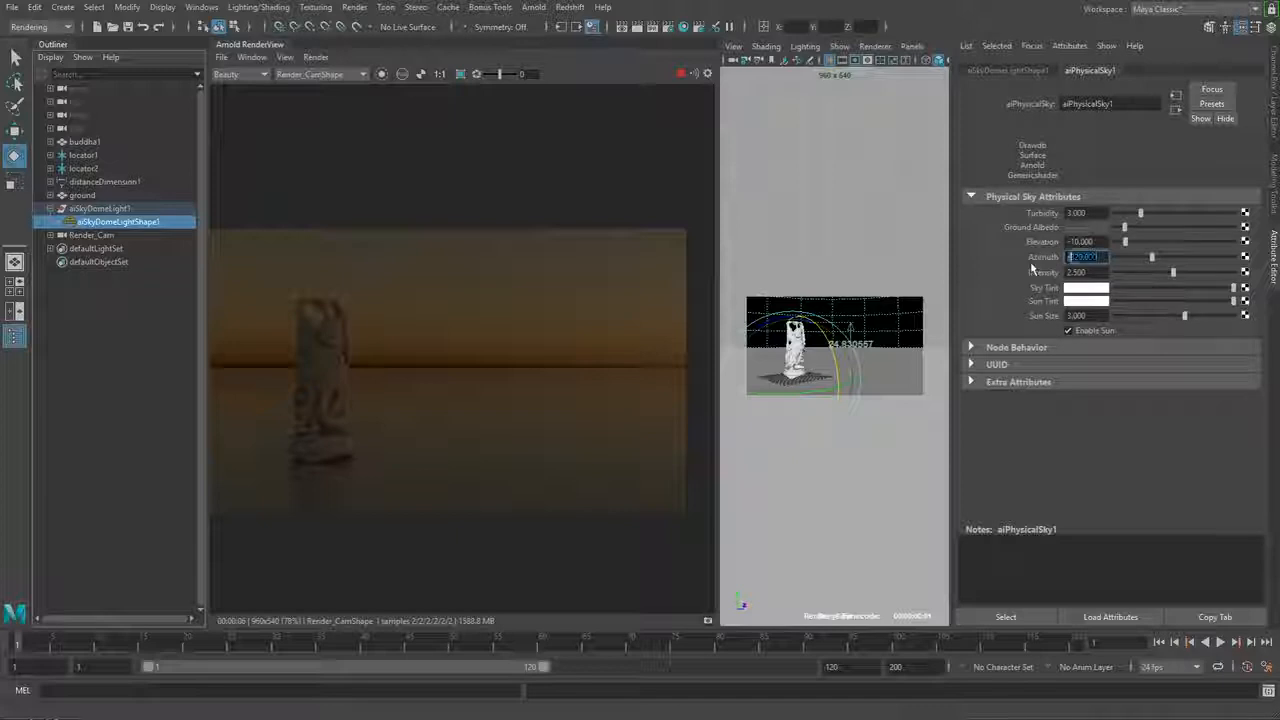
# - Try sun Azimuth values of -350, -320 and -360, and bring the sun back into view with -400
pyautogui.write('1')
pyautogui.press('Return')
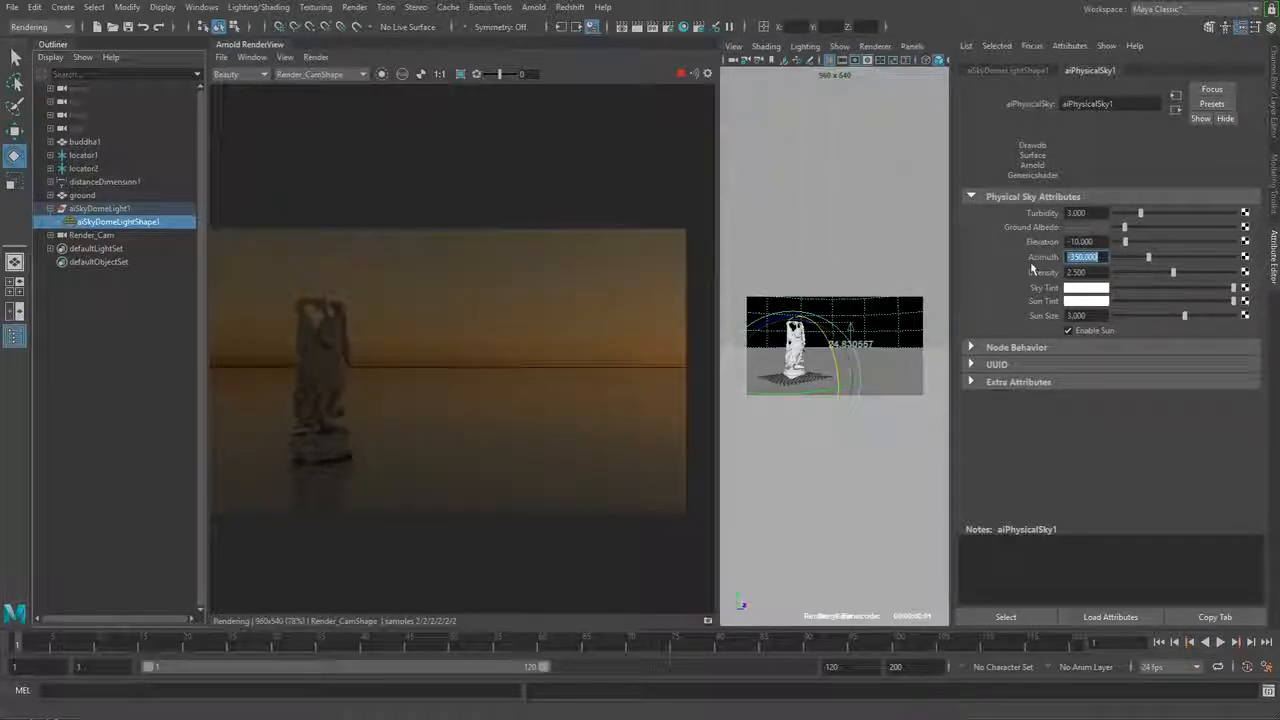
pyautogui.write('320')
pyautogui.press('Return')
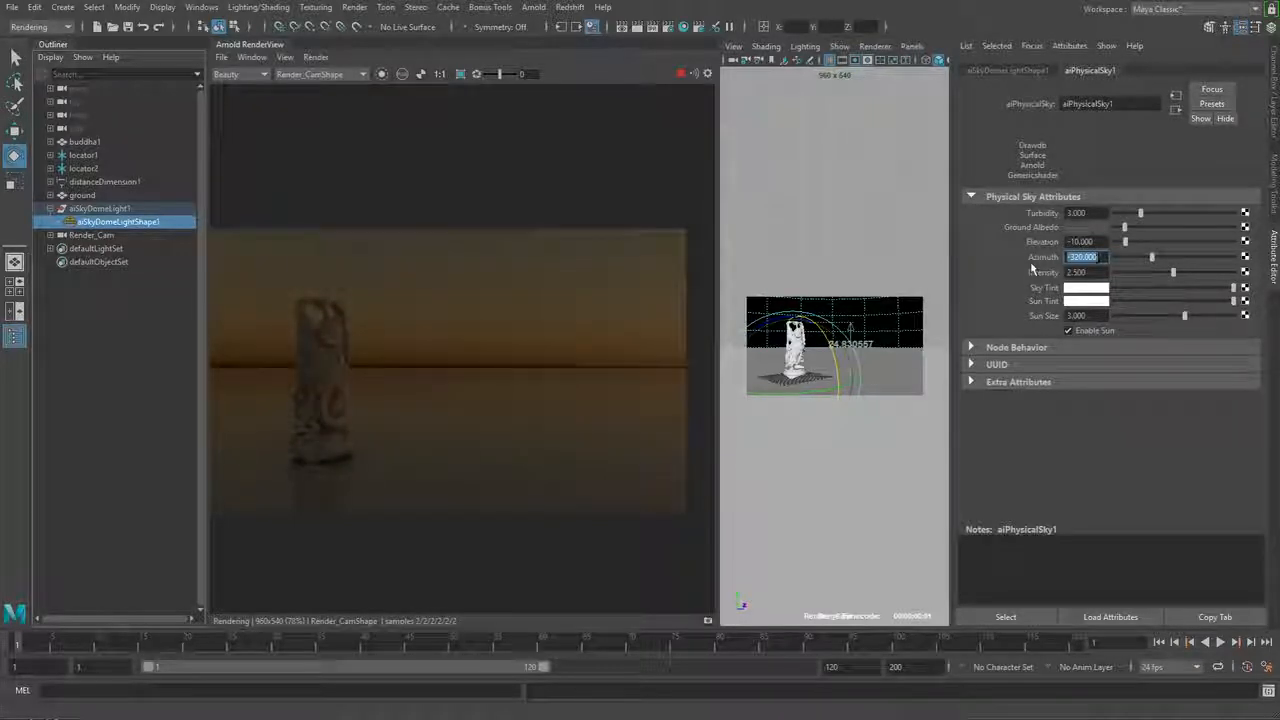
pyautogui.write('360')
pyautogui.press('Return')
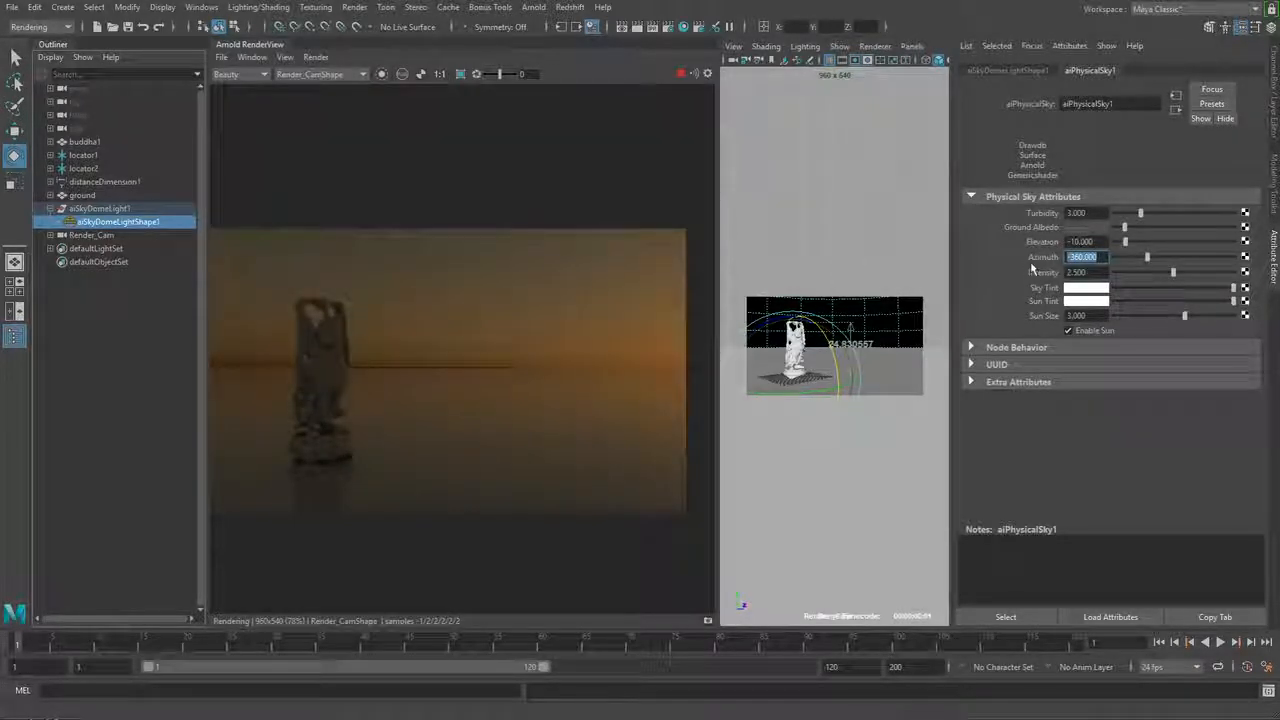
pyautogui.write('-')
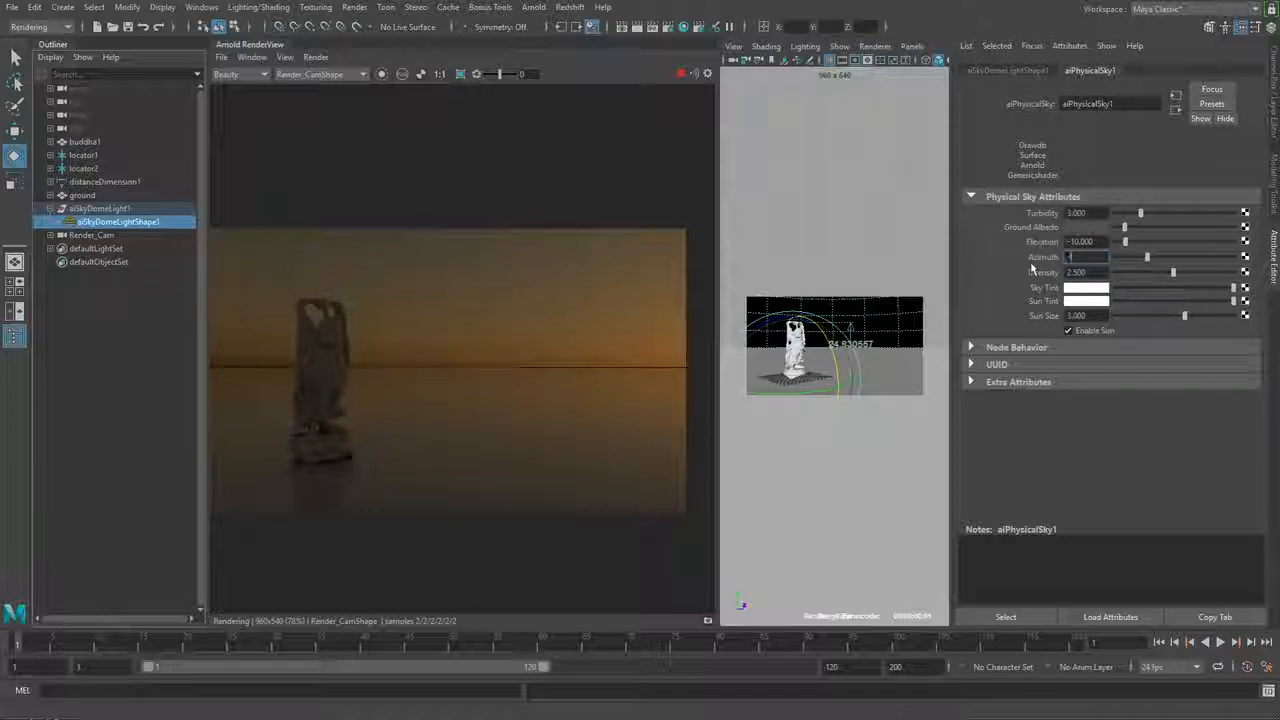
pyautogui.write('400')
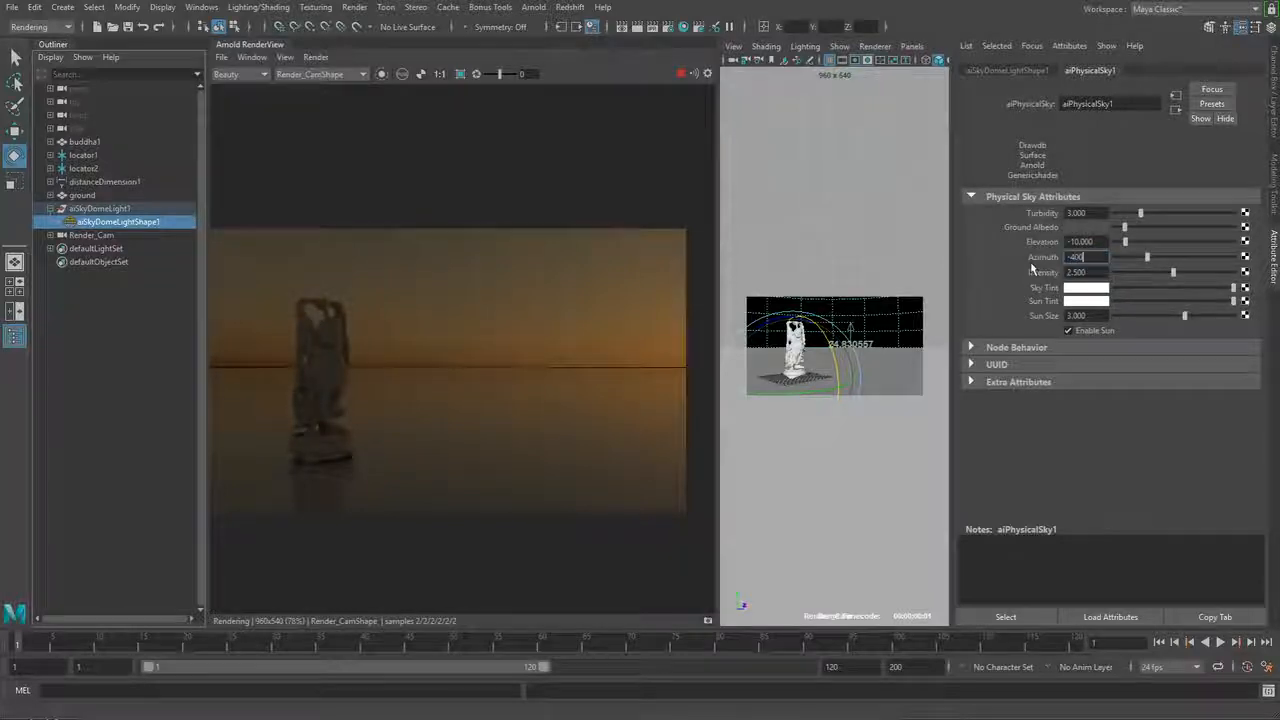
pyautogui.press('Return')
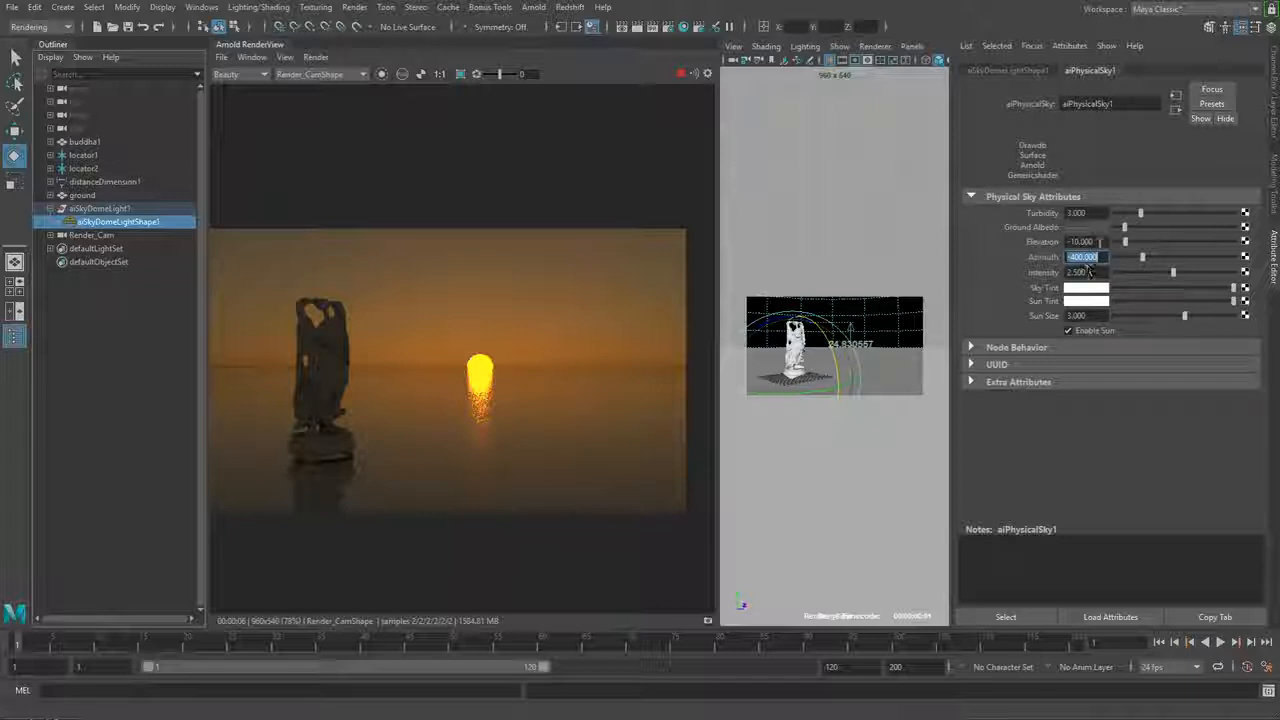
# - Set the physical sky's Elevation to 45 and its Azimuth to 90 for a daylight look
pyautogui.hotkey('shift', 'Tab')
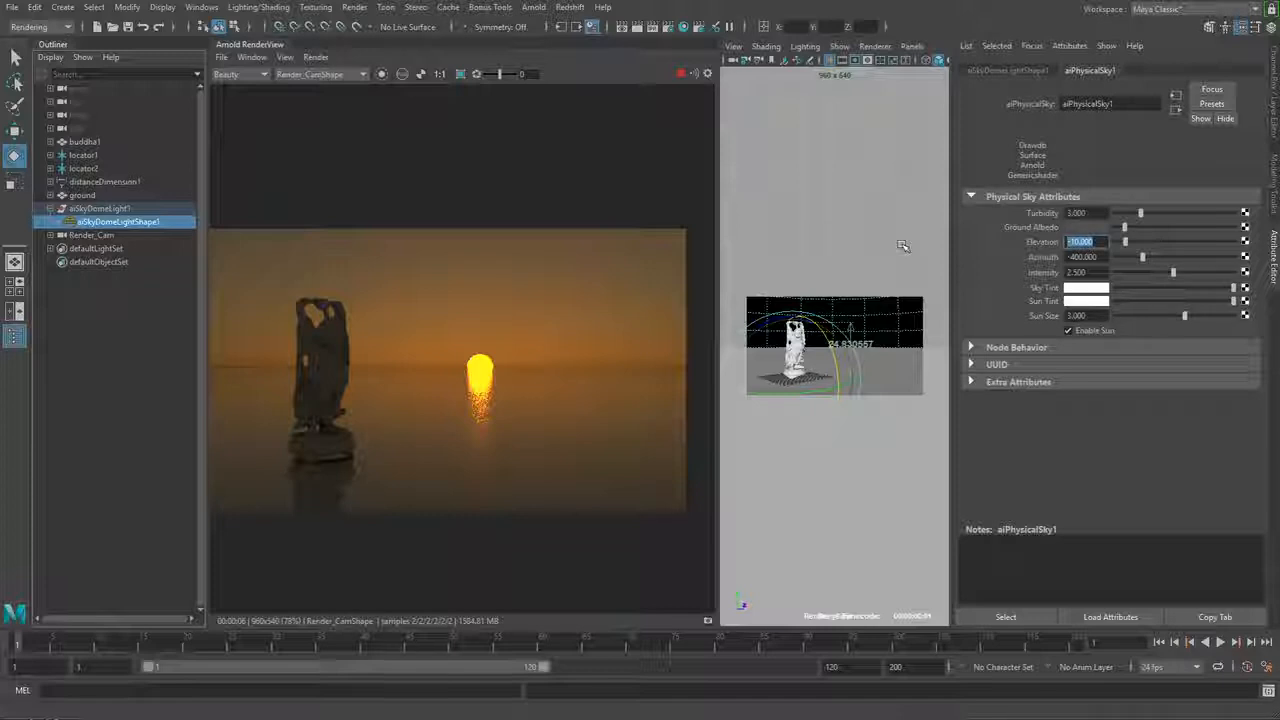
pyautogui.write('45')
pyautogui.press('Return')
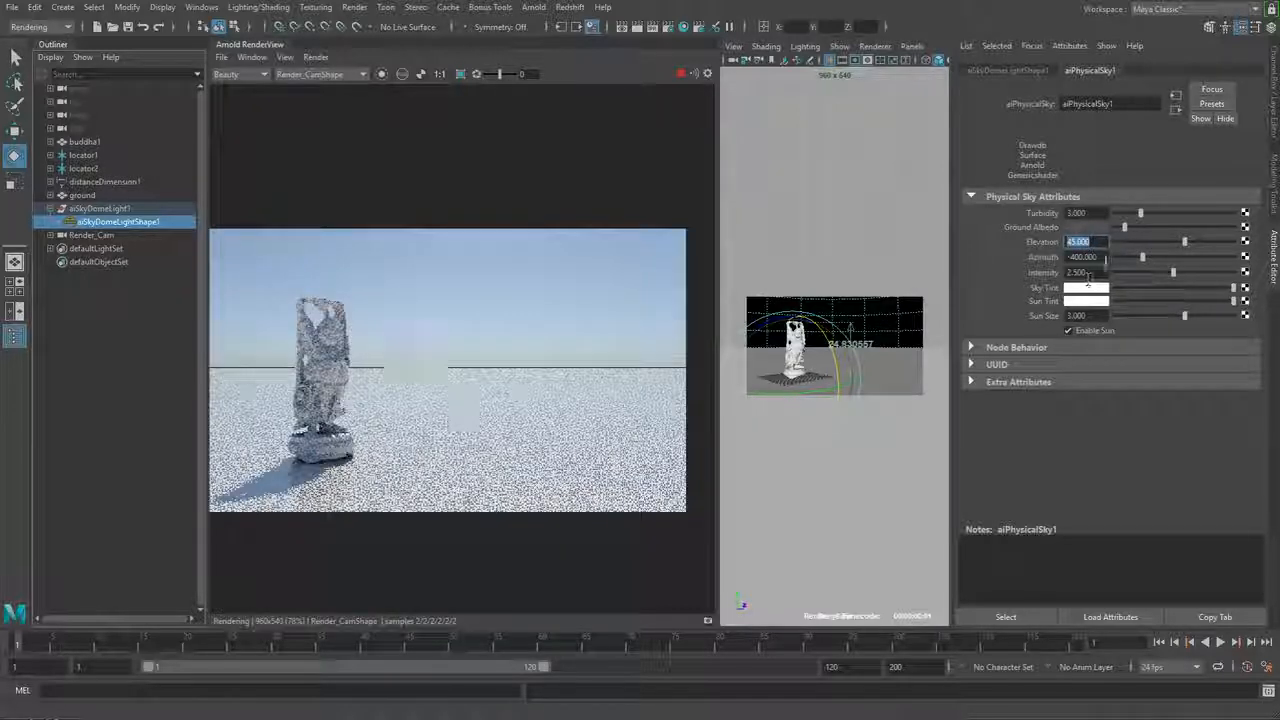
pyautogui.press('Tab')
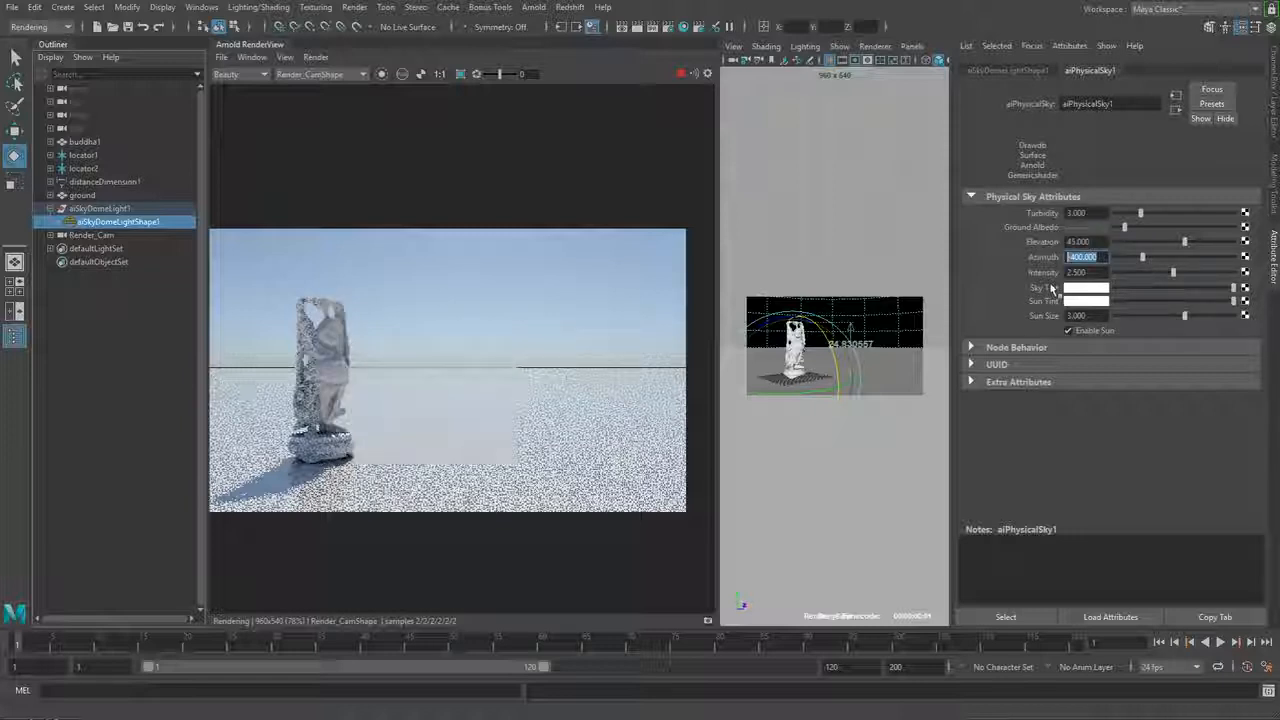
pyautogui.write('90')
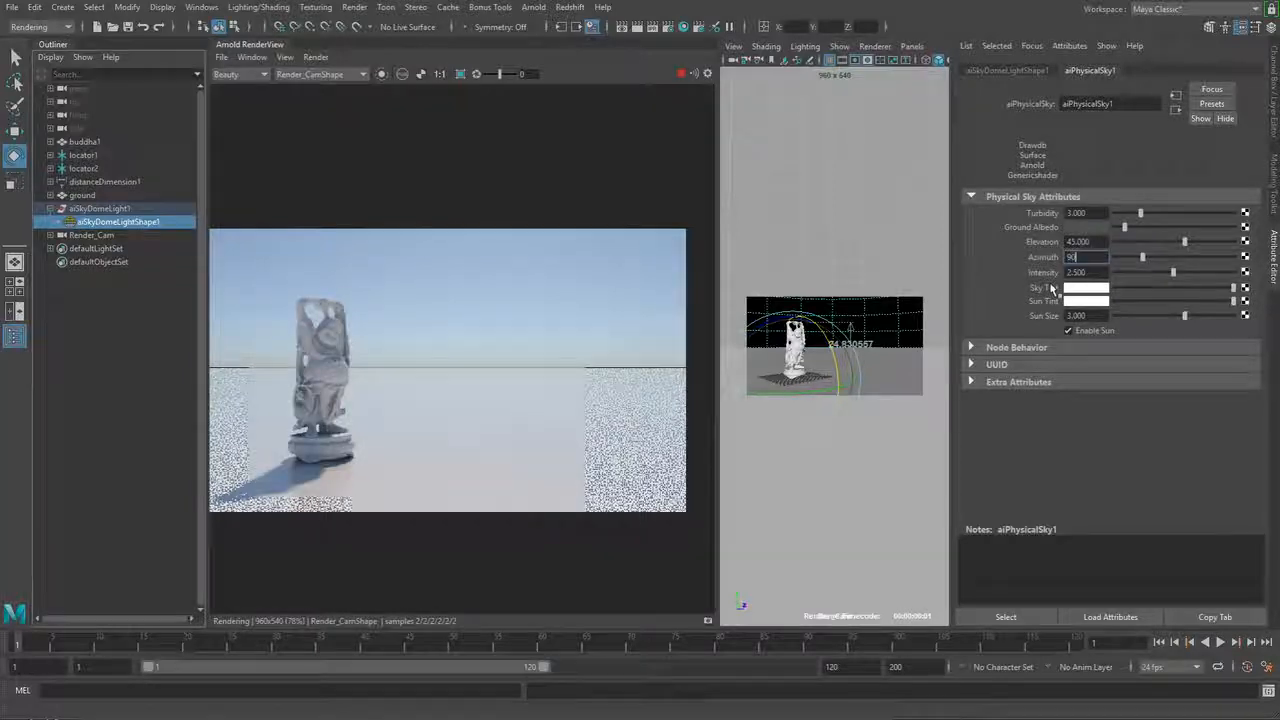
pyautogui.press('Return')
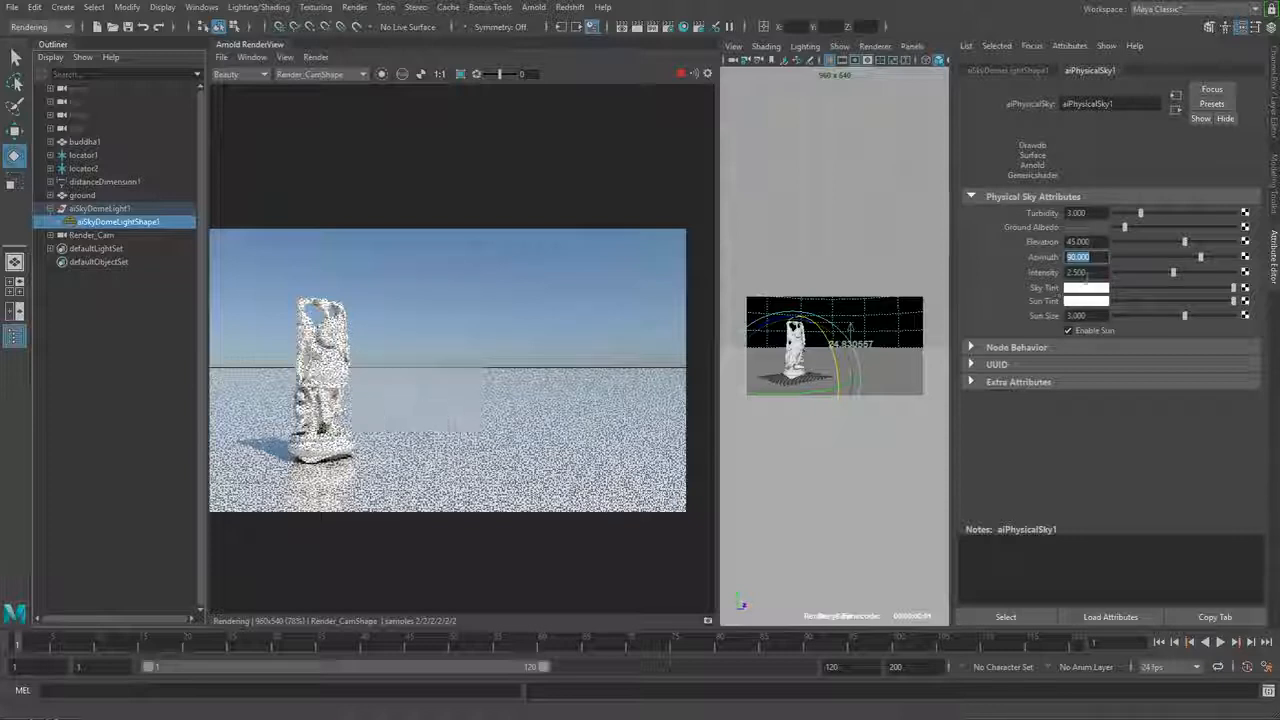
# - Set the physical sky's Intensity to 2
pyautogui.press('Tab')
pyautogui.write('2')
pyautogui.press('Return')
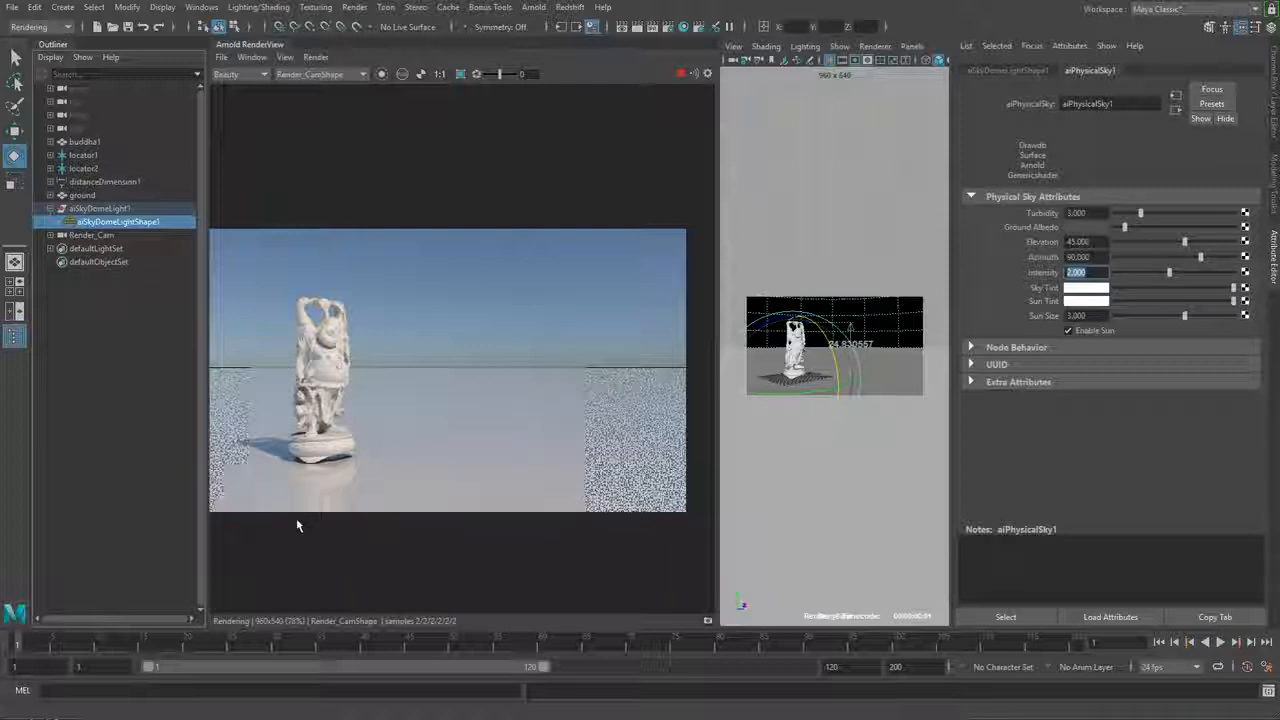
# - Reselect the sky dome light and break the physical sky connection on its shape's Color attribute
pyautogui.click(160, 345)
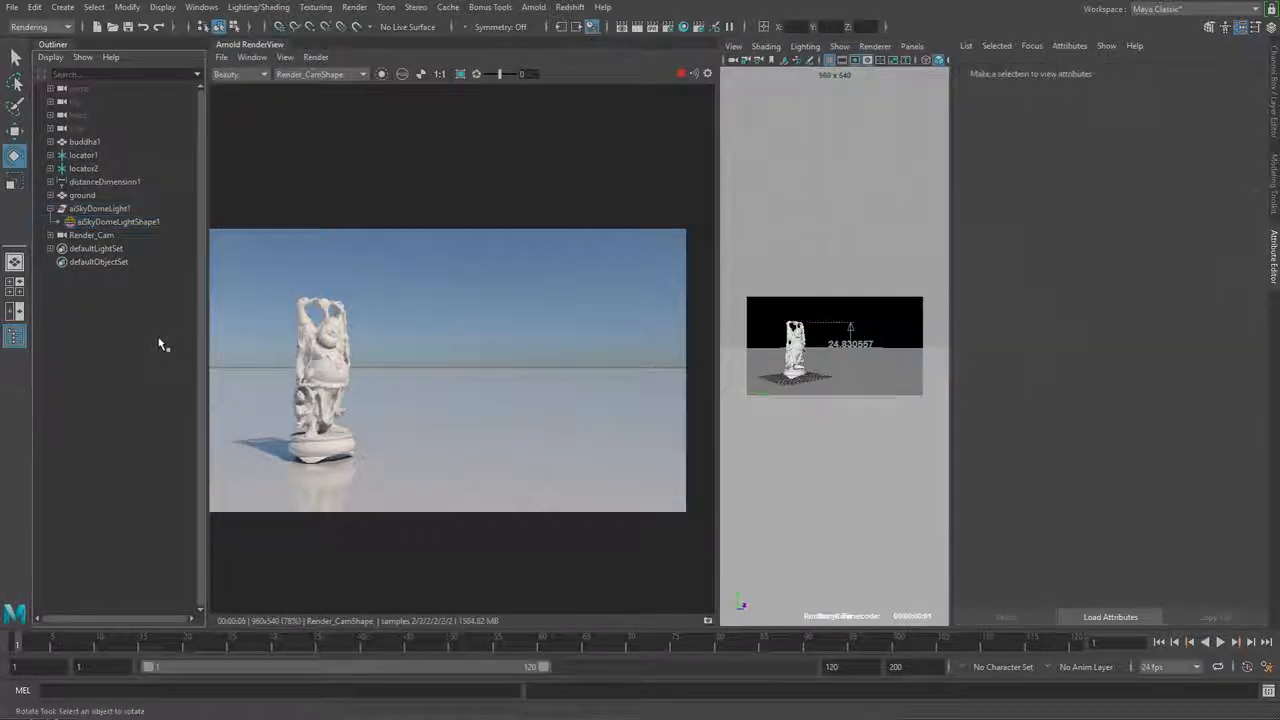
pyautogui.click(140, 211)
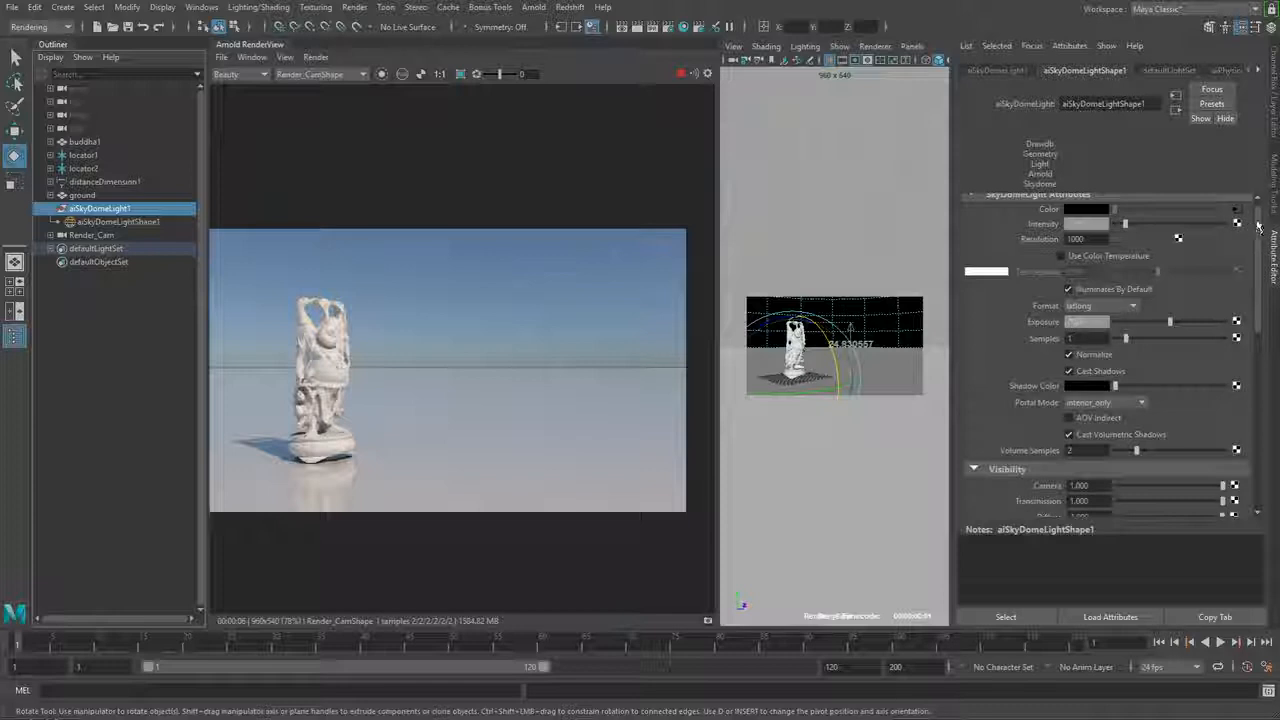
pyautogui.moveTo(1256, 219); pyautogui.dragTo(1257, 204)
pyautogui.click(1230, 71)
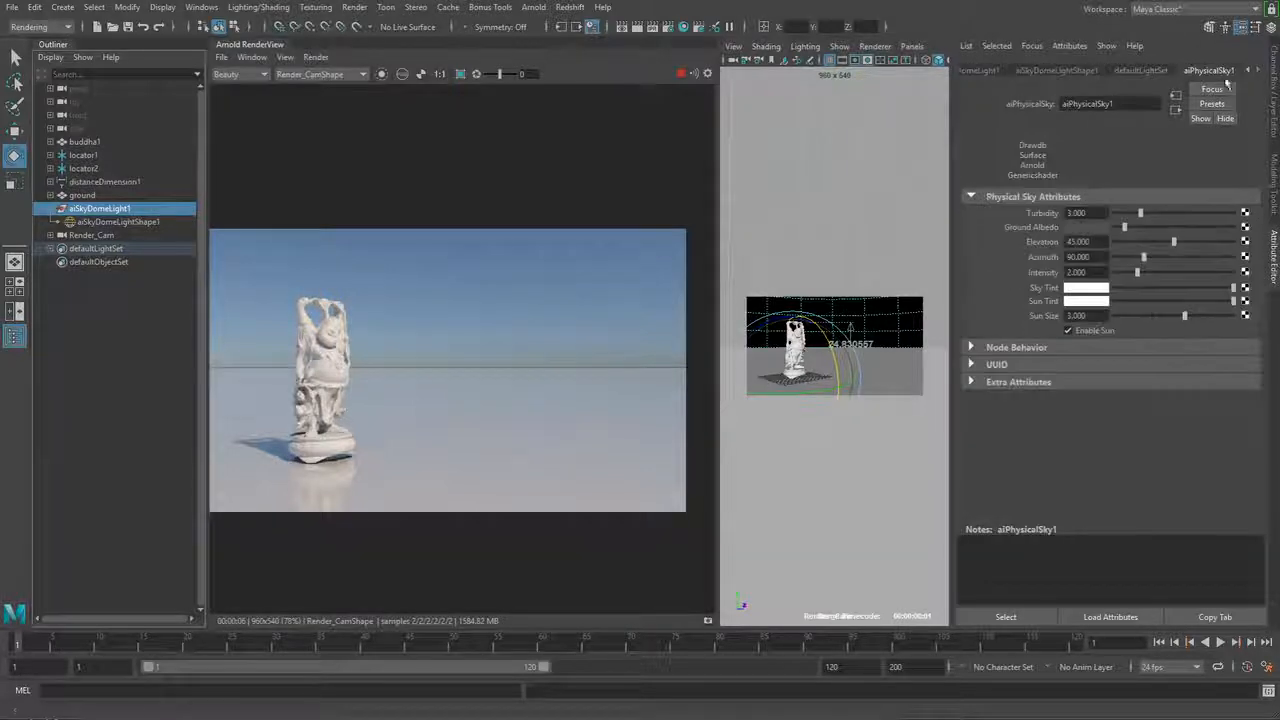
pyautogui.click(1056, 71)
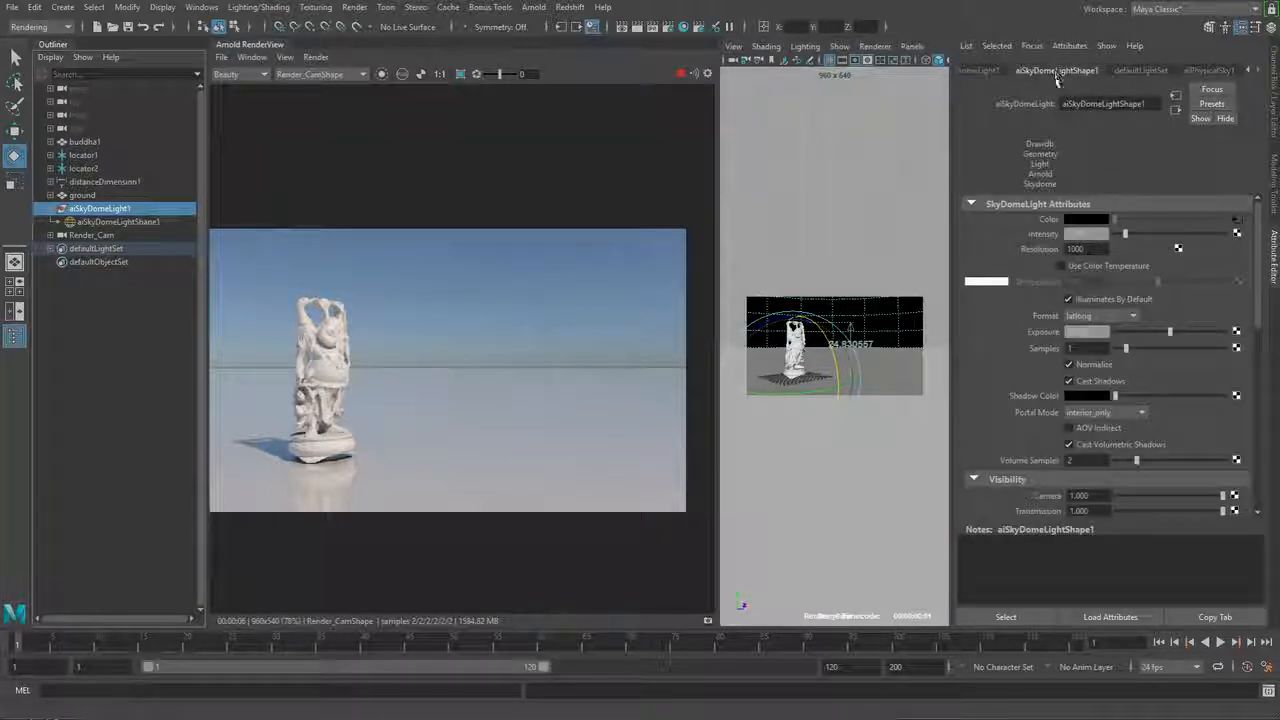
pyautogui.rightClick(1050, 222)
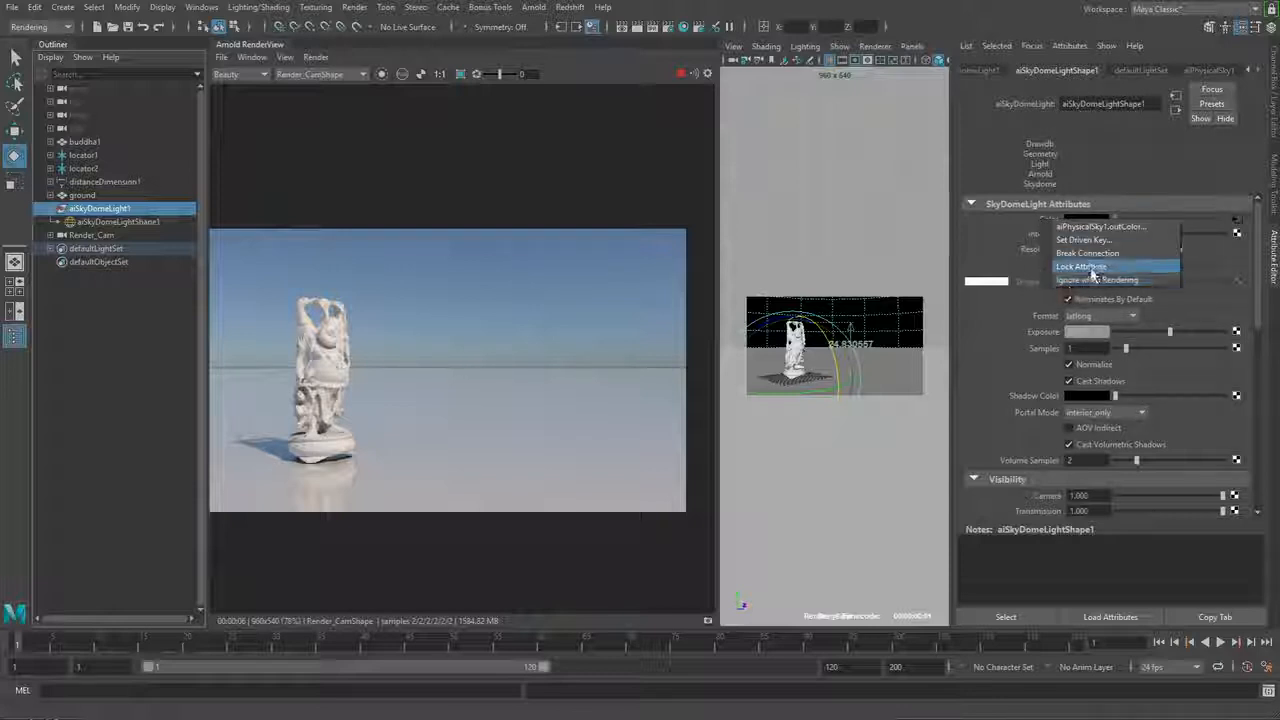
pyautogui.click(1087, 253)
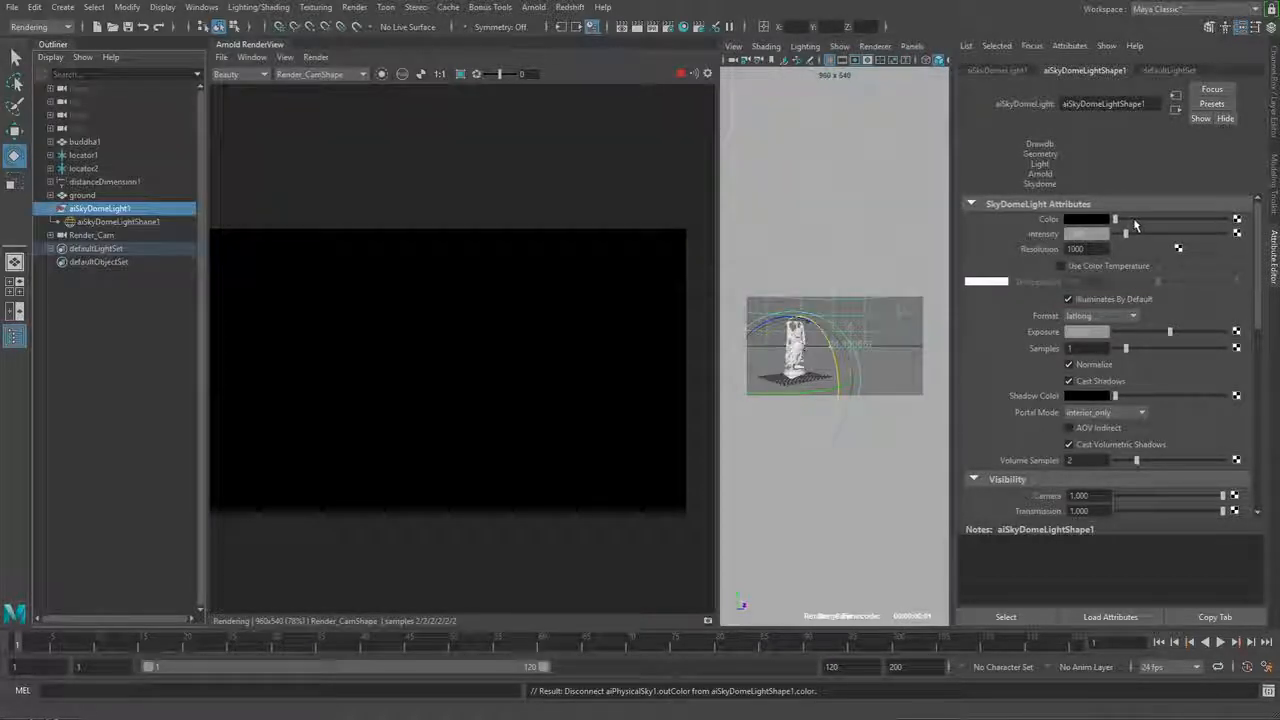
# - Brighten the sky dome light's Color from black, trying a slightly darker grey before settling on a very light grey
pyautogui.moveTo(1177, 220)
pyautogui.mouseDown()
pyautogui.moveTo(1205, 219)
pyautogui.moveTo(1189, 222)
pyautogui.mouseUp()
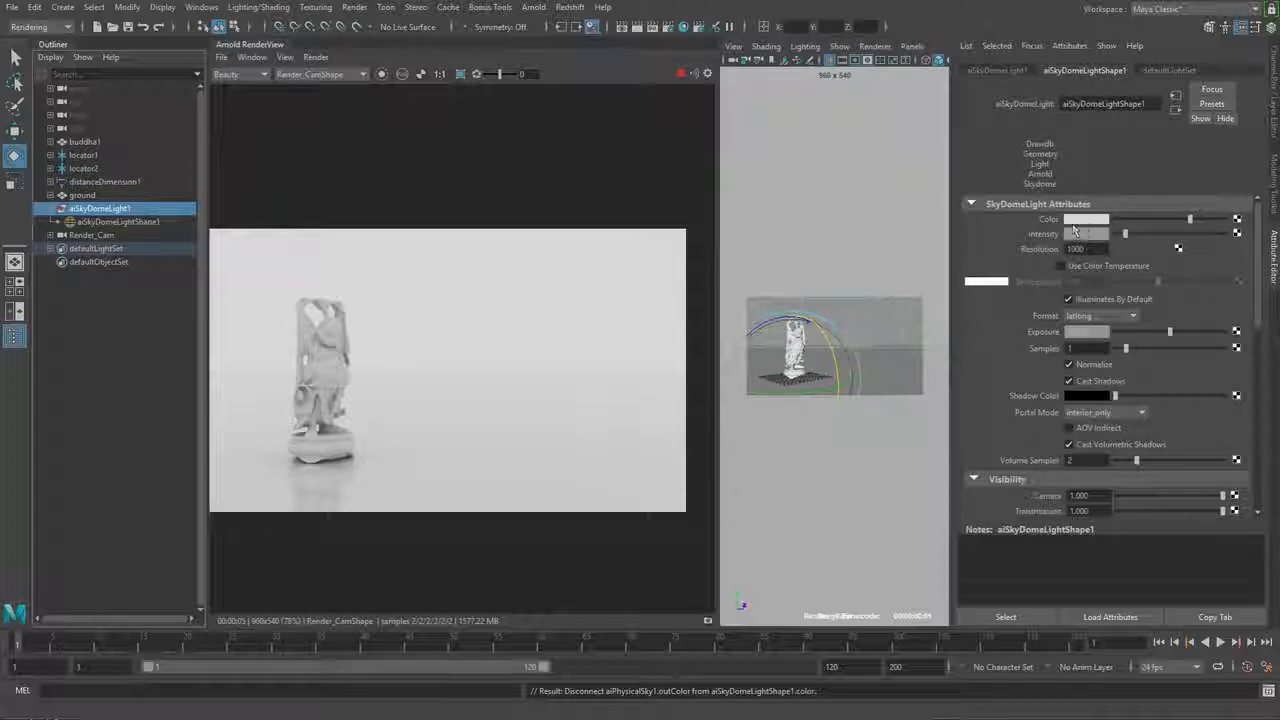
pyautogui.moveTo(1164, 219); pyautogui.dragTo(1176, 221)
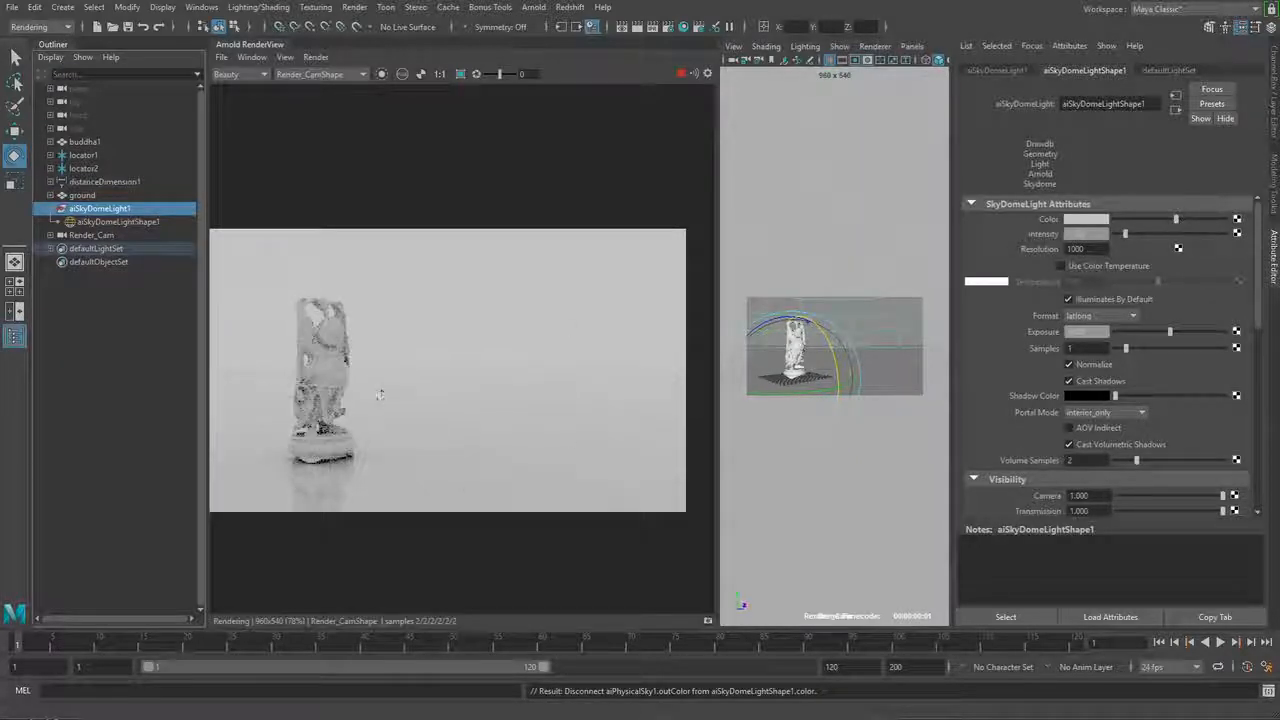
pyautogui.moveTo(1174, 220)
pyautogui.mouseDown()
pyautogui.moveTo(1147, 220)
pyautogui.moveTo(1189, 221)
pyautogui.mouseUp()
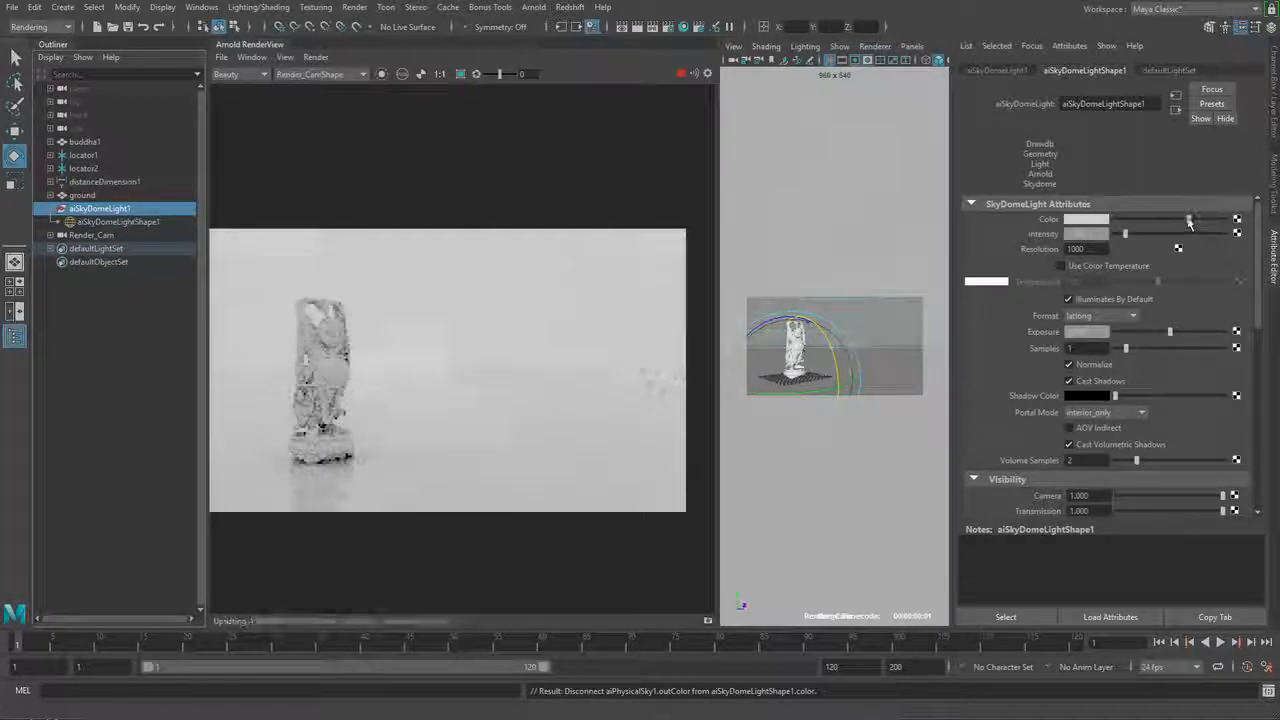